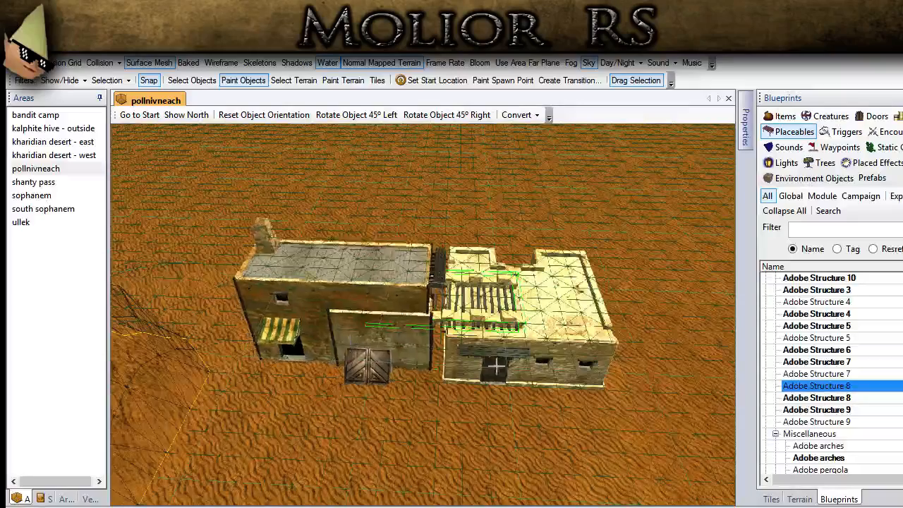
- Preview Adobe Structure 7 and Adobe Structure 8 beside the pergola of the pale adobe building
click(834, 374)
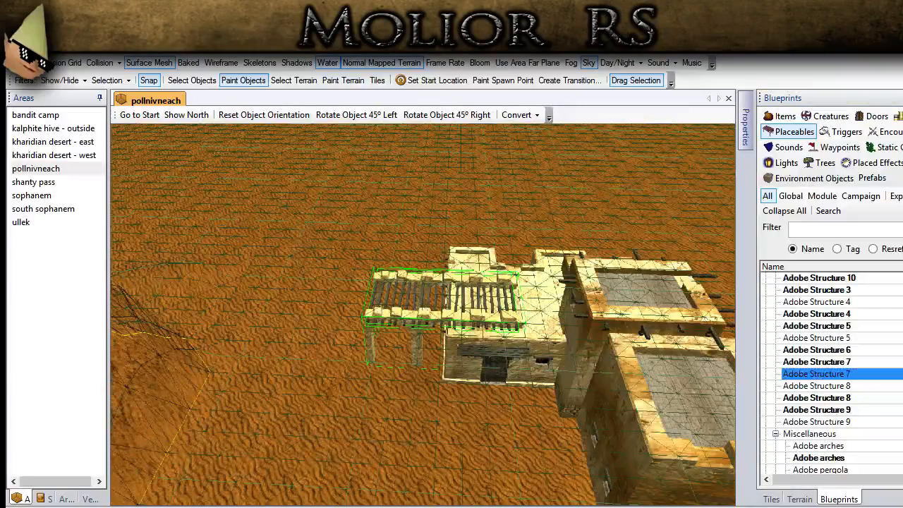
click(811, 397)
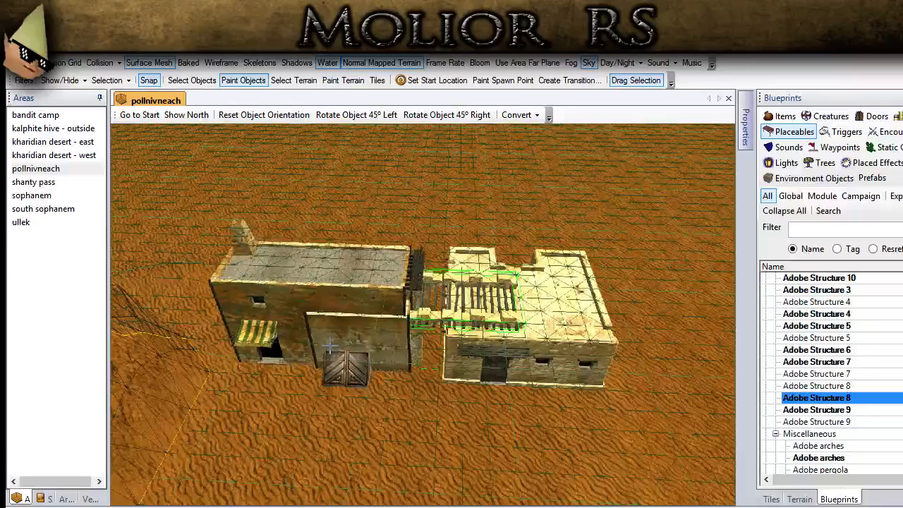
scroll(330, 400, down, 3)
mouse_move(327, 399)
middle_down()
mouse_move(353, 391)
mouse_move(403, 409)
mouse_move(339, 394)
middle_up()
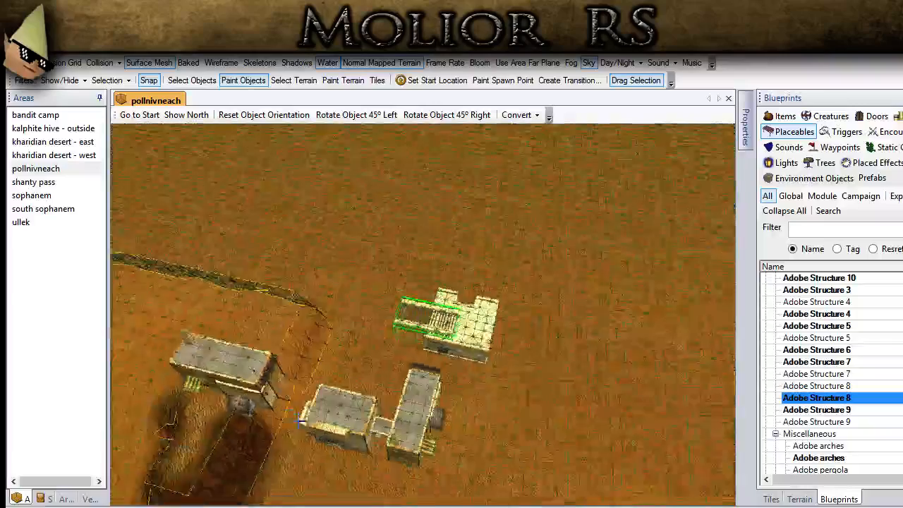
scroll(338, 380, up, 1)
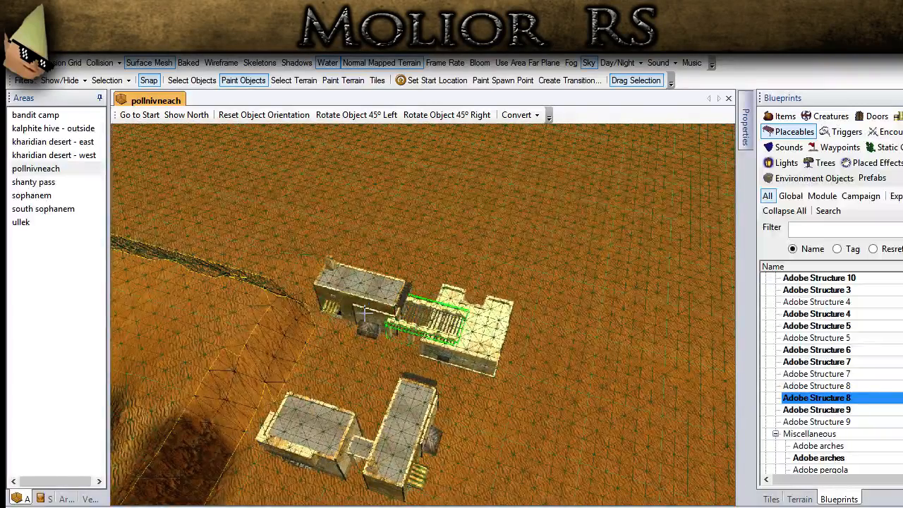
scroll(364, 313, up, 4)
middle_drag(321, 358, 345, 330)
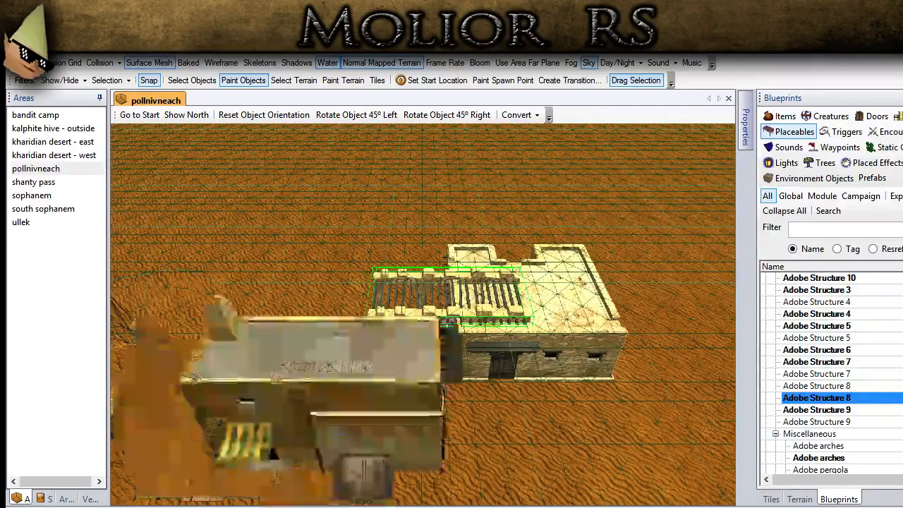
scroll(320, 352, down, 4)
middle_drag(313, 289, 312, 317)
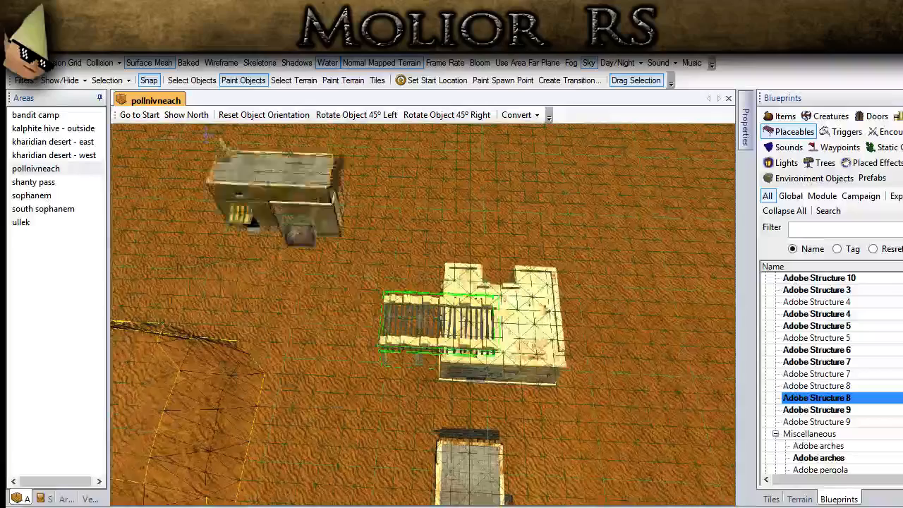
- Try a Flatten terrain brush stroke on the cliff corner behind the buildings and undo it
click(191, 80)
scroll(375, 397, down, 3)
middle_drag(359, 400, 303, 400)
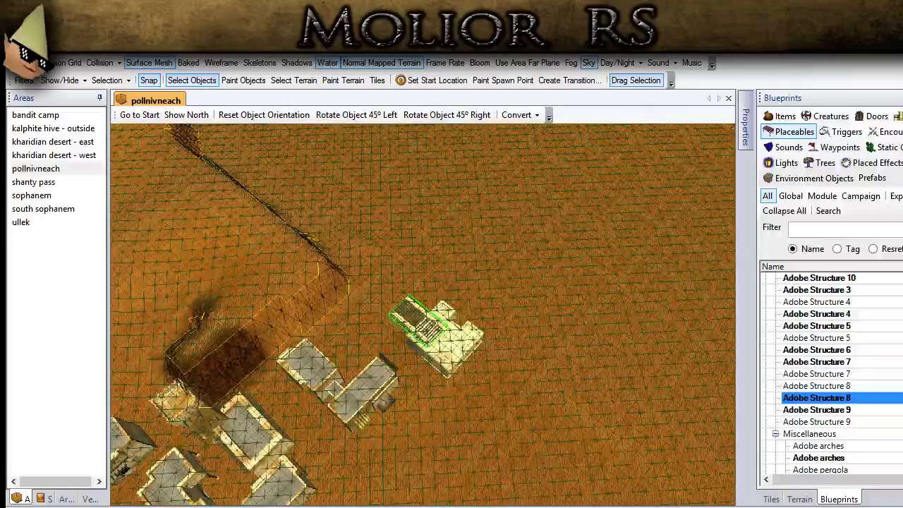
scroll(314, 364, down, 2)
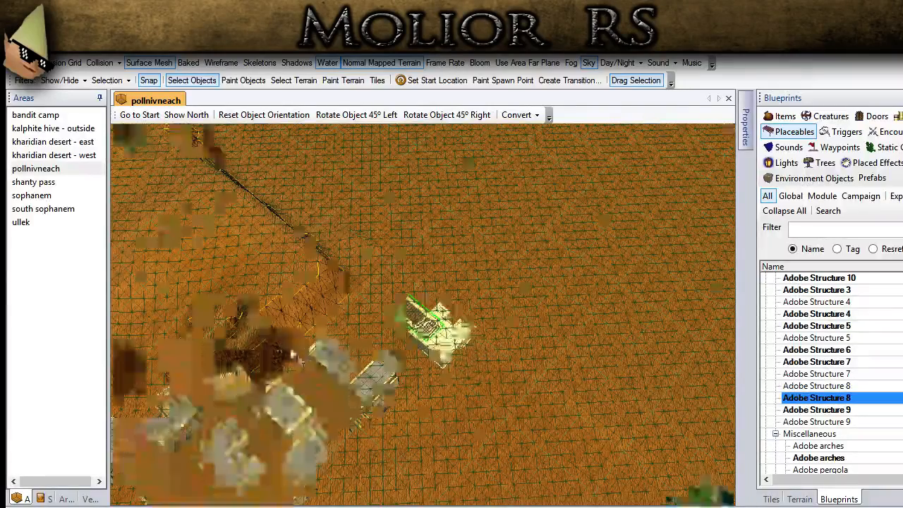
middle_drag(314, 363, 442, 370)
click(791, 500)
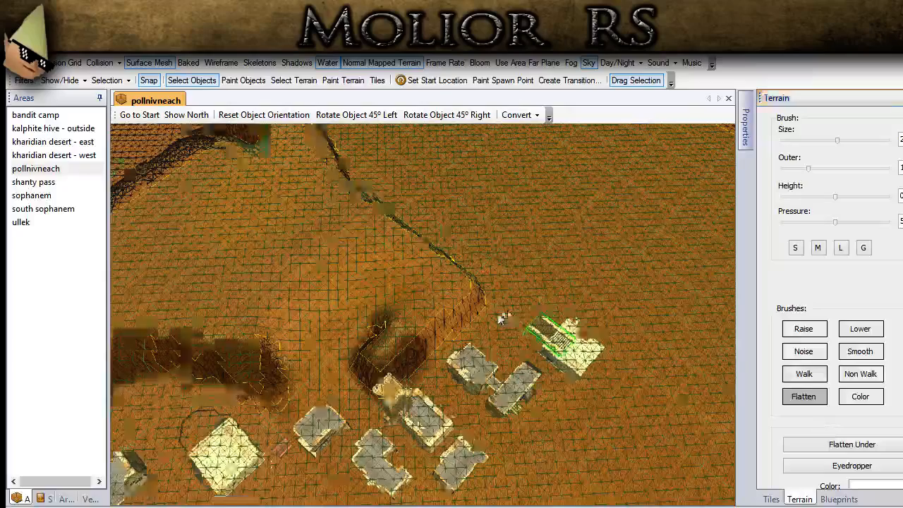
middle_drag(502, 316, 448, 315)
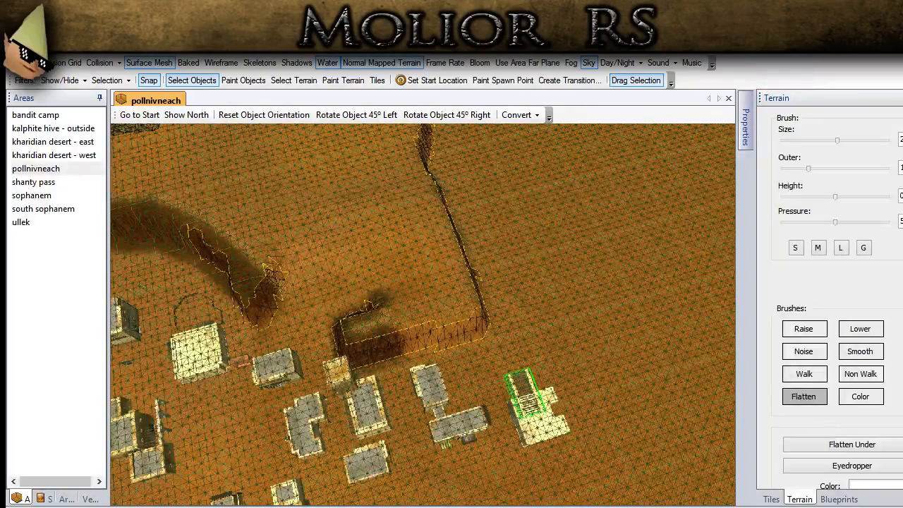
click(347, 86)
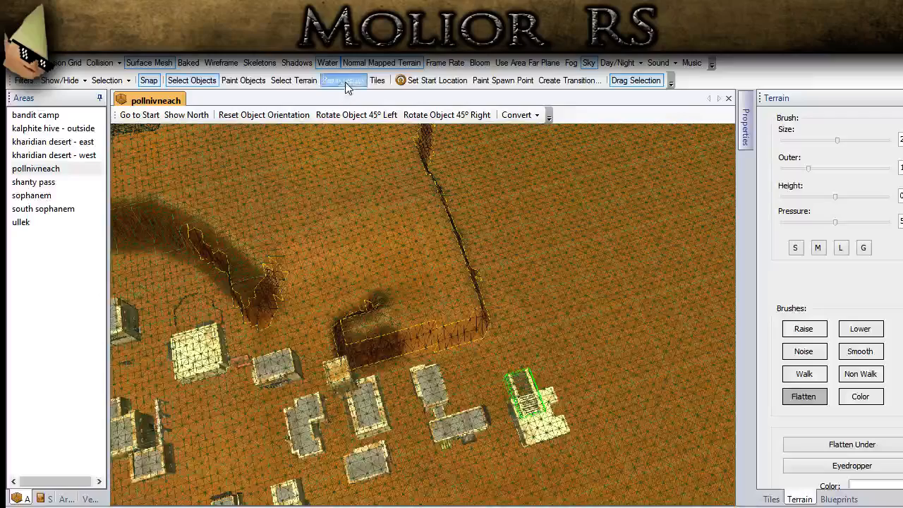
middle_drag(556, 345, 509, 332)
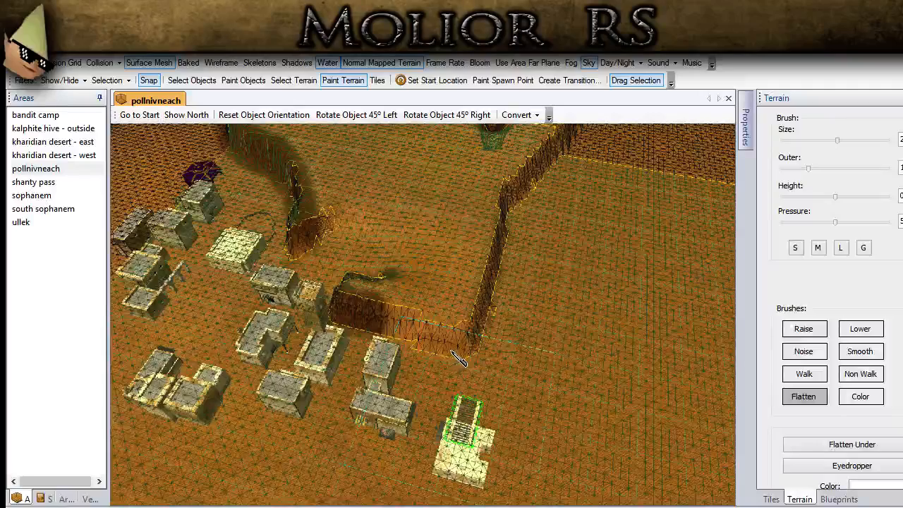
drag(453, 350, 475, 307)
key(ctrl+z)
middle_drag(470, 365, 471, 373)
mouse_move(472, 374)
mouse_down()
mouse_move(492, 295)
mouse_move(541, 213)
mouse_up()
click(191, 79)
- Preview Adobe Structure 7, Adobe Structure 5 and Adobe Structure 4 around the pale pergola building
mouse_move(476, 412)
middle_down()
mouse_move(478, 383)
mouse_move(469, 381)
middle_up()
scroll(468, 381, up, 2)
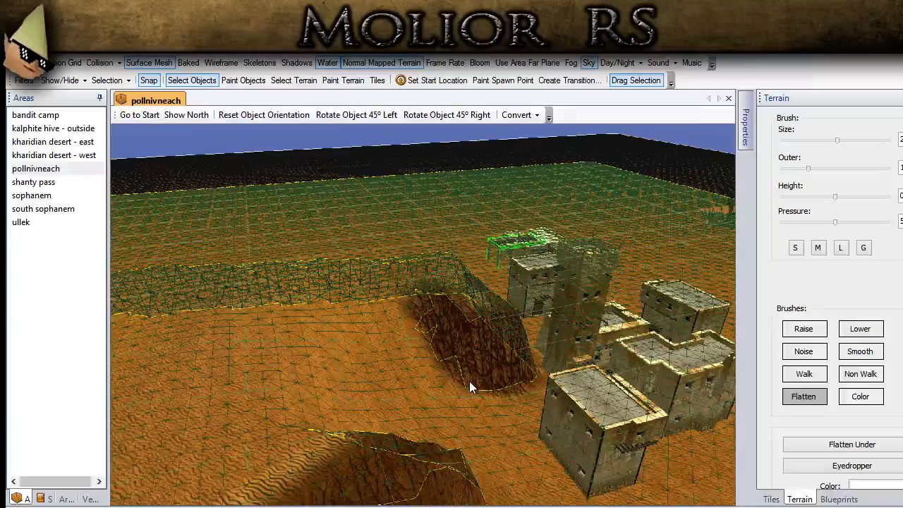
scroll(469, 381, down, 4)
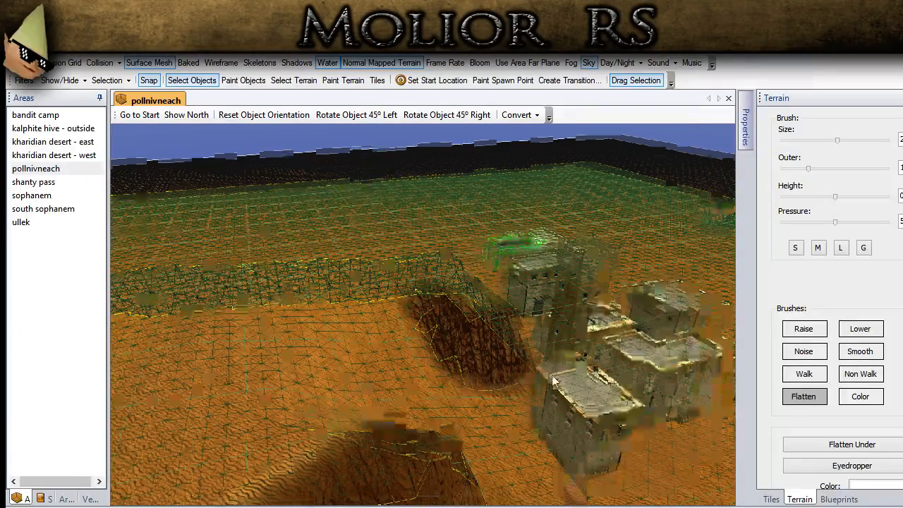
middle_drag(543, 375, 464, 328)
scroll(464, 328, up, 6)
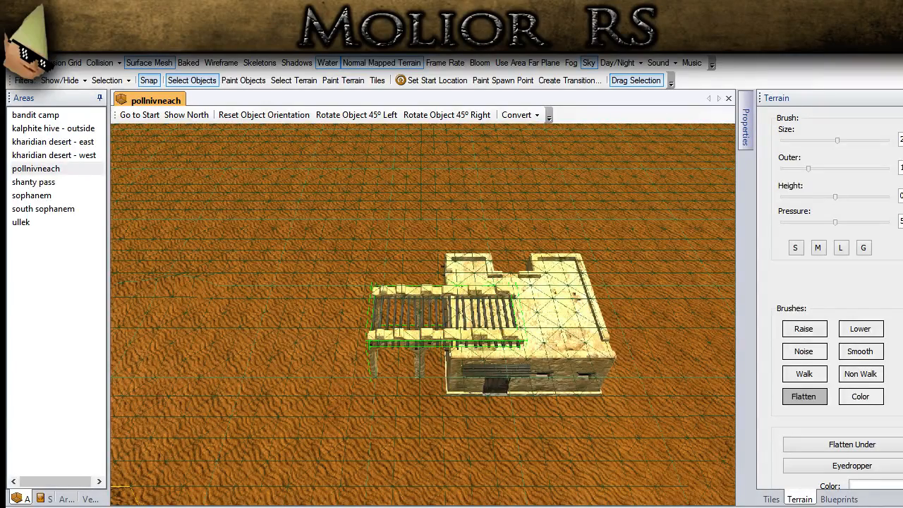
scroll(337, 410, down, 5)
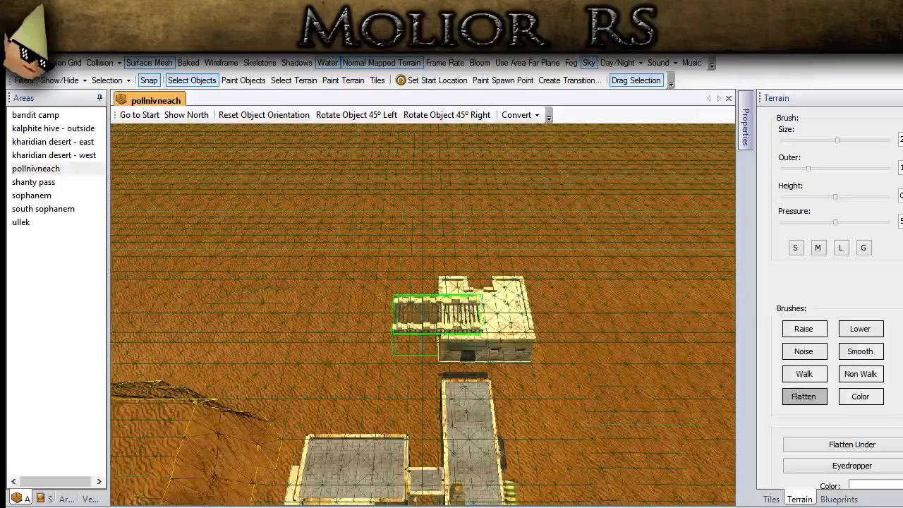
scroll(310, 467, down, 2)
click(838, 499)
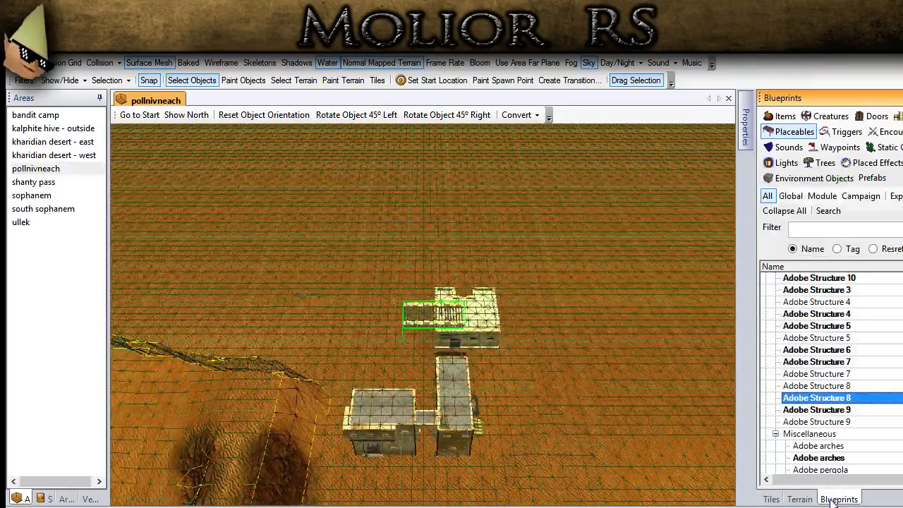
click(837, 375)
scroll(342, 303, up, 3)
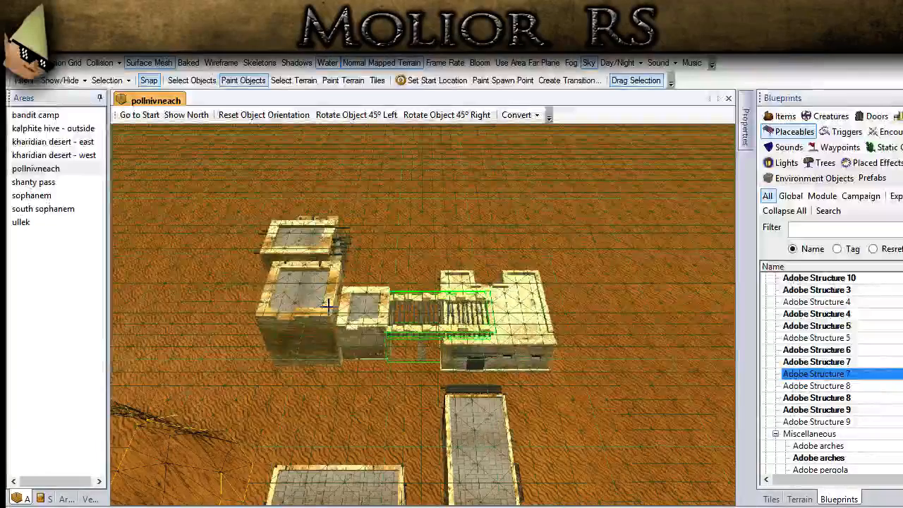
middle_drag(285, 329, 265, 296)
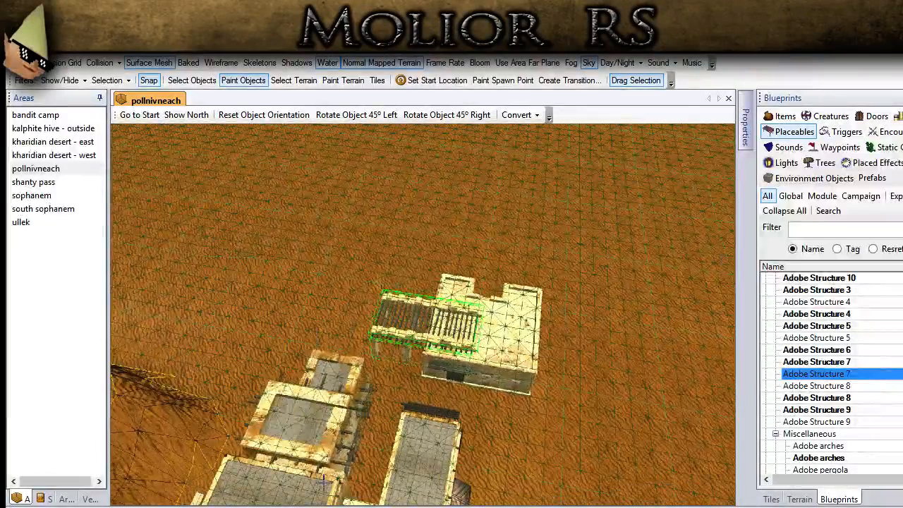
click(818, 325)
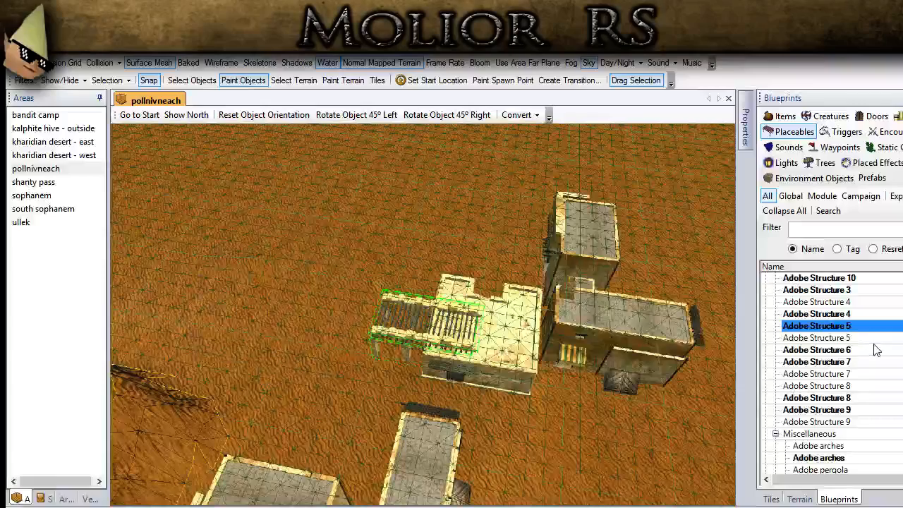
click(836, 314)
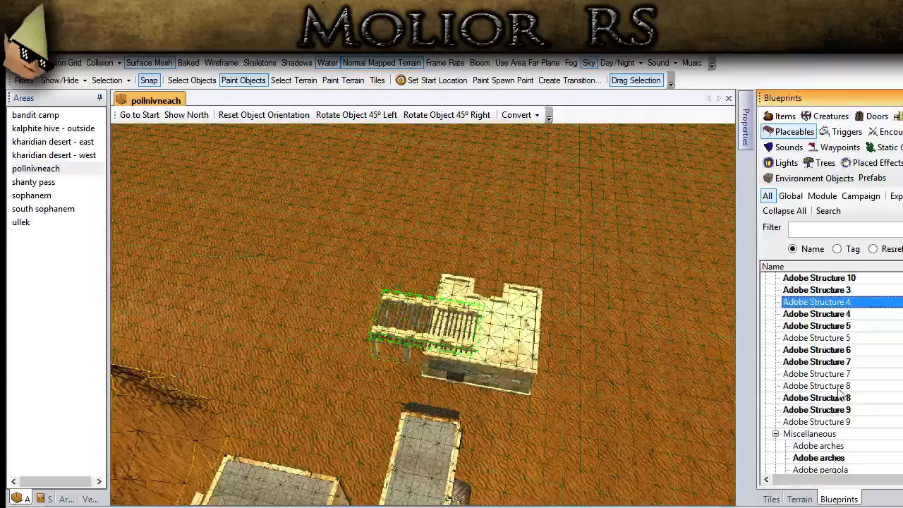
- Place Adobe Structure 9 near the pergola's open end and rotate it in 45° steps until its entrance faces the village
click(816, 409)
click(290, 316)
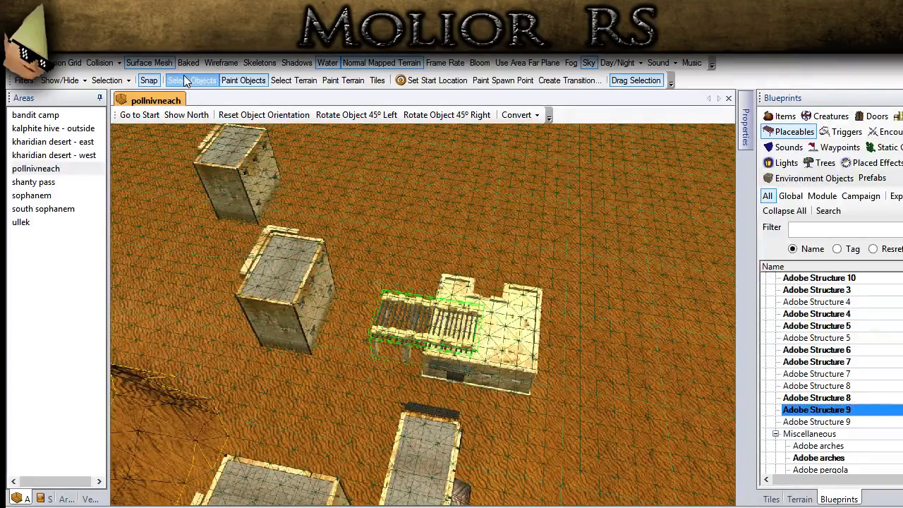
click(183, 81)
click(361, 115)
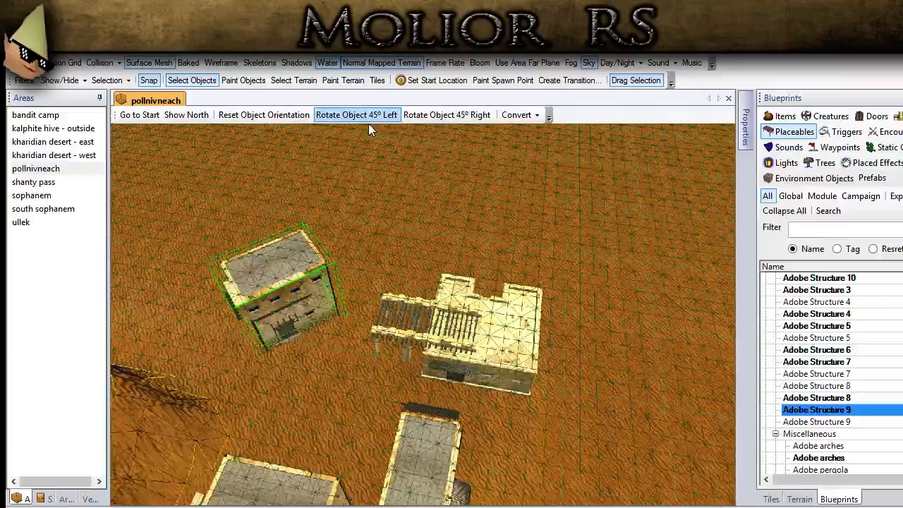
click(410, 115)
- Examine the new building's position relative to the pergola building, the village and the river
scroll(284, 412, up, 2)
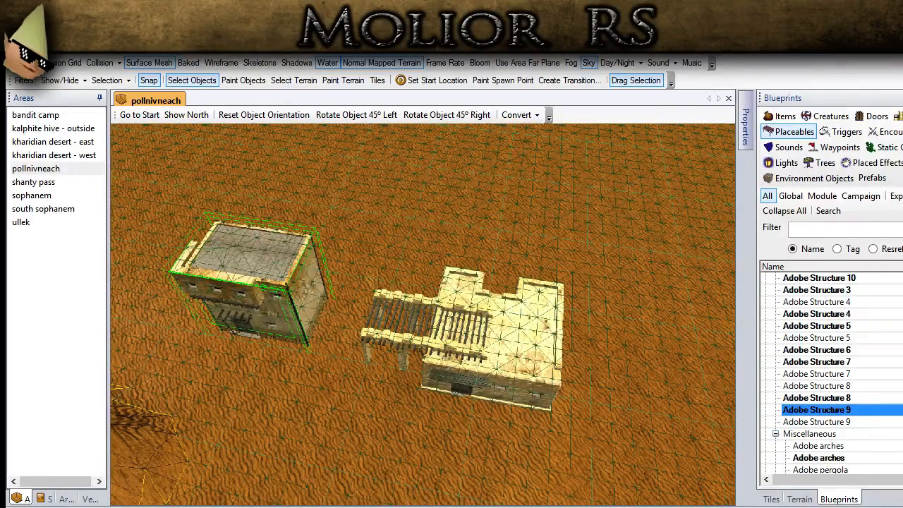
scroll(369, 371, down, 6)
middle_drag(486, 415, 375, 308)
scroll(403, 426, down, 2)
scroll(403, 426, down, 2)
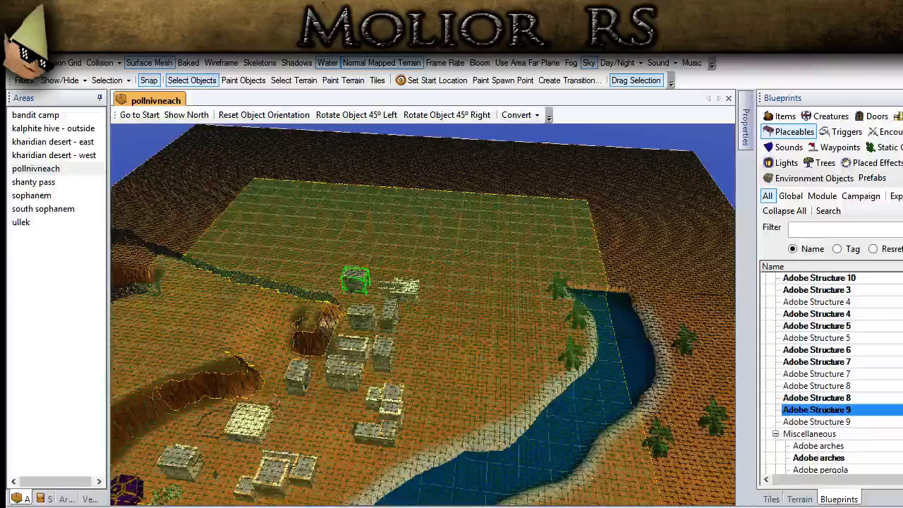
middle_drag(219, 451, 211, 405)
scroll(259, 362, up, 5)
middle_drag(652, 444, 543, 438)
scroll(542, 438, up, 4)
scroll(543, 438, up, 2)
middle_drag(568, 399, 375, 358)
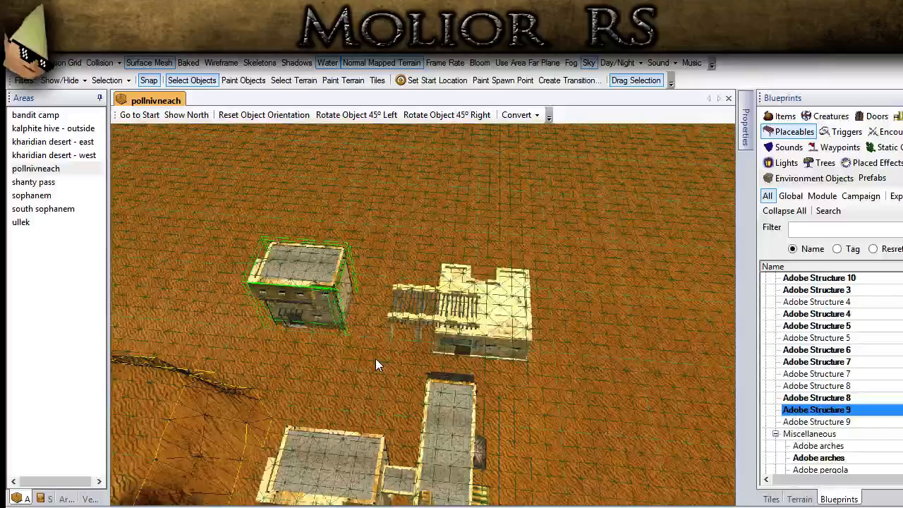
scroll(361, 340, up, 3)
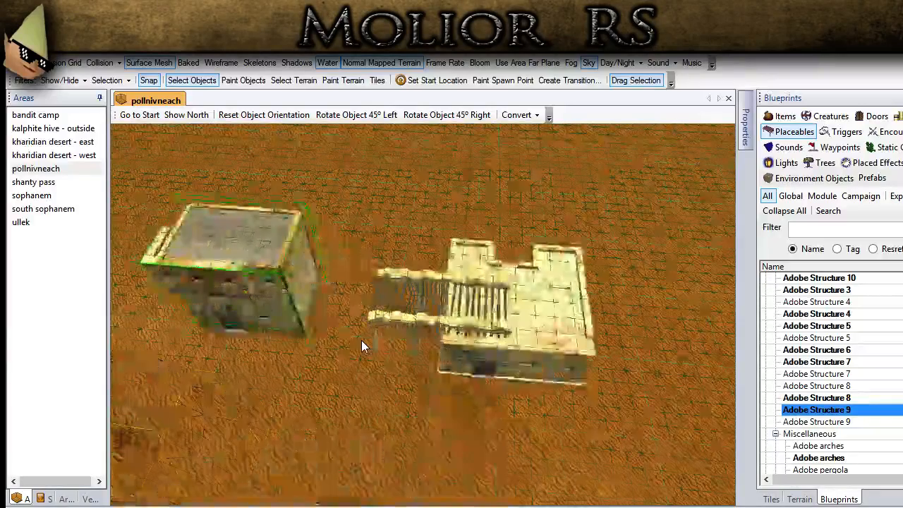
- Move Adobe Structure 9 up against the open end of the pergola
drag(284, 303, 316, 315)
scroll(334, 401, down, 4)
middle_drag(334, 406, 312, 396)
scroll(382, 400, up, 3)
drag(299, 302, 407, 317)
- Move the pergola into the gap between Adobe Structure 9 and the pale building and shift it slightly backward
click(407, 316)
middle_drag(407, 317, 302, 349)
drag(387, 318, 395, 324)
middle_drag(395, 324, 524, 330)
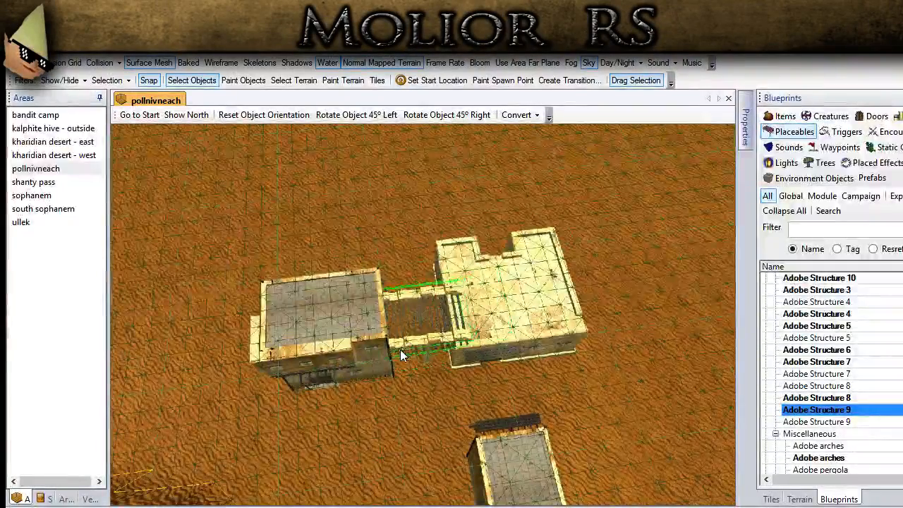
scroll(401, 351, up, 3)
middle_drag(398, 362, 371, 328)
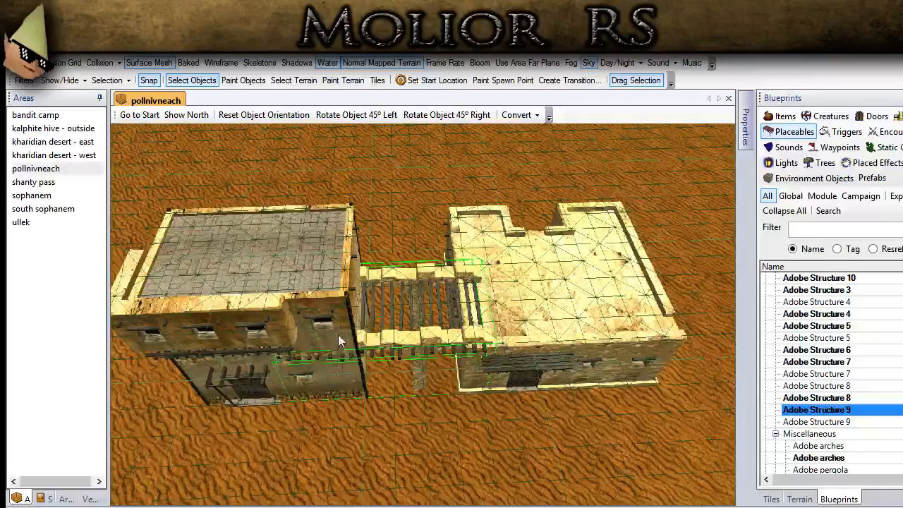
key(Left)
key(Left)
key(Left)
key(Up)
key(Up)
mouse_move(414, 357)
mouse_down()
mouse_move(406, 359)
mouse_move(417, 344)
mouse_up()
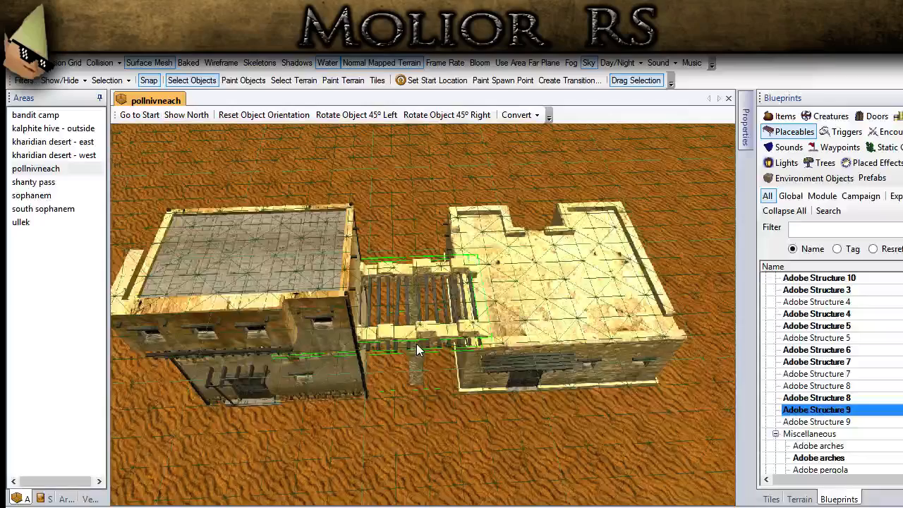
- Nudge the pergola toward the pale building so it spans the gap and overlaps that building's roof
key(Left)
key(Left)
key(Left)
key(Right)
key(Right)
key(Right)
key(Right)
key(Right)
key(Right)
key(Right)
key(Right)
key(Right)
key(Right)
key(Right)
key(Right)
key(Right)
key(Right)
key(Right)
key(Right)
key(Right)
key(Right)
key(Right)
key(Right)
key(Right)
key(Right)
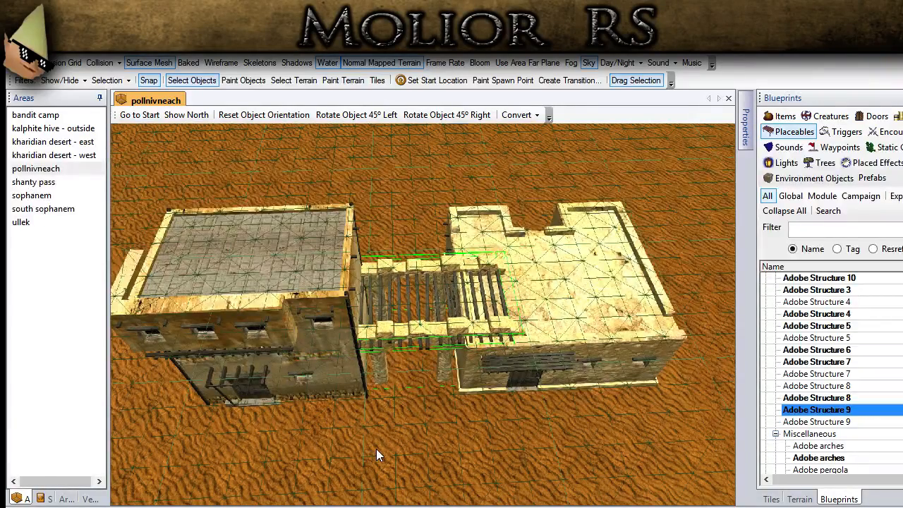
- Inspect the joined adobe buildings and the pergola between them from several angles
middle_drag(376, 448, 195, 430)
middle_drag(442, 359, 349, 377)
click(580, 288)
middle_drag(295, 364, 459, 395)
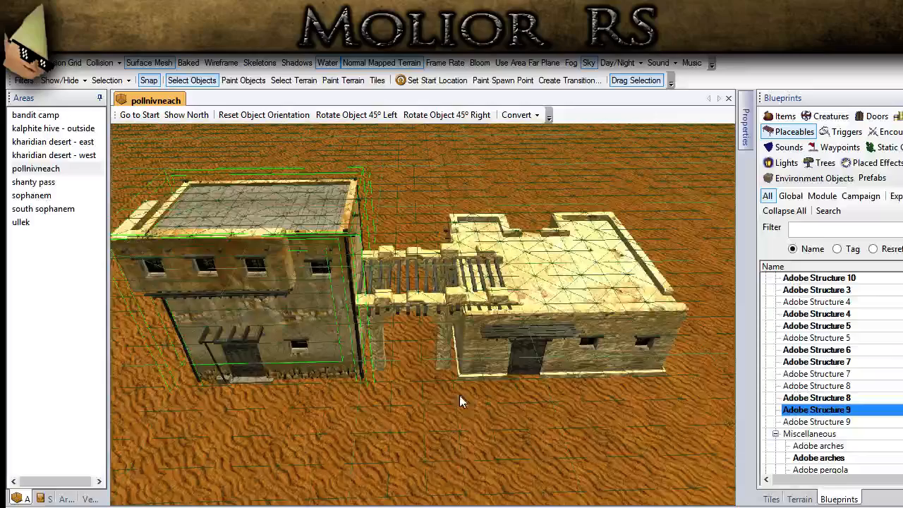
click(345, 440)
scroll(341, 443, down, 5)
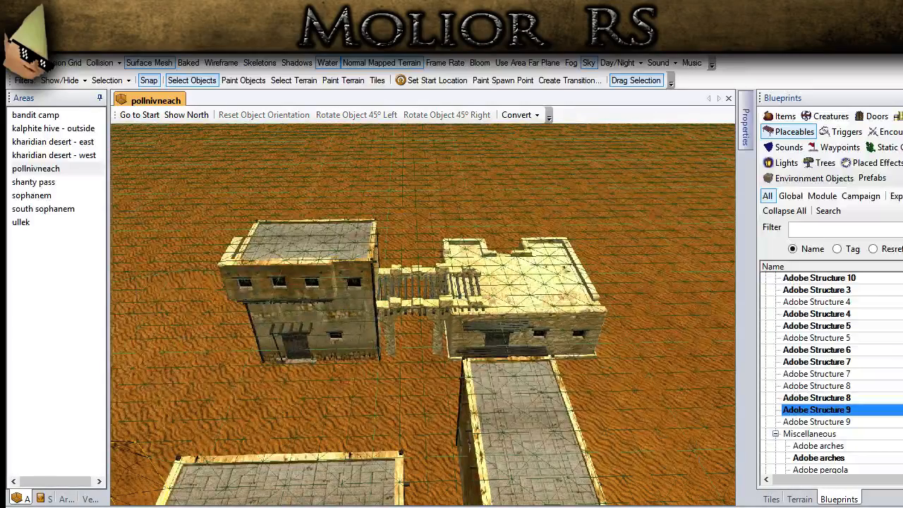
scroll(385, 392, down, 2)
middle_drag(384, 392, 339, 394)
scroll(339, 394, down, 4)
- Hide the surface mesh and view the whole pollnivneach area from above
click(167, 63)
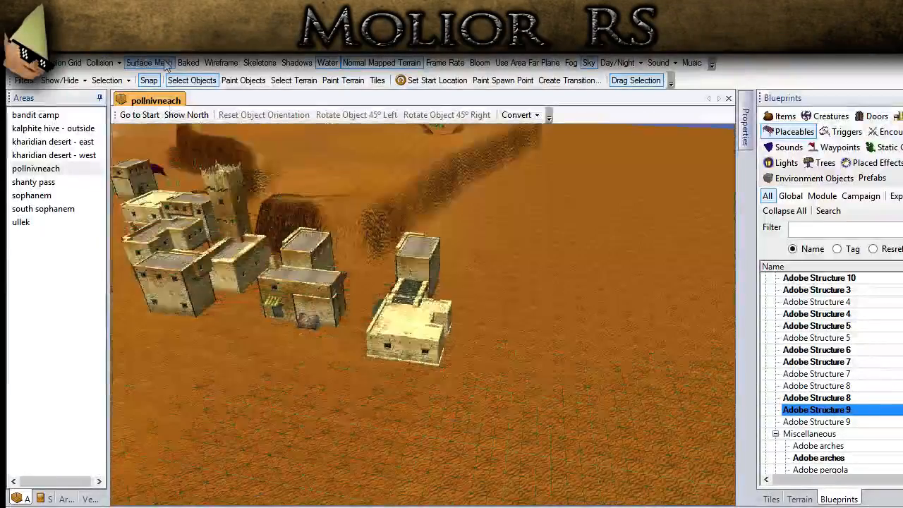
scroll(264, 315, down, 5)
middle_drag(263, 315, 288, 391)
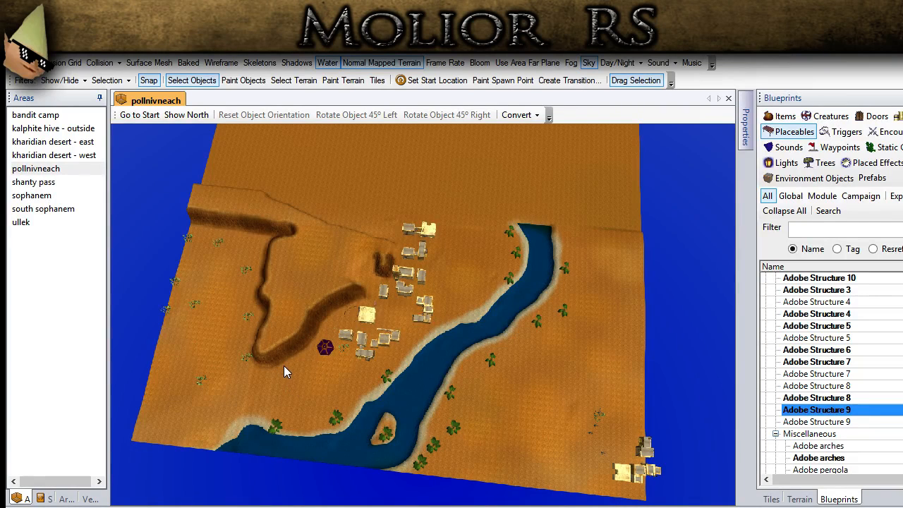
- Examine the whole pollnivneach area from several angles, including its river, cactus-dotted ground and cliff-edged plateau
middle_drag(284, 337, 258, 159)
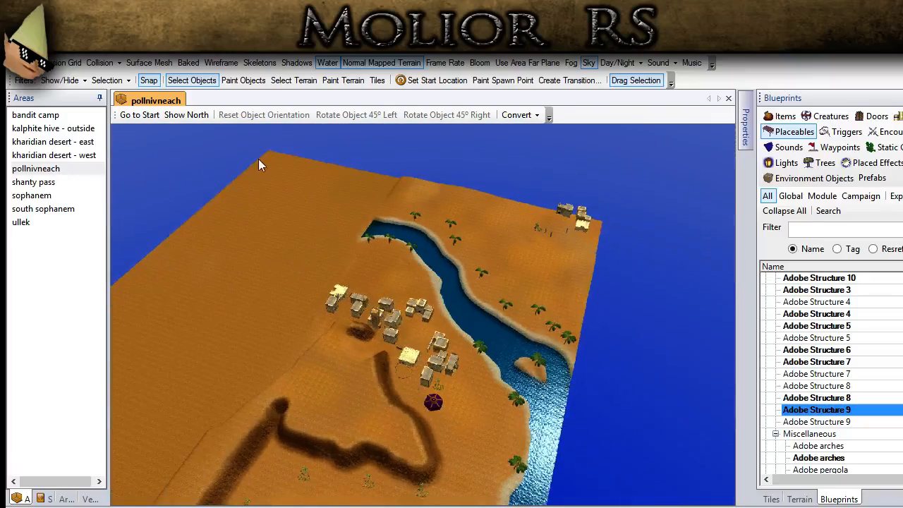
middle_drag(404, 197, 536, 300)
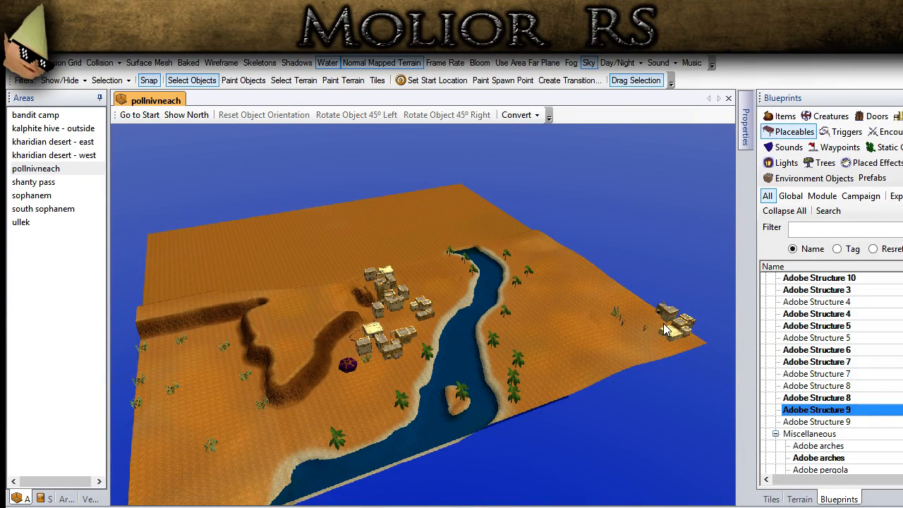
middle_drag(650, 323, 609, 330)
scroll(352, 354, up, 5)
middle_drag(312, 392, 212, 239)
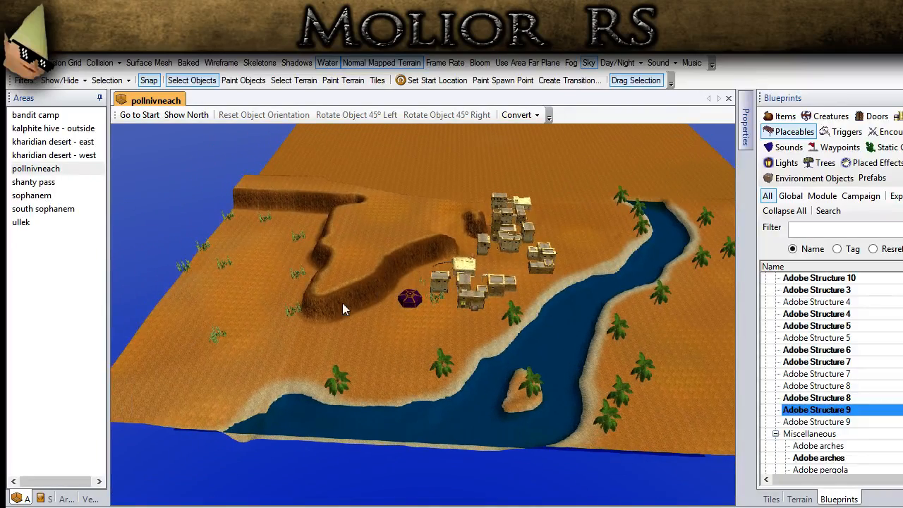
middle_drag(602, 297, 379, 315)
scroll(317, 351, up, 5)
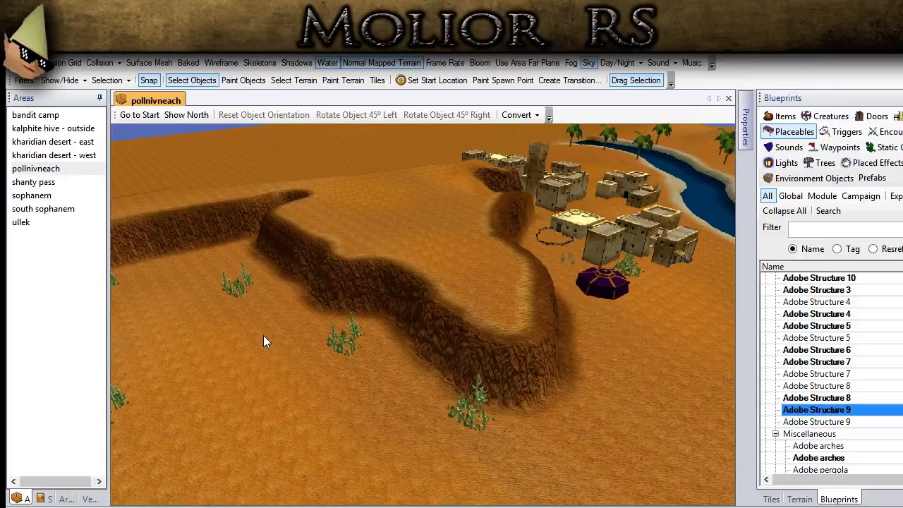
middle_drag(266, 318, 269, 349)
scroll(269, 349, up, 1)
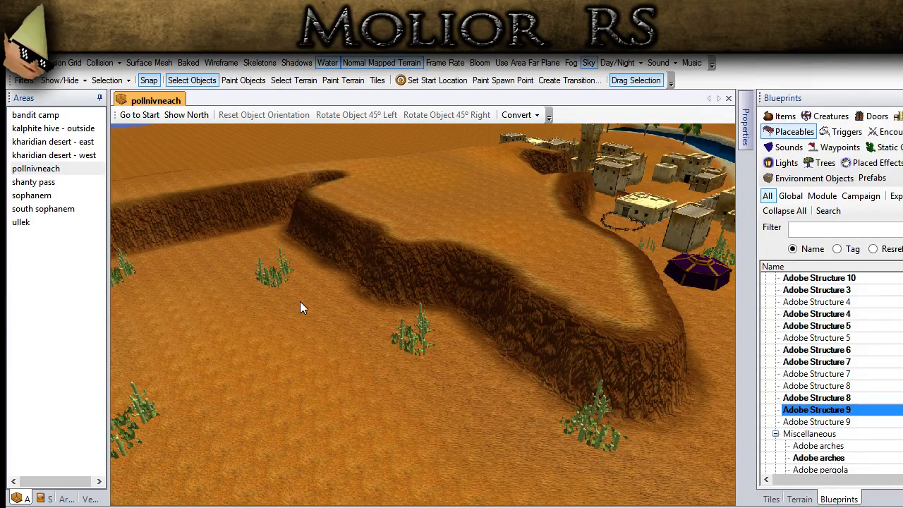
scroll(455, 261, down, 4)
middle_drag(459, 261, 476, 302)
scroll(550, 262, up, 3)
middle_drag(555, 262, 330, 420)
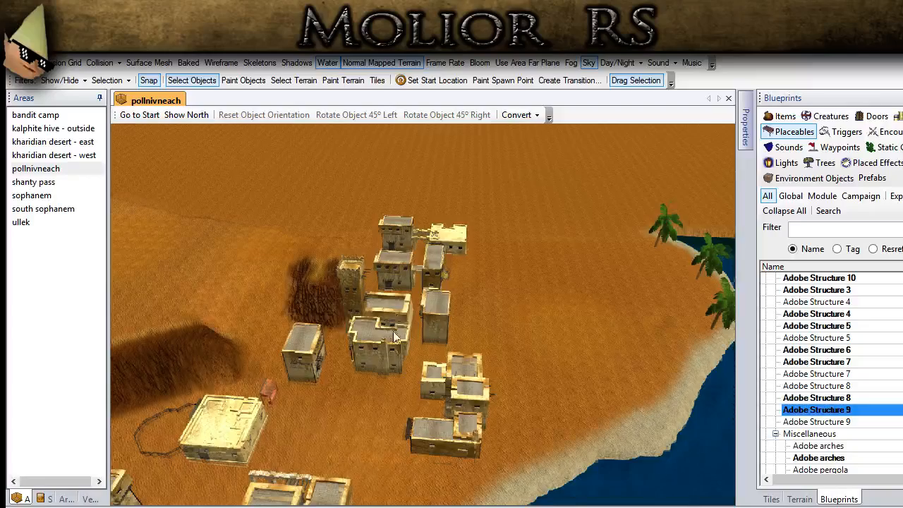
- Examine the adobe town's buildings and the open cliff end and bare desert behind them
middle_drag(330, 420, 337, 217)
scroll(496, 319, down, 2)
middle_drag(496, 319, 491, 286)
middle_drag(347, 340, 296, 324)
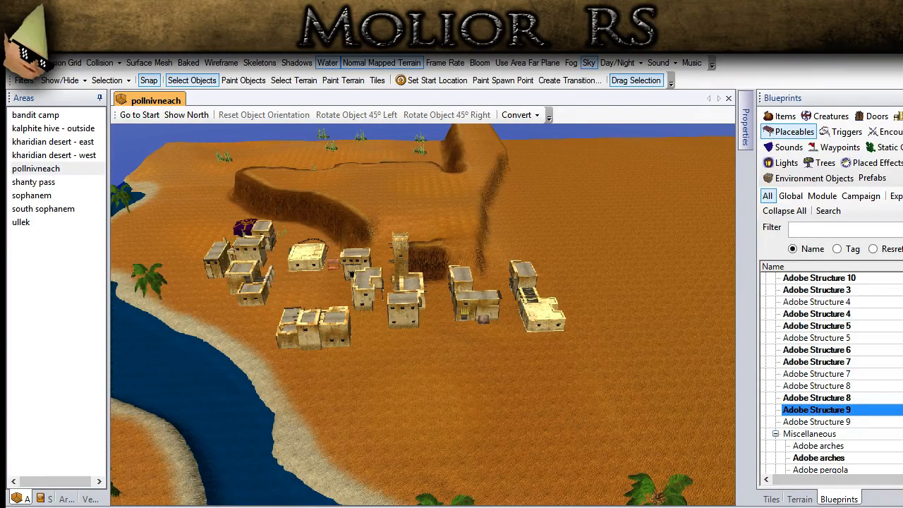
middle_drag(373, 366, 457, 376)
scroll(467, 282, up, 3)
ctrl+middle_drag(467, 282, 468, 437)
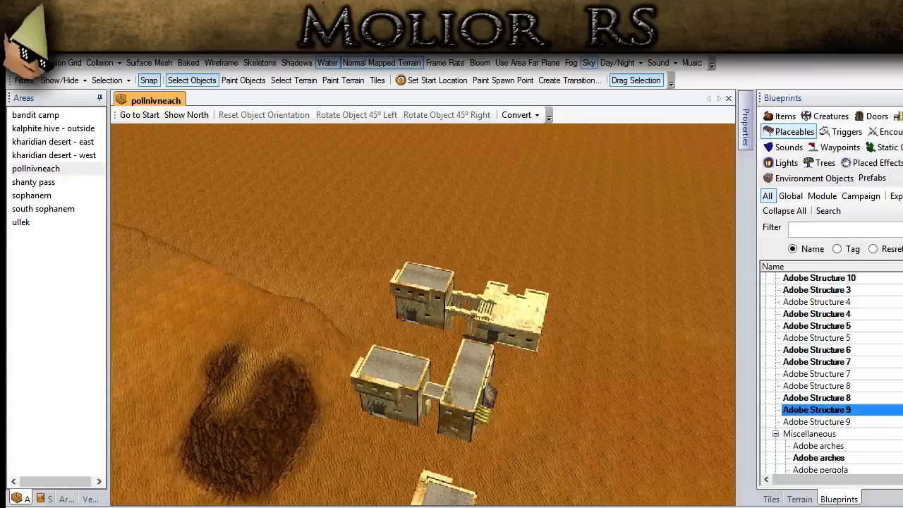
middle_drag(423, 423, 324, 292)
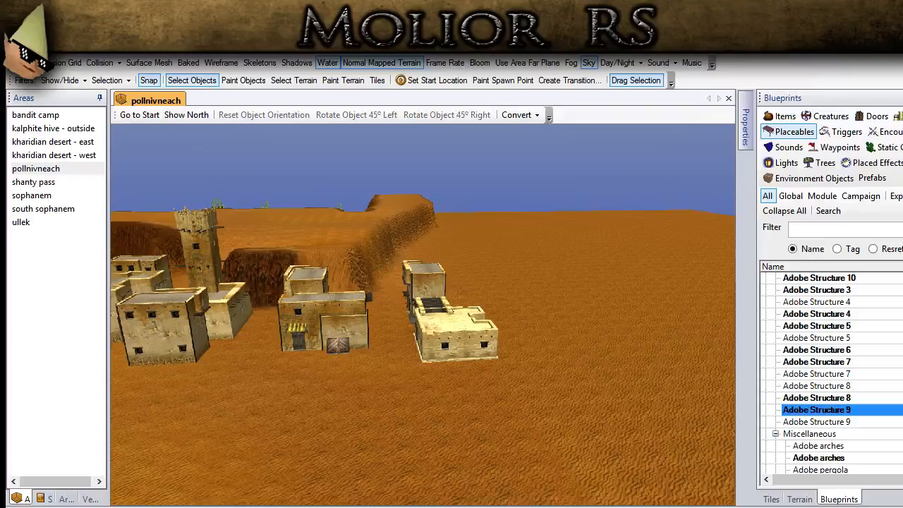
ctrl+drag(234, 316, 379, 418)
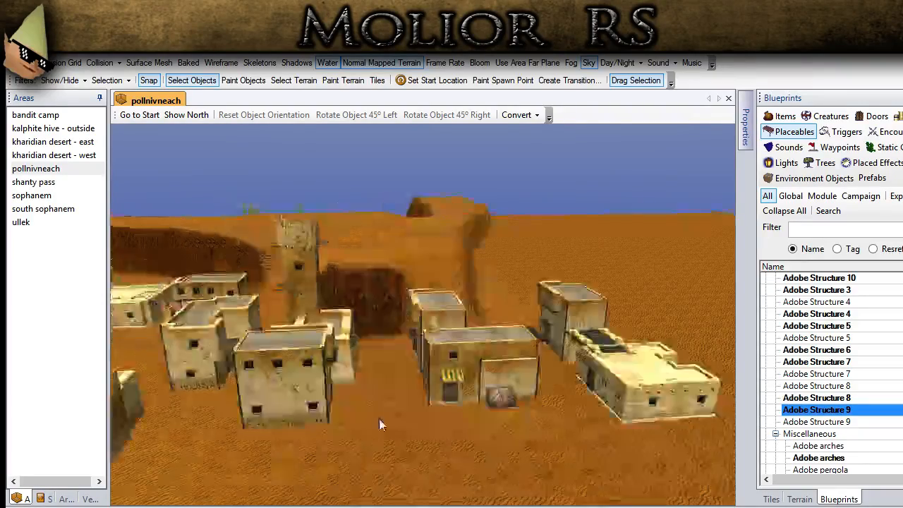
middle_drag(378, 418, 359, 408)
ctrl+drag(358, 407, 604, 485)
middle_drag(604, 485, 449, 425)
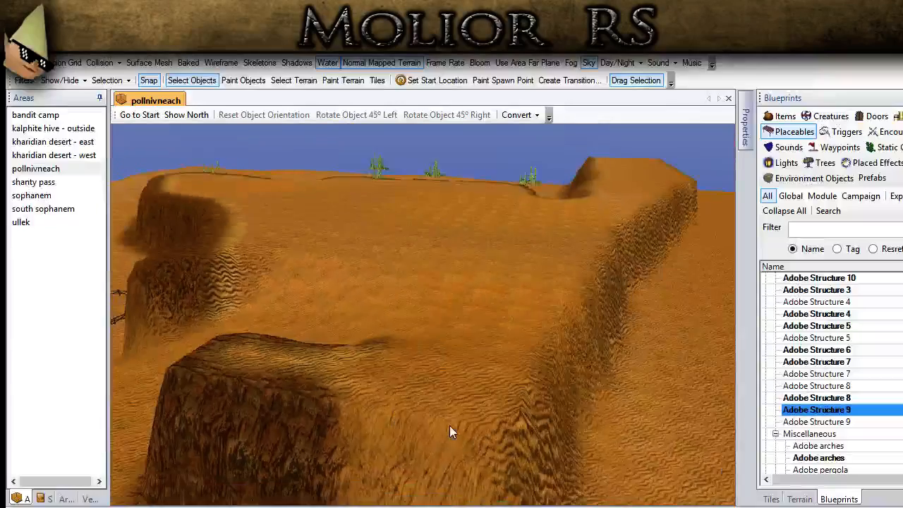
ctrl+drag(449, 426, 317, 228)
ctrl+drag(363, 416, 319, 332)
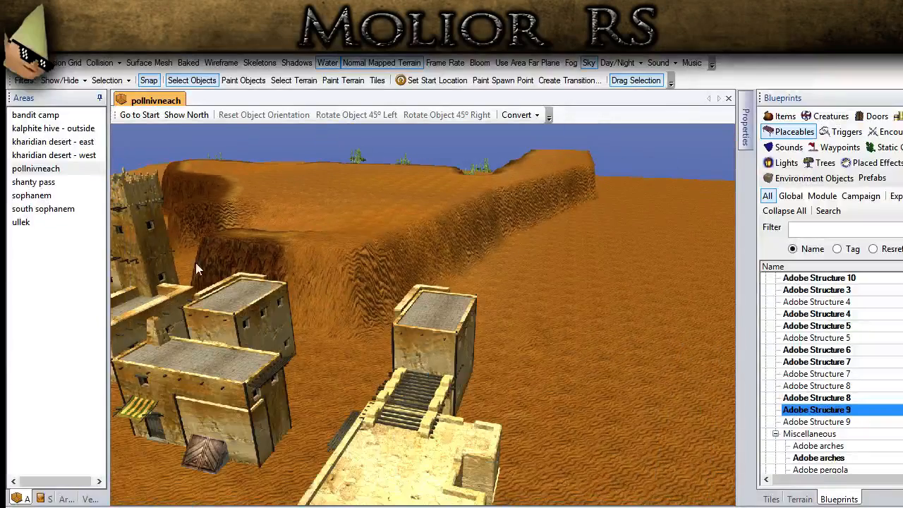
- Open the shanty pass area and delete the human figure beside the red marker near the ruined arches
double_click(24, 182)
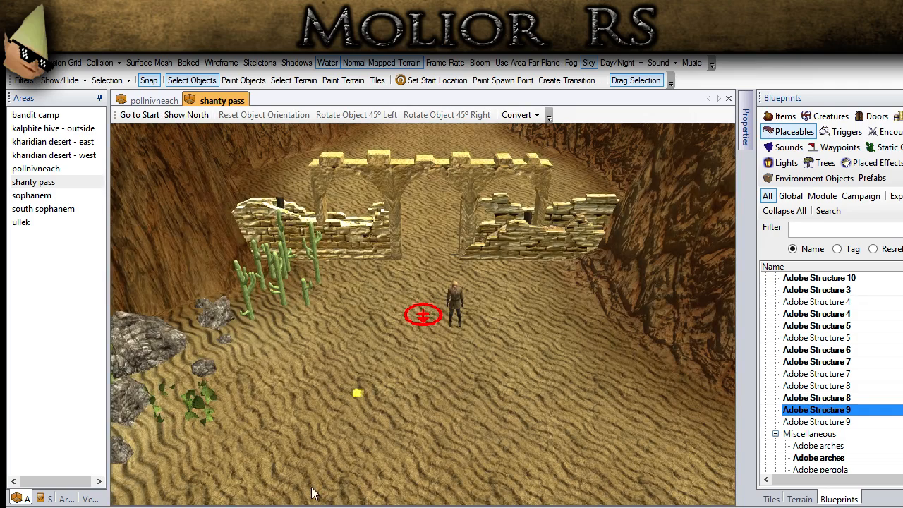
click(459, 293)
key(Delete)
- Examine the shanty pass area from above, especially the rock-ringed camp, the cliff ridges and the river near its border
scroll(461, 309, down, 5)
mouse_move(461, 309)
middle_down()
mouse_move(353, 310)
mouse_move(286, 404)
mouse_move(329, 414)
mouse_move(395, 409)
mouse_move(562, 306)
middle_up()
scroll(288, 384, down, 10)
middle_drag(490, 387, 635, 286)
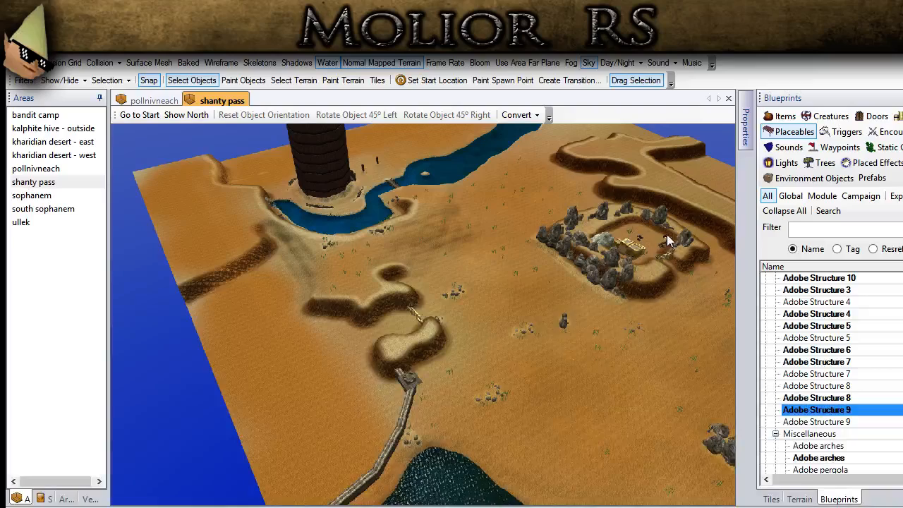
middle_drag(631, 279, 451, 336)
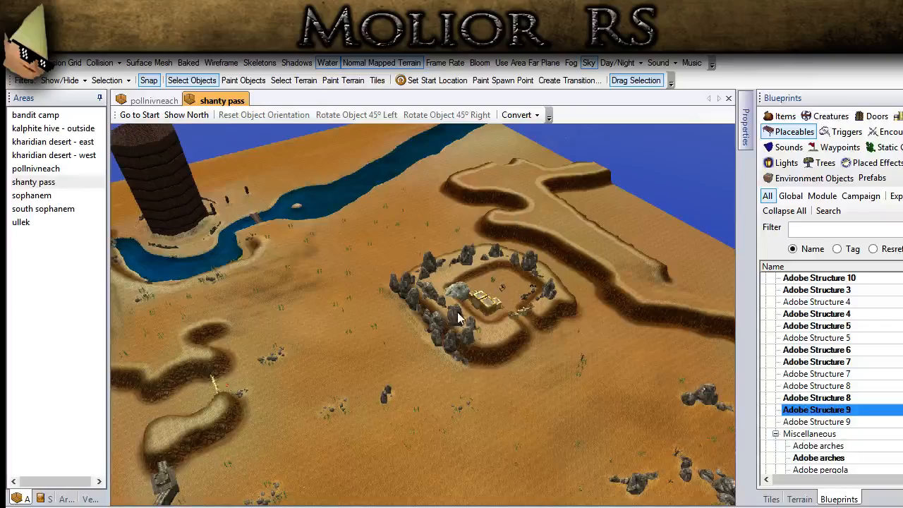
middle_drag(487, 303, 371, 332)
middle_drag(539, 392, 615, 360)
middle_drag(564, 265, 158, 234)
middle_drag(219, 258, 307, 489)
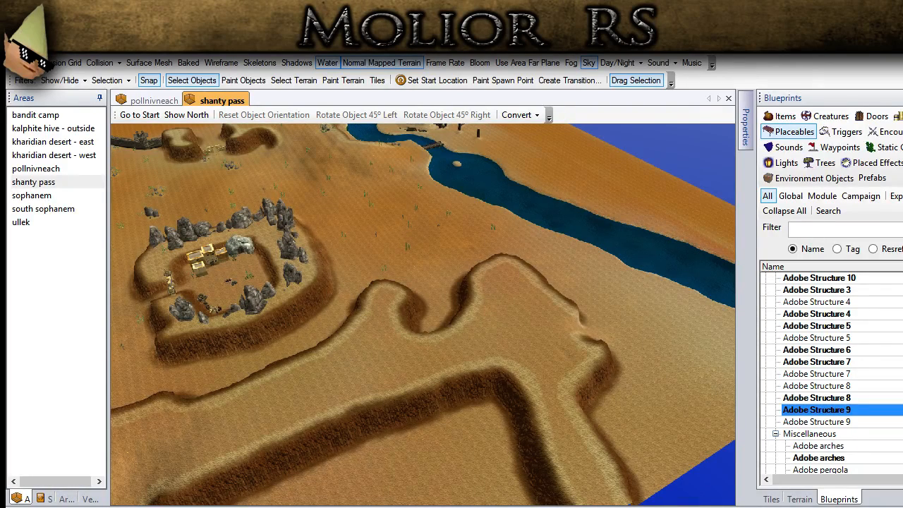
middle_drag(411, 376, 310, 381)
middle_drag(582, 471, 198, 248)
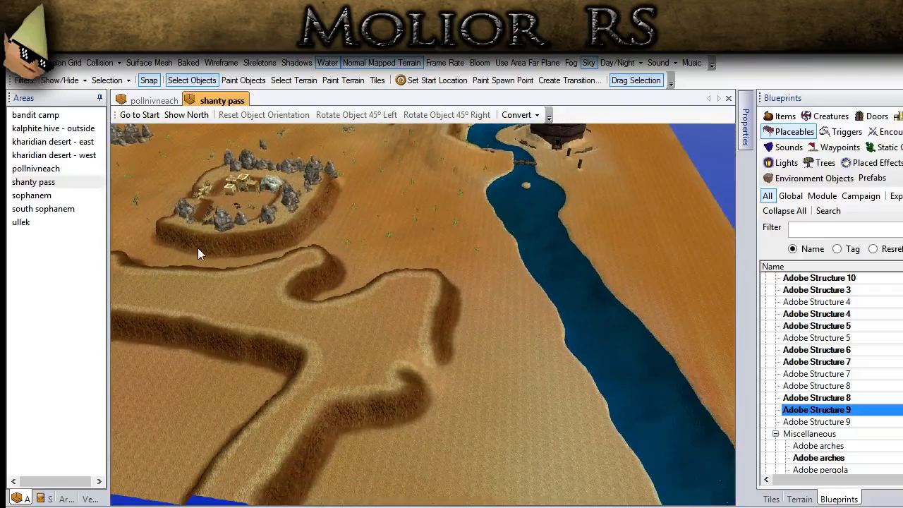
- Compare the cliff and river positions in pollnivneach with those in shanty pass, ending on a full overhead view of pollnivneach
click(154, 100)
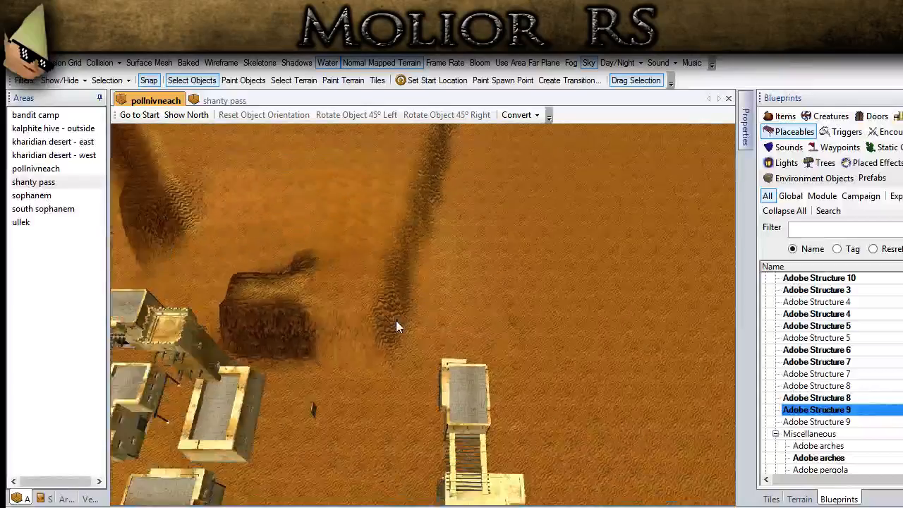
scroll(395, 326, down, 5)
click(215, 100)
middle_drag(498, 274, 414, 284)
click(162, 98)
scroll(236, 296, down, 2)
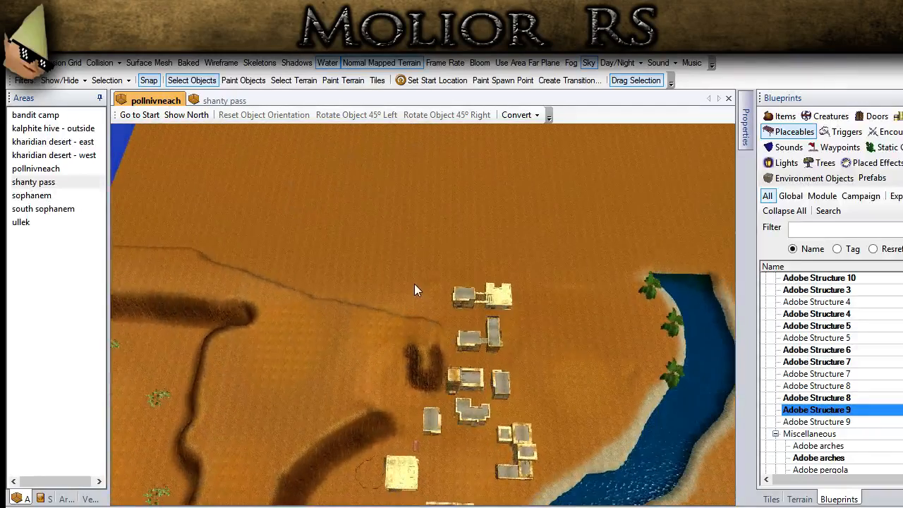
scroll(414, 283, down, 4)
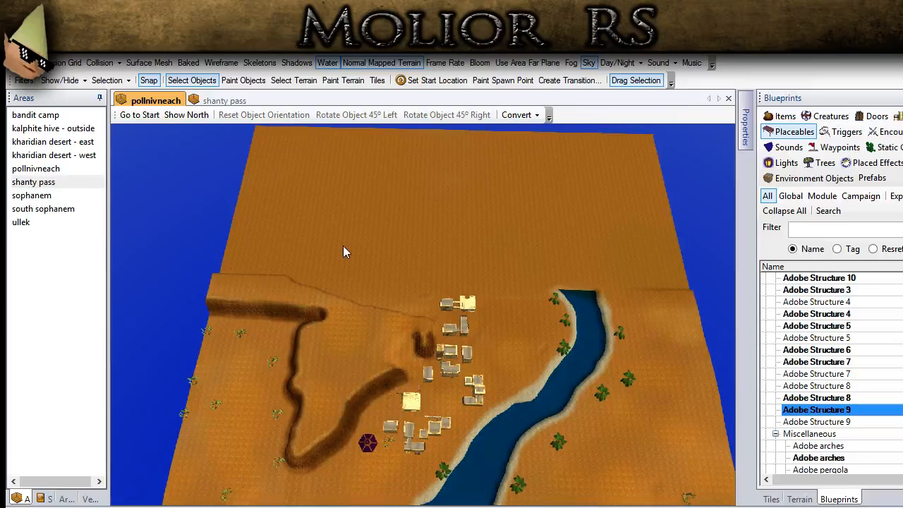
- Switch to shanty pass, turn on the terrain grid and view its ridges, river and border from straight above
click(223, 100)
click(21, 63)
middle_drag(298, 206, 320, 243)
middle_drag(632, 351, 571, 345)
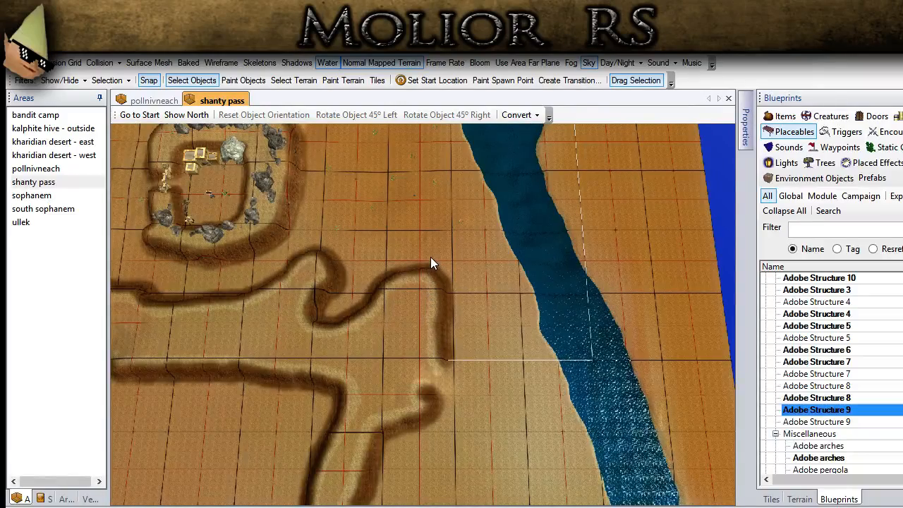
scroll(431, 258, down, 5)
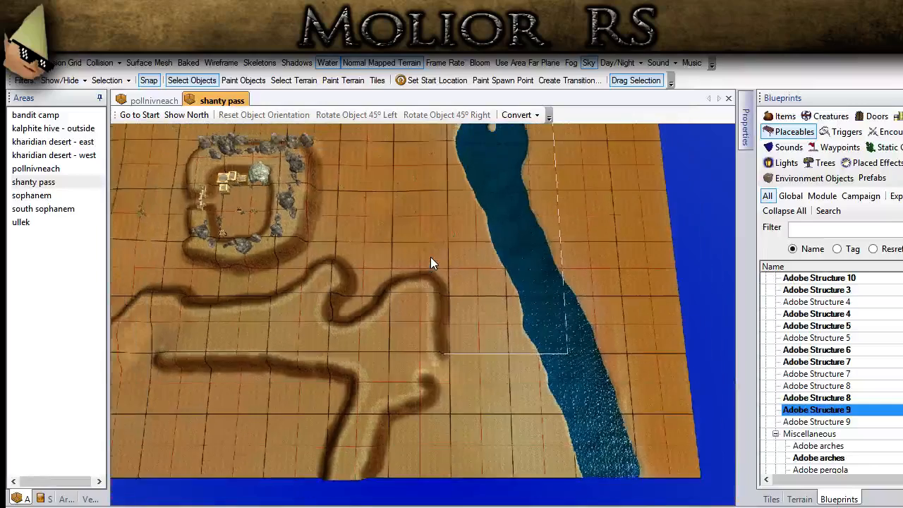
scroll(305, 294, down, 2)
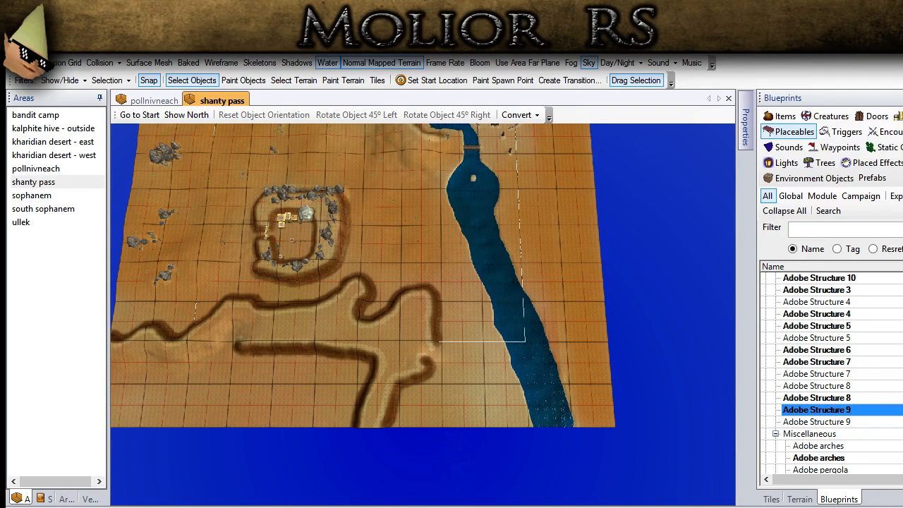
- Return to pollnivneach and view its gridded terrain and area border from straight above
click(152, 100)
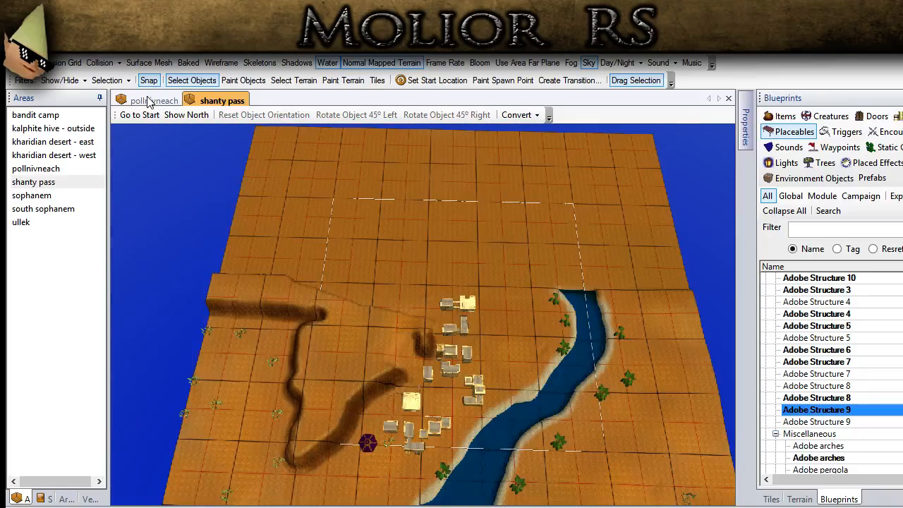
scroll(320, 339, up, 3)
middle_drag(320, 332, 343, 306)
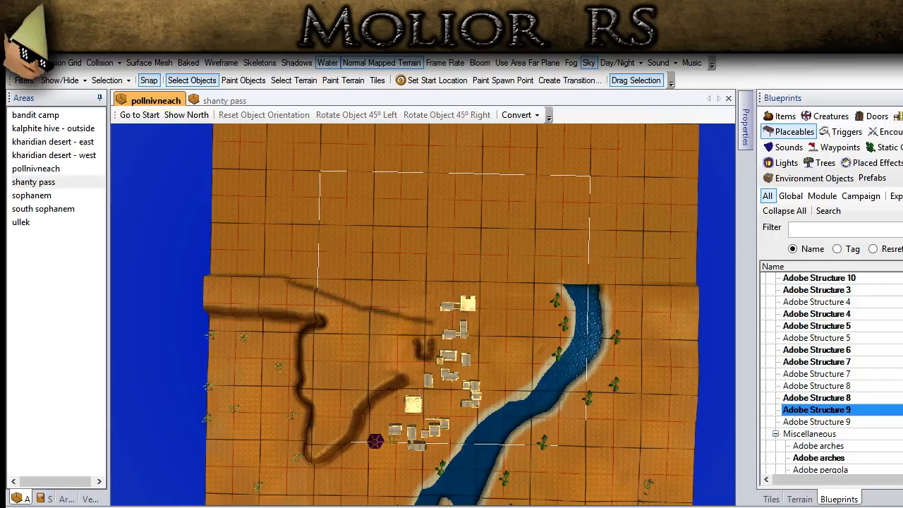
- Close shanty pass and check from above how its terrain tiles line up with the cliffs and river in pollnivneach
key(ctrl+F4)
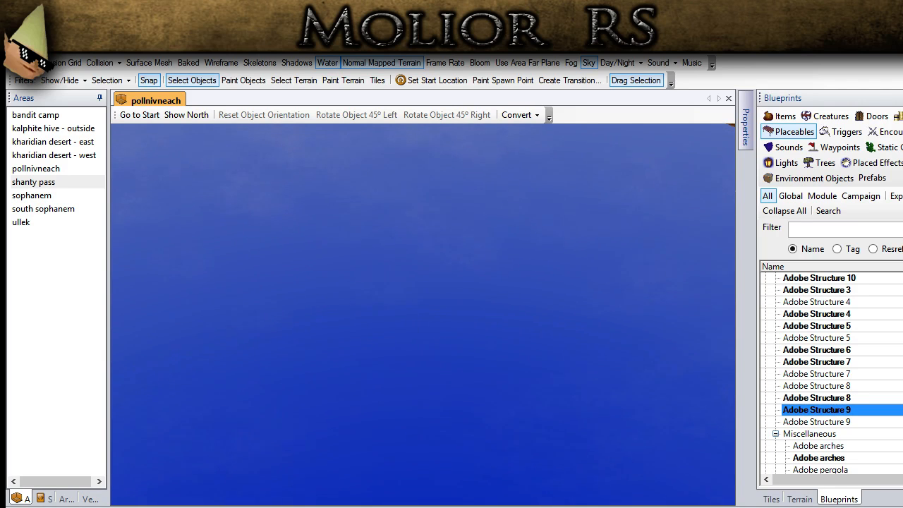
scroll(405, 339, down, 10)
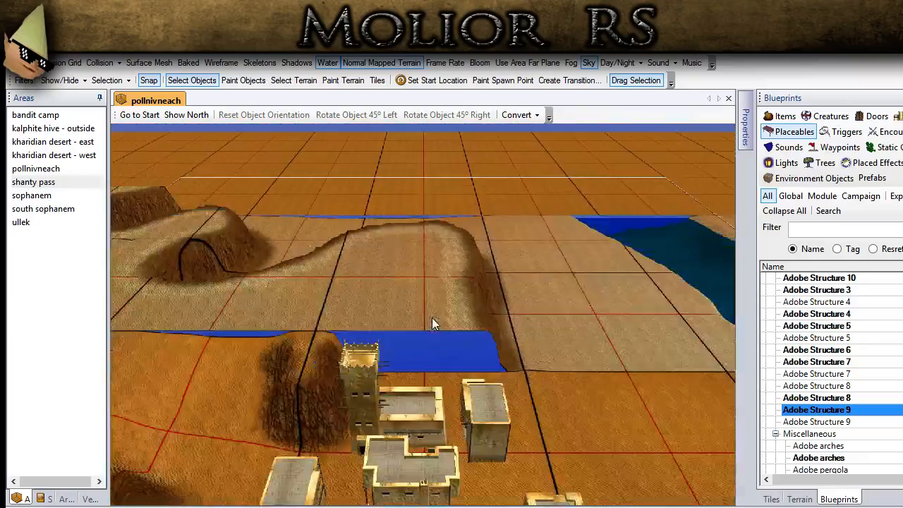
scroll(432, 317, down, 7)
middle_drag(432, 317, 434, 410)
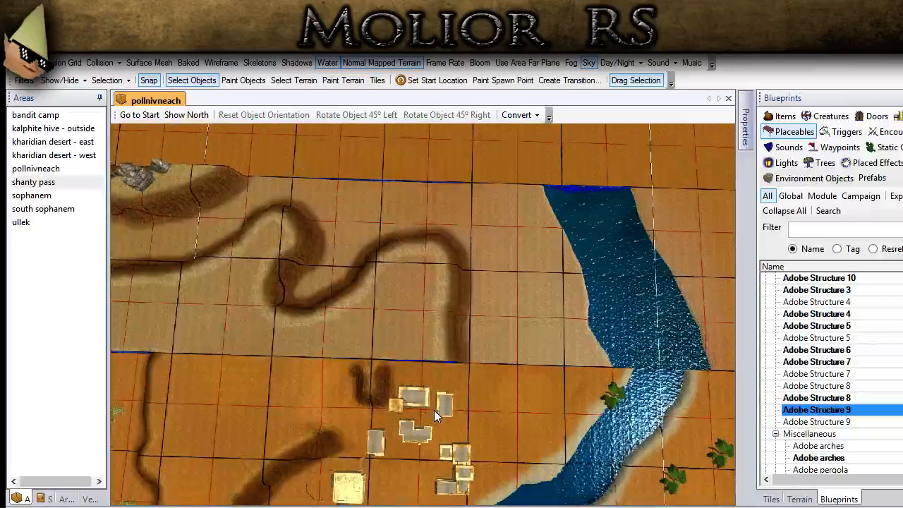
scroll(433, 410, down, 3)
scroll(433, 409, down, 5)
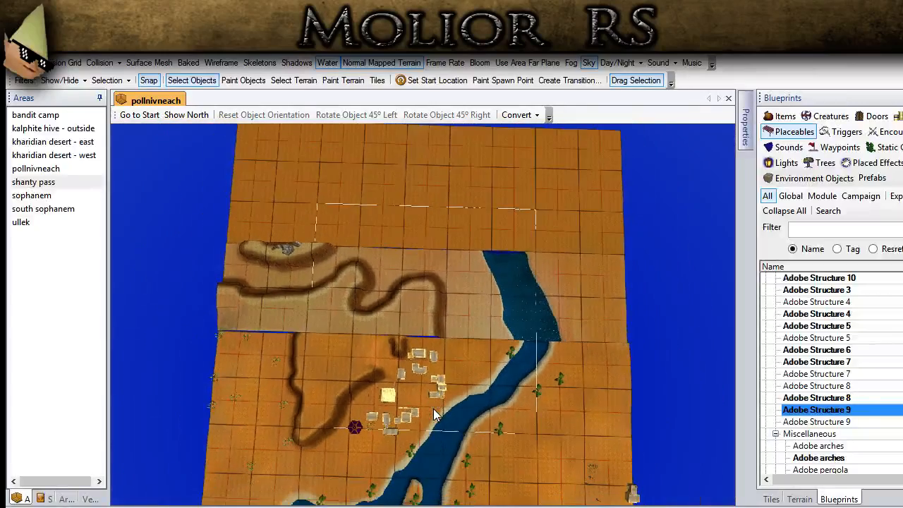
scroll(434, 410, up, 1)
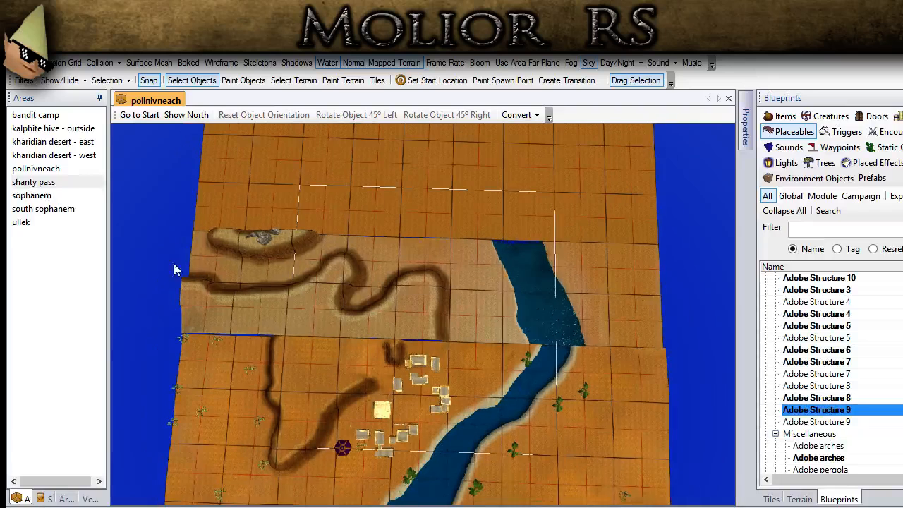
- Reopen the shanty pass area and view its rock-ringed camp, branching cliff ridge and river against the grid
double_click(42, 183)
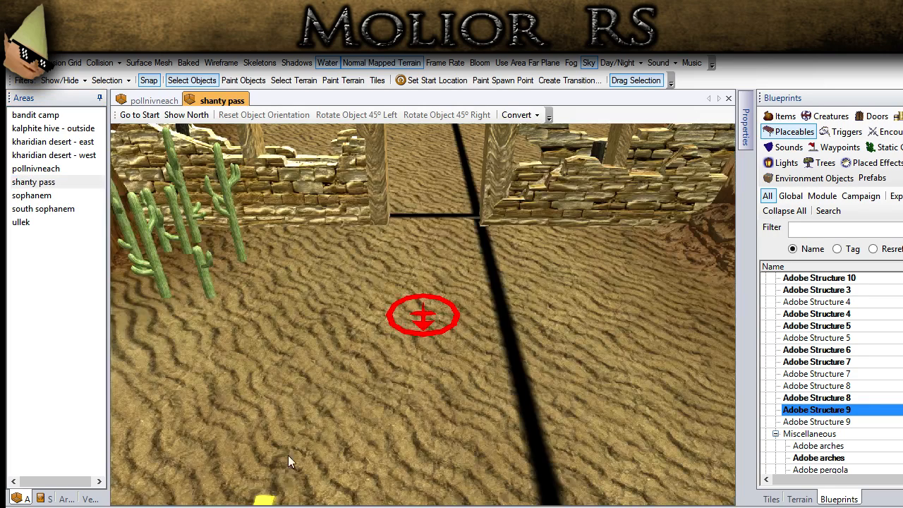
scroll(326, 329, down, 10)
middle_drag(329, 328, 185, 371)
ctrl+drag(186, 371, 409, 350)
ctrl+drag(339, 290, 717, 283)
ctrl+drag(155, 302, 385, 314)
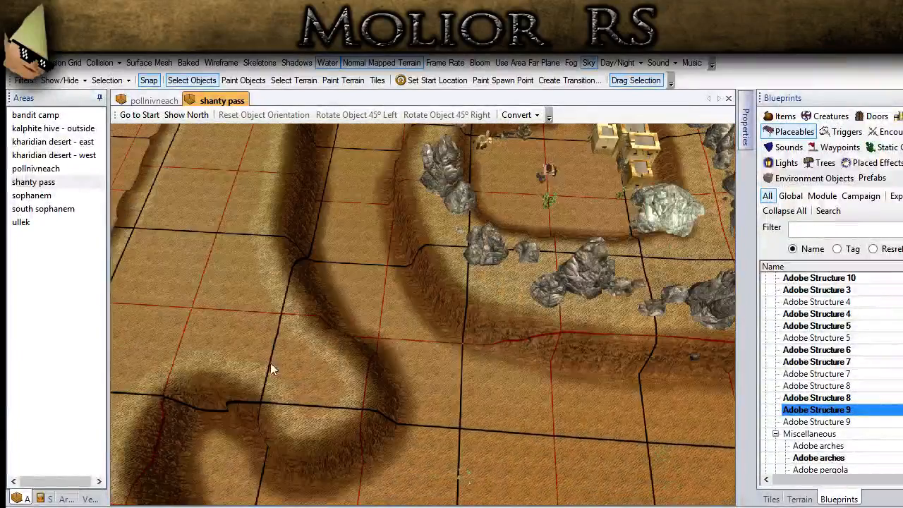
scroll(274, 370, down, 5)
ctrl+drag(576, 315, 421, 292)
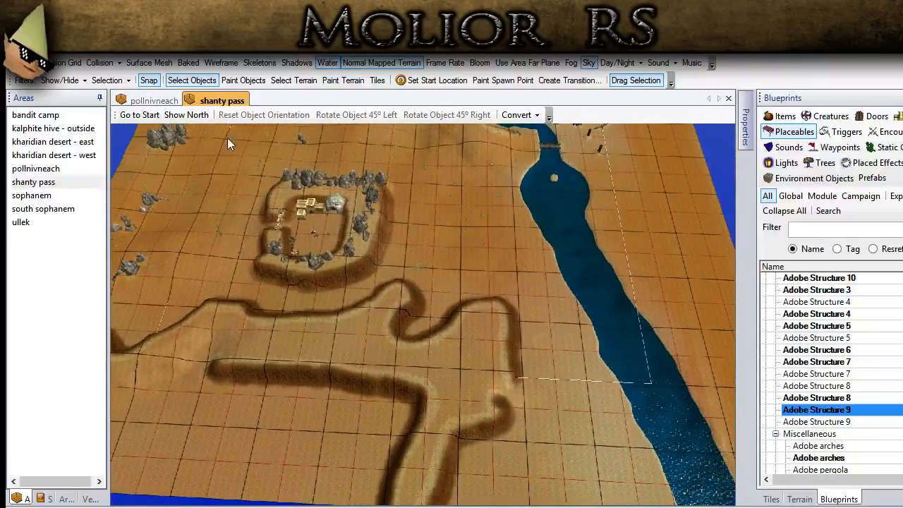
- Compare the joined terrain in pollnivneach with the original ridge and river layout in shanty pass
click(153, 100)
ctrl+drag(340, 311, 456, 334)
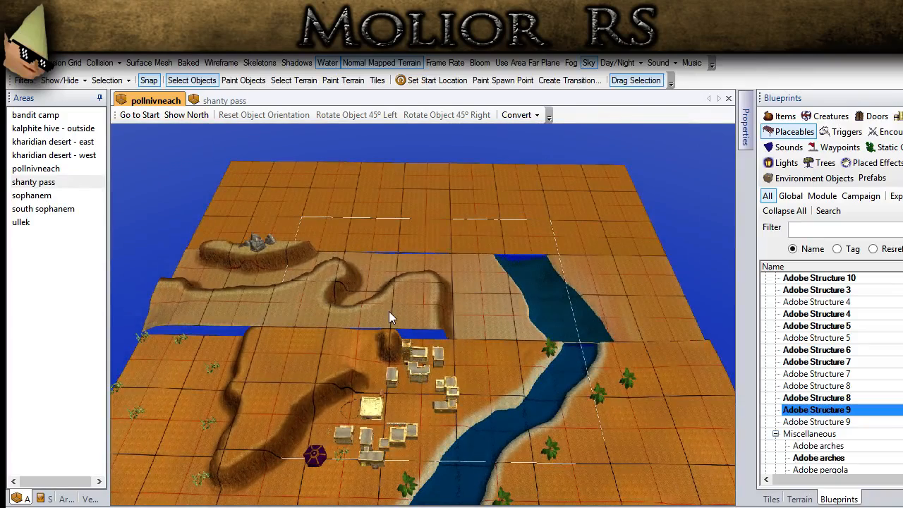
click(220, 101)
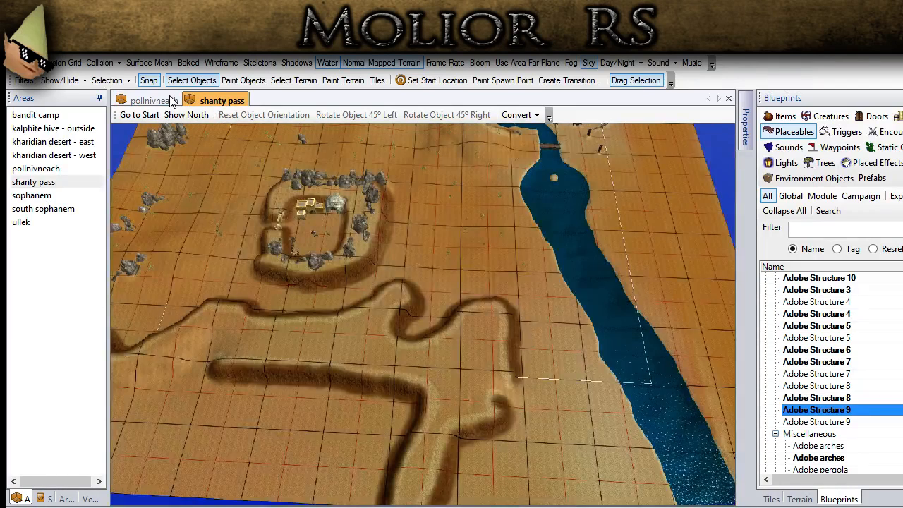
- Close the pollnivneach and shanty pass areas, reopen pollnivneach and view its joined terrain from above
click(169, 97)
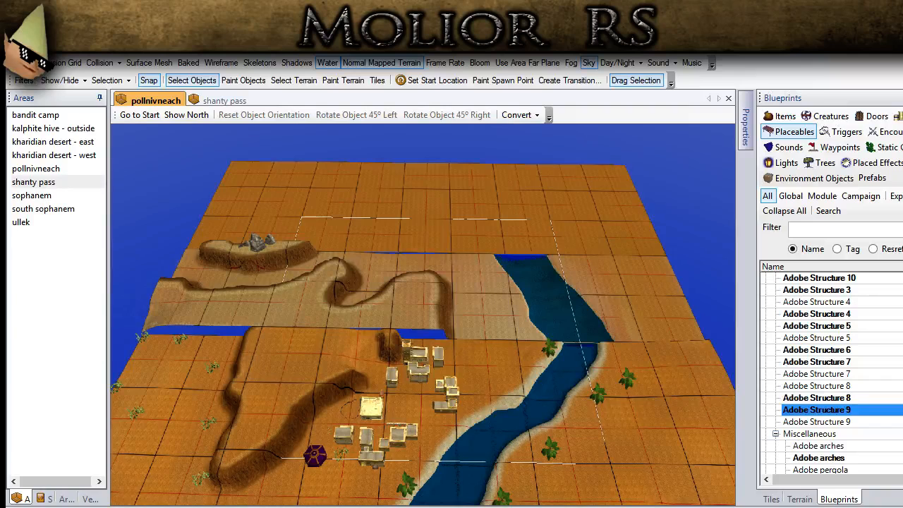
key(ctrl+F4)
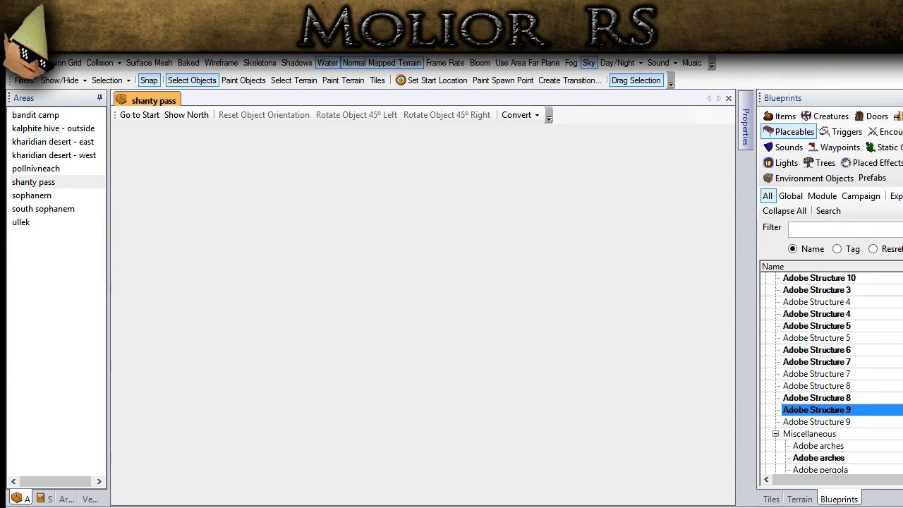
key(ctrl+F4)
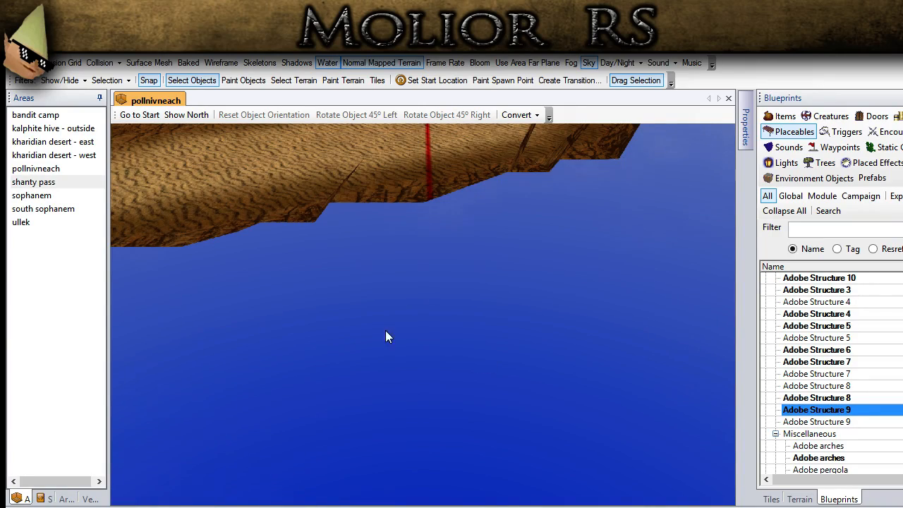
scroll(385, 330, down, 5)
scroll(385, 331, down, 8)
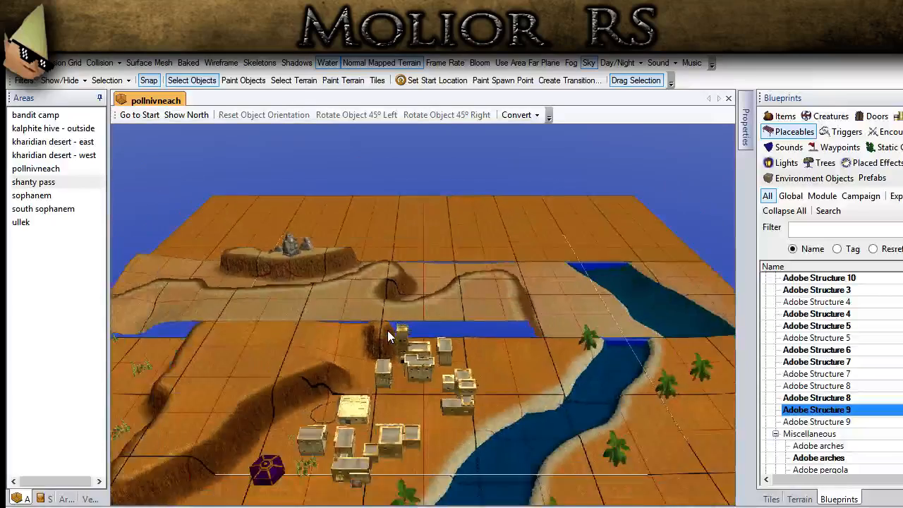
middle_drag(387, 330, 387, 392)
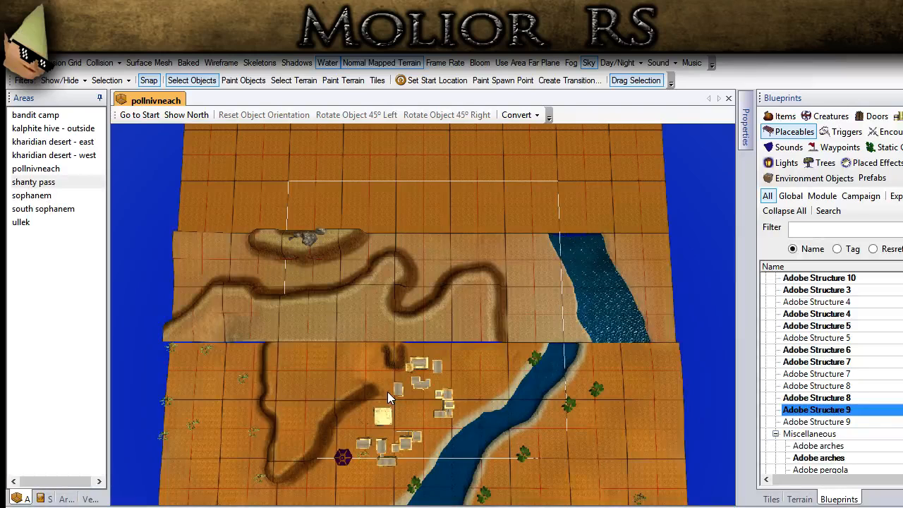
- Open the shanty pass area again and look around the ruined gateway between its cliffs
click(55, 184)
double_click(55, 183)
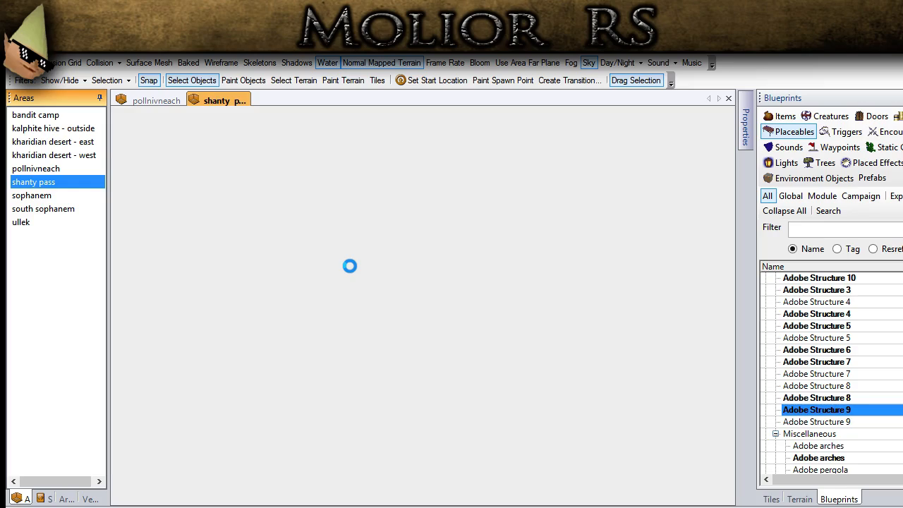
scroll(330, 261, down, 10)
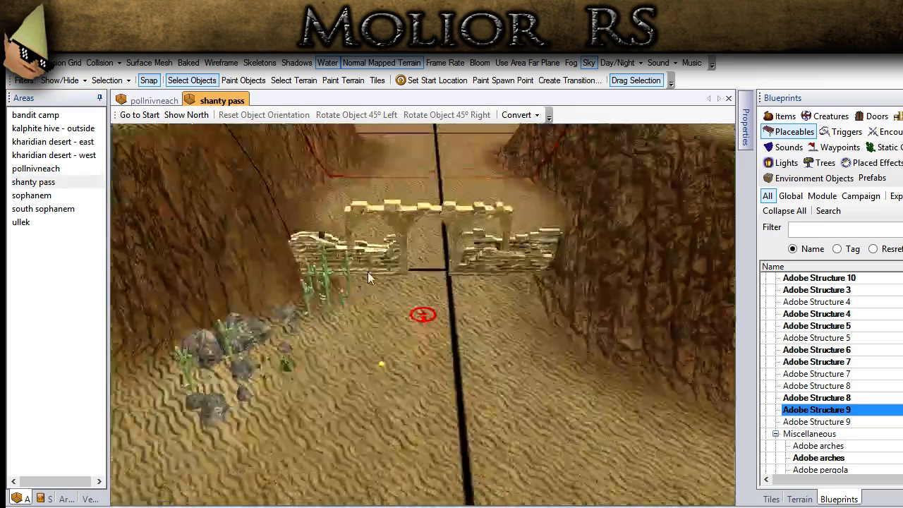
ctrl+middle_drag(342, 278, 240, 233)
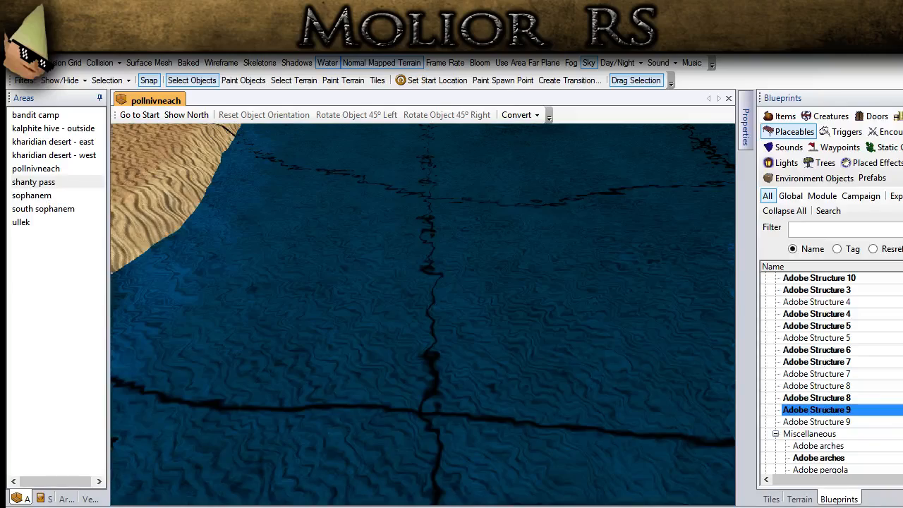
- View pollnivneach from above and compare the imported shanty pass river and ridge with the town's terrain
scroll(477, 393, down, 5)
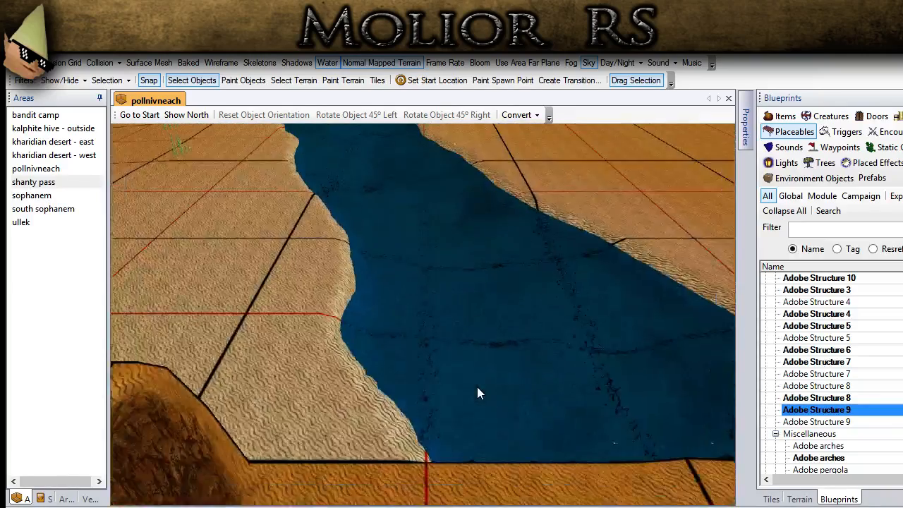
scroll(476, 386, down, 6)
scroll(342, 417, up, 4)
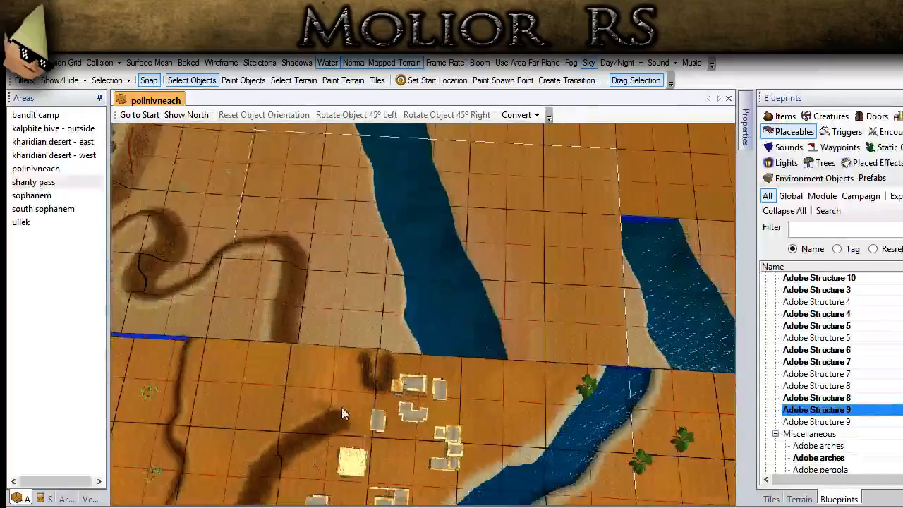
scroll(322, 340, down, 6)
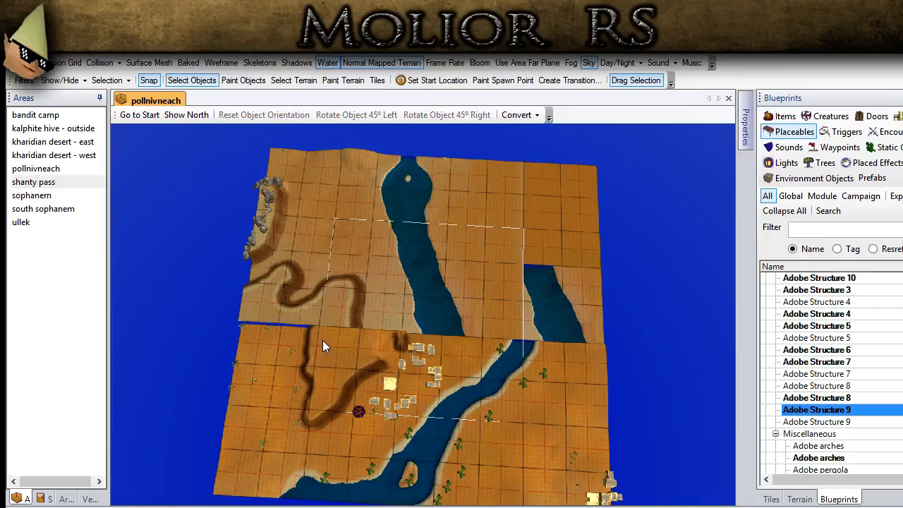
middle_drag(346, 285, 345, 313)
scroll(254, 294, up, 1)
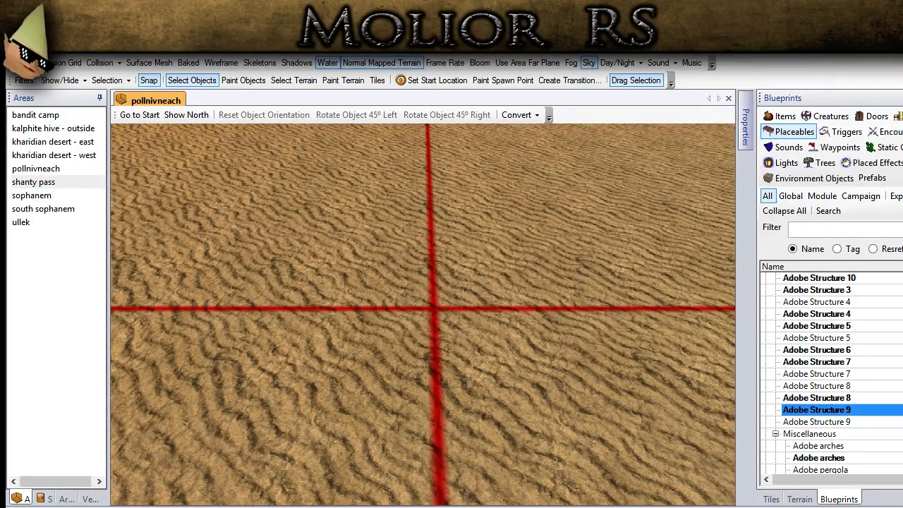
- Examine where the shifted ridge and river meet the pollnivneach terrain beside the town buildings
scroll(553, 347, down, 10)
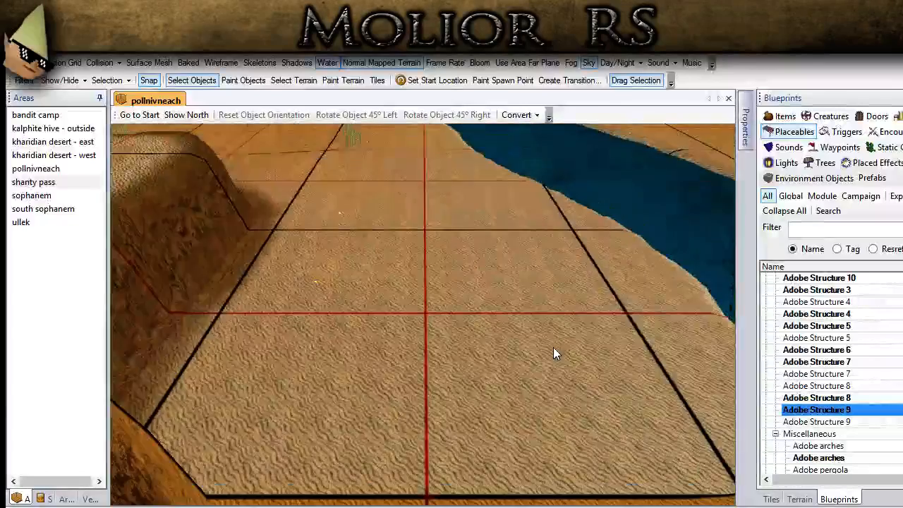
scroll(369, 356, down, 10)
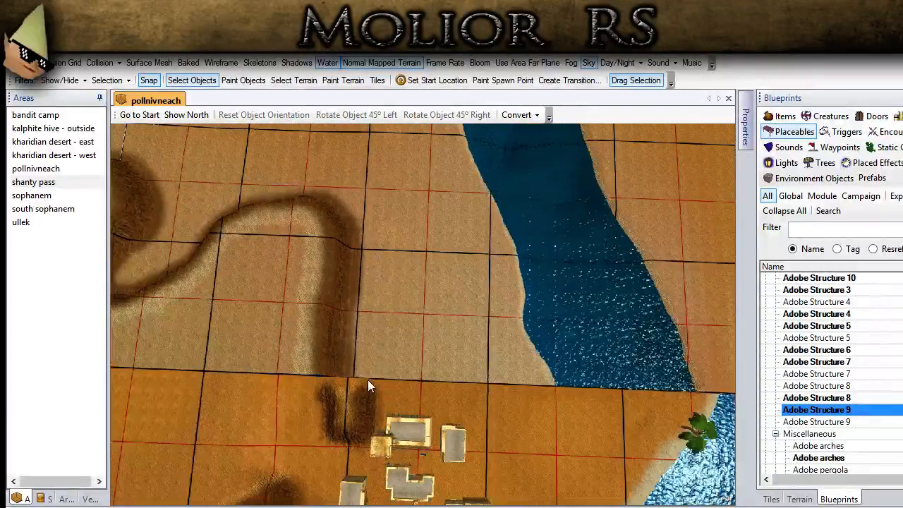
scroll(366, 371, down, 10)
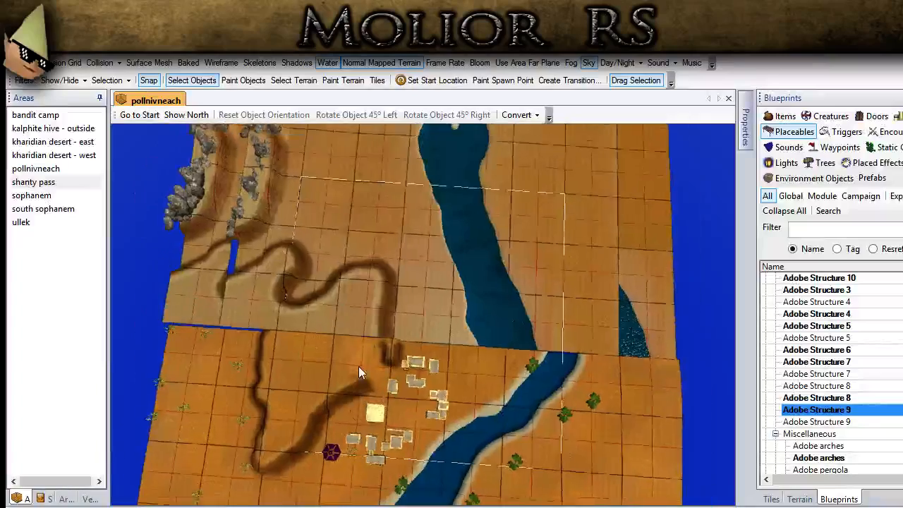
scroll(357, 363, up, 8)
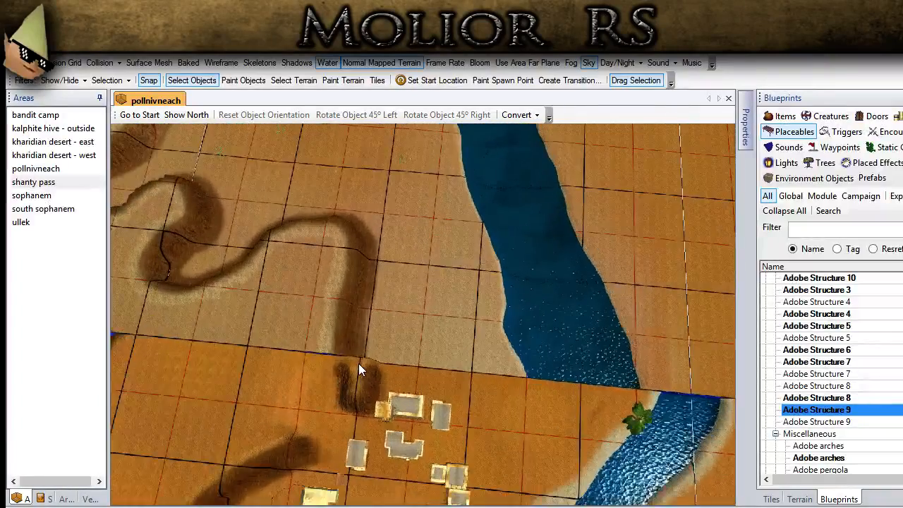
middle_drag(358, 363, 443, 346)
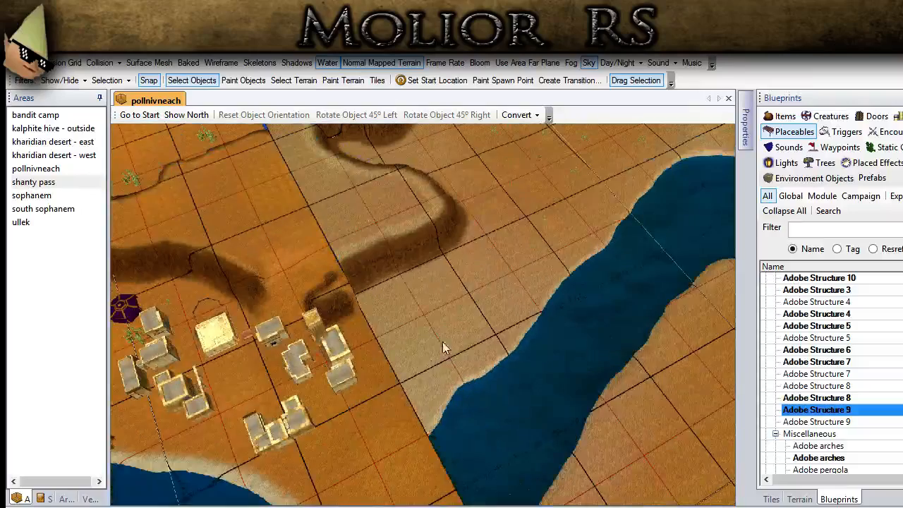
scroll(424, 311, up, 6)
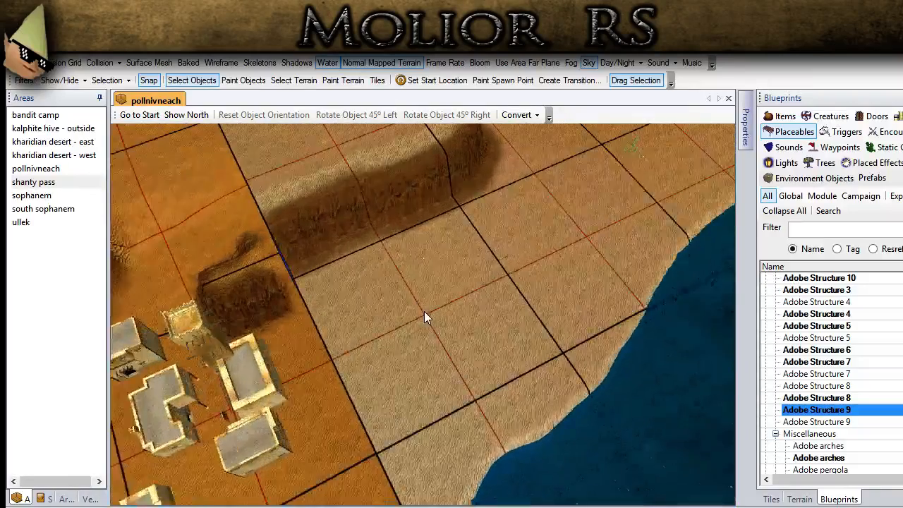
- Delete the rocks standing on the two parallel ridges at the edge of the imported terrain
scroll(407, 300, down, 3)
middle_drag(407, 301, 451, 299)
scroll(449, 275, down, 3)
middle_drag(446, 262, 241, 238)
scroll(241, 231, down, 3)
drag(141, 240, 299, 145)
key(Delete)
- Flatten the gap between the imported ridge's end and the town cliff, using the L brush preset and a raised height
drag(201, 259, 509, 128)
middle_drag(420, 230, 419, 281)
click(800, 499)
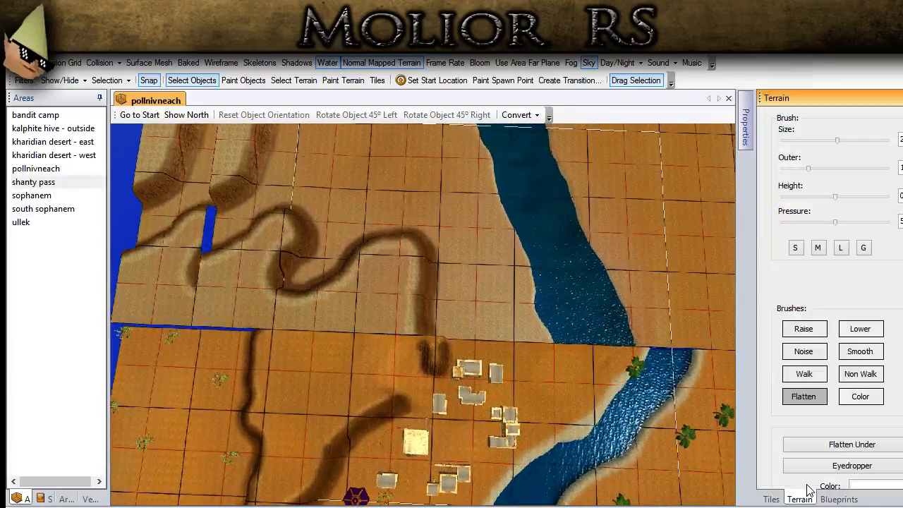
middle_drag(536, 390, 528, 363)
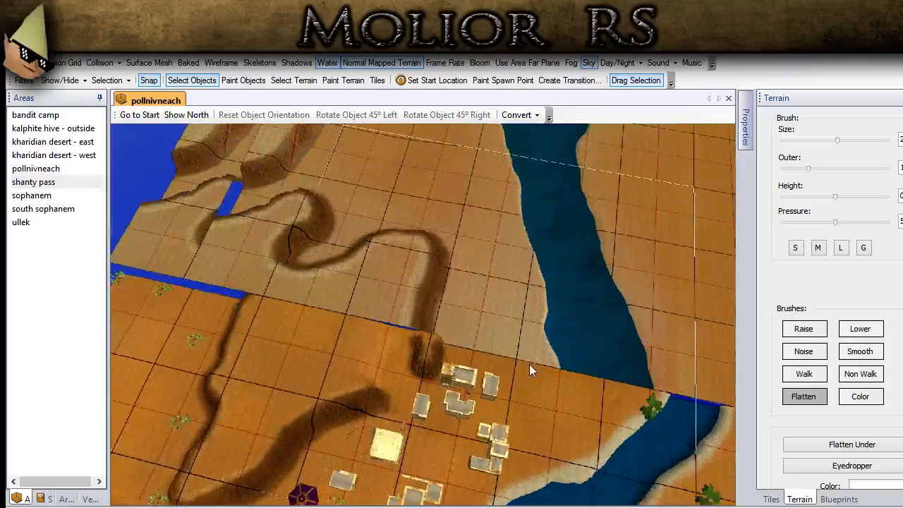
scroll(529, 364, up, 3)
scroll(535, 364, up, 1)
middle_drag(571, 276, 440, 144)
middle_drag(401, 255, 429, 383)
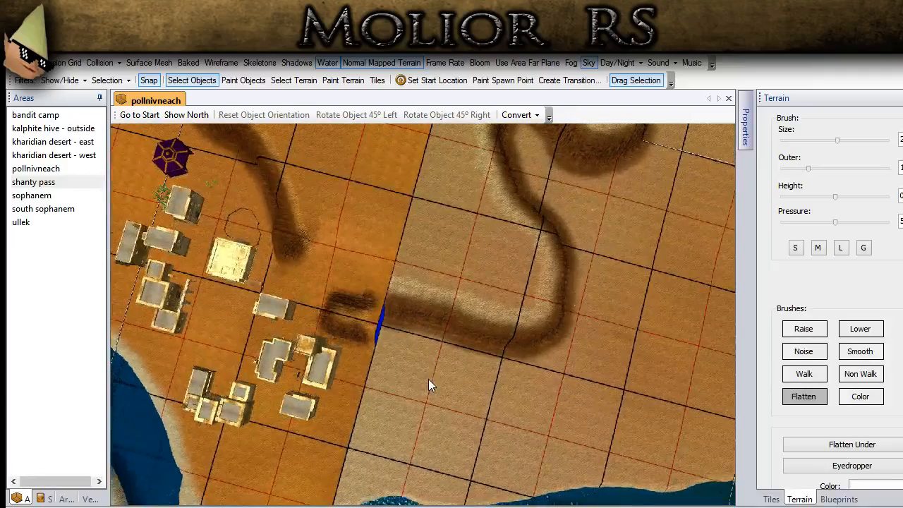
scroll(427, 377, up, 4)
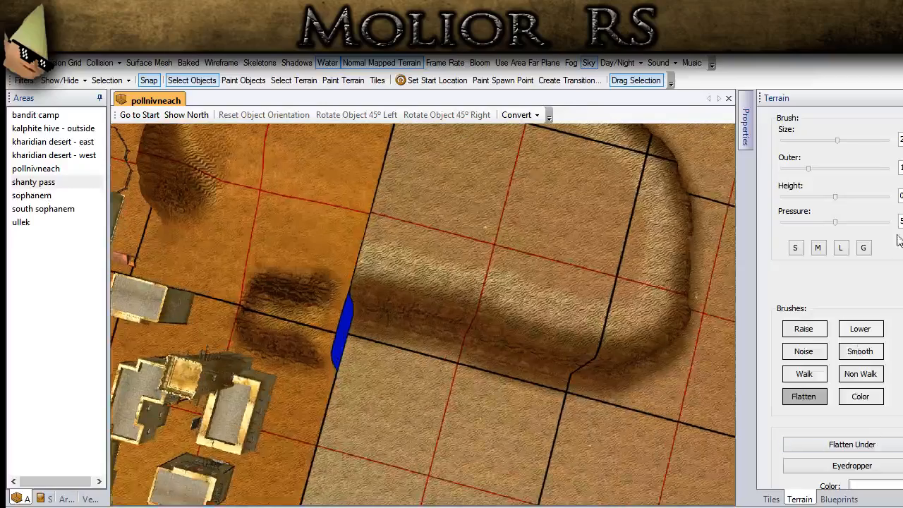
drag(837, 196, 843, 197)
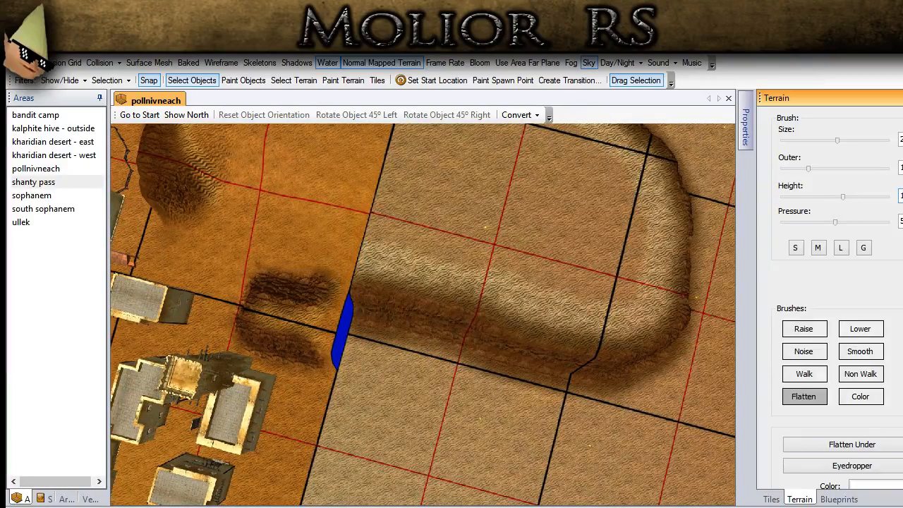
click(840, 248)
drag(321, 339, 406, 333)
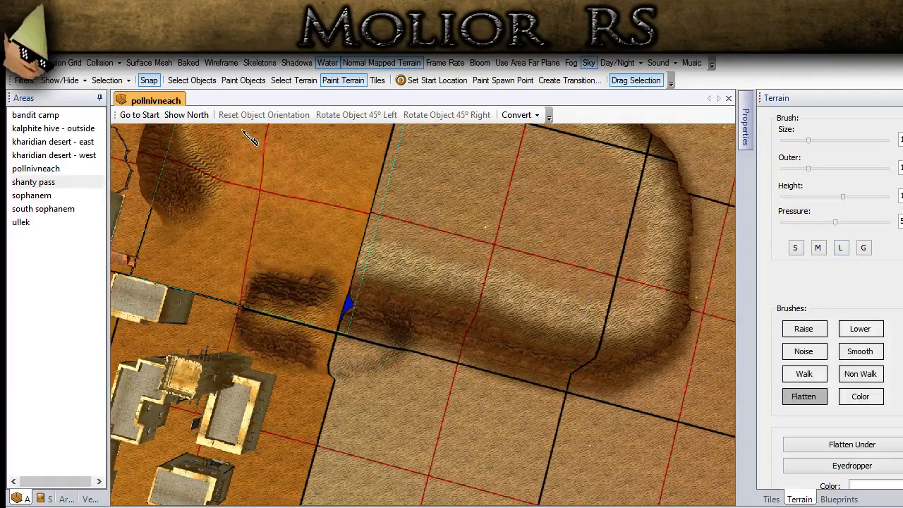
- Show the surface mesh while flattening the rest of the gap at the ridge's end, and hide it again
click(149, 63)
mouse_move(349, 334)
mouse_down()
mouse_move(396, 313)
mouse_move(441, 311)
mouse_move(518, 329)
mouse_up()
drag(313, 346, 628, 343)
mouse_move(509, 334)
right_down()
mouse_move(573, 290)
mouse_move(596, 328)
right_up()
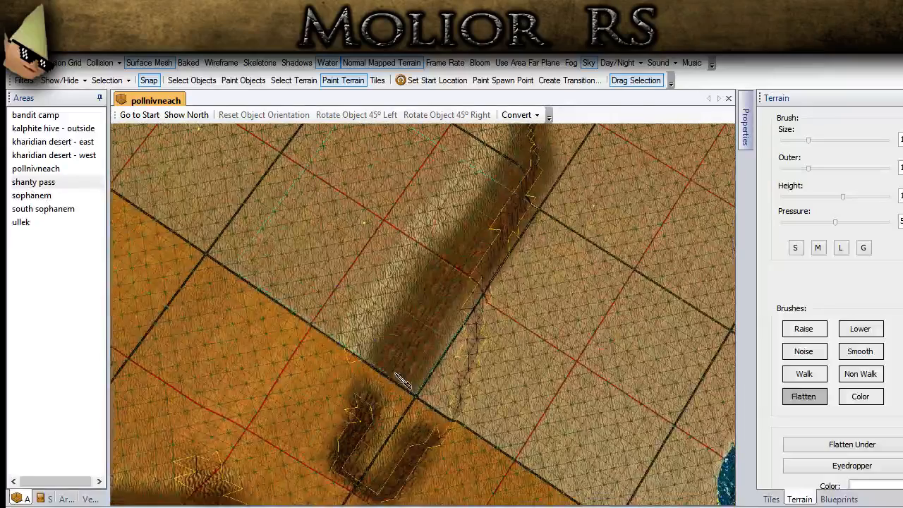
right_drag(392, 368, 427, 303)
click(156, 64)
- Smooth the seam between the ridge's end and the plateau behind the town, with the brush at maximum pressure
mouse_move(344, 281)
right_down()
mouse_move(397, 297)
mouse_move(369, 303)
right_up()
click(855, 350)
drag(836, 198, 887, 198)
right_drag(244, 306, 252, 297)
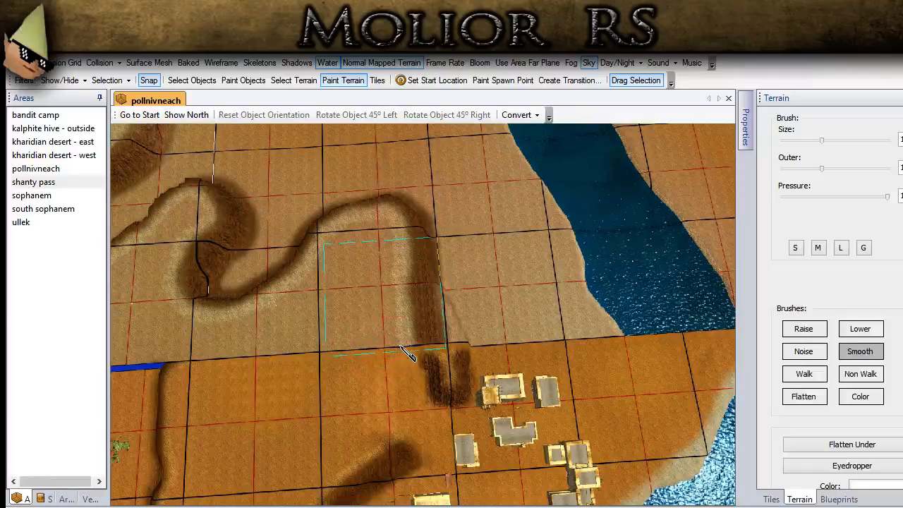
mouse_move(386, 354)
right_down()
mouse_move(358, 386)
mouse_move(407, 359)
mouse_move(338, 369)
mouse_move(504, 361)
mouse_move(497, 361)
right_up()
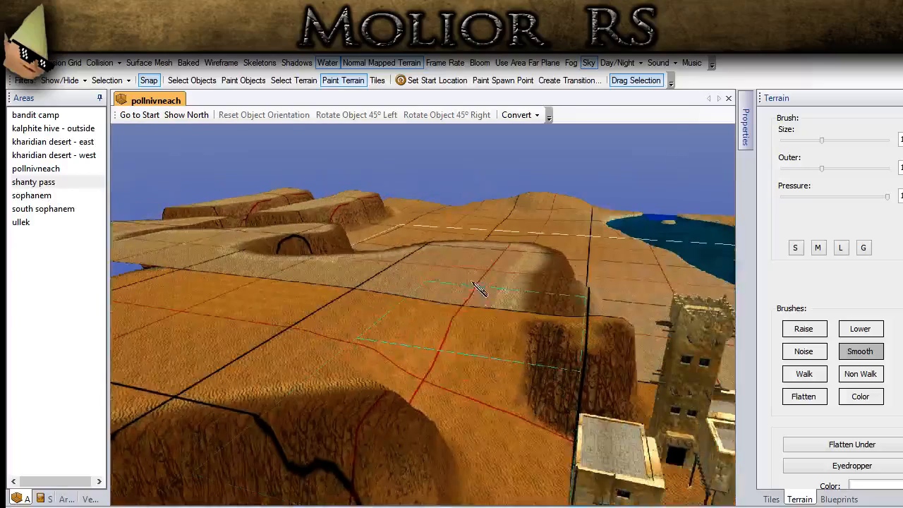
drag(509, 447, 479, 423)
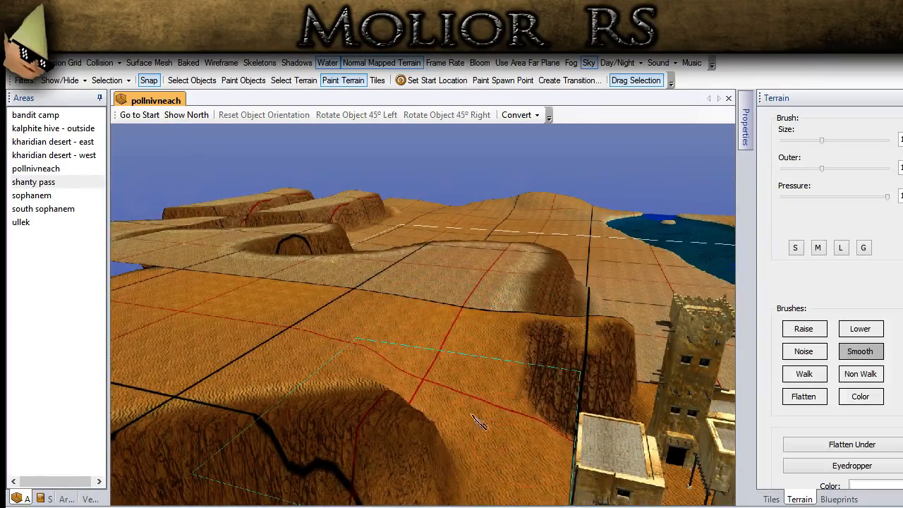
- Smooth the terrain seam beside the cactus plants to join the imported tiles to the outer pollnivneach tiles
scroll(480, 423, down, 3)
middle_drag(236, 285, 575, 345)
middle_drag(211, 271, 536, 359)
right_drag(536, 360, 398, 353)
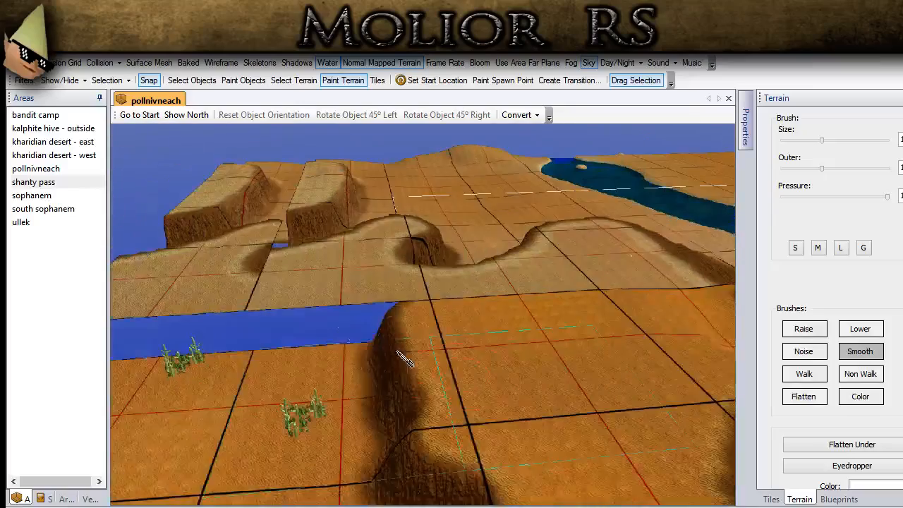
middle_drag(261, 346, 395, 337)
middle_drag(71, 333, 248, 330)
right_drag(250, 331, 240, 337)
mouse_move(240, 337)
mouse_down()
mouse_move(223, 336)
mouse_move(227, 344)
mouse_move(317, 332)
mouse_up()
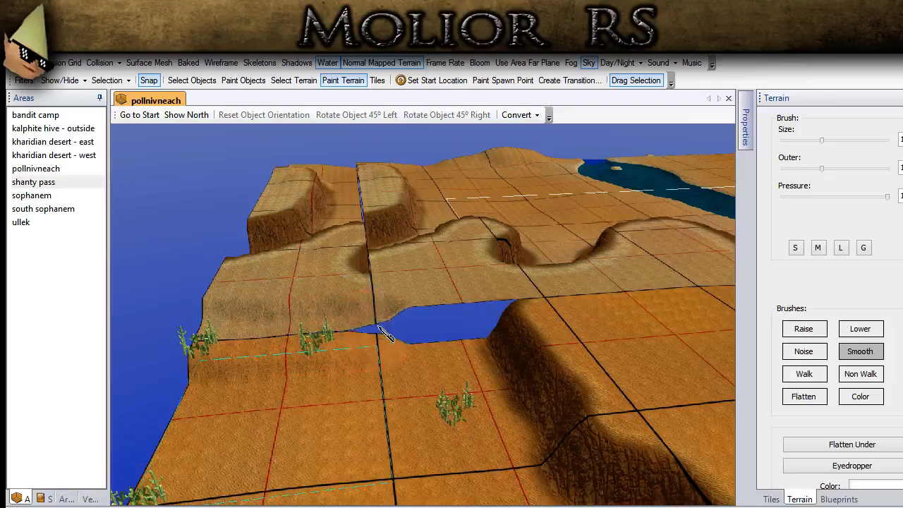
- Smooth the remaining gap beside the long cliff closed and view the joined terrain as a whole
mouse_move(436, 326)
mouse_down()
mouse_move(499, 306)
mouse_move(451, 305)
mouse_up()
mouse_move(451, 305)
right_down()
mouse_move(447, 311)
mouse_move(477, 313)
right_up()
mouse_move(399, 358)
mouse_down()
mouse_move(257, 428)
mouse_move(329, 431)
mouse_move(427, 386)
mouse_up()
scroll(419, 394, down, 2)
scroll(421, 395, down, 4)
right_drag(612, 439, 471, 291)
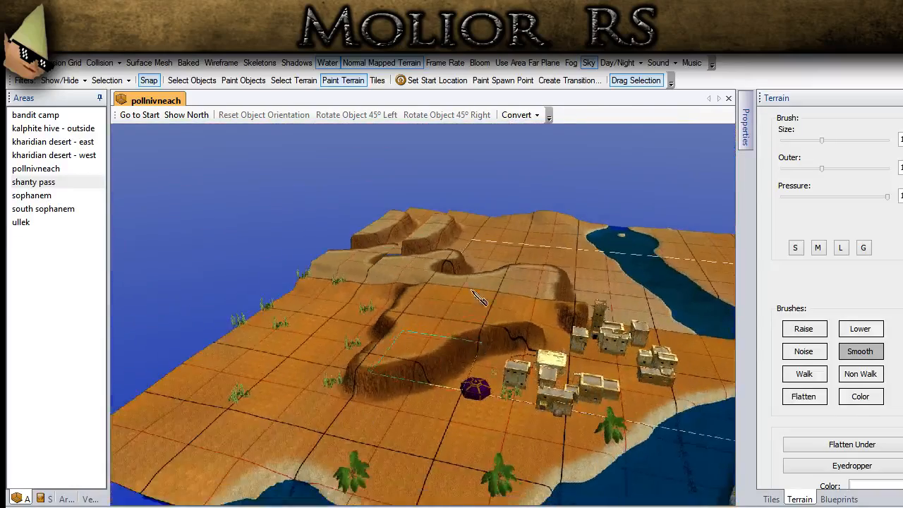
- Check the terrain's surface mesh briefly, and smooth the open seam between the two parallel ridges
click(147, 63)
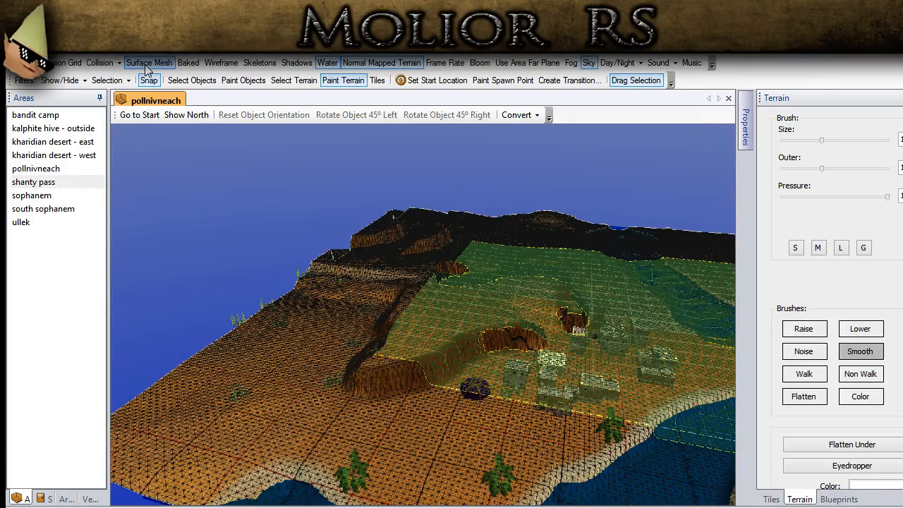
click(146, 66)
right_drag(217, 271, 707, 329)
scroll(292, 314, down, 1)
right_drag(306, 317, 317, 321)
drag(245, 342, 352, 347)
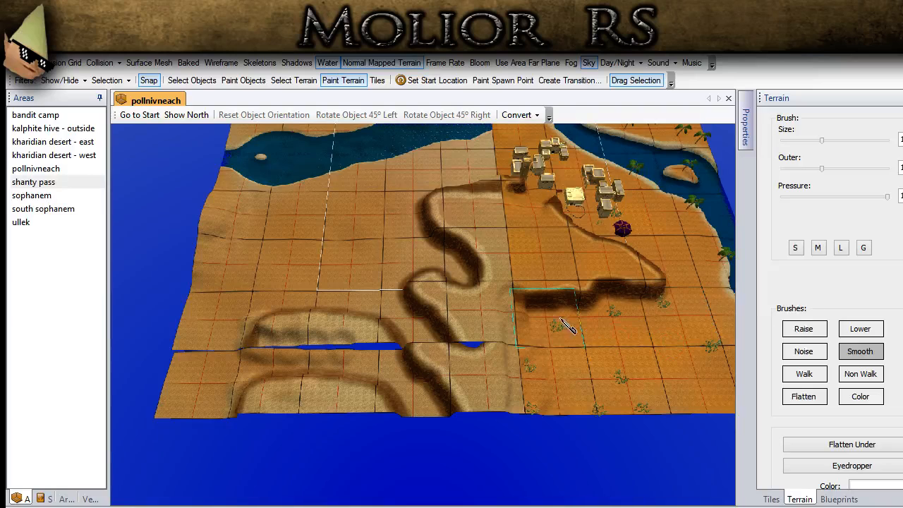
- Flatten the two parallel ridges and the open seam between them at the outer edge of the imported terrain, using an enlarged Flatten brush
click(810, 399)
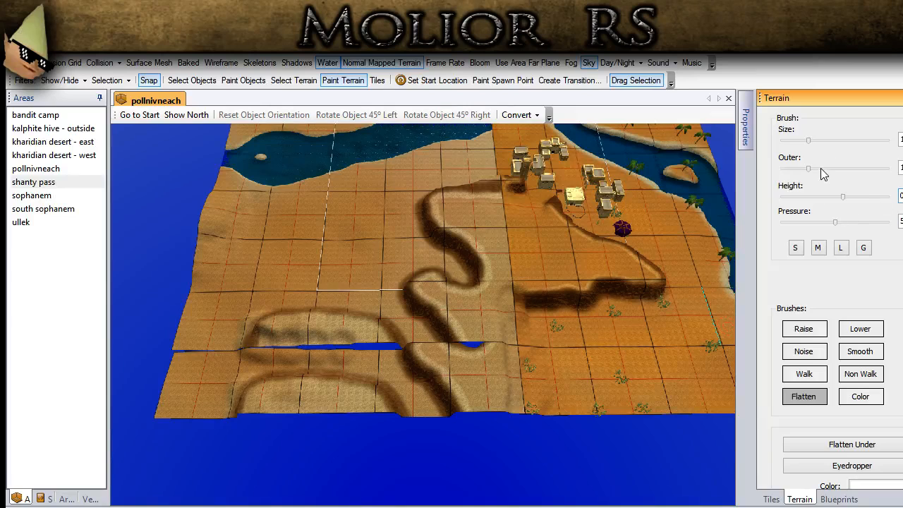
drag(808, 140, 842, 141)
middle_drag(116, 327, 141, 353)
mouse_move(264, 348)
mouse_down()
mouse_move(256, 367)
mouse_move(267, 423)
mouse_move(371, 437)
mouse_move(399, 417)
mouse_move(353, 360)
mouse_move(343, 318)
mouse_move(414, 365)
mouse_move(451, 451)
mouse_up()
middle_drag(415, 442, 295, 342)
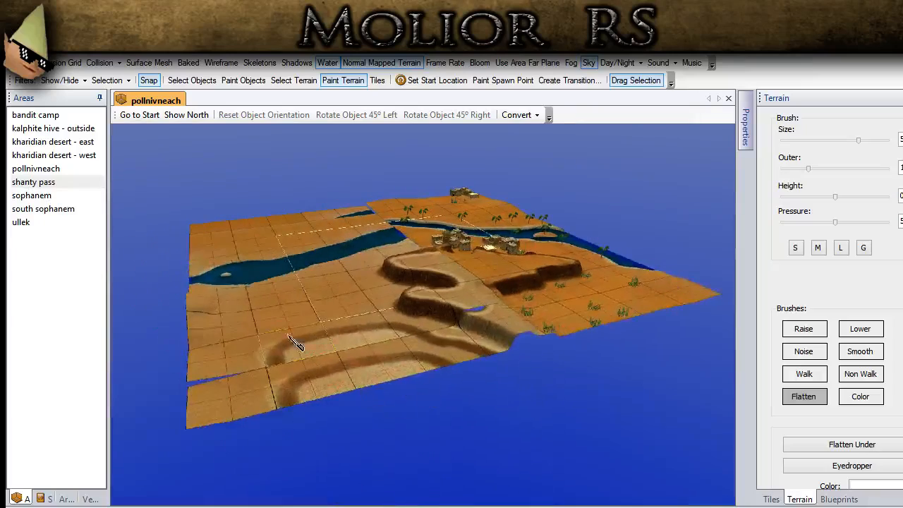
middle_drag(182, 391, 322, 253)
mouse_move(329, 221)
middle_down()
mouse_move(783, 474)
mouse_move(105, 294)
mouse_move(355, 384)
mouse_move(366, 422)
mouse_move(303, 448)
middle_up()
mouse_move(308, 455)
mouse_down()
mouse_move(337, 437)
mouse_move(363, 457)
mouse_move(375, 453)
mouse_up()
middle_drag(416, 455, 356, 473)
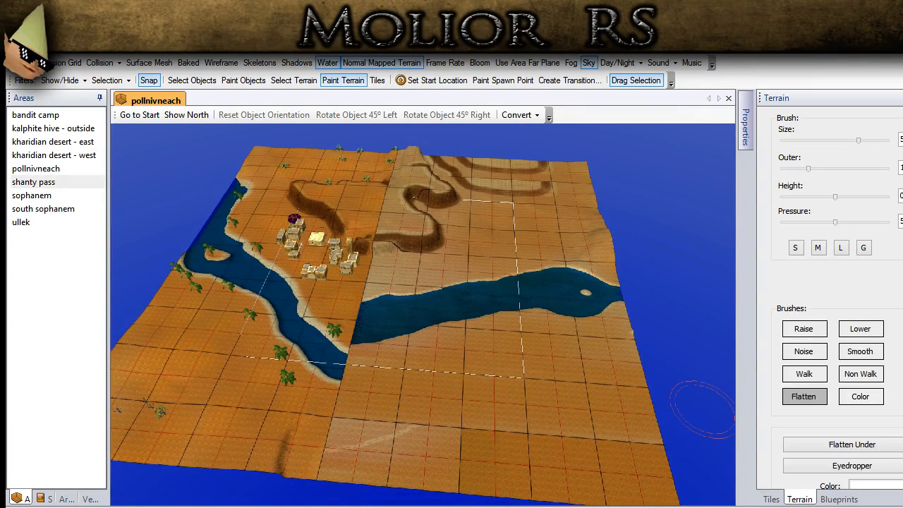
- Examine the texture layers of the terrain tiles beside the imported river
scroll(825, 177, up, 3)
click(867, 148)
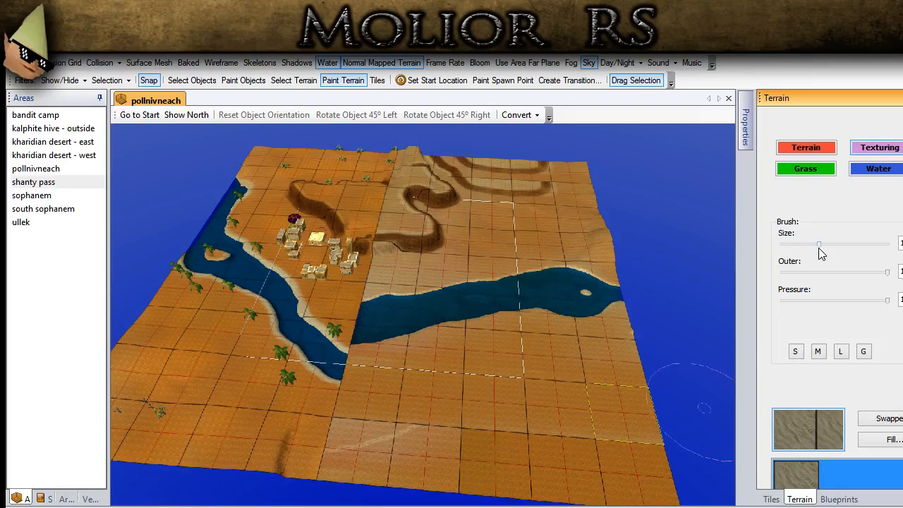
scroll(880, 310, down, 5)
scroll(880, 311, up, 3)
scroll(880, 310, down, 3)
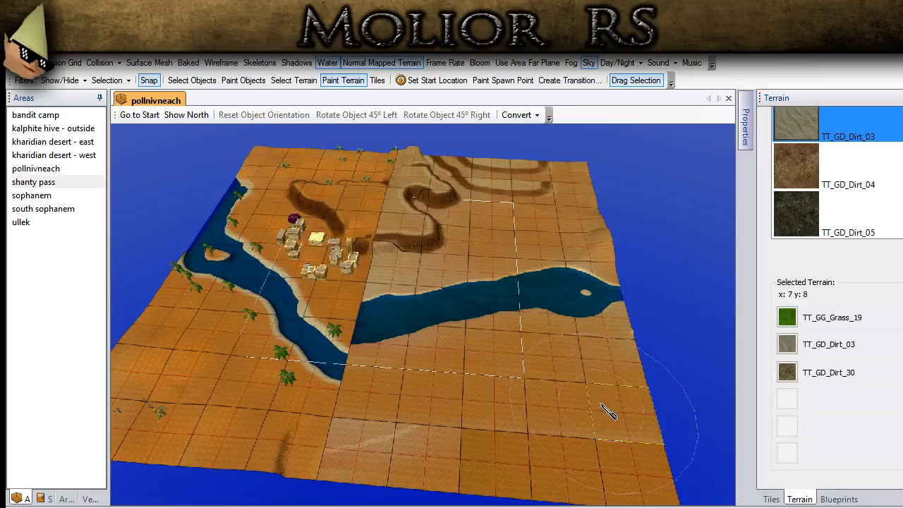
scroll(601, 417, up, 4)
scroll(622, 456, up, 2)
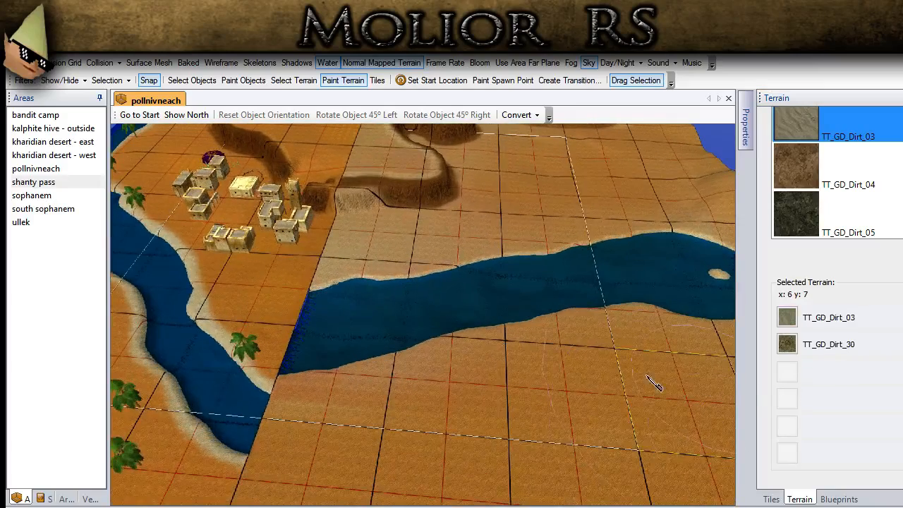
- Set the terrain Color brush to orange and paint the ground around the near end of the imported river with the G size preset
scroll(832, 296, up, 5)
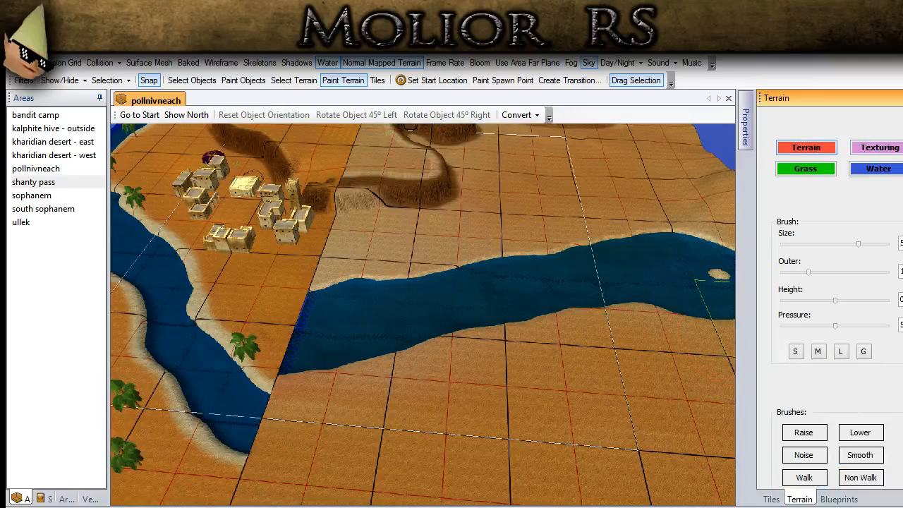
scroll(832, 352, down, 3)
click(859, 364)
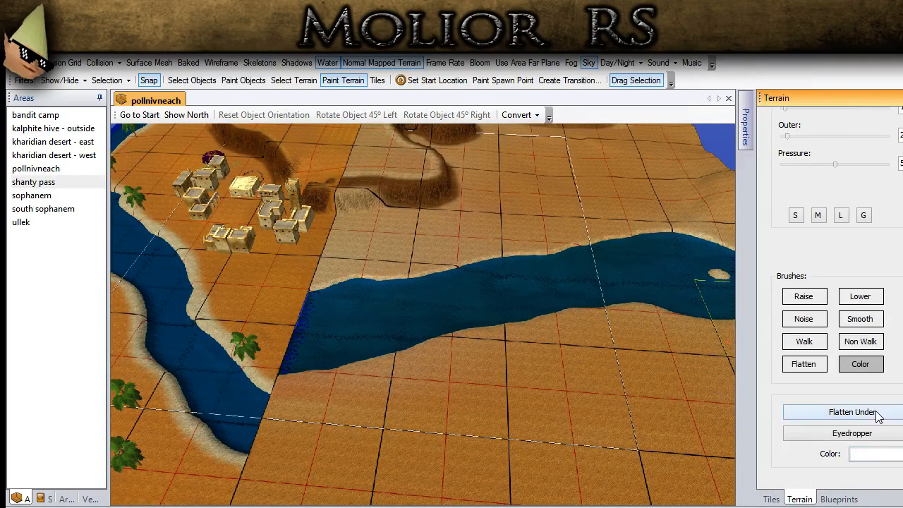
click(884, 455)
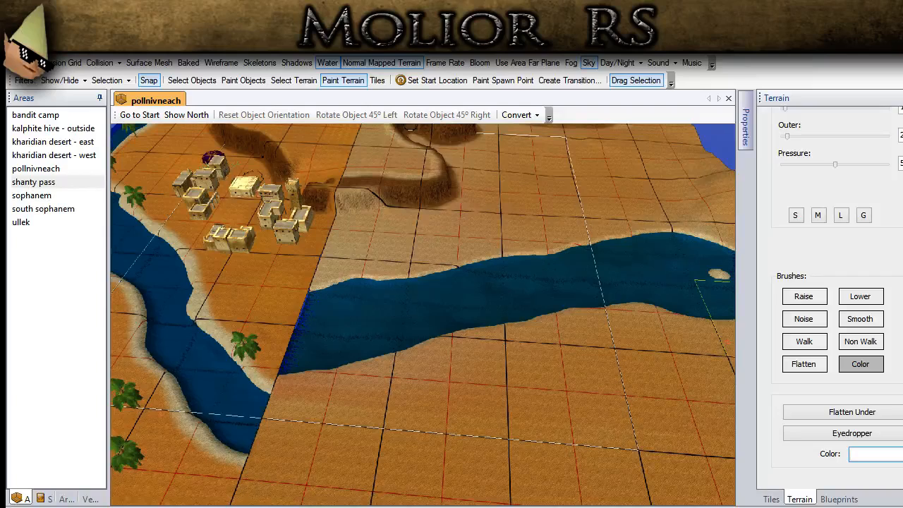
click(342, 310)
key(Up)
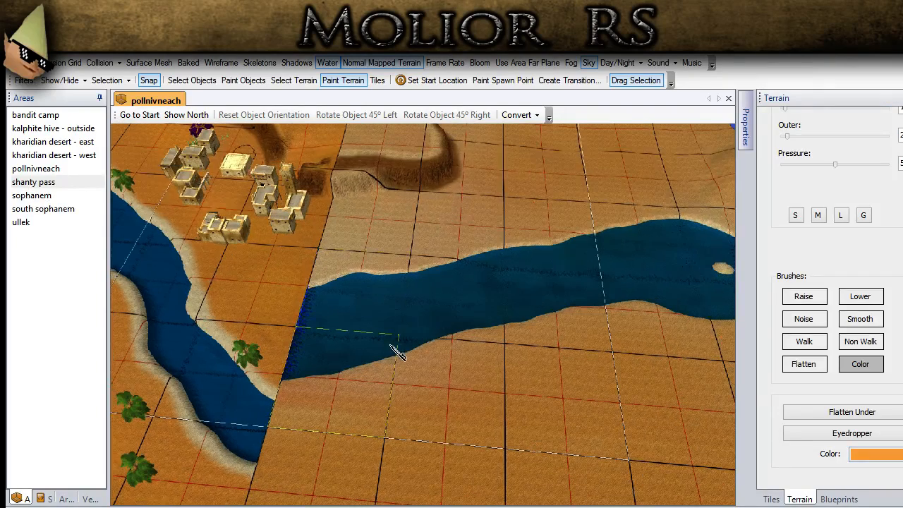
click(864, 215)
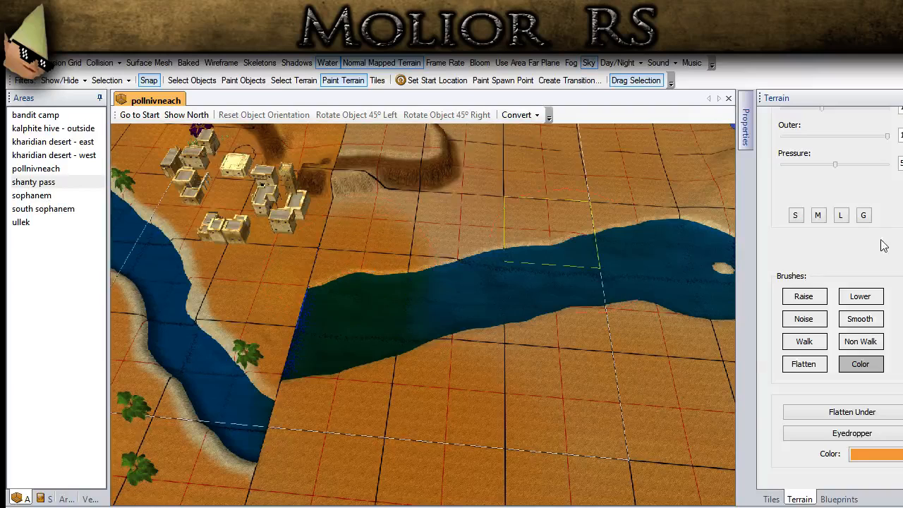
- Raise the Color brush to its maximum size and paint the rest of the imported terrain orange, including the ridges and both river banks
scroll(856, 189, up, 2)
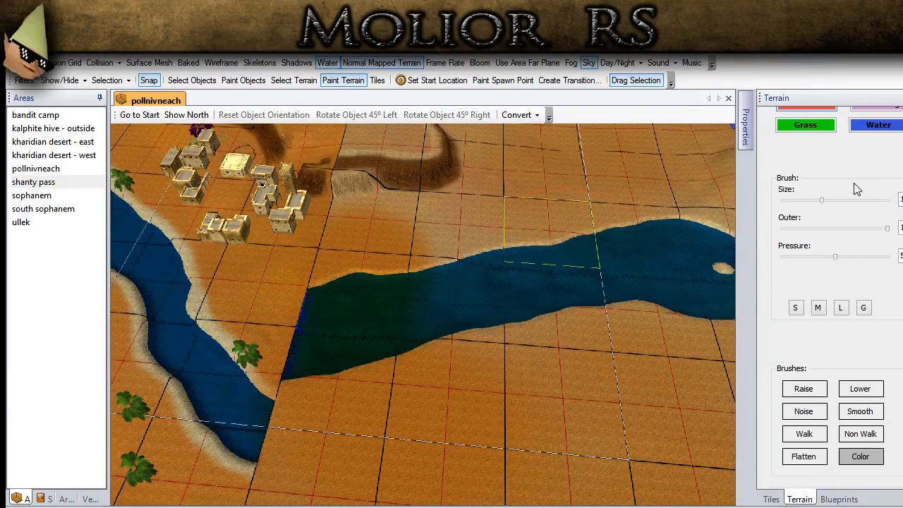
drag(821, 200, 889, 201)
scroll(600, 333, down, 6)
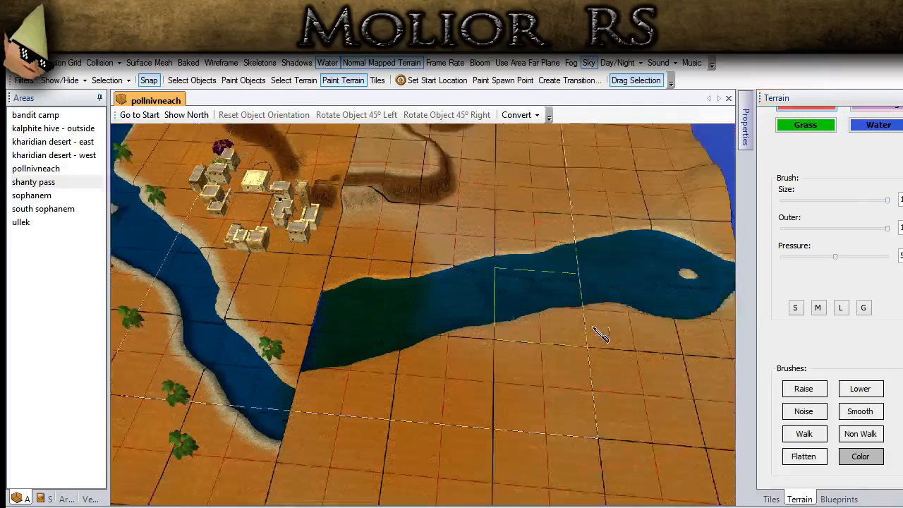
scroll(466, 411, down, 1)
mouse_move(462, 412)
mouse_down()
mouse_move(416, 423)
mouse_move(386, 444)
mouse_up()
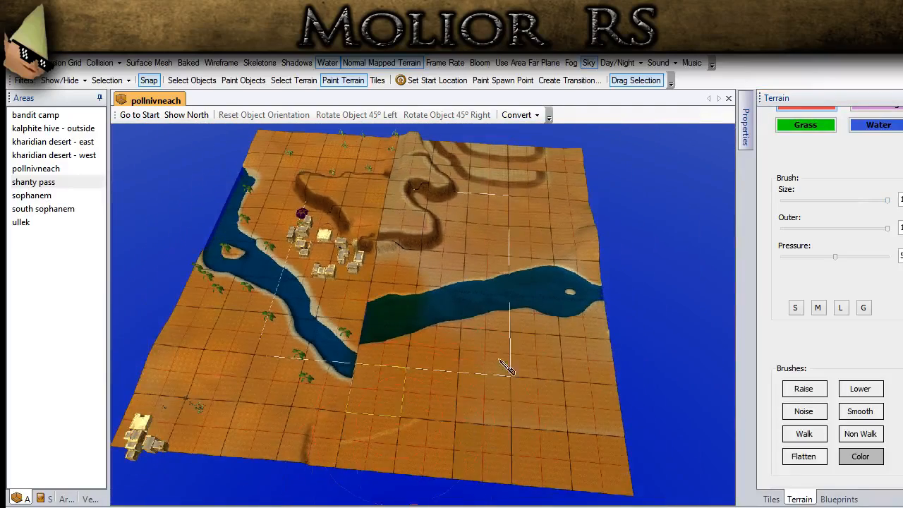
middle_drag(622, 364, 597, 354)
mouse_move(623, 221)
mouse_down()
mouse_move(562, 175)
mouse_move(519, 176)
mouse_up()
mouse_move(562, 286)
middle_down()
mouse_move(594, 220)
mouse_move(611, 244)
middle_up()
mouse_move(610, 244)
mouse_down()
mouse_move(584, 205)
mouse_move(487, 304)
mouse_up()
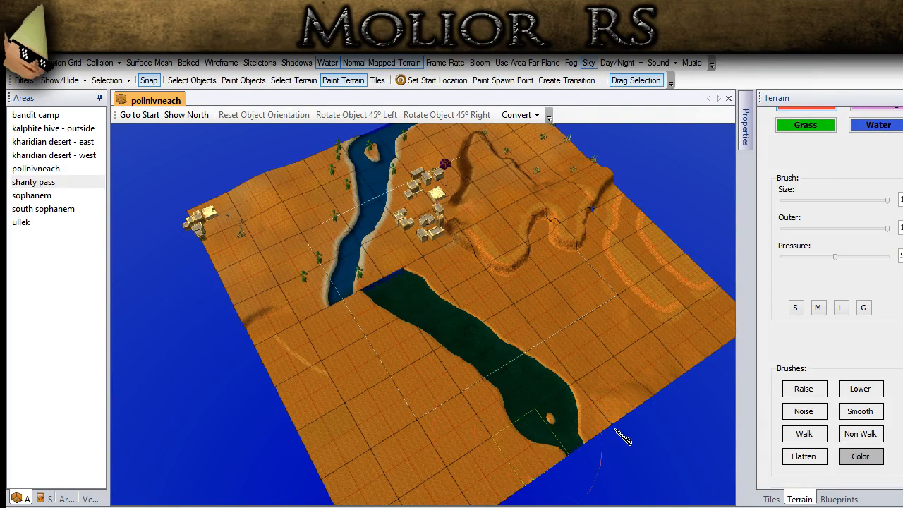
- Check the recoloured land without the surface mesh, and blend orange over the ridges beside the town using the G brush preset
scroll(366, 289, up, 2)
click(188, 82)
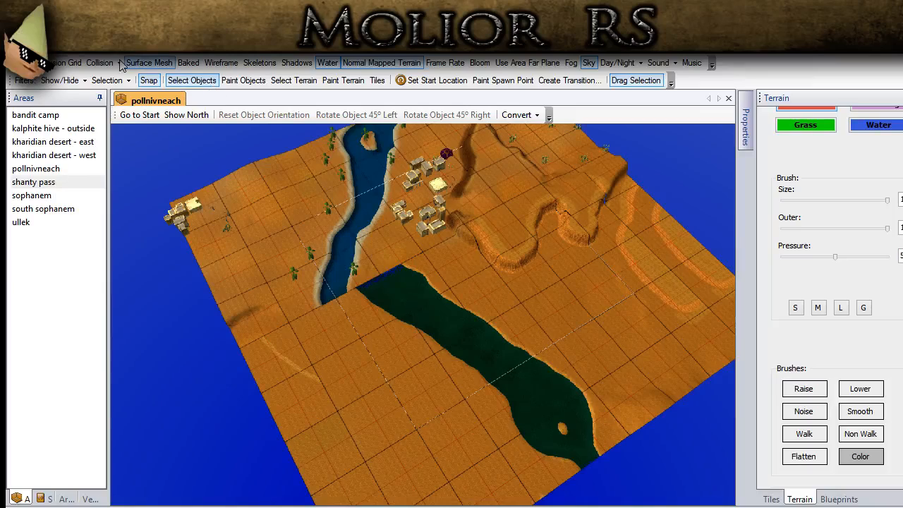
middle_drag(345, 338, 690, 181)
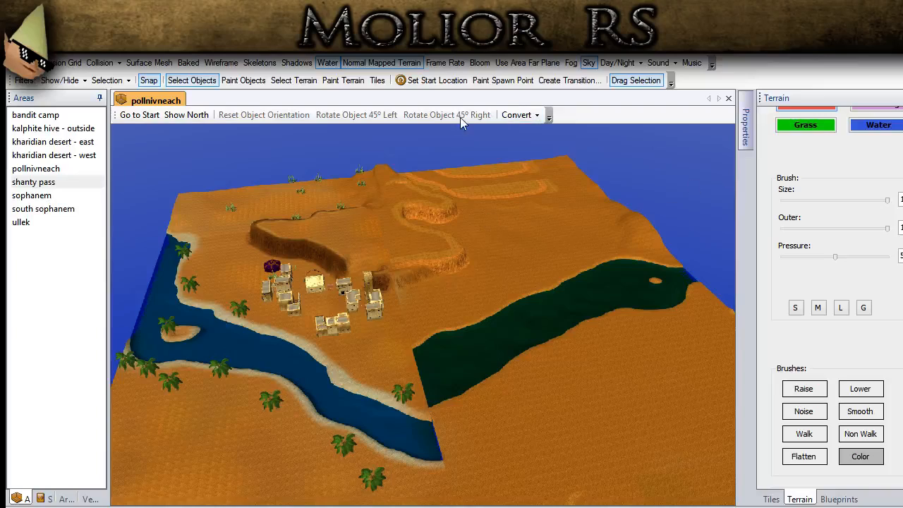
click(863, 308)
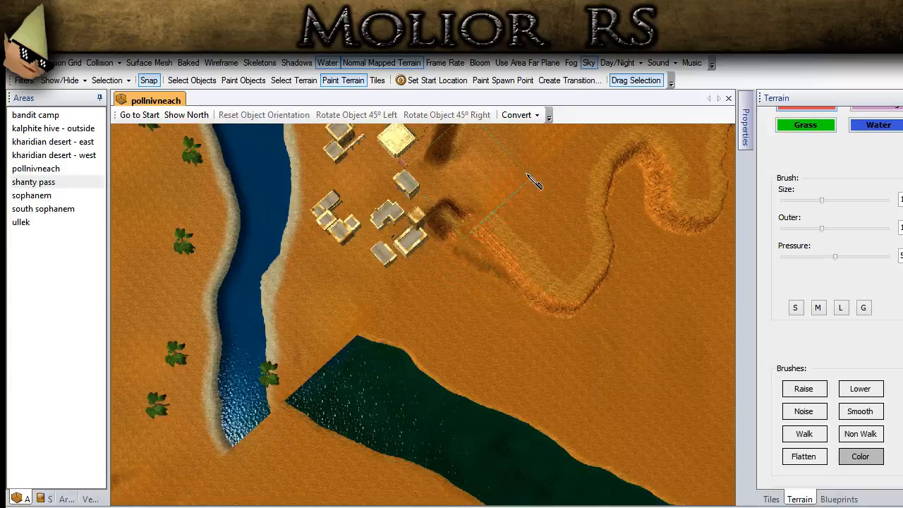
middle_drag(579, 222, 594, 317)
scroll(533, 211, down, 3)
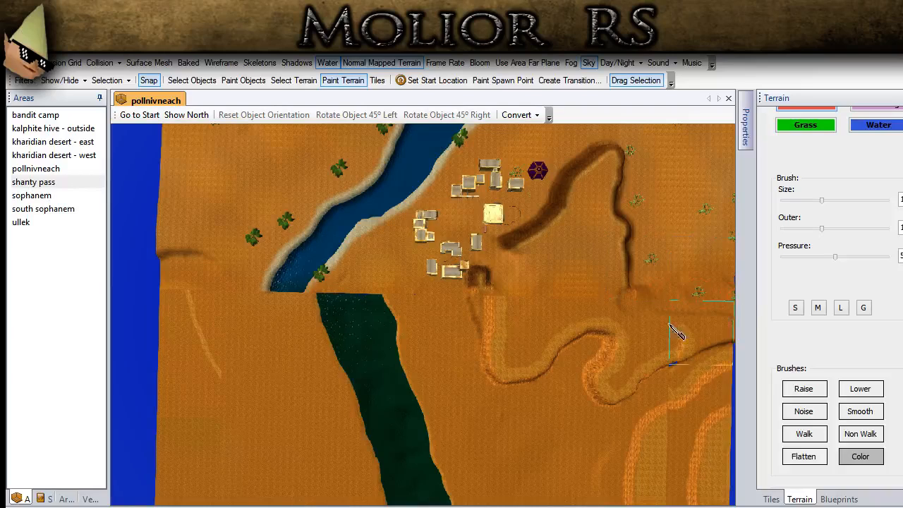
- Inspect the recoloured desert from ground level, looking across the river towards the town
click(192, 80)
mouse_move(280, 237)
middle_down()
mouse_move(475, 225)
mouse_move(507, 201)
middle_up()
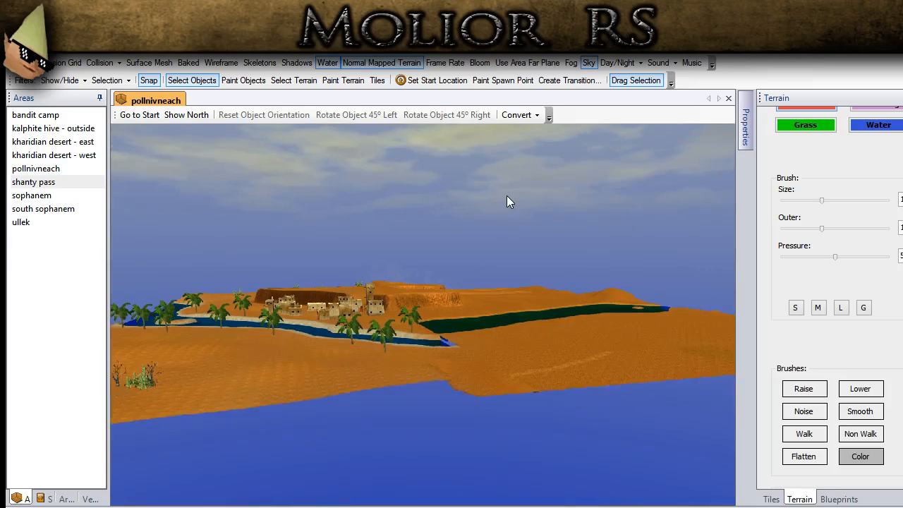
scroll(556, 408, up, 5)
middle_drag(556, 409, 526, 384)
middle_drag(260, 421, 281, 418)
scroll(893, 151, up, 2)
- Paint the TT_GD_Dirt_03 texture over the outer sand across the river from the town, finishing with the G brush preset
click(893, 146)
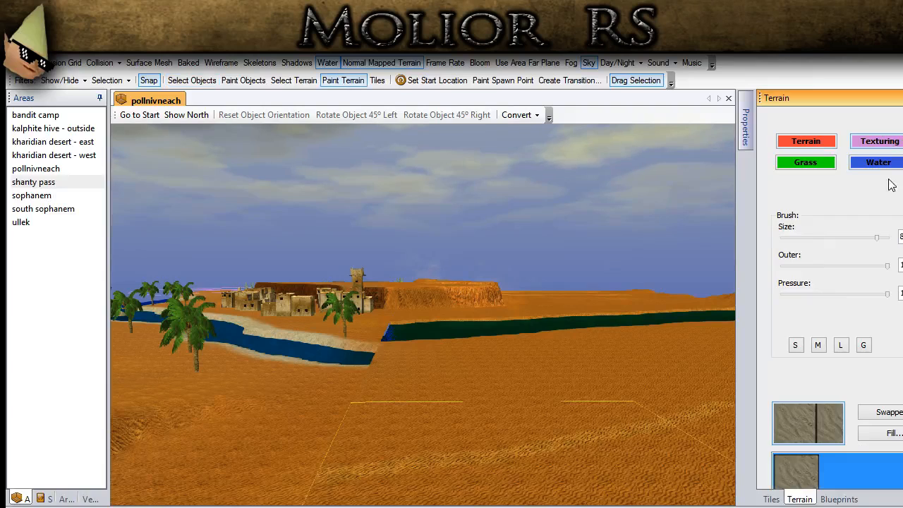
click(416, 480)
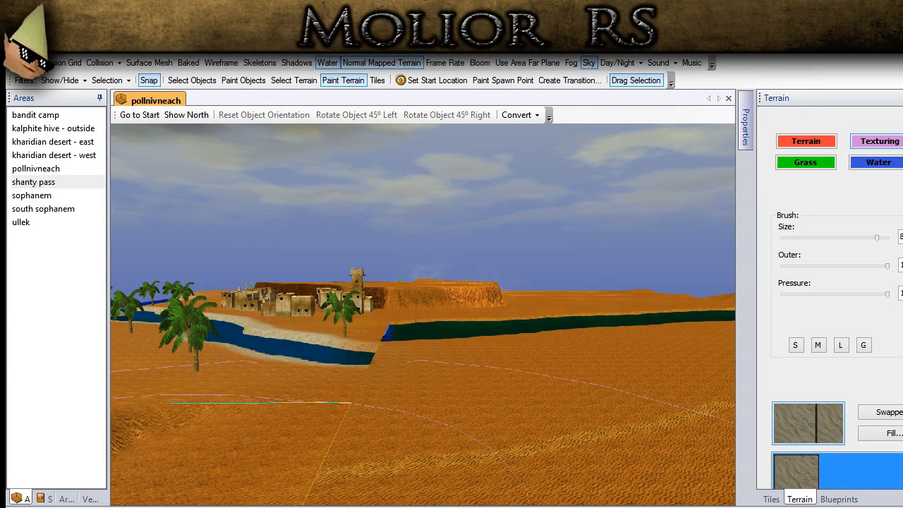
middle_drag(393, 433, 426, 504)
middle_drag(487, 423, 501, 502)
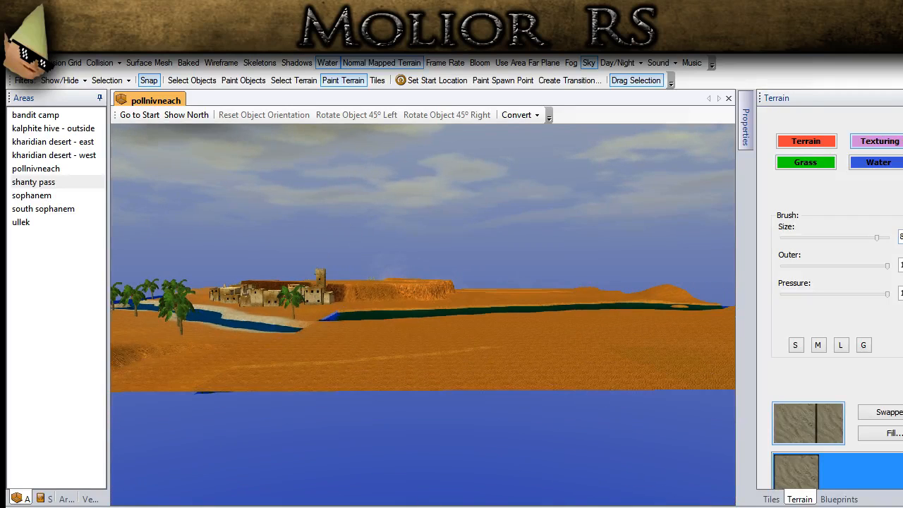
click(861, 348)
scroll(862, 339, down, 5)
mouse_move(520, 387)
middle_down()
mouse_move(573, 460)
mouse_move(294, 253)
mouse_move(204, 231)
middle_up()
scroll(585, 466, up, 1)
middle_drag(730, 405, 716, 419)
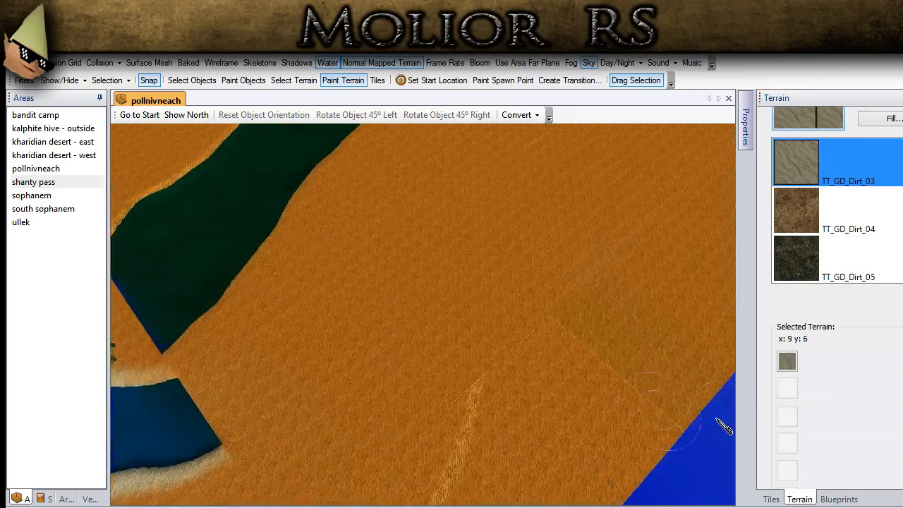
- Pick the TT_GD_Dirt_30 layer and paint it over the light streak on the sand near the outer edge
scroll(721, 421, up, 3)
click(790, 391)
middle_drag(393, 151, 480, 272)
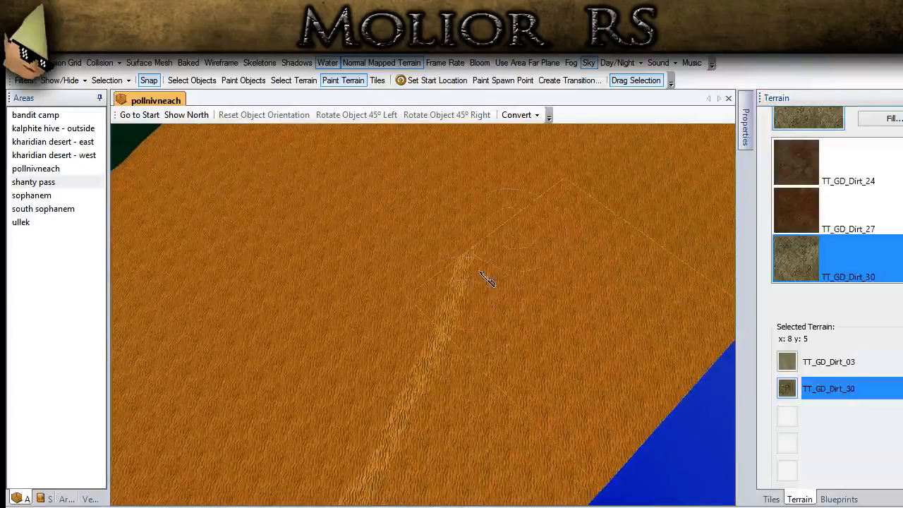
click(447, 316)
middle_drag(368, 400, 405, 315)
mouse_move(479, 253)
mouse_down()
mouse_move(390, 439)
mouse_move(321, 479)
mouse_up()
mouse_move(271, 227)
middle_down()
mouse_move(344, 319)
mouse_move(515, 474)
middle_up()
scroll(353, 321, down, 3)
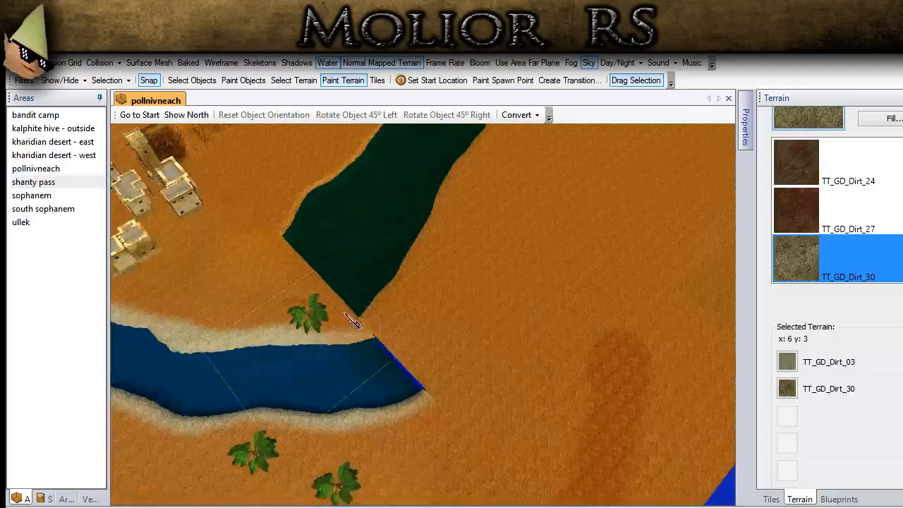
- Paint TT_GD_Dirt_30 over the cliff and ground at the end of the winding ridge beside the town
middle_drag(131, 210, 184, 270)
scroll(185, 270, down, 3)
middle_drag(268, 179, 327, 273)
middle_drag(452, 351, 418, 381)
scroll(399, 312, up, 3)
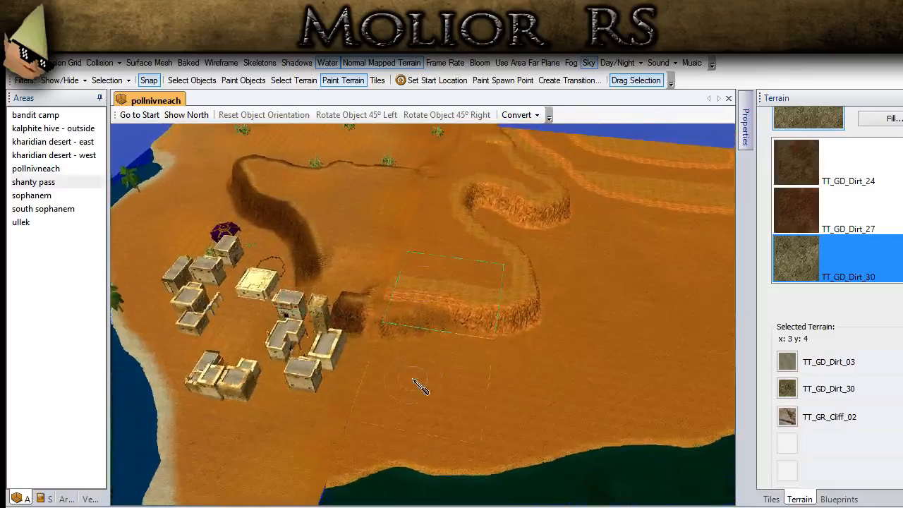
scroll(387, 359, up, 2)
drag(465, 349, 573, 359)
middle_drag(572, 358, 437, 346)
drag(550, 271, 593, 310)
mouse_move(593, 310)
middle_down()
mouse_move(359, 371)
mouse_move(436, 338)
middle_up()
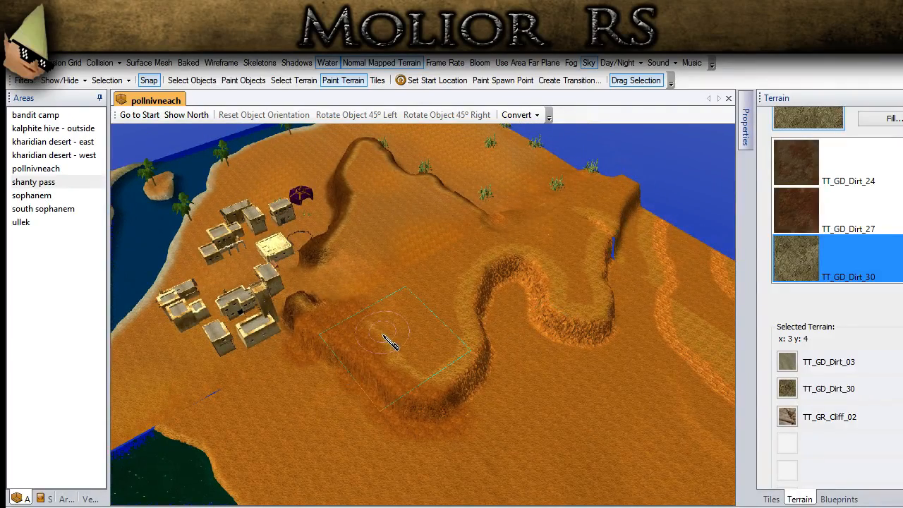
- Cover the light patches on top of the winding ridge near the town and at its far end with TT_GD_Dirt_30
drag(383, 334, 396, 356)
drag(297, 330, 317, 304)
mouse_move(550, 364)
middle_down()
mouse_move(348, 337)
mouse_move(437, 317)
mouse_move(499, 381)
mouse_move(458, 401)
middle_up()
middle_drag(601, 307, 265, 272)
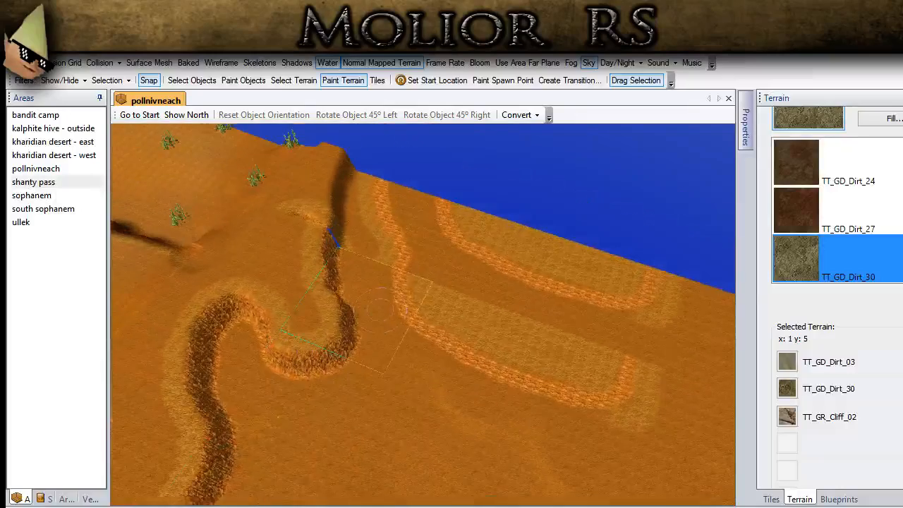
drag(285, 217, 318, 224)
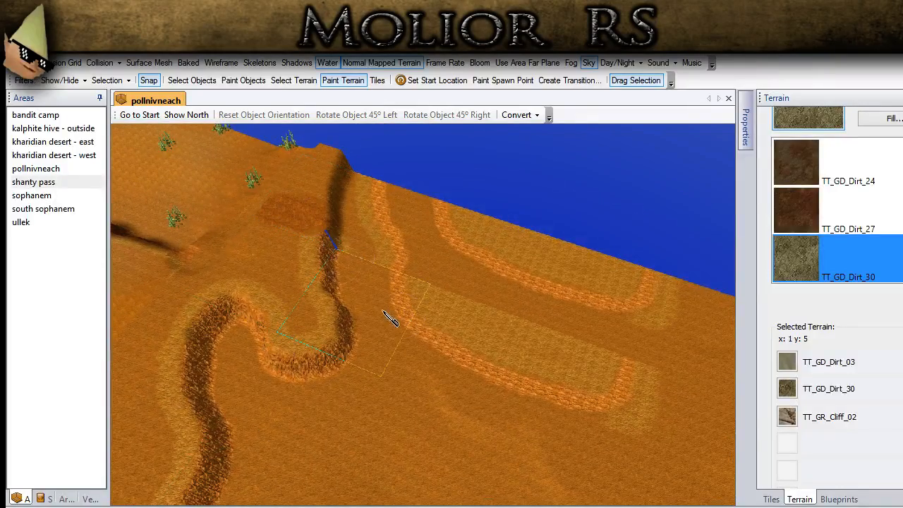
- Enlarge the texture brush and paint TT_GD_Dirt_30 over the cliff markings left by the two flattened ridges
scroll(833, 296, up, 4)
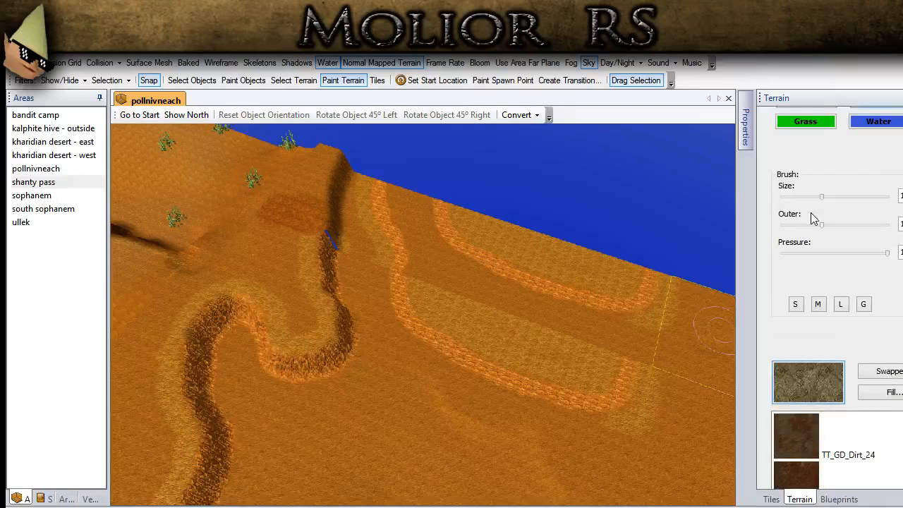
drag(823, 196, 860, 197)
mouse_move(705, 310)
mouse_down()
mouse_move(564, 322)
mouse_move(459, 312)
mouse_move(403, 197)
mouse_move(557, 263)
mouse_move(674, 238)
mouse_up()
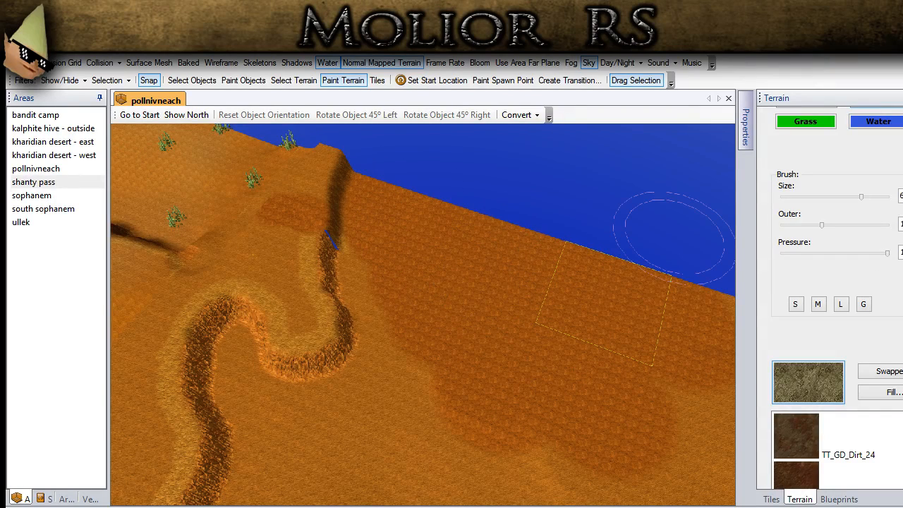
- Pick the TT_GD_Dirt_03 layer and paint it over the dark dirt patches along the outer edge and ridge end
click(901, 252)
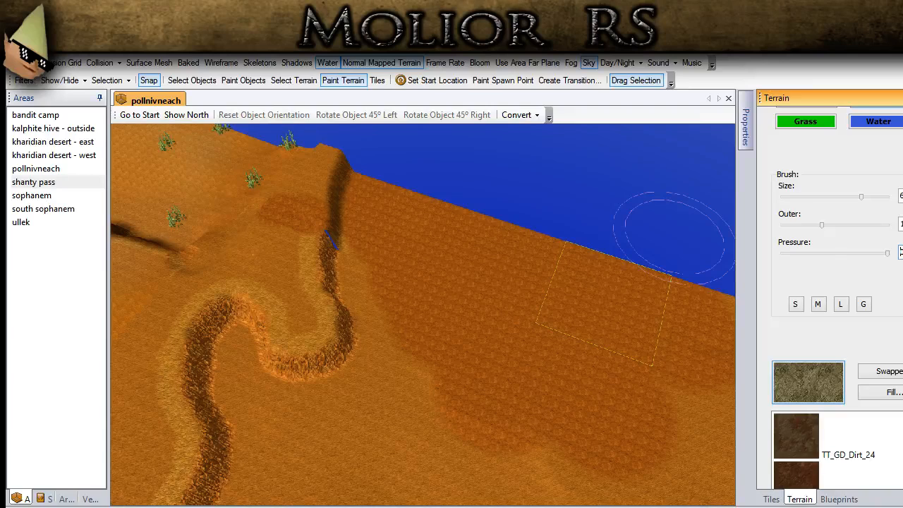
scroll(753, 355, down, 5)
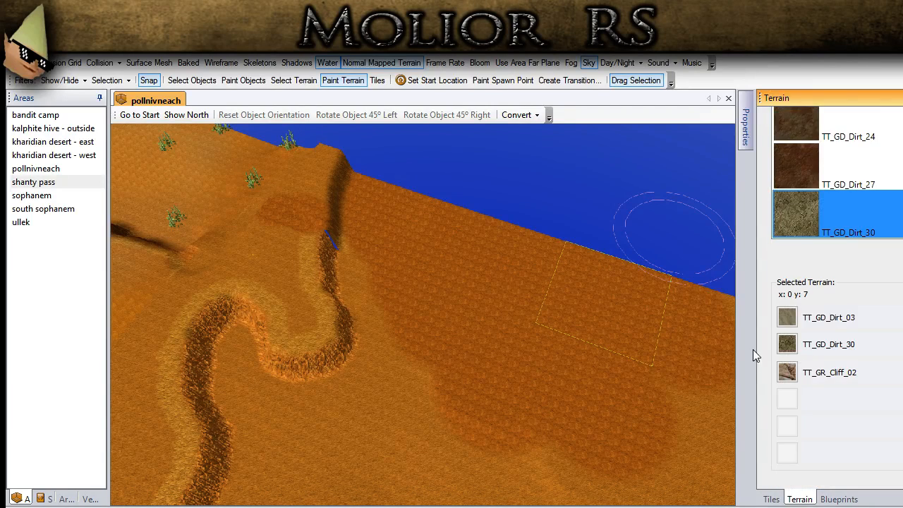
click(795, 315)
scroll(663, 384, down, 2)
mouse_move(596, 406)
mouse_down()
mouse_move(603, 387)
mouse_move(513, 379)
mouse_move(458, 351)
mouse_move(411, 294)
mouse_move(399, 246)
mouse_up()
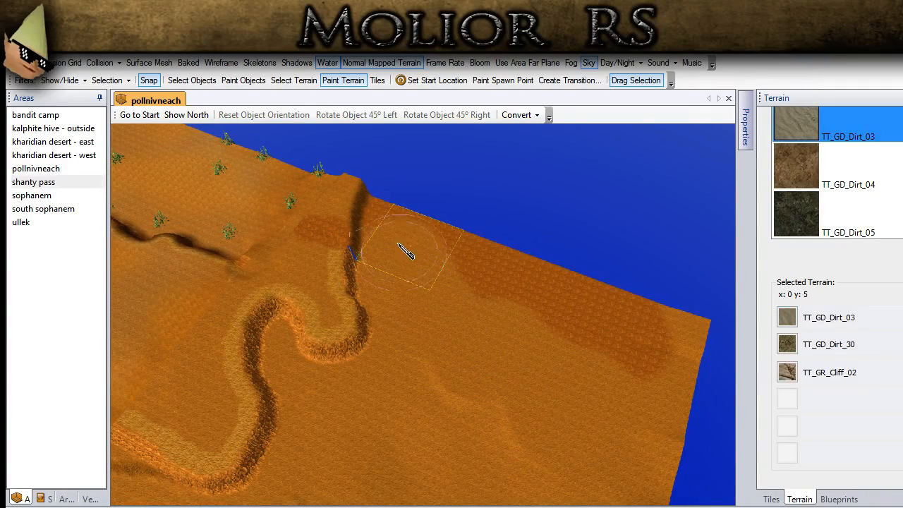
mouse_move(398, 204)
mouse_down()
mouse_move(475, 284)
mouse_move(604, 326)
mouse_move(655, 331)
mouse_up()
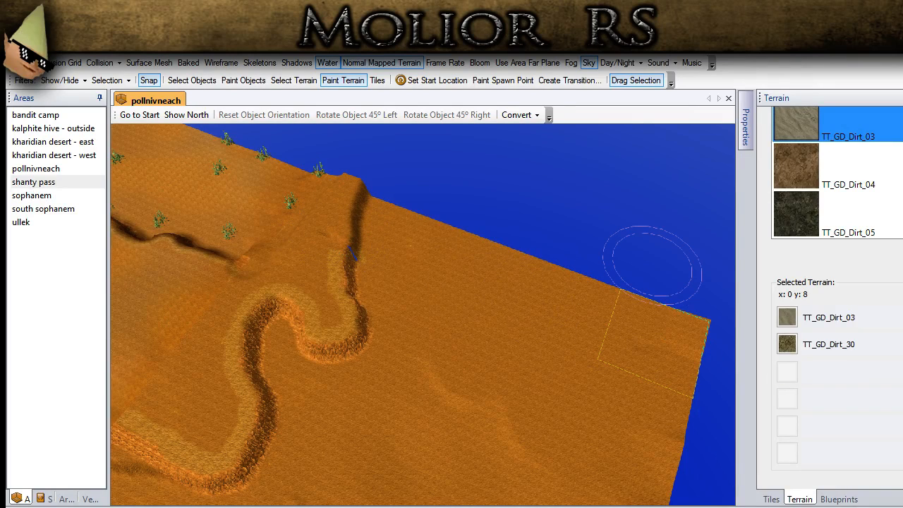
- Smooth the terrain over the blue gap at the outer end of the winding ridge
scroll(825, 183, up, 5)
click(819, 150)
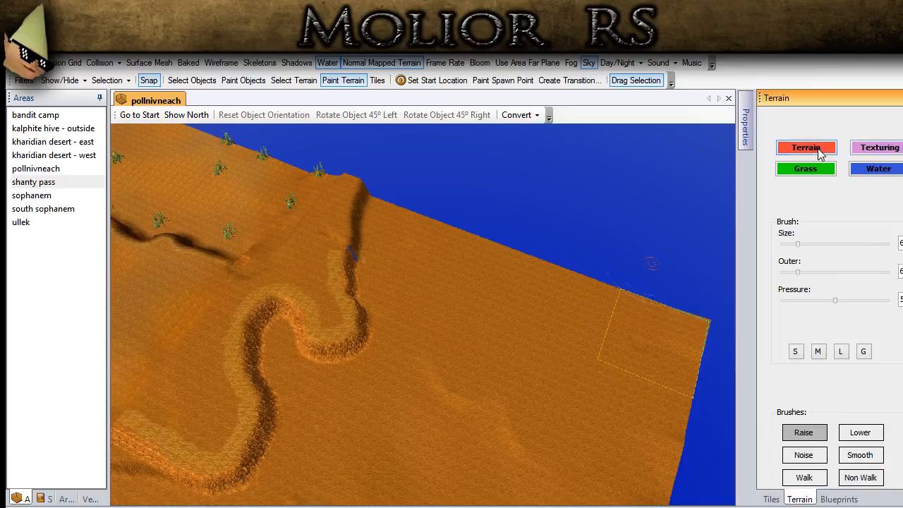
click(853, 454)
middle_drag(411, 247, 555, 274)
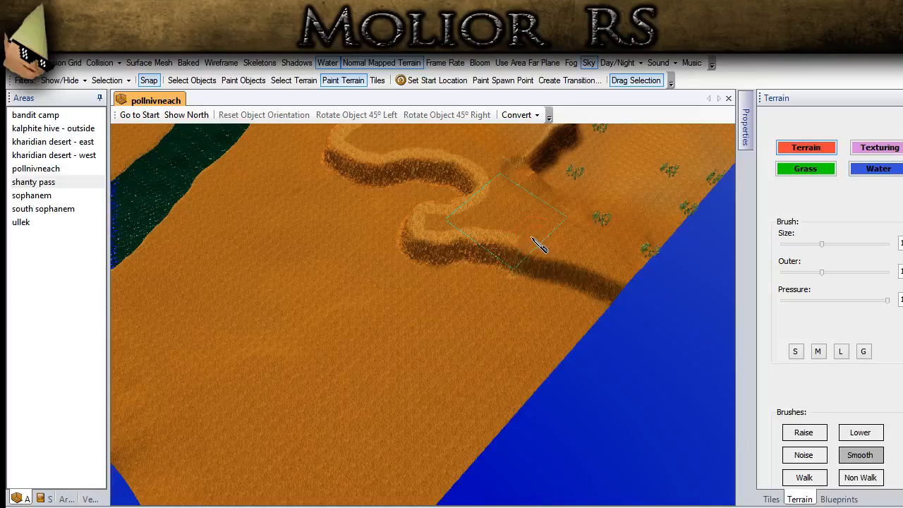
- Paint TT_GD_Dirt_30 over the cliff texture and light ripples on top of the ridge near the town
middle_drag(493, 363, 345, 318)
scroll(389, 322, up, 6)
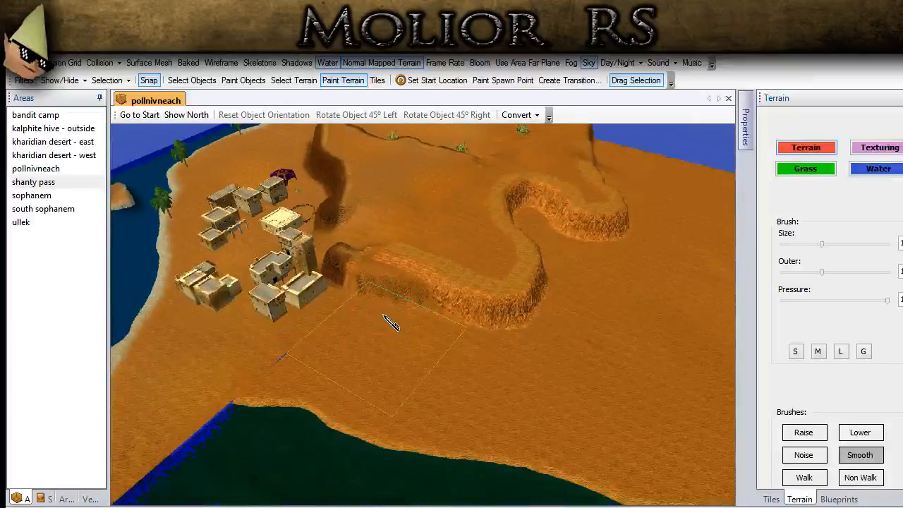
scroll(384, 317, up, 3)
middle_drag(367, 239, 410, 407)
middle_drag(436, 319, 447, 334)
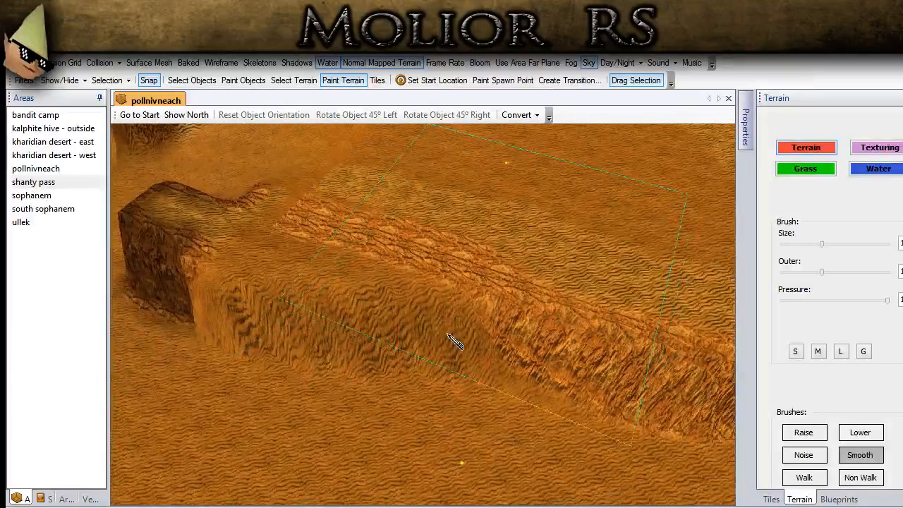
click(869, 151)
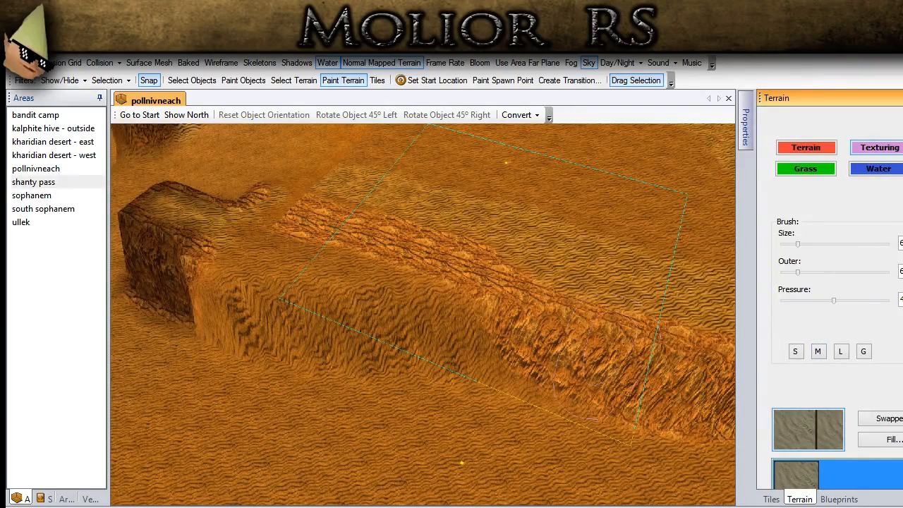
scroll(874, 388, down, 5)
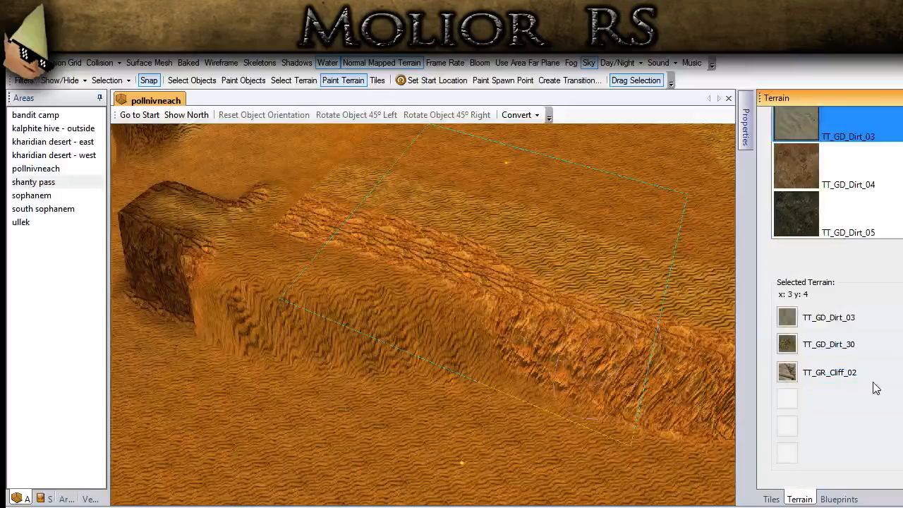
click(787, 345)
mouse_move(374, 307)
middle_down()
mouse_move(323, 294)
mouse_move(324, 282)
middle_up()
mouse_move(298, 272)
mouse_down()
mouse_move(289, 235)
mouse_move(342, 262)
mouse_move(433, 286)
mouse_move(494, 286)
mouse_move(347, 248)
mouse_up()
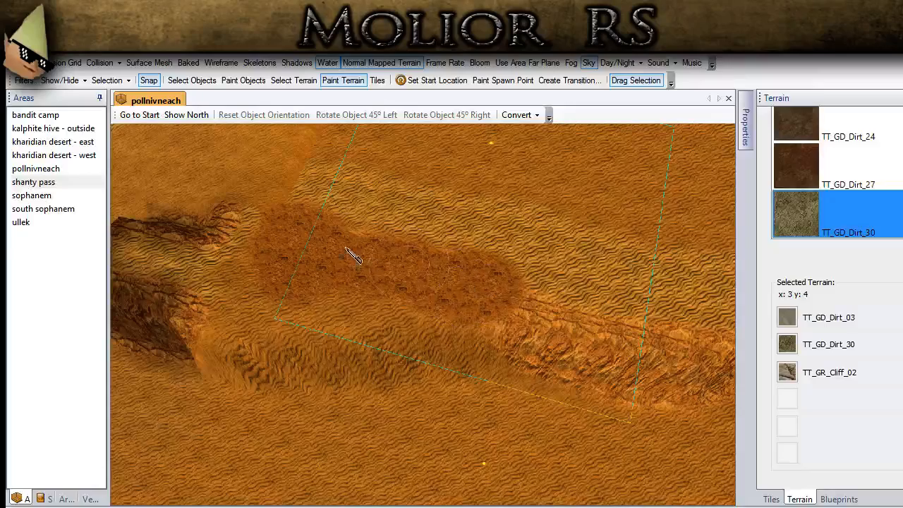
mouse_move(305, 200)
mouse_down()
mouse_move(343, 197)
mouse_move(374, 226)
mouse_move(507, 252)
mouse_move(555, 234)
mouse_up()
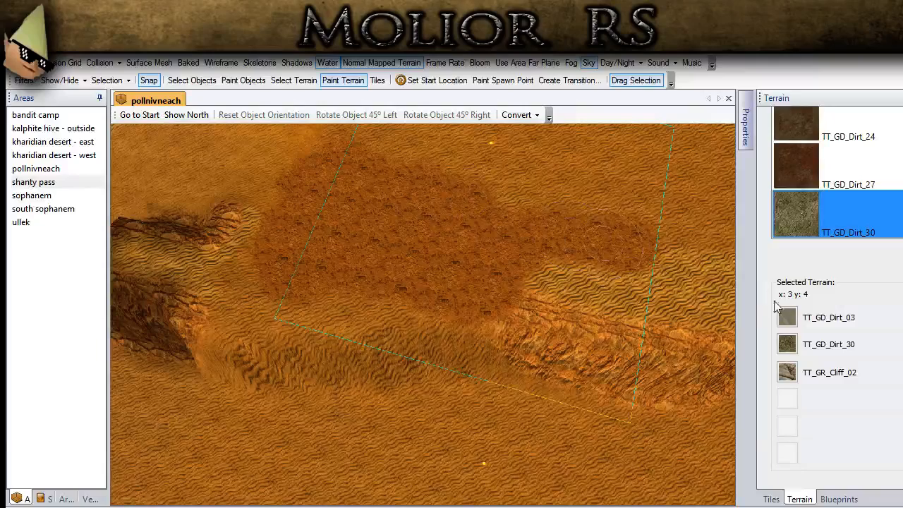
- Lower the brush pressure and paint TT_GD_Dirt_03 over the dark dirt patch on top of the ridge
click(795, 318)
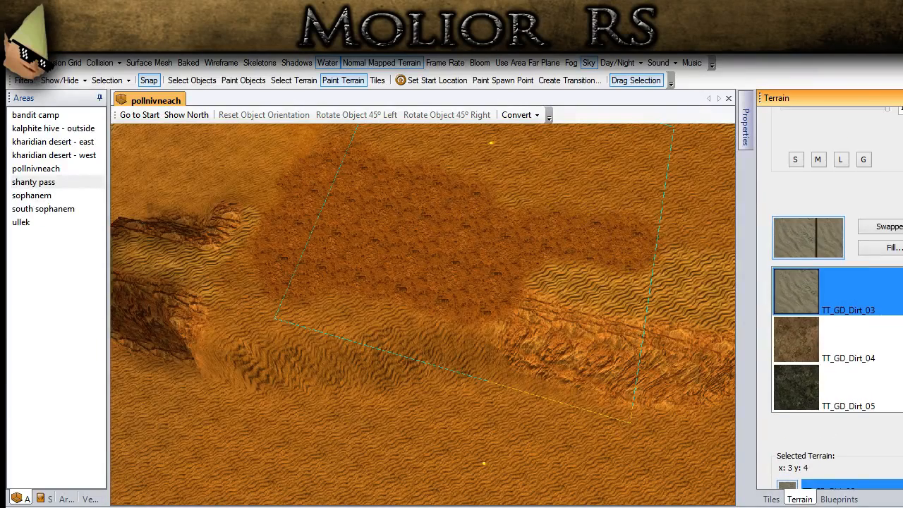
scroll(888, 120, up, 1)
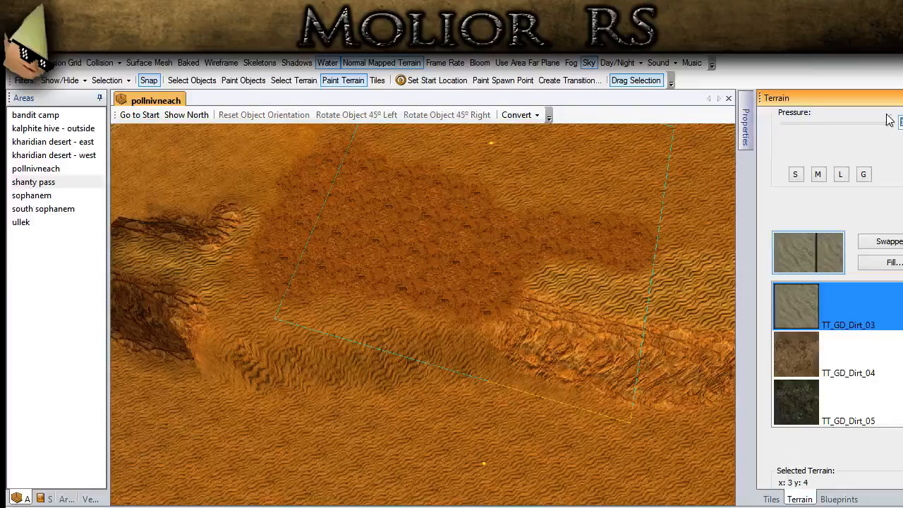
mouse_move(385, 282)
mouse_down()
mouse_move(303, 266)
mouse_move(271, 220)
mouse_move(293, 196)
mouse_move(359, 228)
mouse_move(401, 264)
mouse_move(438, 324)
mouse_move(497, 300)
mouse_move(548, 256)
mouse_move(630, 255)
mouse_up()
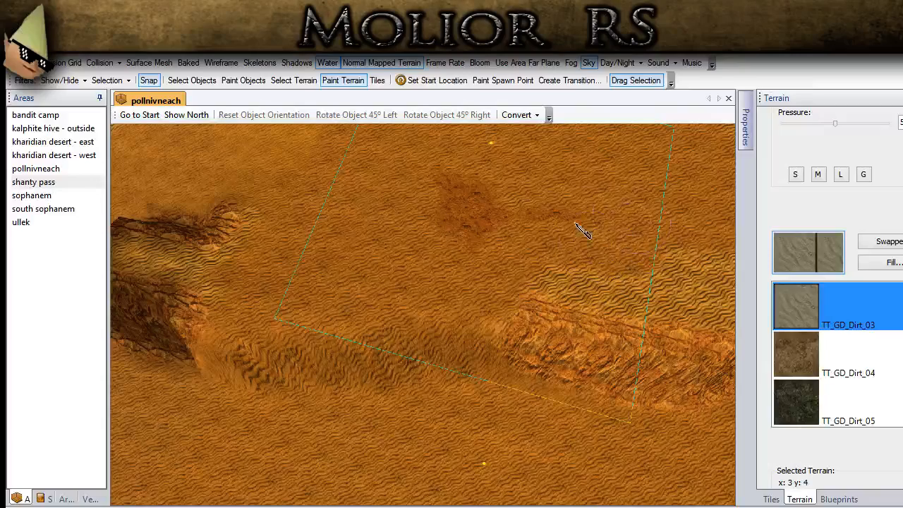
drag(576, 226, 462, 170)
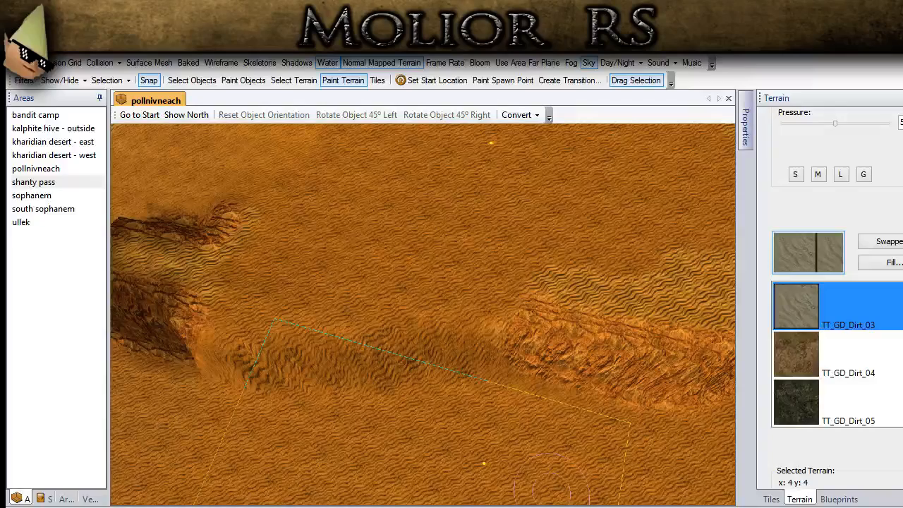
- Raise the brush pressure to maximum and paint TT_GR_Cliff_02 over the sandy section of the ridge's cliff face beside the town
middle_drag(153, 383, 425, 371)
scroll(416, 374, down, 4)
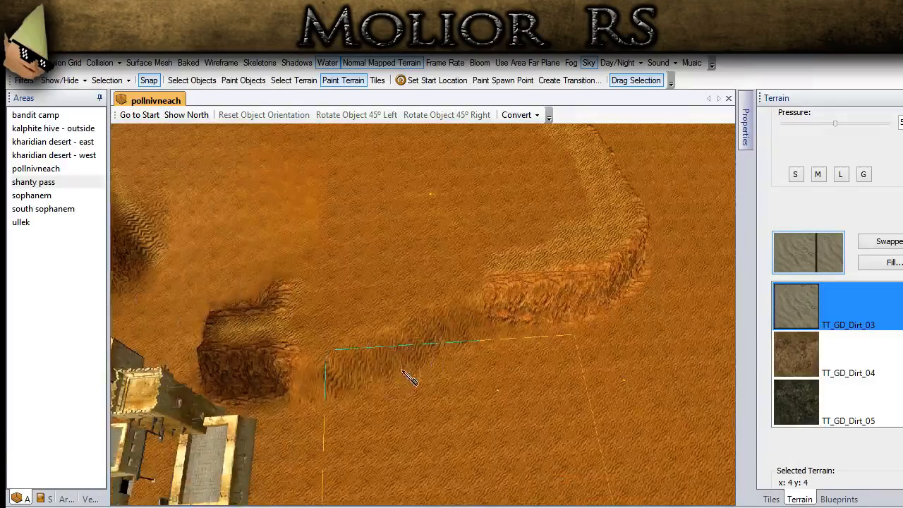
scroll(855, 227, up, 3)
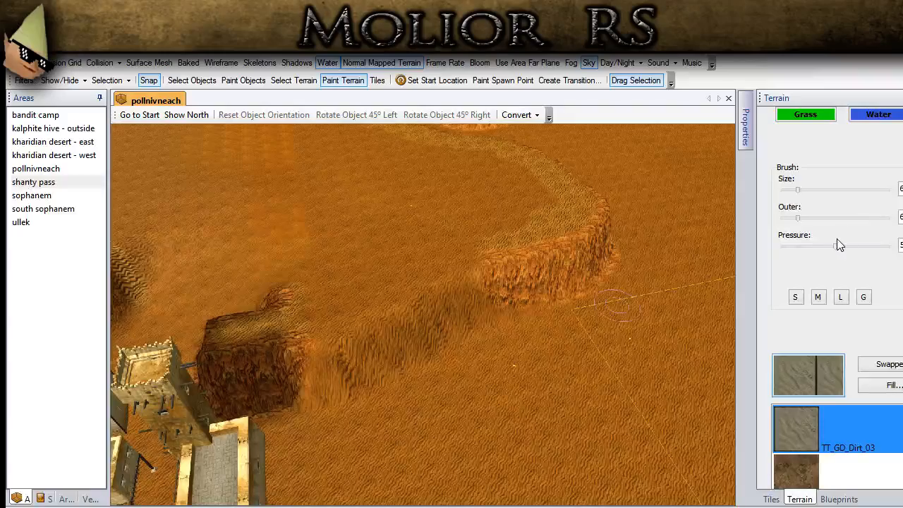
scroll(837, 253, down, 7)
middle_drag(550, 274, 632, 331)
scroll(600, 377, up, 3)
click(784, 388)
mouse_move(592, 312)
mouse_down()
mouse_move(266, 319)
mouse_move(167, 305)
mouse_up()
scroll(212, 313, down, 3)
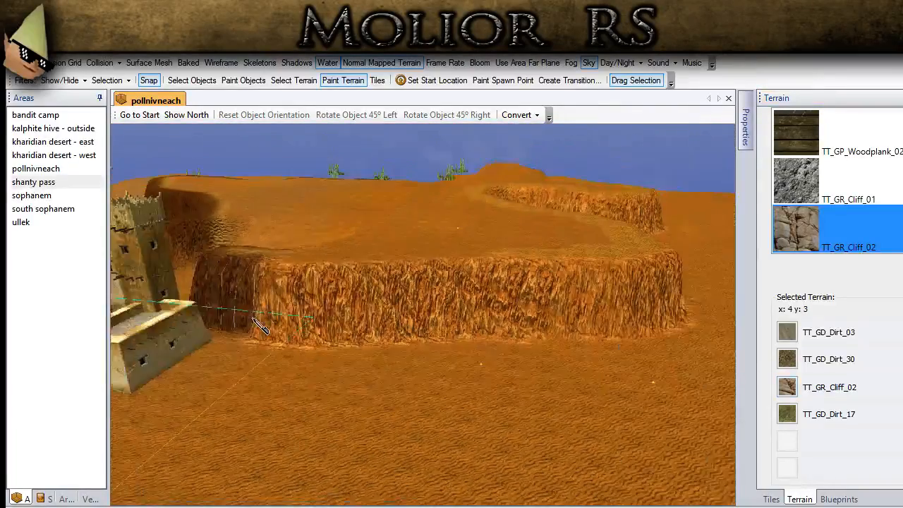
scroll(260, 326, down, 2)
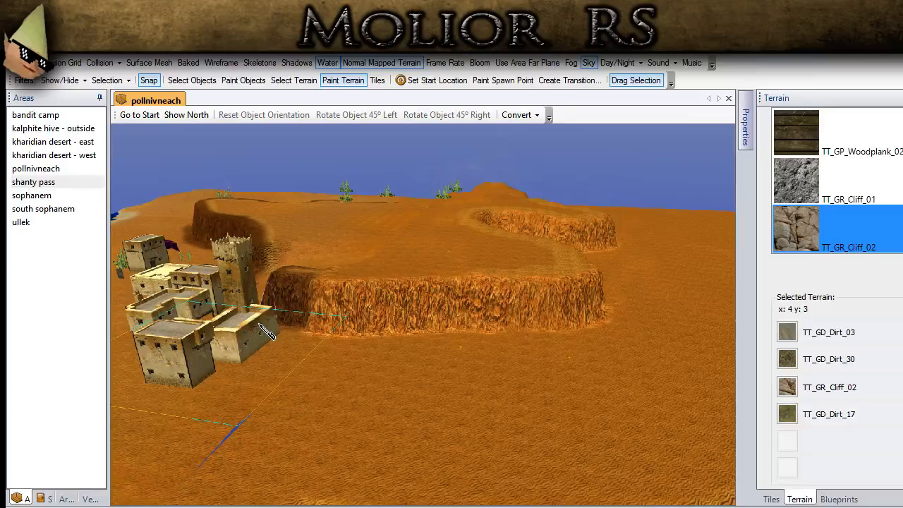
- Smooth the terrain over the blue gap in the sand between the town and the green lake
middle_drag(258, 337, 280, 379)
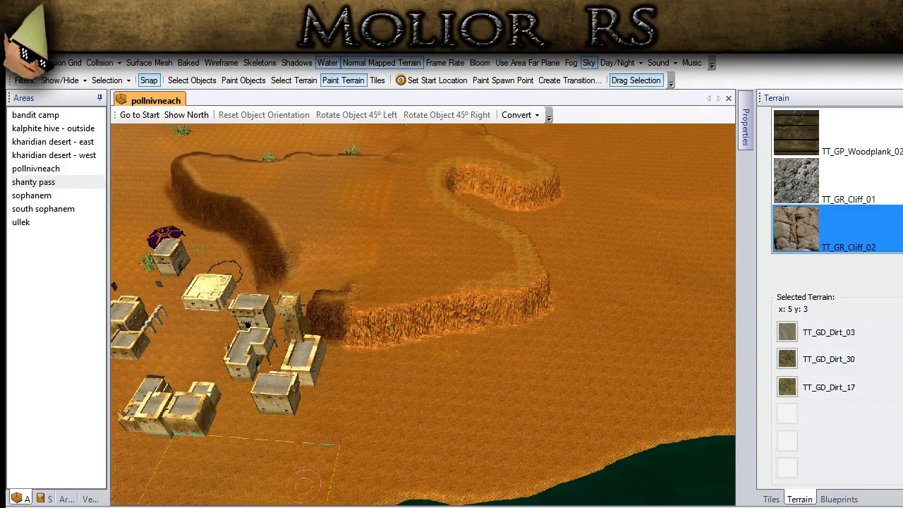
middle_drag(315, 495, 289, 356)
scroll(896, 211, up, 5)
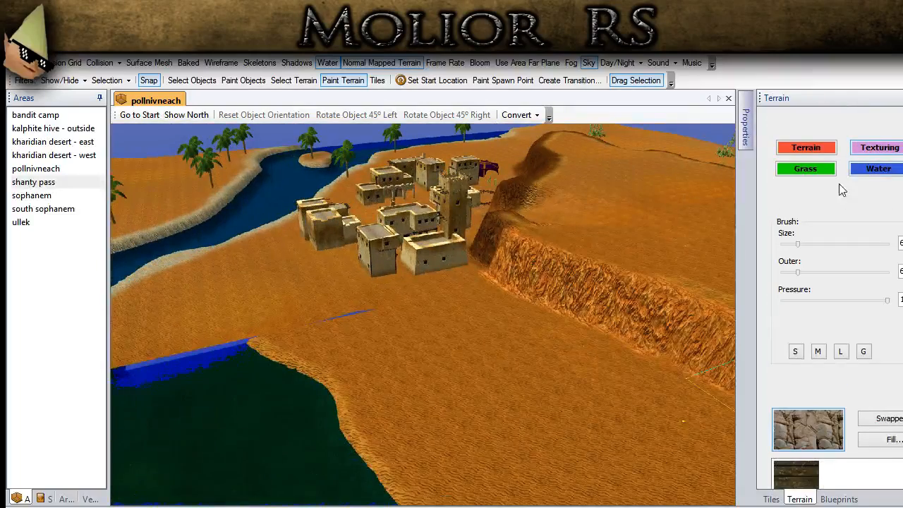
click(820, 152)
click(867, 458)
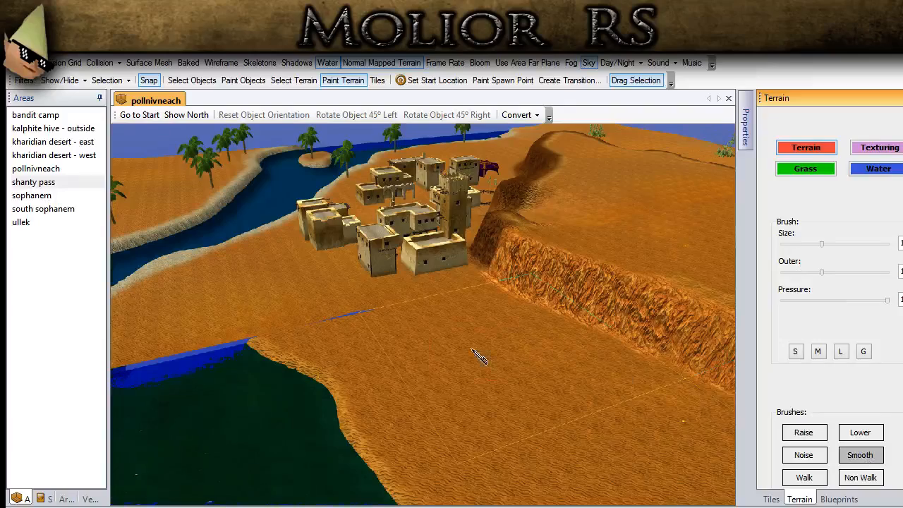
middle_drag(471, 349, 420, 360)
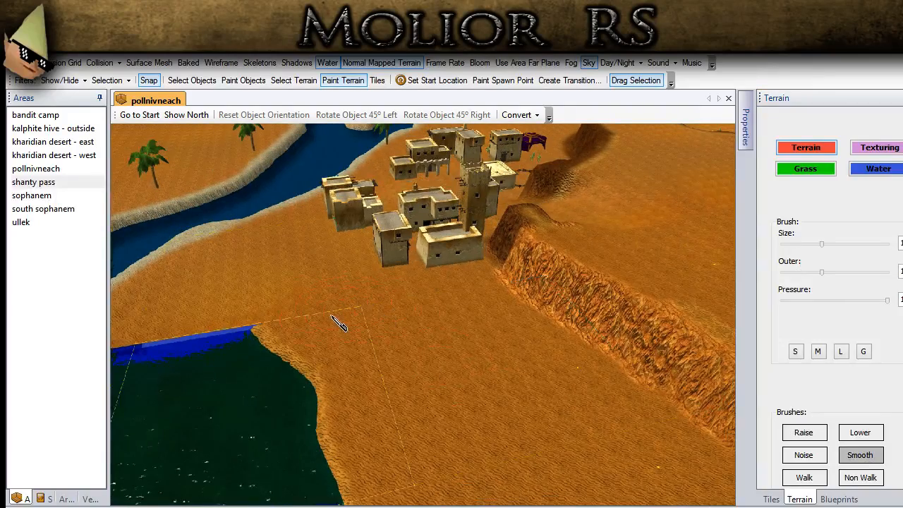
- Switch to object selection and examine the winding ridge, the green lake and the town layout from above
key(s)
key(a)
key(a)
middle_drag(243, 361, 534, 256)
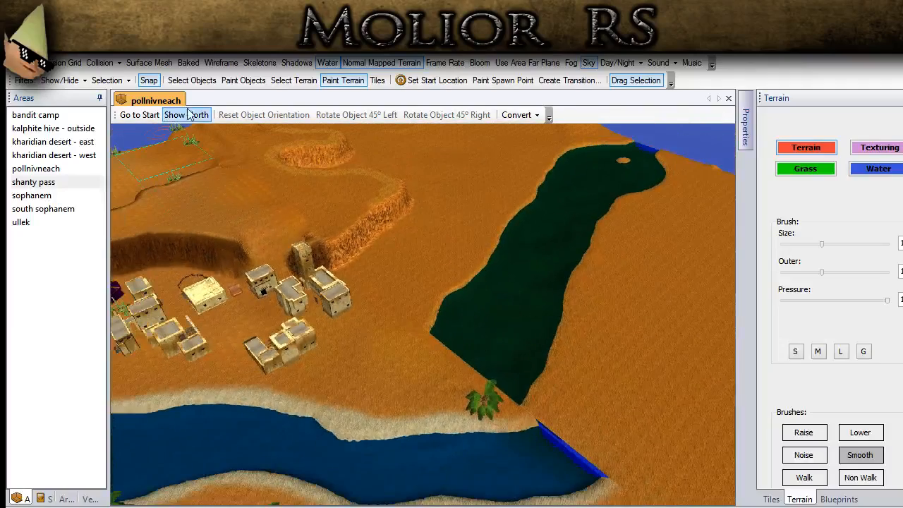
key(w)
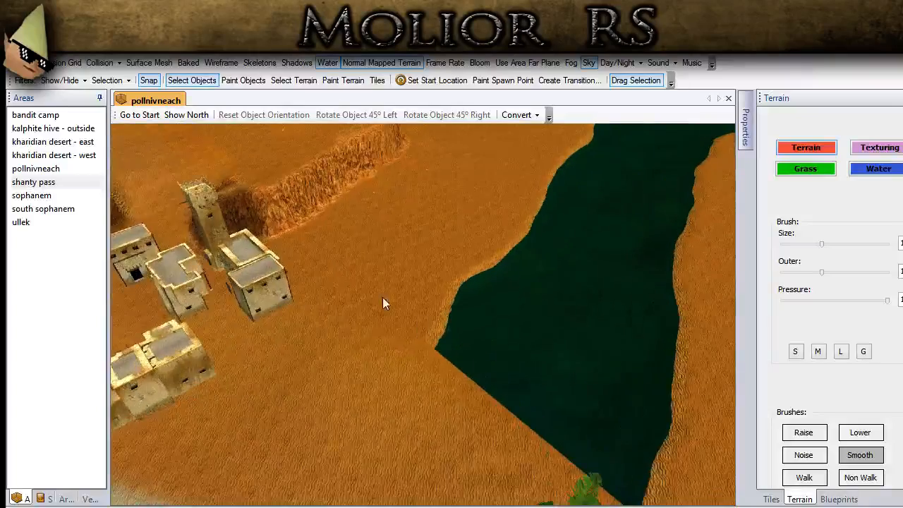
key(s)
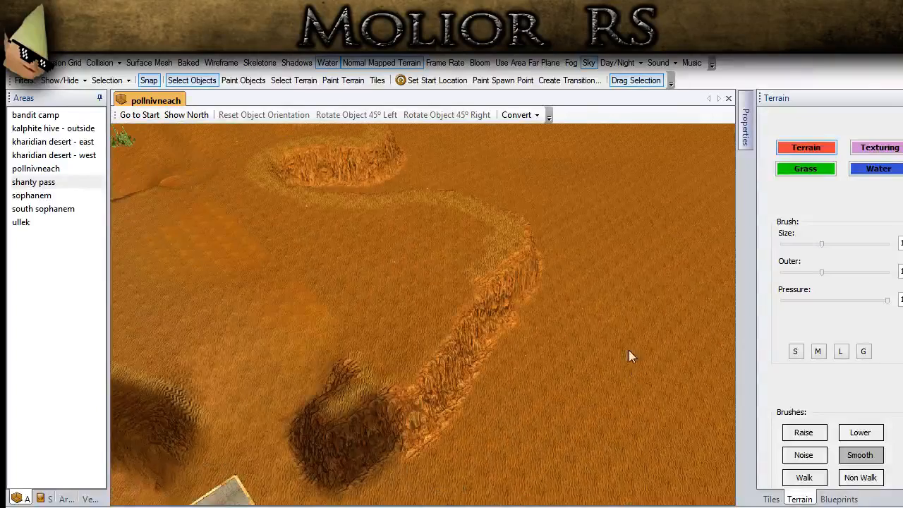
middle_drag(569, 333, 380, 493)
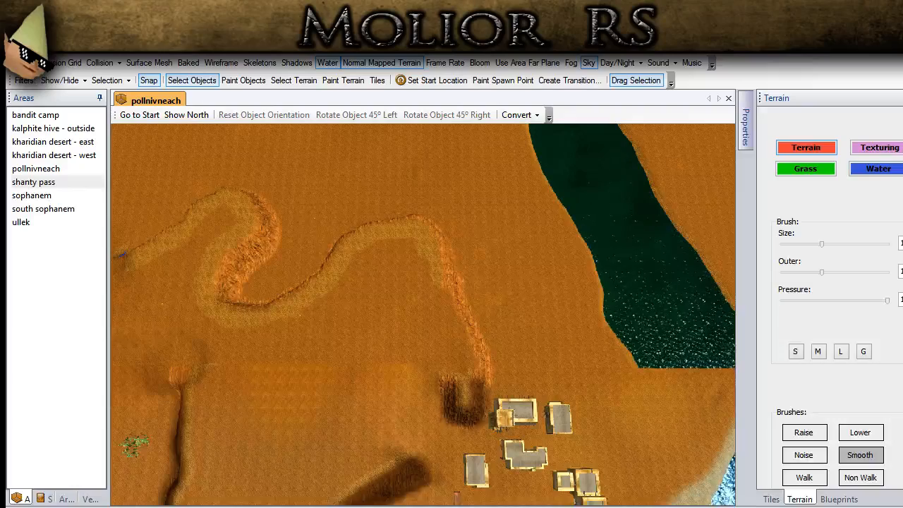
scroll(434, 410, up, 3)
middle_drag(469, 437, 284, 226)
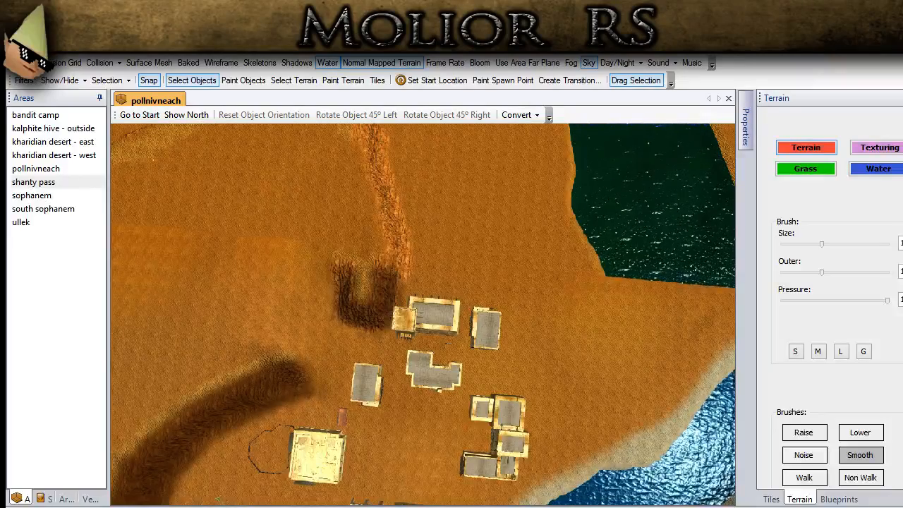
- Rotate the L-shaped building and the neighbouring tower building 45° one way and back
scroll(366, 396, down, 1)
middle_drag(367, 396, 338, 381)
scroll(373, 413, up, 3)
scroll(350, 418, up, 2)
scroll(437, 385, up, 2)
scroll(437, 385, down, 1)
click(310, 361)
click(378, 115)
click(377, 115)
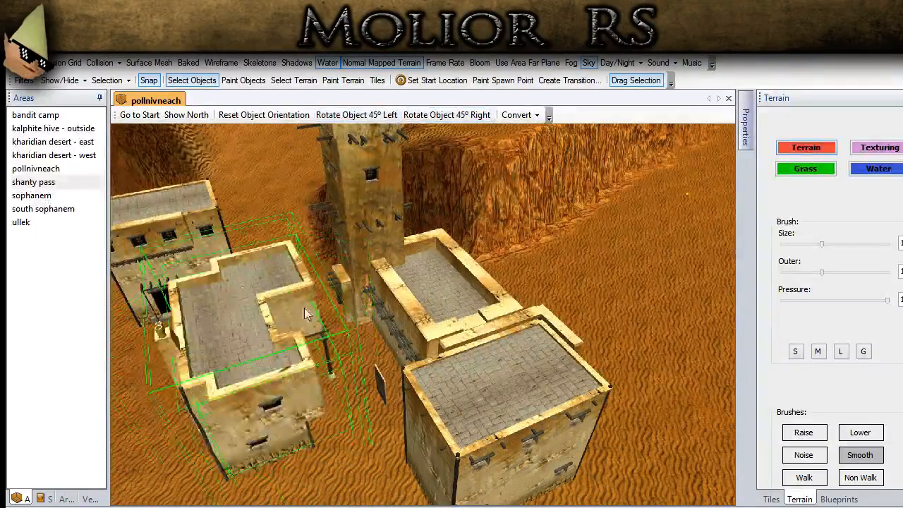
click(355, 326)
click(447, 115)
click(356, 115)
- Rotate the rectangular house beside the L-shaped building 45° right and back left, and deselect it
scroll(515, 359, down, 3)
middle_drag(515, 360, 282, 349)
click(241, 353)
click(423, 115)
click(392, 115)
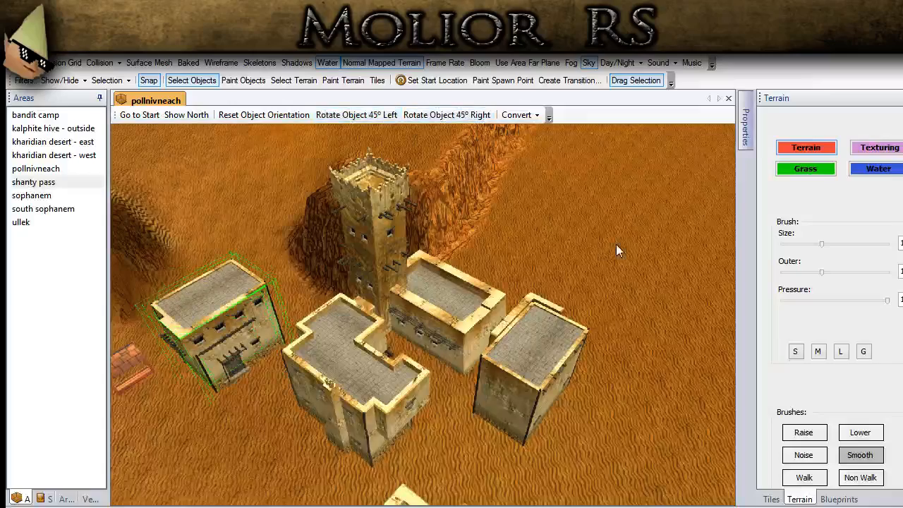
click(615, 247)
- Rotate the clustered houses near the river and the adjoining long house 45° left and back right
scroll(614, 247, down, 3)
scroll(577, 270, down, 3)
middle_drag(575, 271, 647, 276)
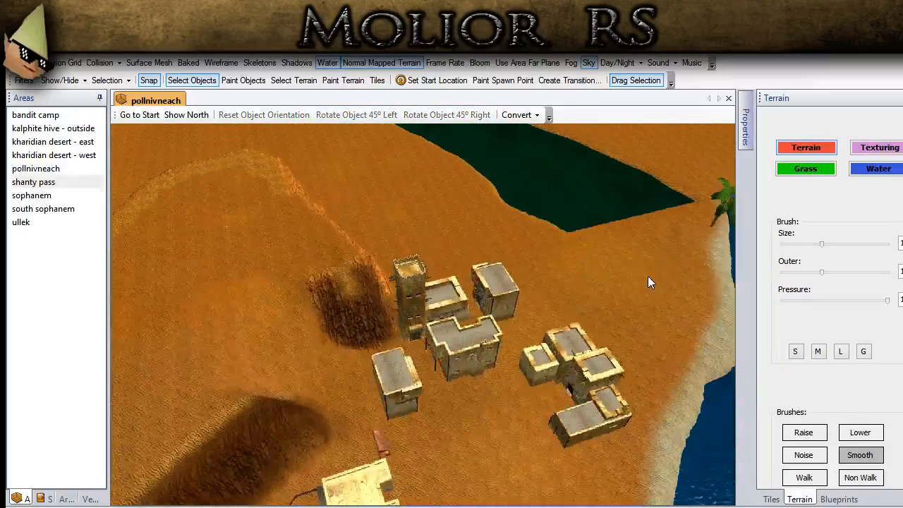
click(588, 375)
click(356, 115)
click(446, 115)
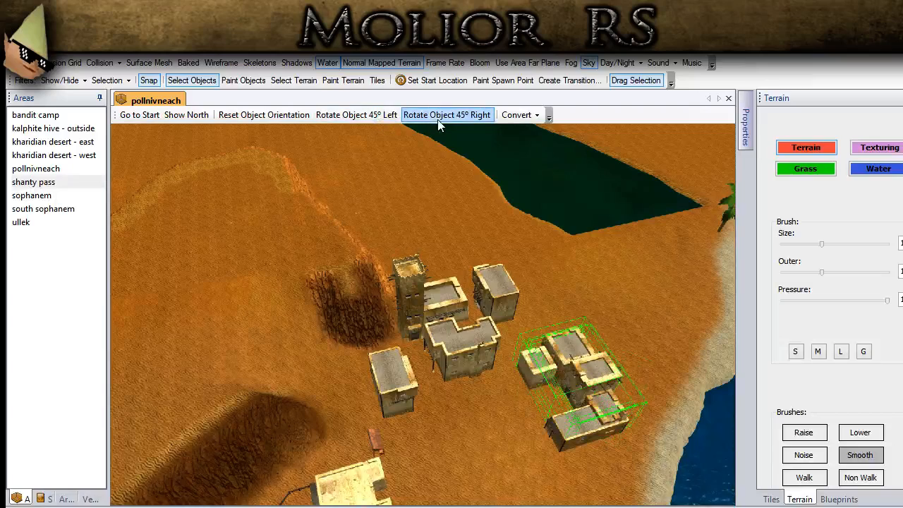
click(562, 440)
click(384, 115)
click(463, 116)
click(564, 273)
middle_drag(564, 273, 534, 268)
scroll(535, 268, up, 3)
scroll(534, 266, up, 2)
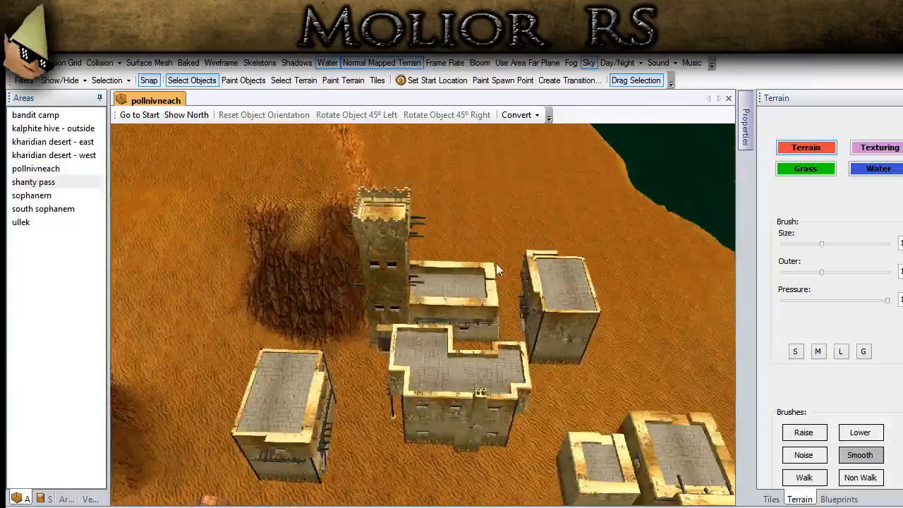
scroll(431, 351, up, 2)
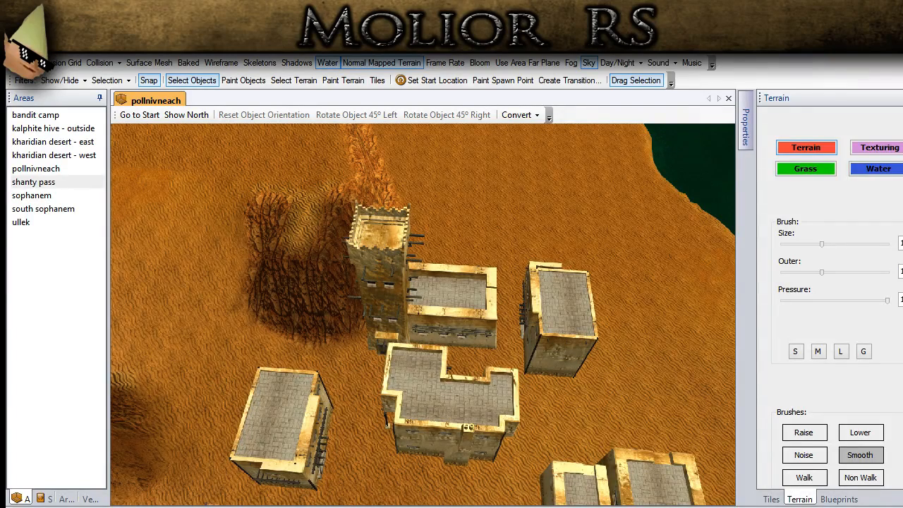
- Place an Adobe Structure 5 building on the open sand between the ridge and the green lake, north of the tower
mouse_move(387, 355)
middle_down()
mouse_move(402, 404)
mouse_move(387, 355)
middle_up()
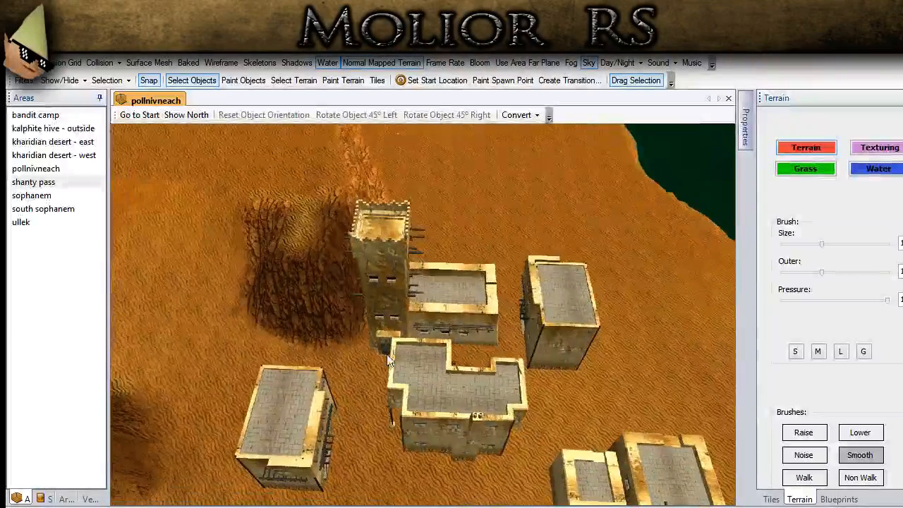
middle_drag(649, 332, 569, 409)
click(838, 499)
click(816, 362)
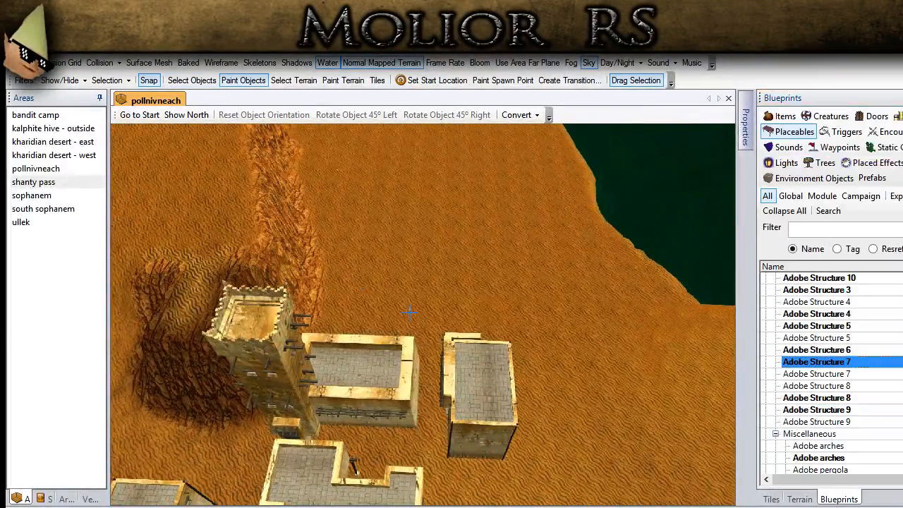
click(815, 350)
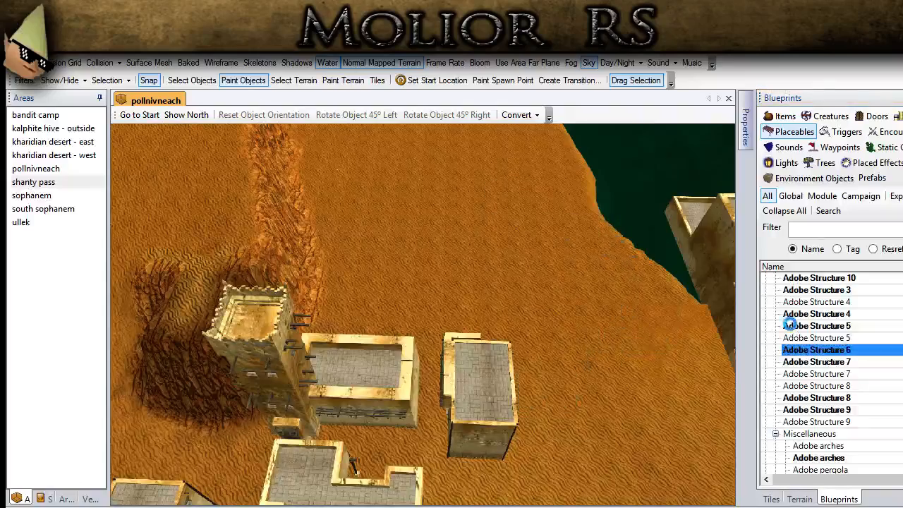
click(816, 326)
click(447, 263)
- Rotate the new Adobe Structure 5 building in 45° increments until it stands 90° to the right of its placed orientation
click(192, 80)
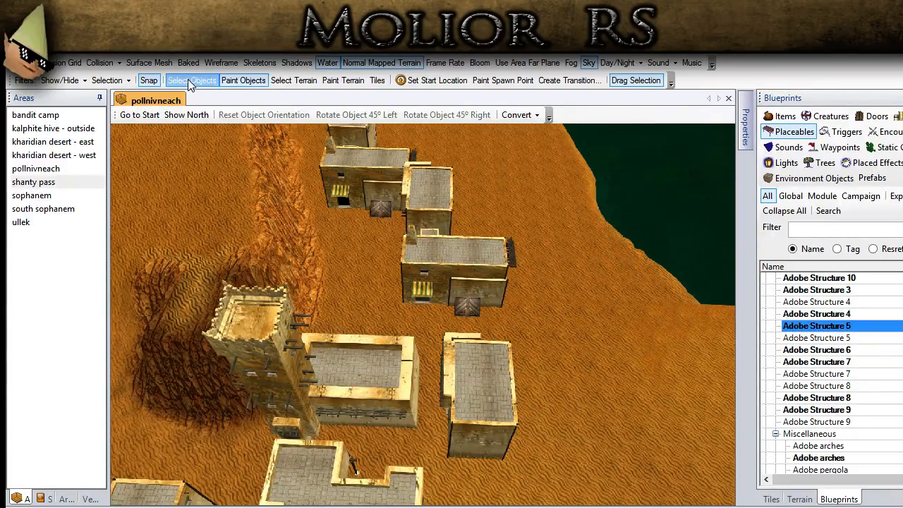
click(430, 115)
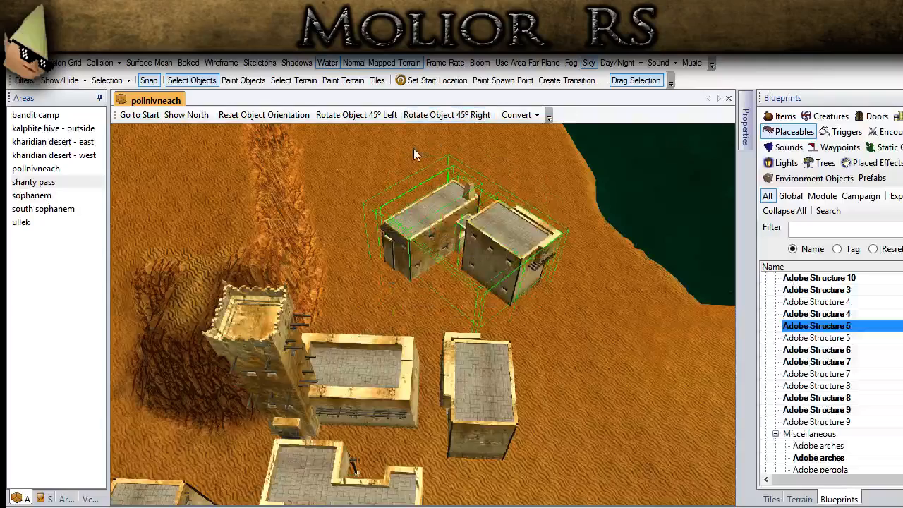
click(363, 115)
click(446, 114)
click(446, 115)
click(446, 114)
click(445, 114)
middle_drag(416, 300, 341, 345)
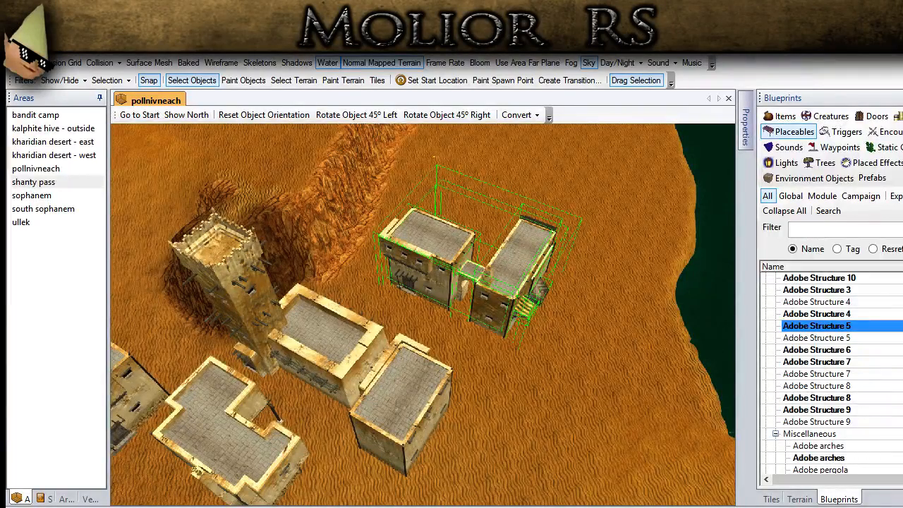
- Display the surface mesh and adjust the new linked houses' position relative to the neighbouring buildings
middle_drag(296, 481, 322, 282)
scroll(323, 282, up, 4)
click(157, 64)
scroll(285, 336, up, 4)
scroll(373, 320, down, 4)
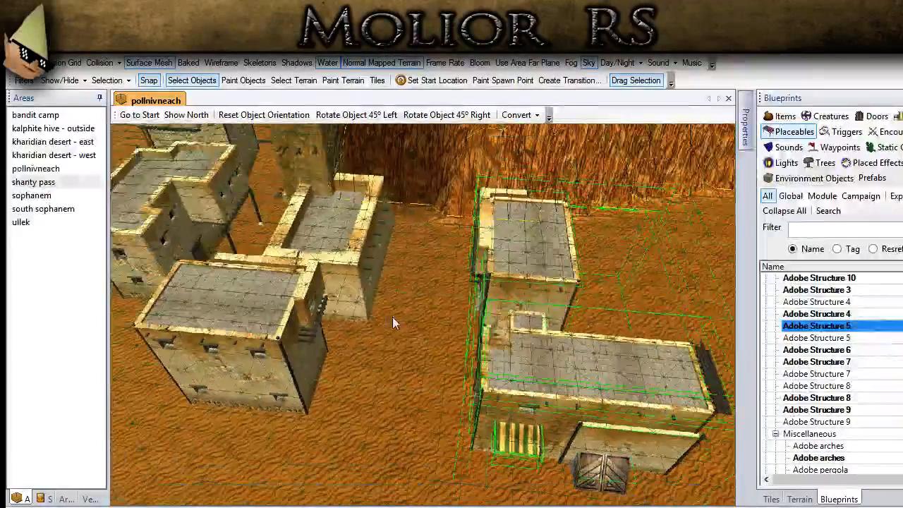
click(389, 307)
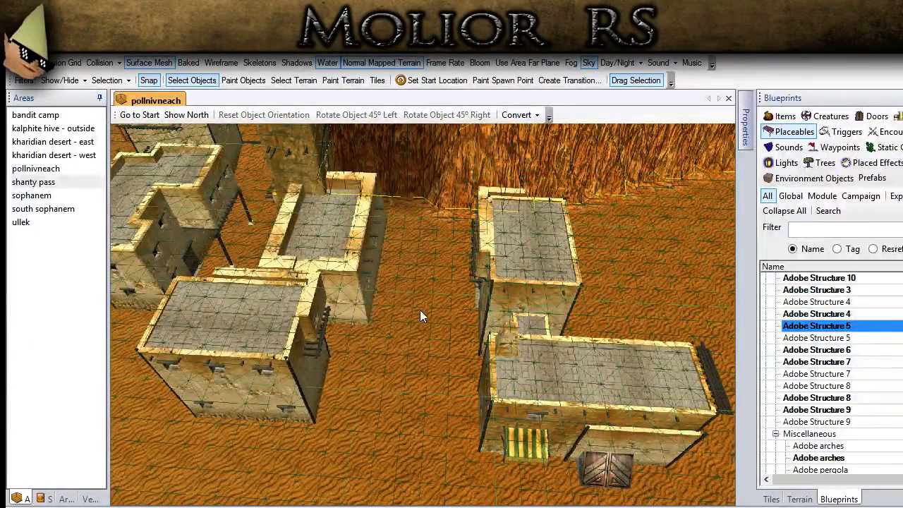
middle_drag(489, 312, 527, 280)
click(529, 273)
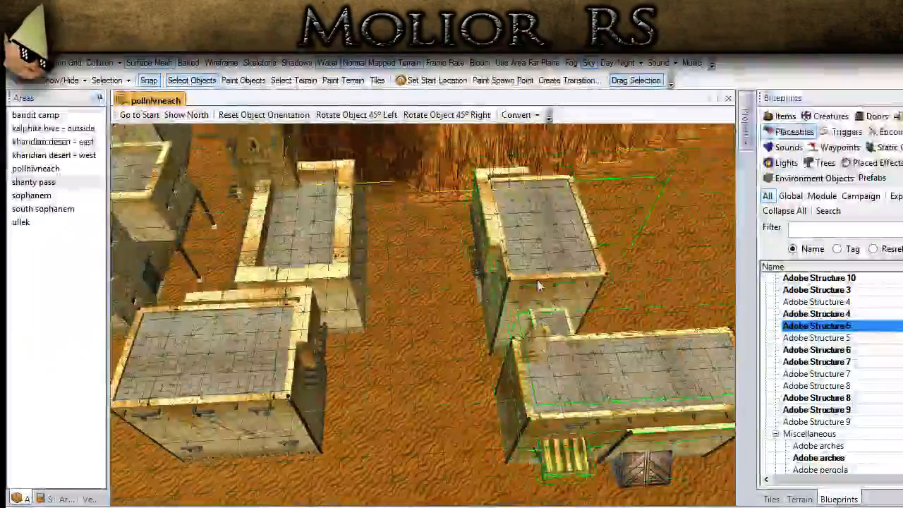
drag(526, 263, 525, 251)
middle_drag(525, 252, 571, 315)
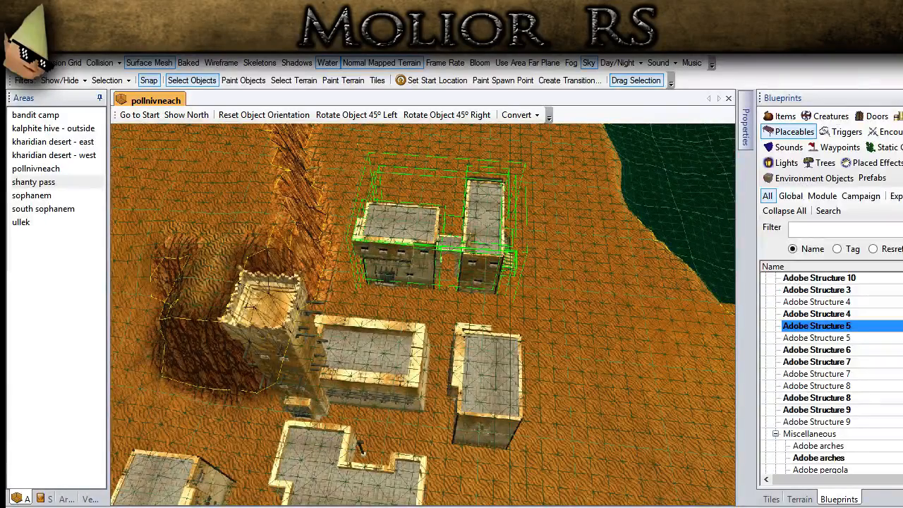
- Place the first Adobe Structure 1 variant on the open sand beyond the linked houses
middle_drag(480, 261, 465, 502)
scroll(423, 314, up, 2)
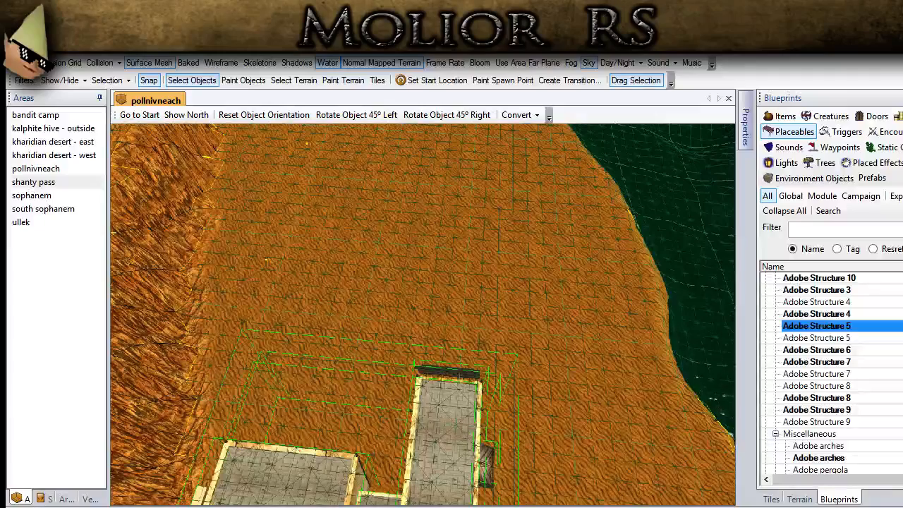
middle_drag(416, 375, 313, 357)
scroll(875, 338, up, 2)
click(825, 313)
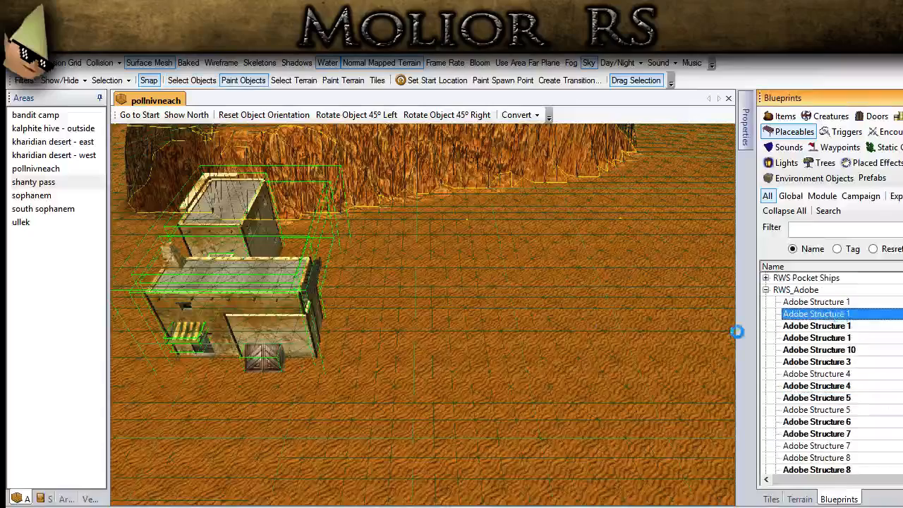
click(818, 301)
click(556, 363)
- Rotate the new flat-roofed building 90° right and move it close to the end of the long house
click(191, 80)
click(447, 114)
click(446, 114)
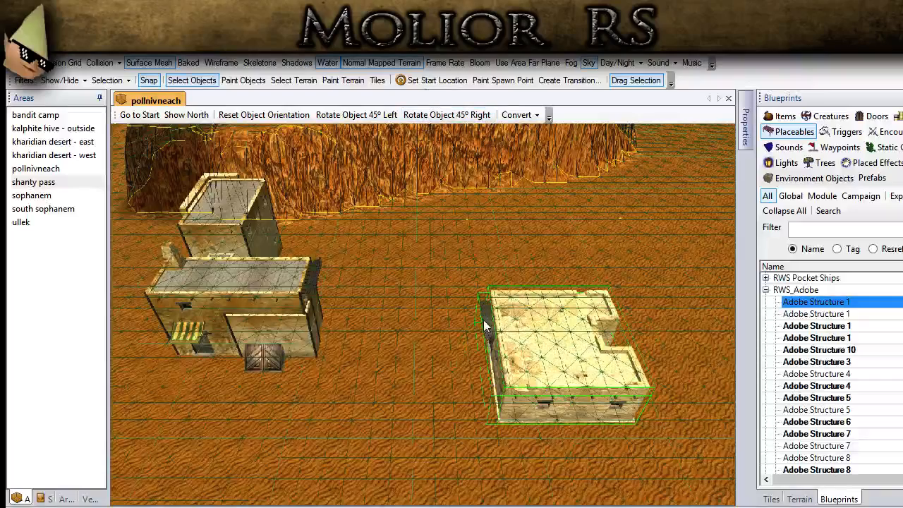
scroll(321, 378, up, 2)
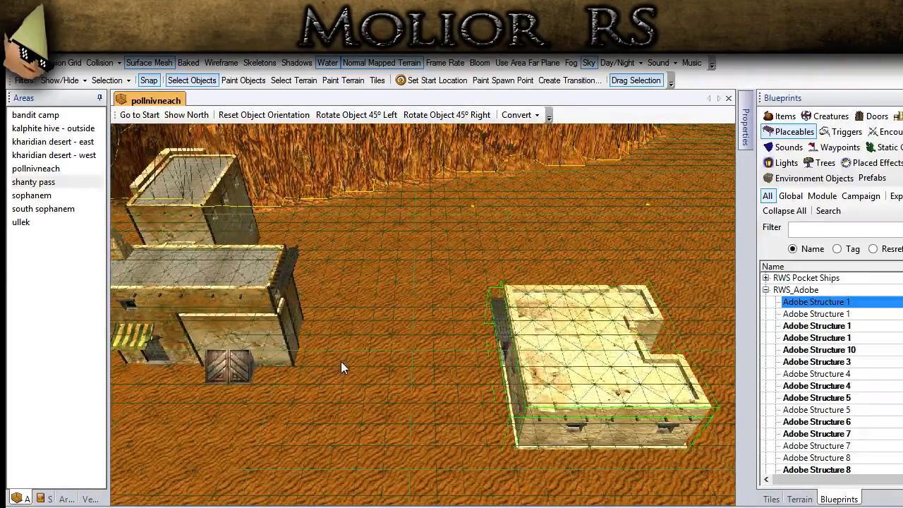
drag(575, 373, 449, 322)
middle_drag(339, 319, 349, 357)
scroll(389, 247, down, 3)
scroll(341, 417, up, 3)
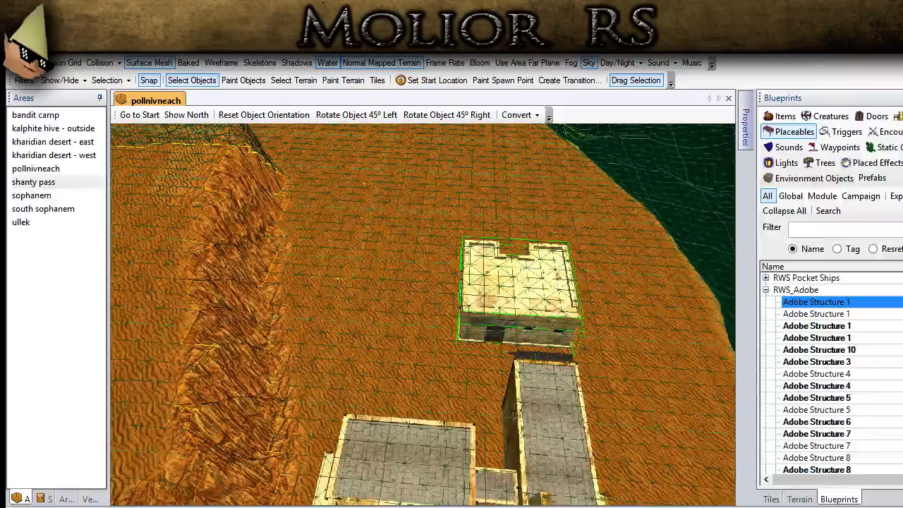
- Place an Adobe pergola on the sand between the ridge and the flat-roofed building
scroll(679, 380, up, 2)
click(801, 350)
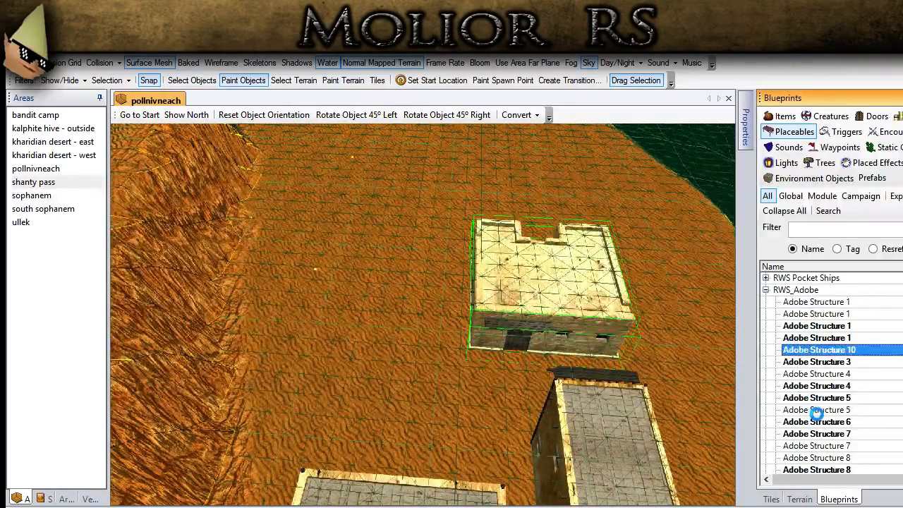
scroll(817, 416, down, 4)
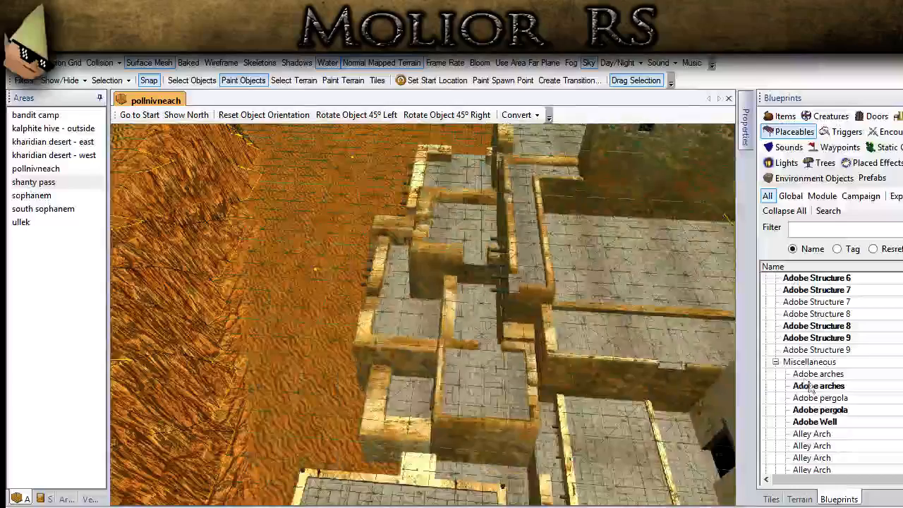
click(822, 385)
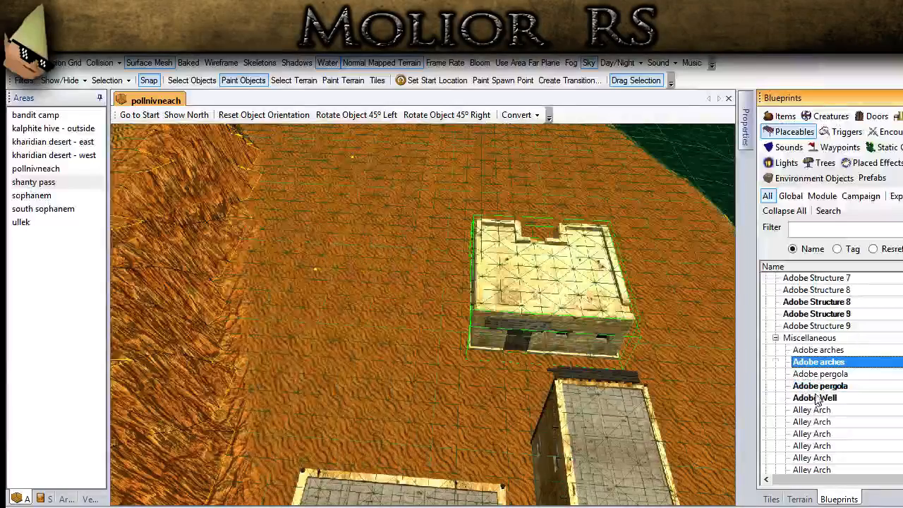
click(823, 373)
click(377, 310)
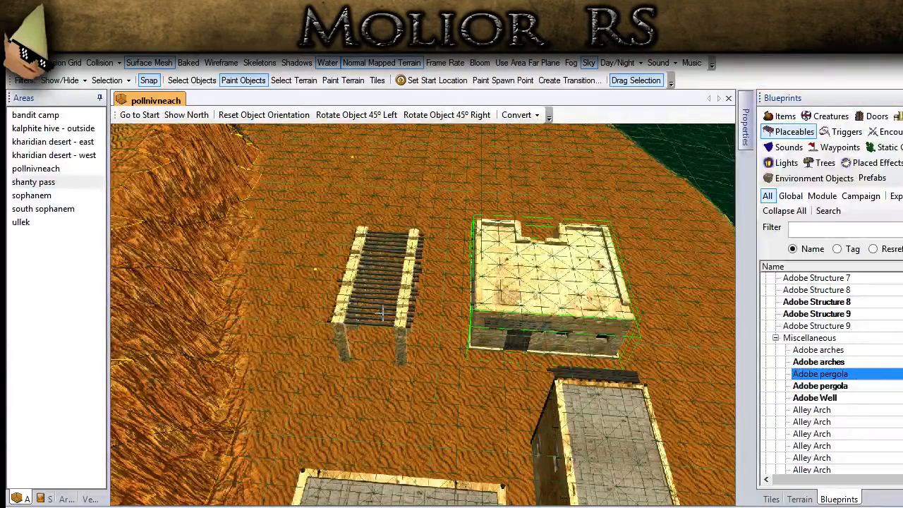
- Rotate the pergola 90° right and move it against the side wall of the flat-roofed building
click(196, 81)
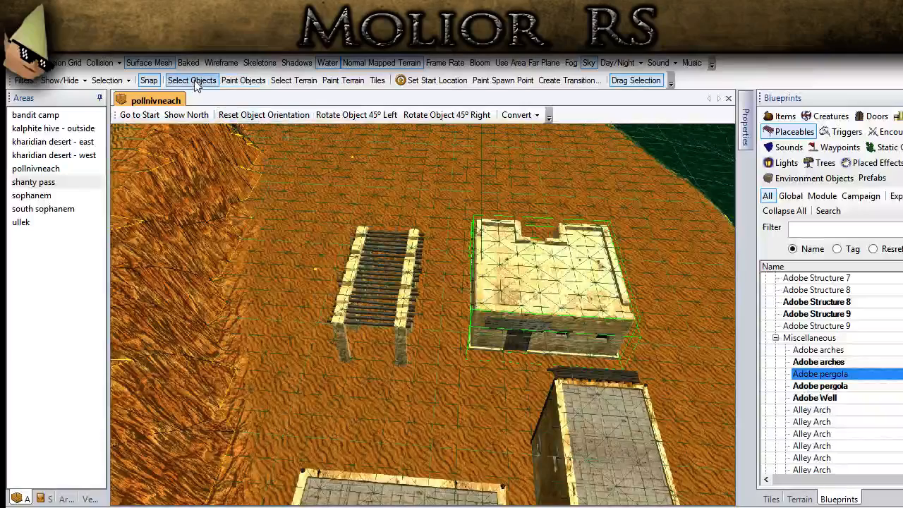
double_click(443, 116)
scroll(426, 240, up, 2)
drag(407, 290, 444, 297)
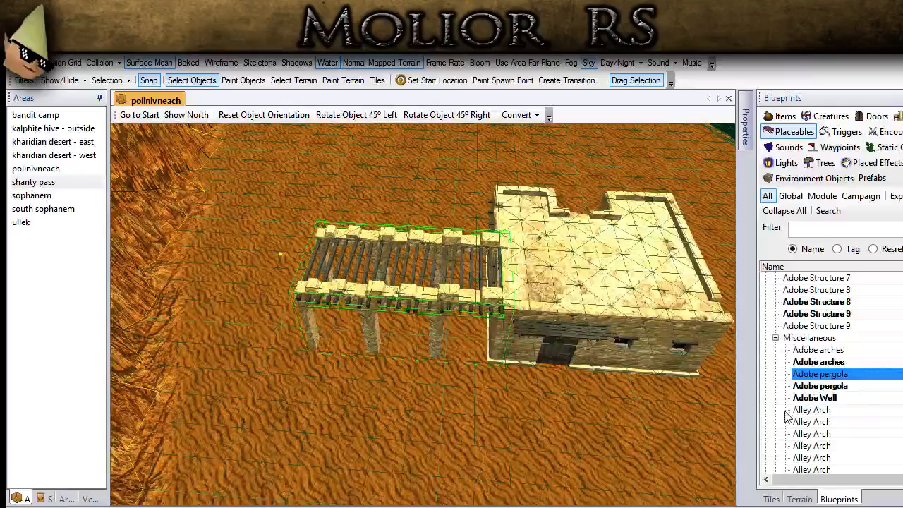
- Place an Adobe Structure 9 building, turn its door side to match the flat-roofed building, and set it against the pergola's free end
click(815, 324)
scroll(815, 326, up, 4)
click(816, 350)
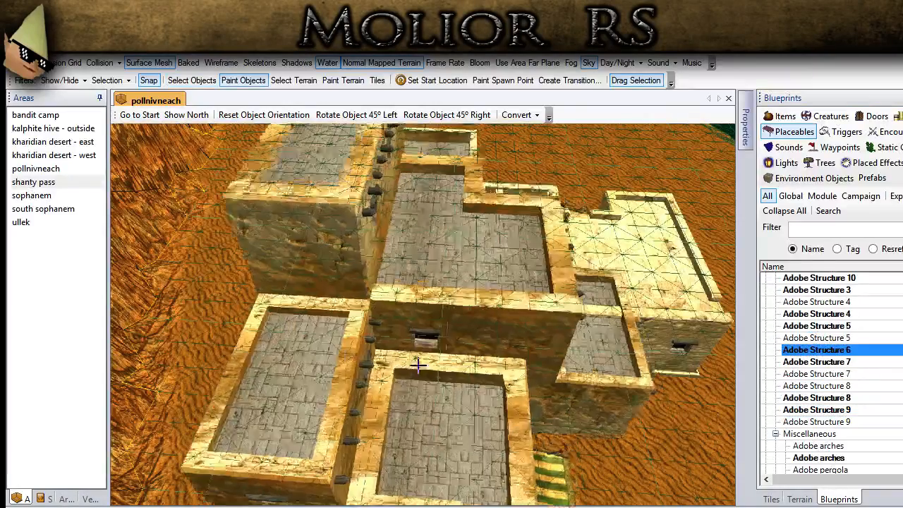
click(859, 387)
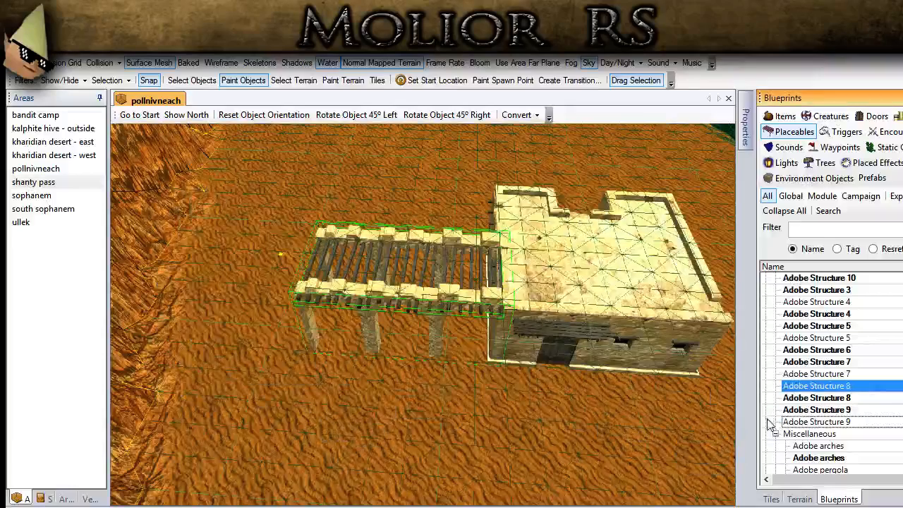
click(805, 411)
click(407, 360)
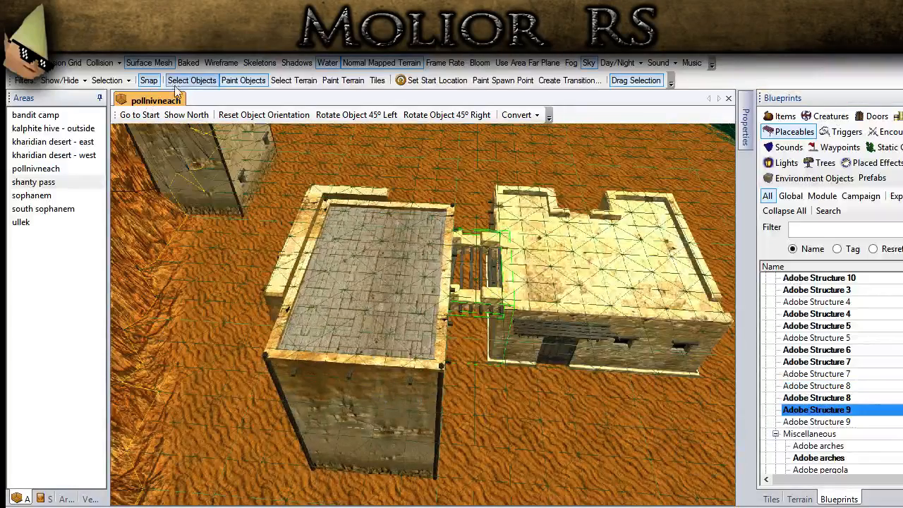
drag(406, 358, 362, 284)
click(319, 379)
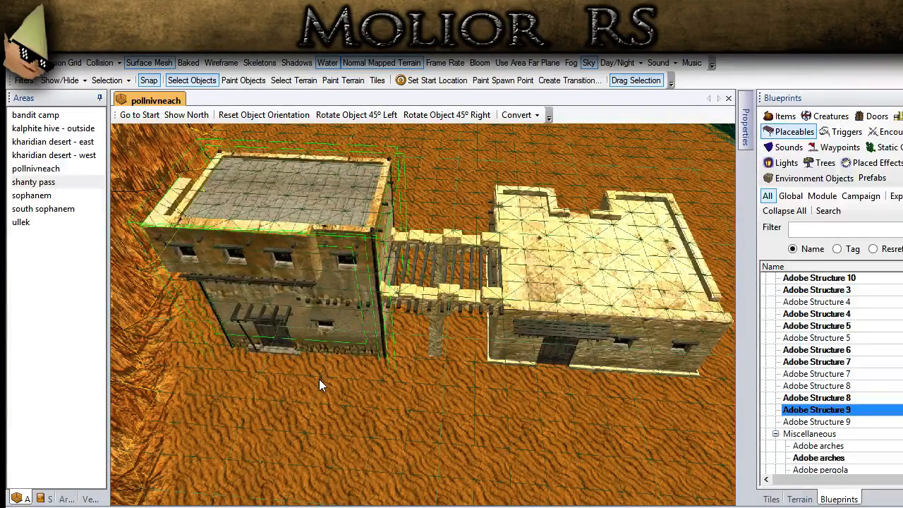
- Deselect the building, hide the surface mesh and examine the town layout, ridge and lake from above
middle_drag(338, 436, 349, 458)
scroll(272, 438, down, 5)
scroll(345, 423, down, 5)
middle_drag(331, 209, 716, 335)
scroll(330, 307, down, 3)
click(150, 64)
scroll(325, 357, down, 2)
scroll(326, 356, down, 2)
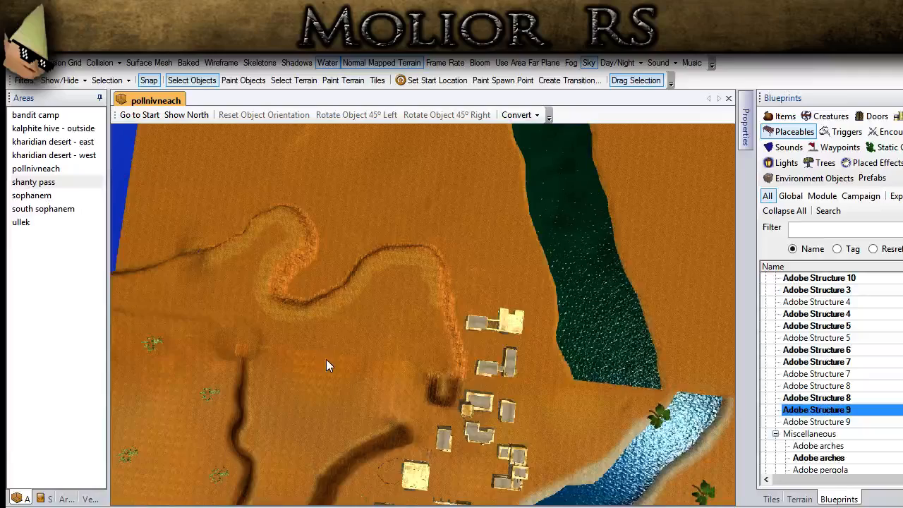
scroll(423, 364, up, 3)
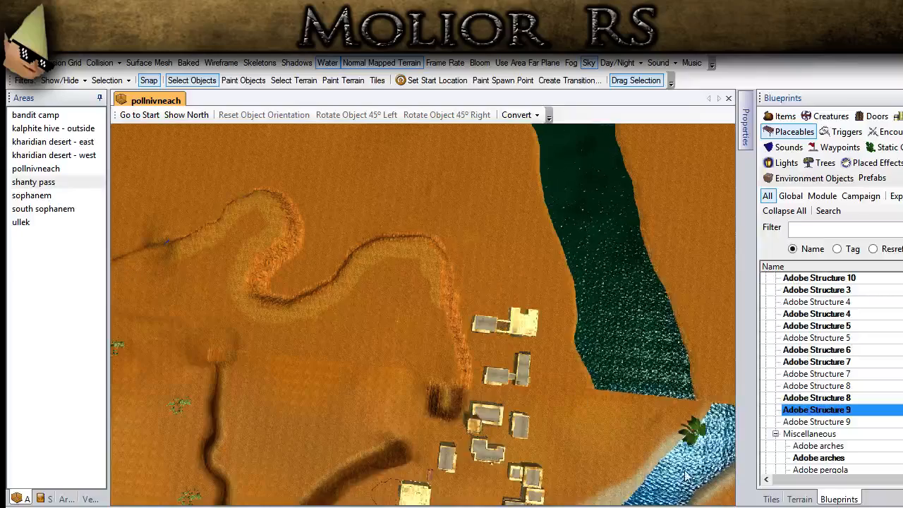
- Switch to terrain painting with the Flatten brush at the large (L) preset size
click(799, 498)
scroll(829, 296, down, 2)
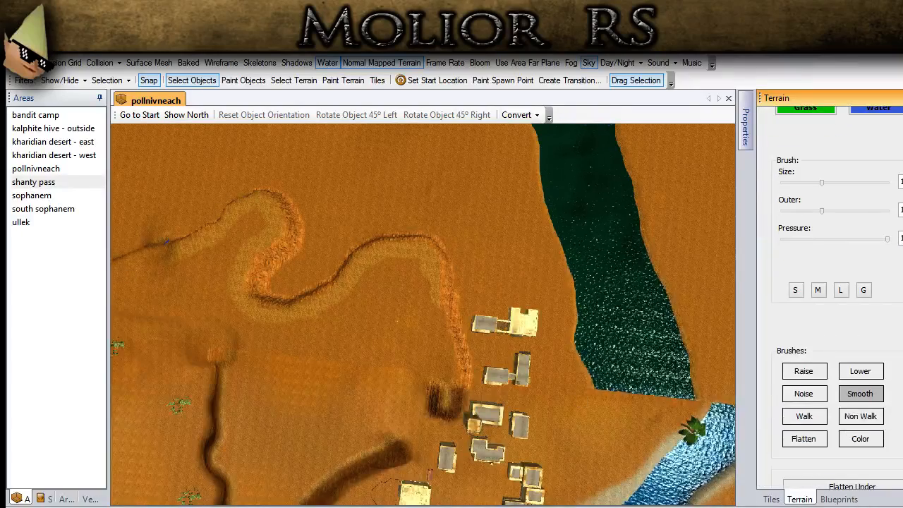
click(804, 439)
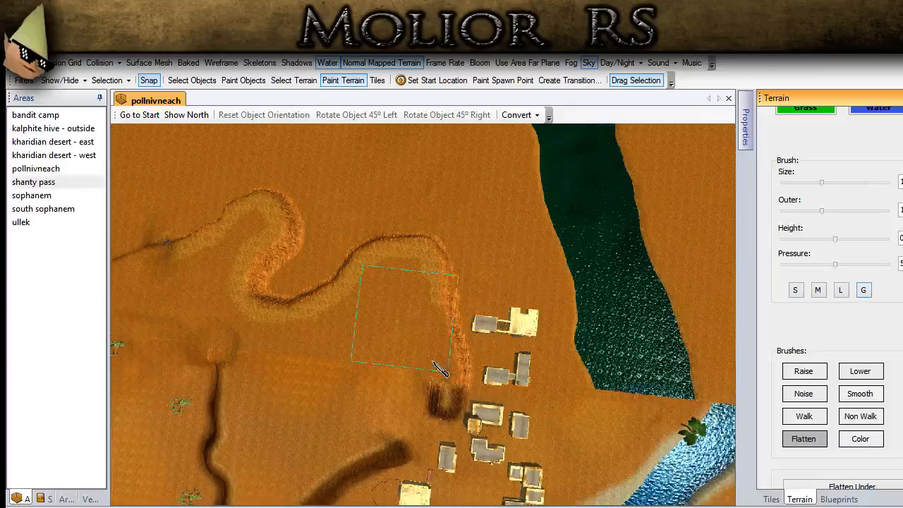
scroll(433, 360, up, 4)
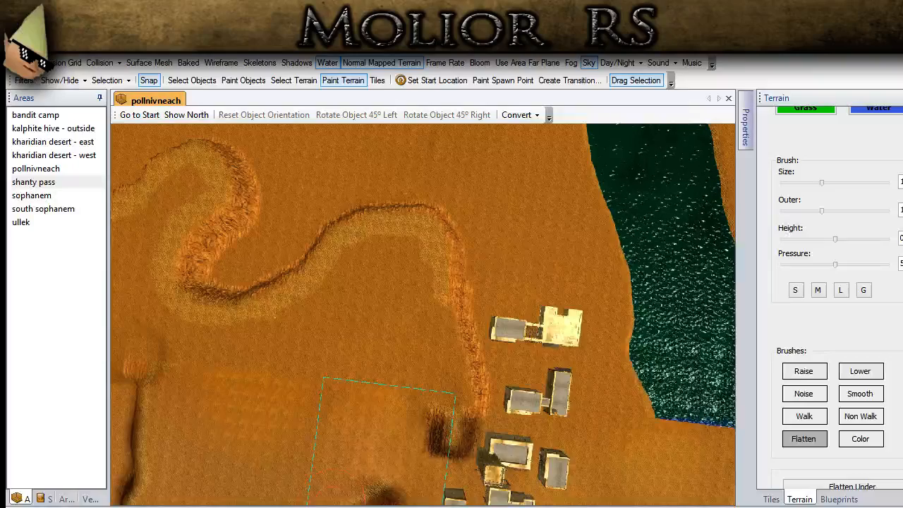
middle_drag(443, 402, 526, 394)
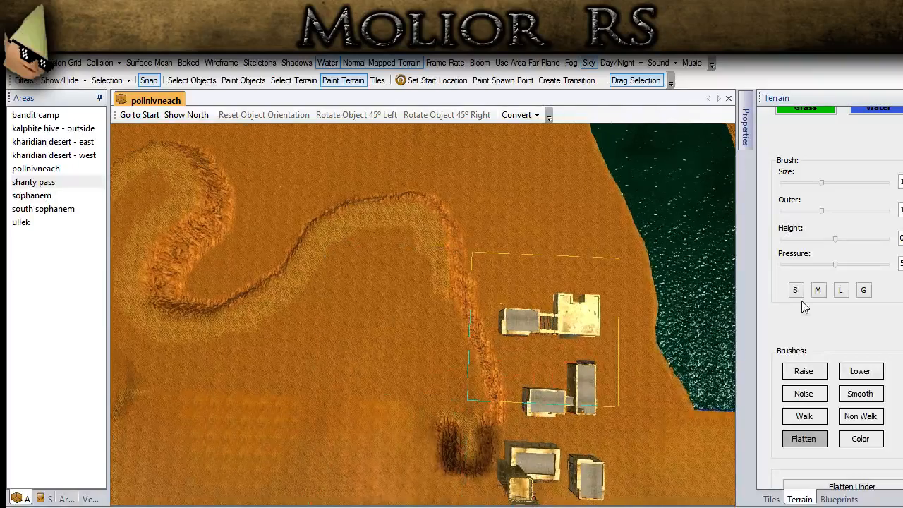
click(838, 290)
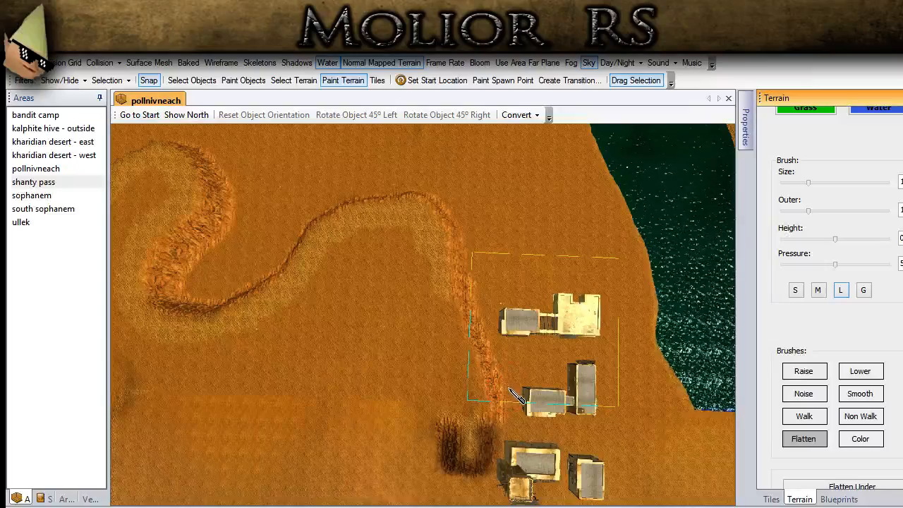
- Display the surface mesh and flatten a patch of the ridge beside the pergola buildings
click(149, 62)
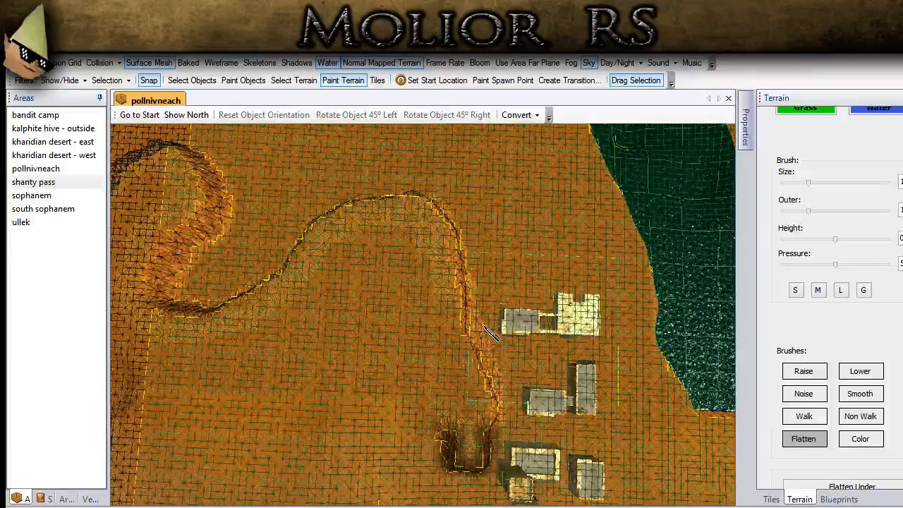
mouse_move(458, 300)
mouse_down()
mouse_move(475, 315)
mouse_move(442, 306)
mouse_up()
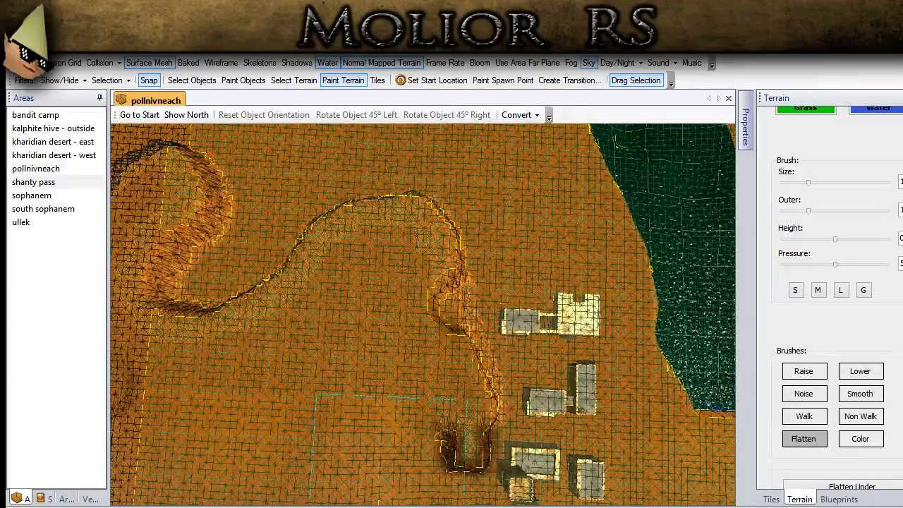
scroll(332, 427, down, 10)
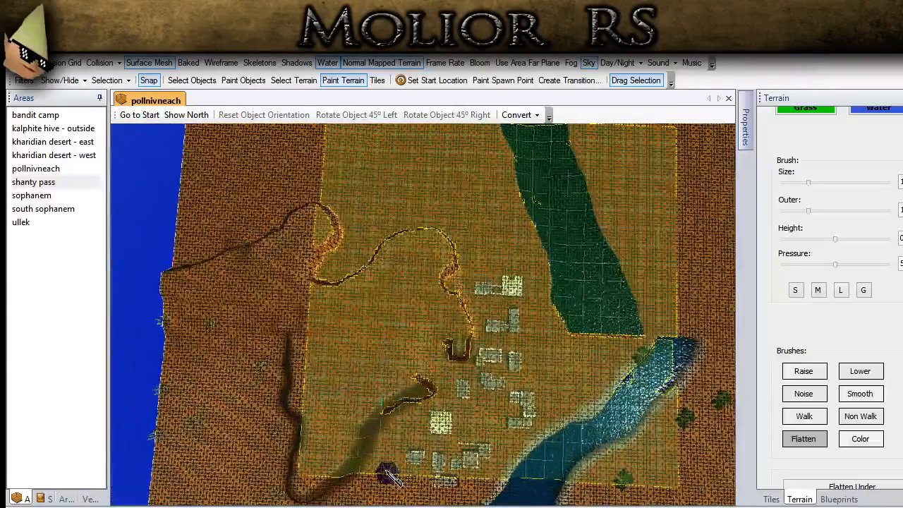
- Flatten the winding far edge of the ridge with the G preset brush size and hide the surface mesh
scroll(457, 286, up, 3)
mouse_move(457, 285)
mouse_down()
mouse_move(444, 268)
mouse_move(400, 278)
mouse_move(363, 314)
mouse_move(328, 296)
mouse_move(320, 282)
mouse_move(374, 271)
mouse_move(338, 289)
mouse_move(371, 262)
mouse_move(346, 289)
mouse_move(402, 237)
mouse_move(444, 258)
mouse_move(409, 232)
mouse_move(458, 251)
mouse_move(452, 265)
mouse_move(402, 233)
mouse_up()
click(863, 290)
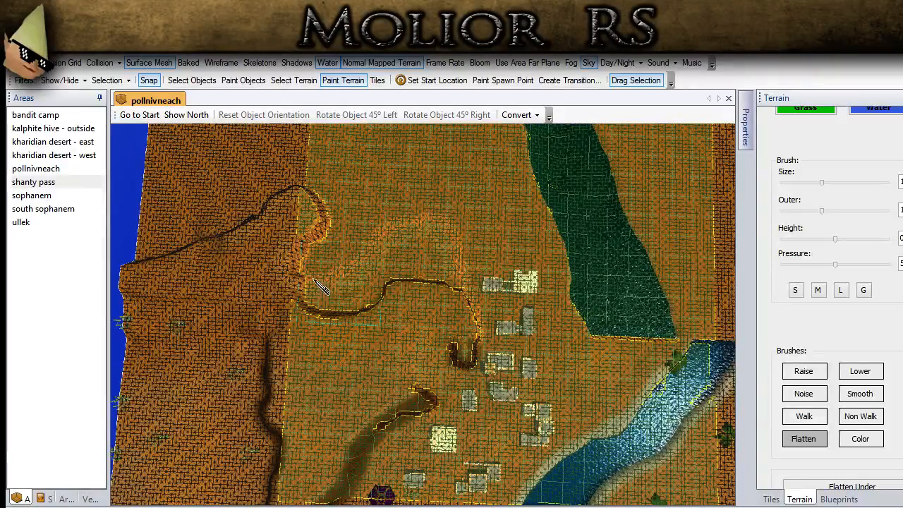
mouse_move(313, 291)
mouse_down()
mouse_move(243, 265)
mouse_move(176, 261)
mouse_move(134, 275)
mouse_move(258, 236)
mouse_up()
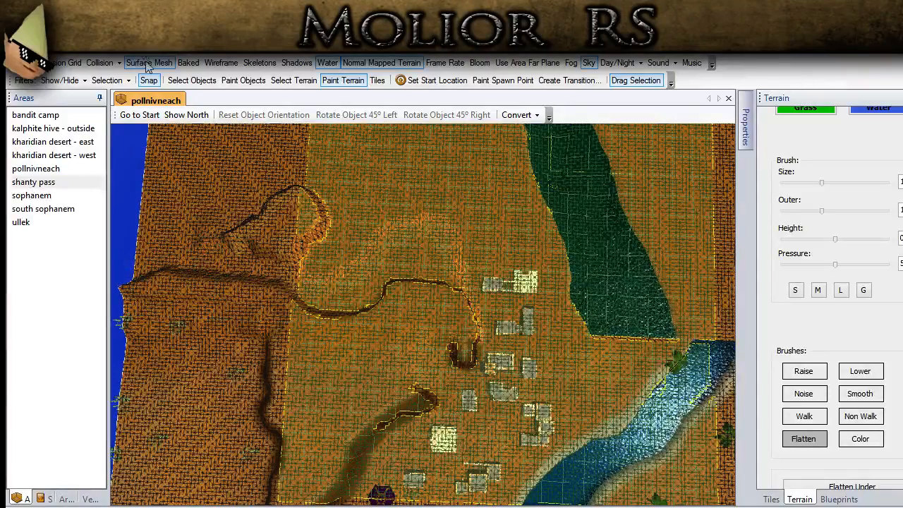
click(147, 64)
- Enlarge the Flatten brush and level the leftover bumps in the sand along the rocky textured band
drag(821, 183, 853, 183)
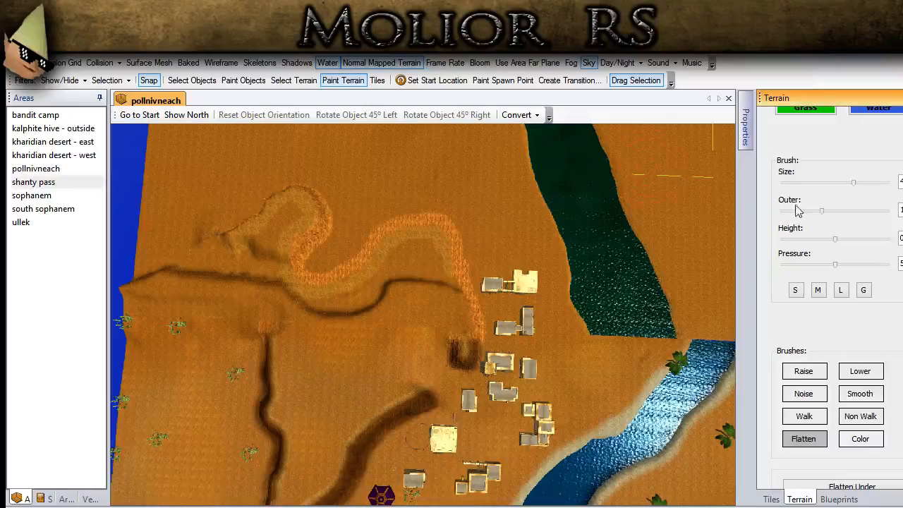
mouse_move(240, 227)
mouse_down()
mouse_move(322, 256)
mouse_move(275, 211)
mouse_move(445, 177)
mouse_move(313, 186)
mouse_up()
mouse_move(427, 211)
middle_down()
mouse_move(392, 211)
mouse_move(373, 174)
middle_up()
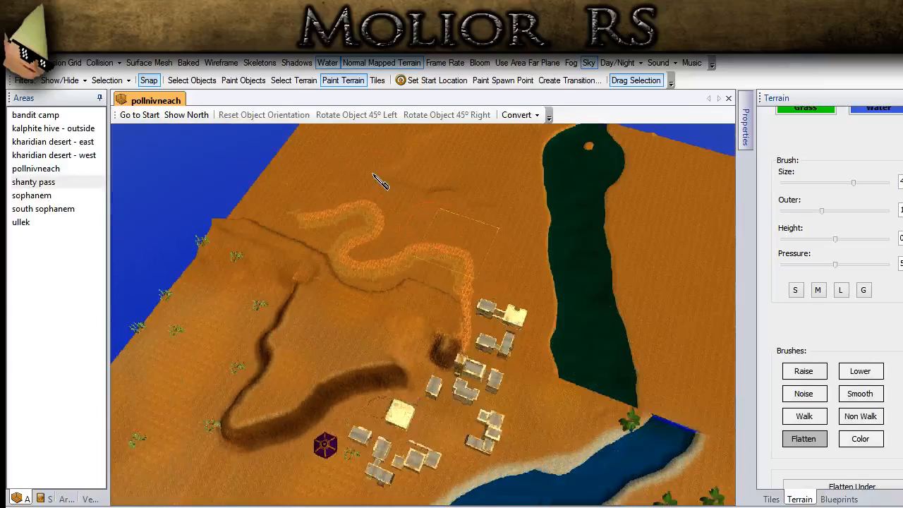
middle_drag(509, 220, 526, 201)
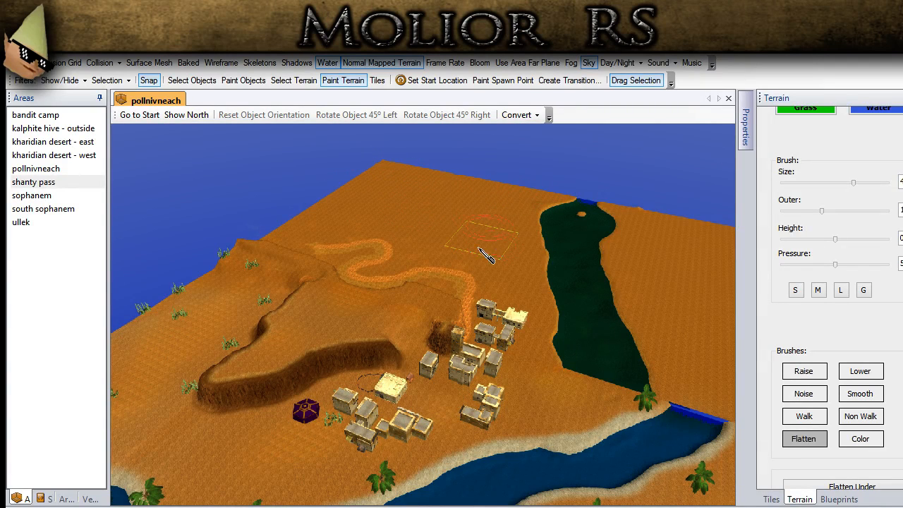
- With the Flatten brush at the G preset size and a greater height, reshape the ridge edge into a raised, curving plateau
click(192, 80)
middle_drag(407, 339, 431, 416)
click(863, 290)
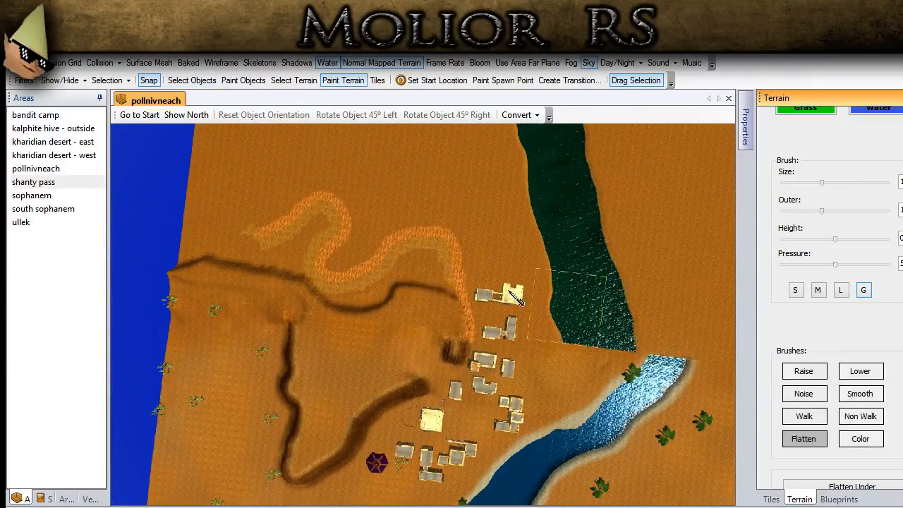
drag(400, 271, 392, 278)
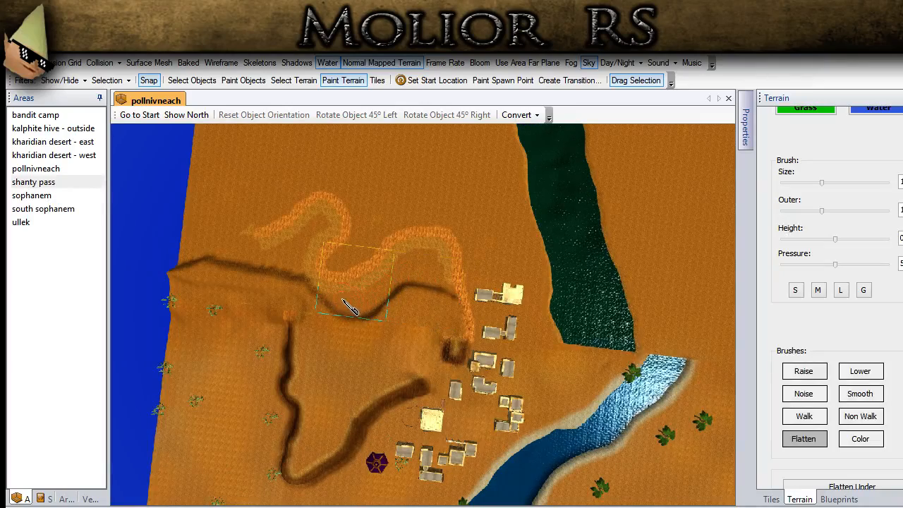
click(900, 239)
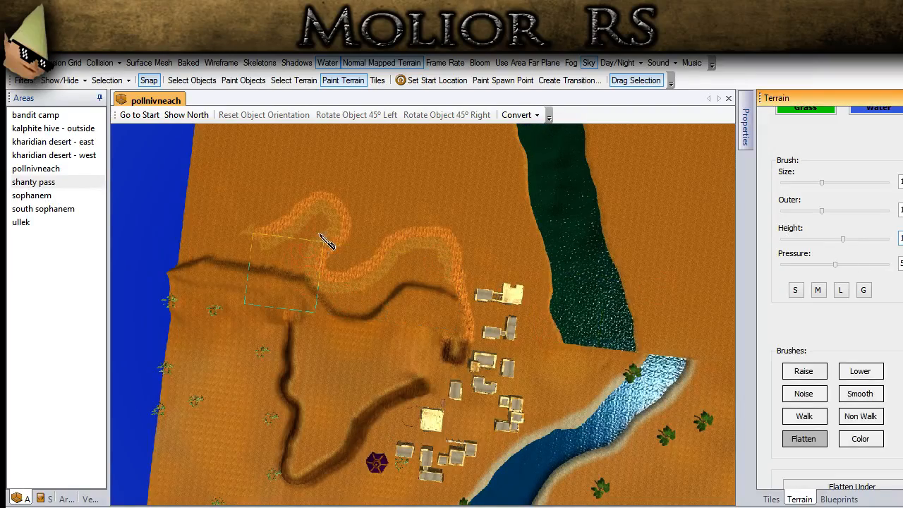
mouse_move(331, 333)
mouse_down()
mouse_move(314, 303)
mouse_move(344, 259)
mouse_move(320, 236)
mouse_move(264, 275)
mouse_move(169, 277)
mouse_up()
middle_drag(262, 350, 584, 328)
- Switch to texturing and paint TT_GD_Dirt_30 over the winding band of cliff texture around the ridge
scroll(840, 296, up, 2)
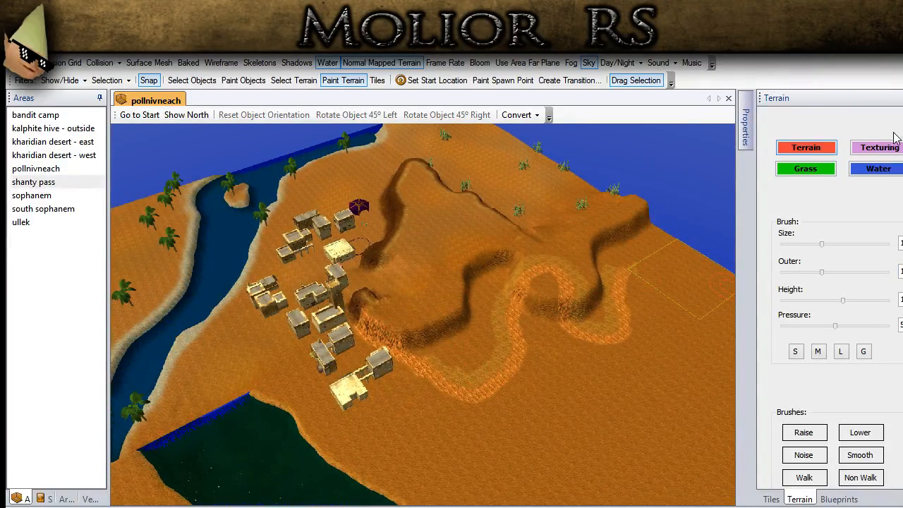
click(890, 145)
scroll(836, 282, down, 5)
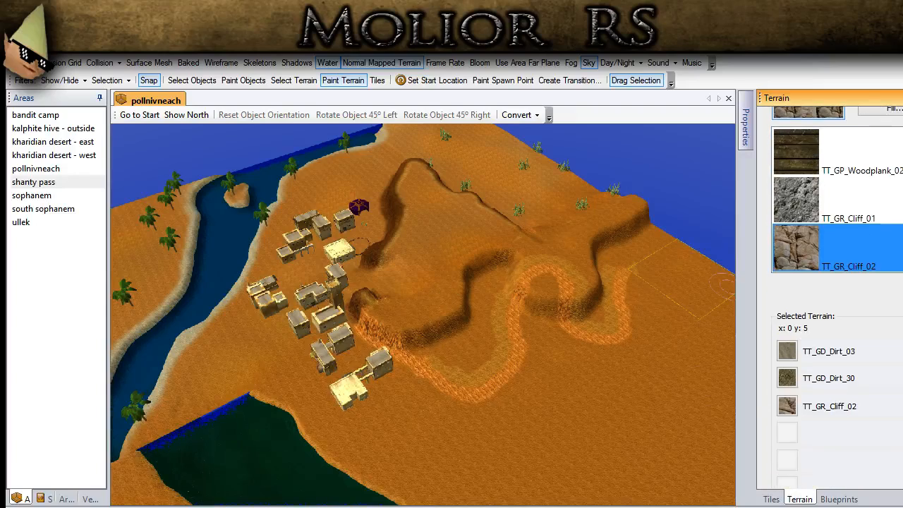
click(789, 381)
middle_drag(670, 370, 622, 357)
mouse_move(668, 290)
mouse_down()
mouse_move(613, 298)
mouse_move(637, 355)
mouse_move(570, 306)
mouse_move(527, 293)
mouse_move(509, 355)
mouse_move(480, 395)
mouse_move(453, 408)
mouse_up()
drag(514, 361, 421, 376)
- Select TT_GD_Dirt_03, lower the brush pressure and start covering the darker dirt beside the town end of the ridge
click(788, 353)
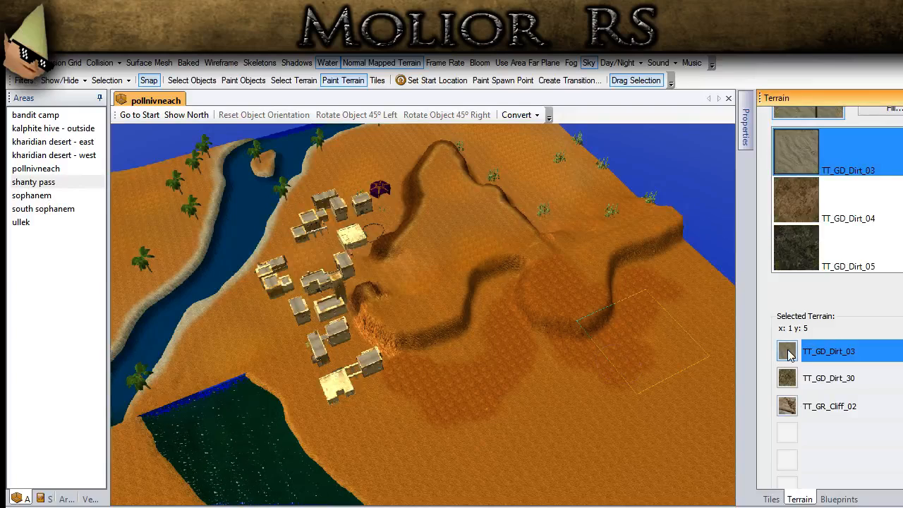
scroll(829, 303, up, 4)
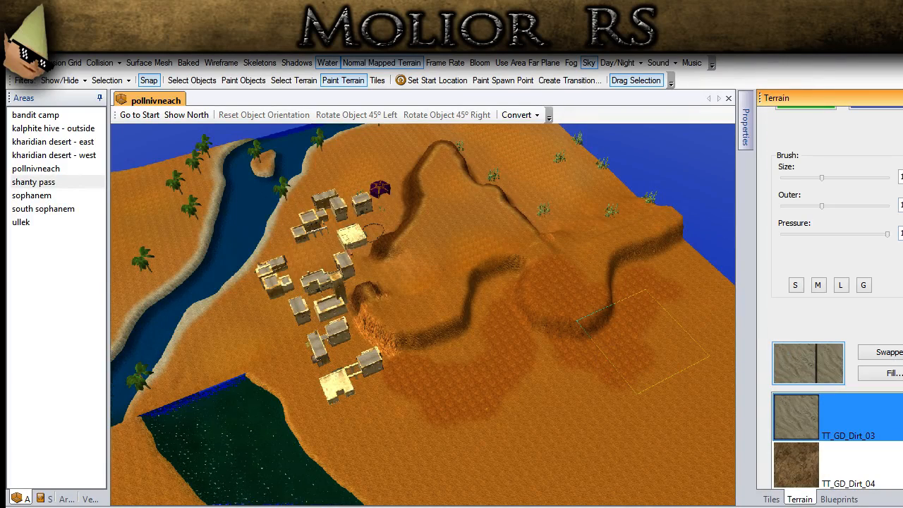
drag(392, 371, 437, 382)
middle_drag(423, 374, 368, 311)
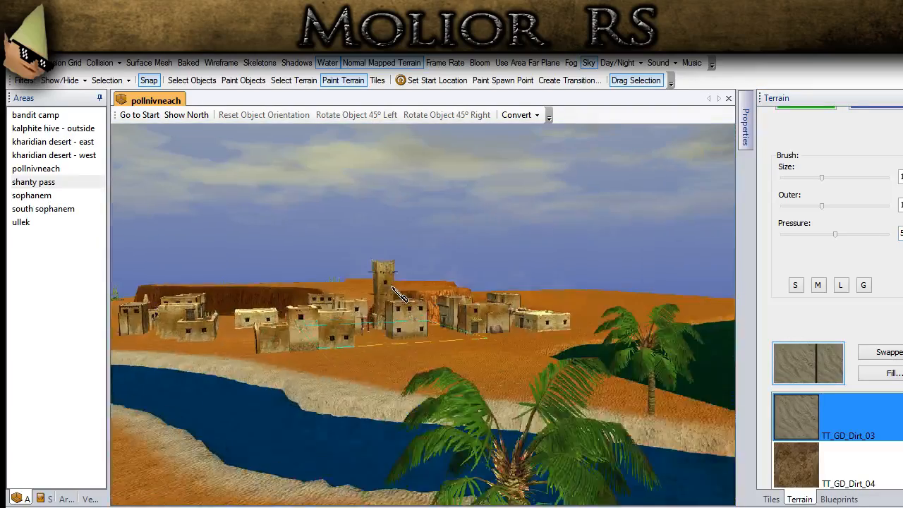
scroll(369, 375, up, 5)
scroll(369, 374, up, 5)
middle_drag(369, 374, 429, 429)
middle_drag(449, 315, 346, 335)
scroll(626, 322, down, 2)
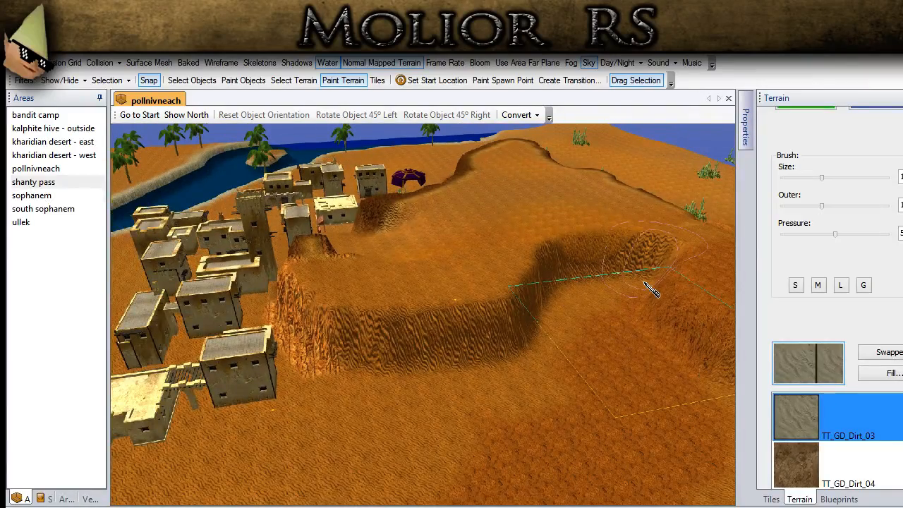
- Paint TT_GD_Dirt_03 over the remaining dark dirt patches around the ridge's outer curves
scroll(579, 433, down, 3)
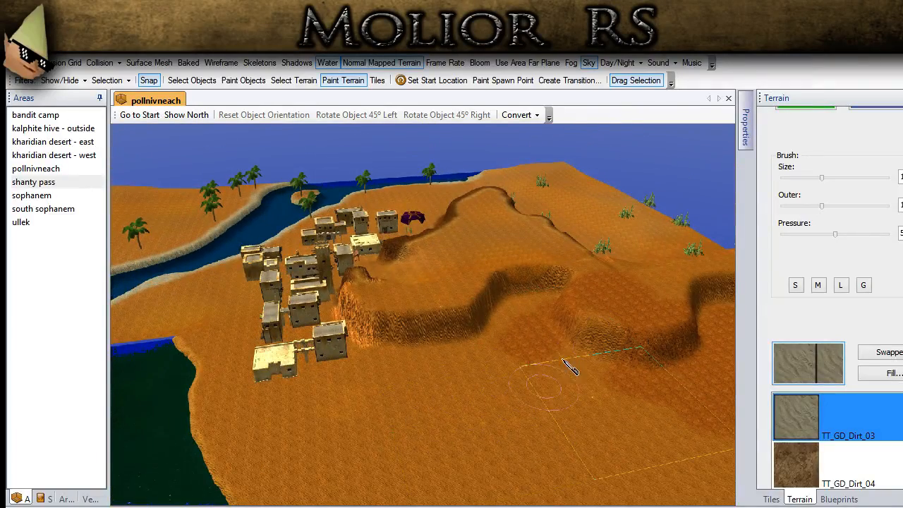
mouse_move(550, 308)
middle_down()
mouse_move(629, 316)
mouse_move(547, 295)
middle_up()
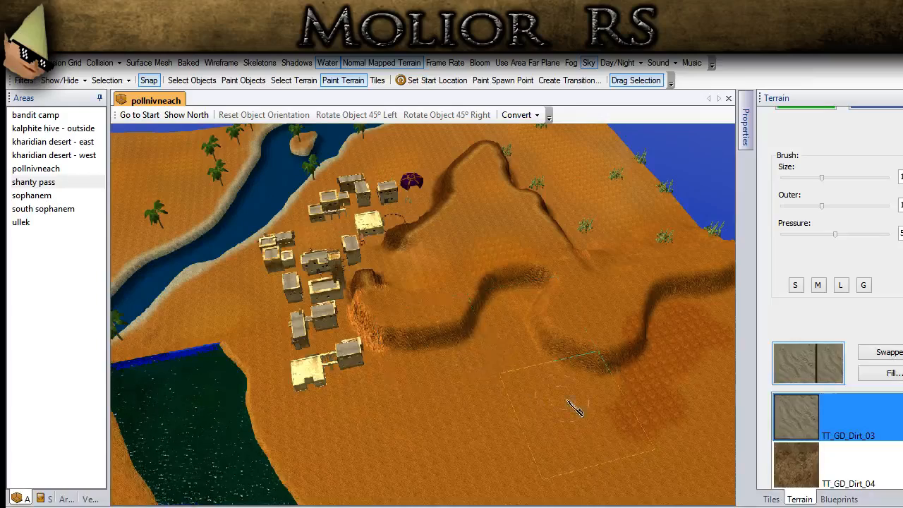
middle_drag(571, 401, 586, 403)
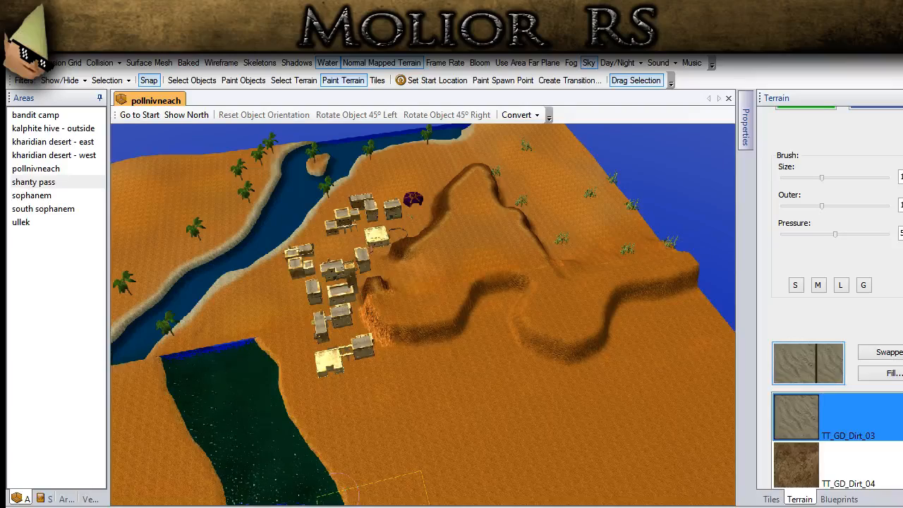
- Set up texture painting with the TT_GR_Cliff_02 texture, a smaller brush and maximum pressure
scroll(366, 394, up, 3)
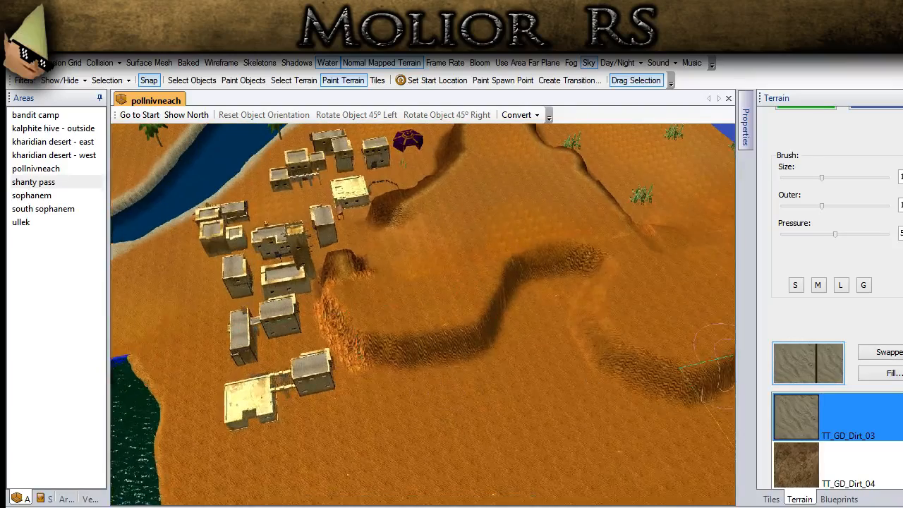
scroll(832, 282, up, 2)
click(825, 148)
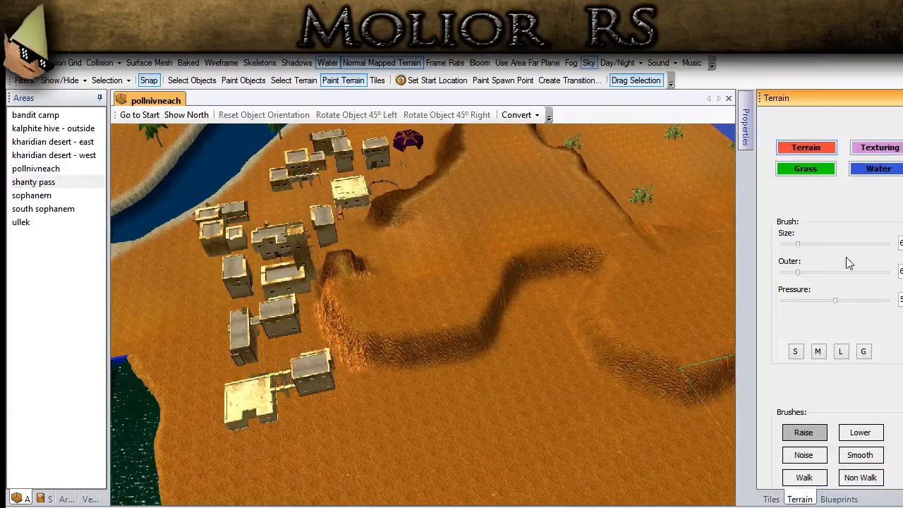
scroll(832, 304, down, 3)
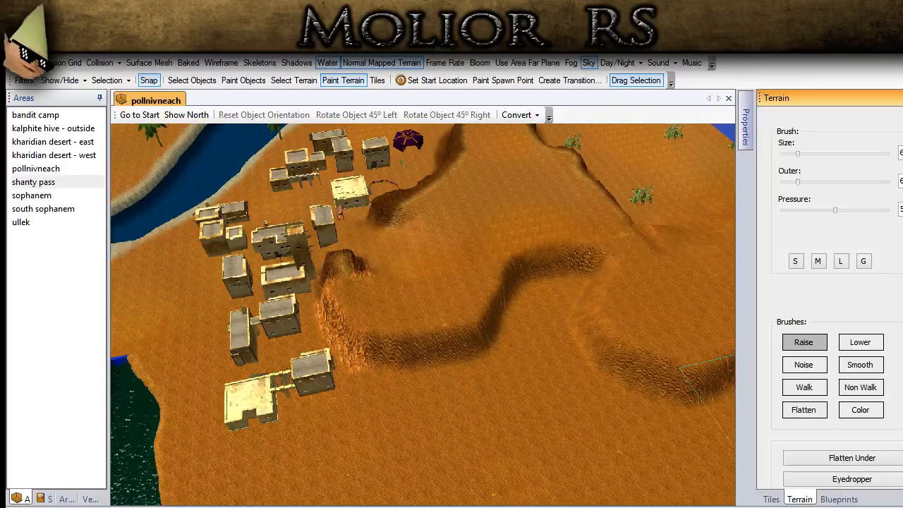
scroll(846, 283, up, 3)
click(881, 134)
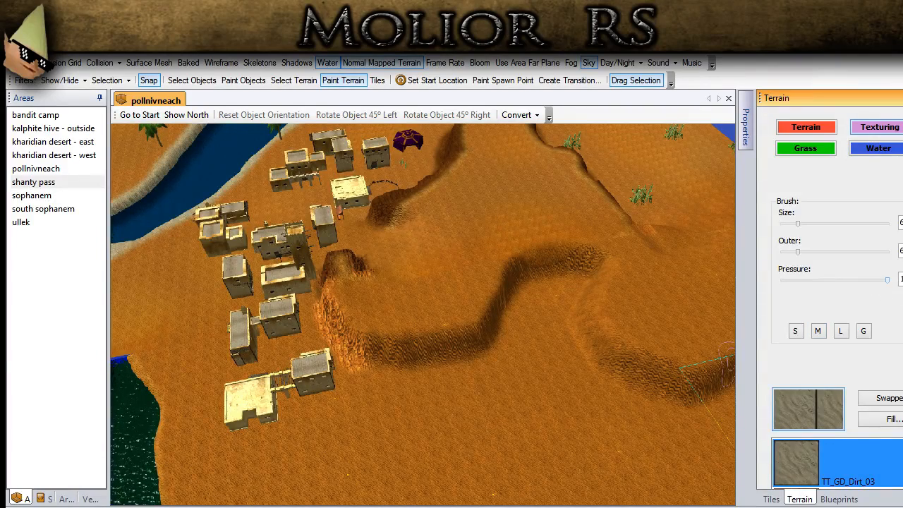
scroll(836, 297, down, 8)
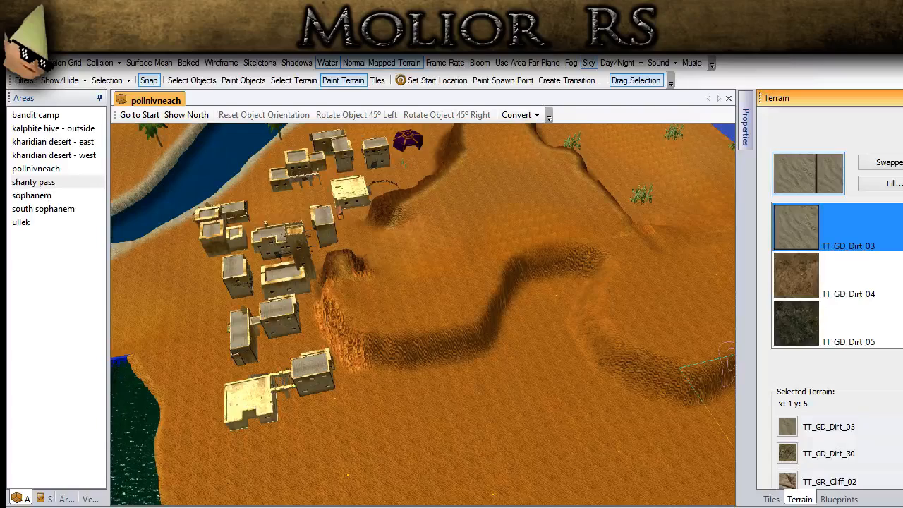
click(794, 474)
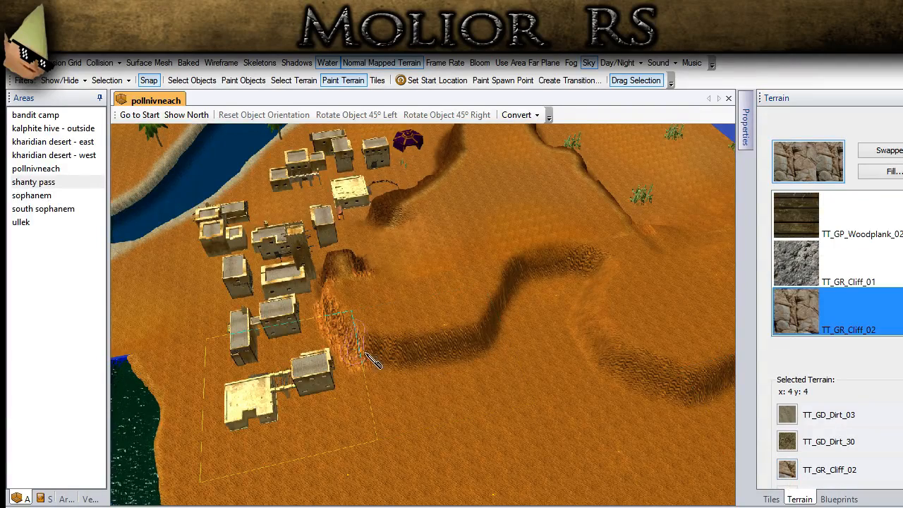
- Paint TT_GR_Cliff_02 along the steep outer faces of the ridge, from the town to the map edge
mouse_move(398, 359)
mouse_down()
mouse_move(471, 341)
mouse_move(522, 280)
mouse_move(575, 265)
mouse_move(598, 286)
mouse_move(587, 317)
mouse_move(609, 362)
mouse_move(638, 378)
mouse_up()
mouse_move(640, 378)
middle_down()
mouse_move(568, 323)
mouse_move(564, 392)
middle_up()
drag(537, 381, 668, 408)
middle_drag(685, 388, 10, 291)
middle_drag(430, 335, 12, 358)
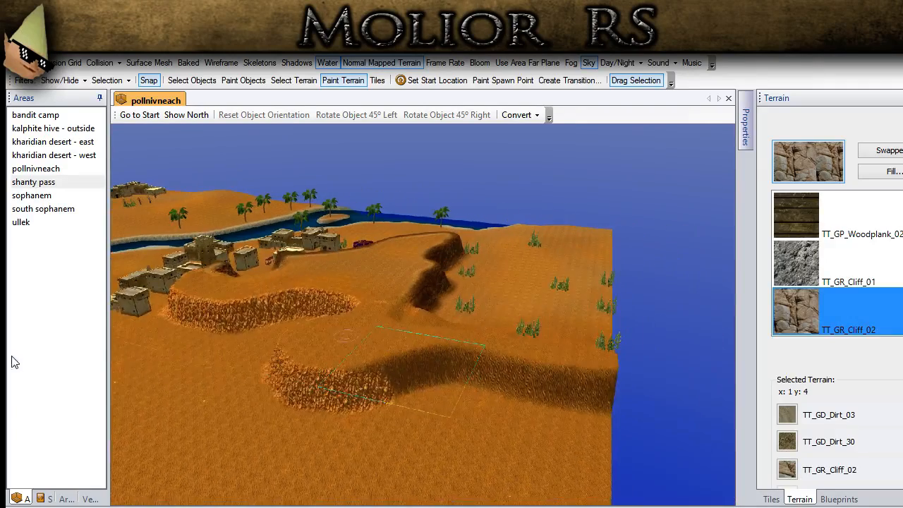
middle_drag(462, 395, 297, 398)
mouse_move(302, 381)
mouse_down()
mouse_move(415, 369)
mouse_move(554, 393)
mouse_up()
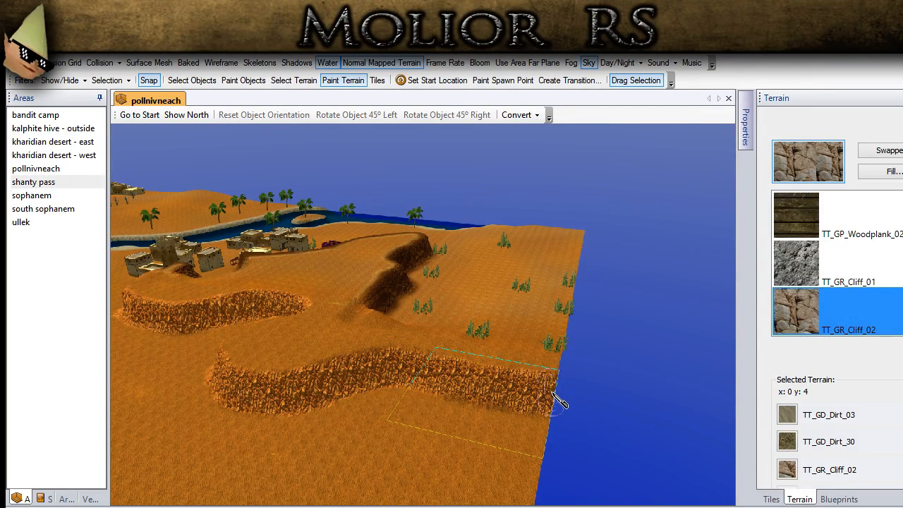
- Switch to terrain editing with the Color brush and choose a dark shade as the terrain color
scroll(429, 406, up, 4)
mouse_move(345, 342)
middle_down()
mouse_move(470, 424)
mouse_move(582, 393)
mouse_move(338, 278)
mouse_move(473, 340)
mouse_move(423, 291)
mouse_move(341, 261)
middle_up()
scroll(837, 185, up, 3)
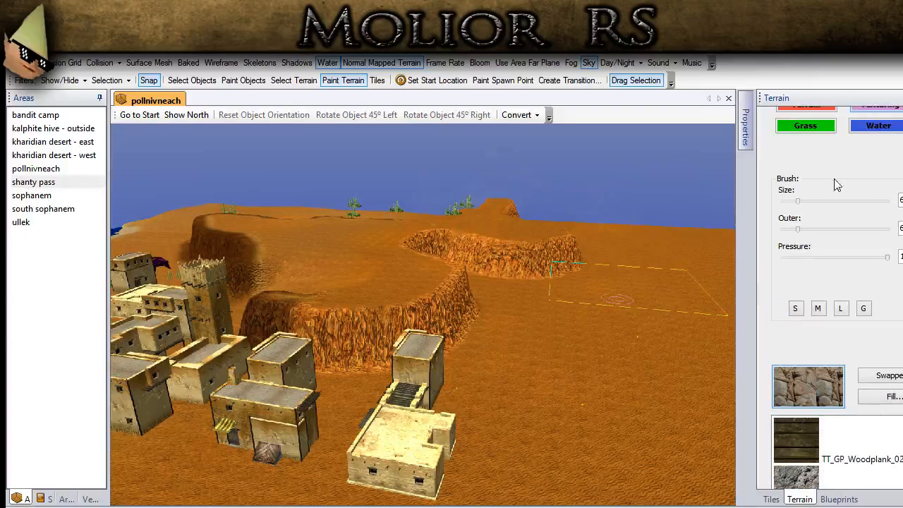
scroll(812, 112, up, 1)
click(811, 117)
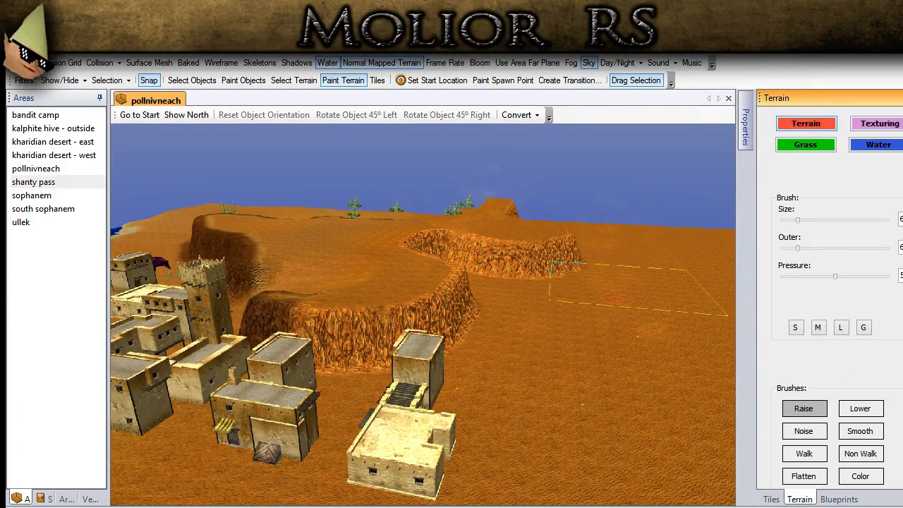
scroll(857, 396, down, 3)
click(856, 396)
scroll(884, 491, down, 1)
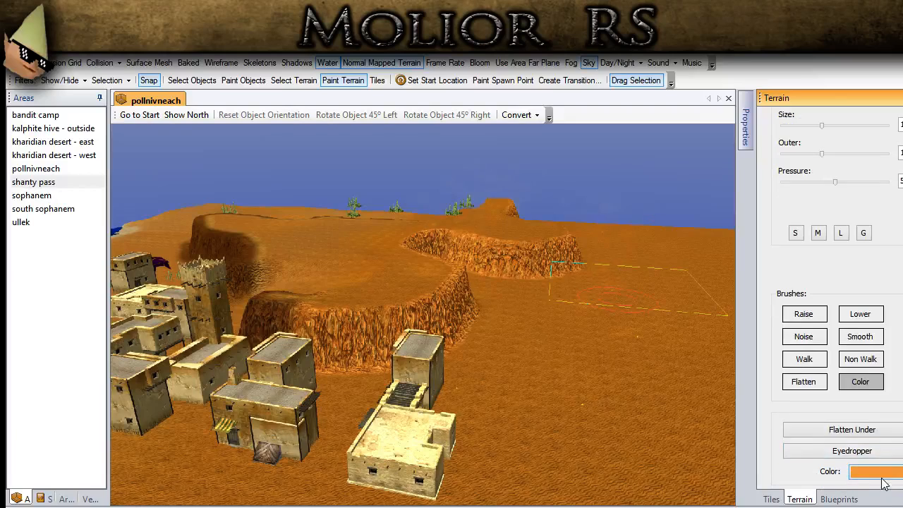
click(881, 475)
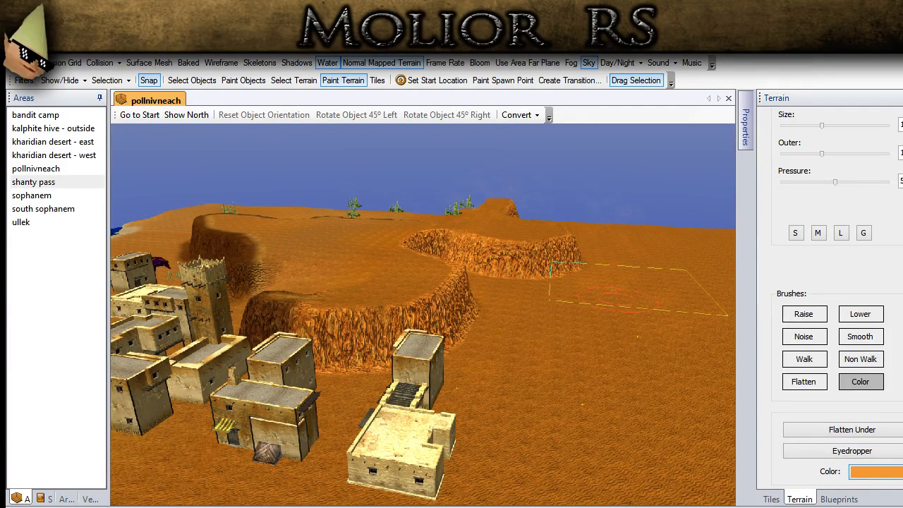
click(361, 315)
middle_drag(395, 378, 405, 384)
- Darken the start of the cliff face beside the town with the Color brush at the M preset size
click(814, 234)
scroll(472, 250, up, 2)
middle_drag(376, 311, 265, 363)
scroll(264, 362, up, 2)
mouse_move(282, 385)
mouse_down()
mouse_move(275, 377)
mouse_move(352, 380)
mouse_up()
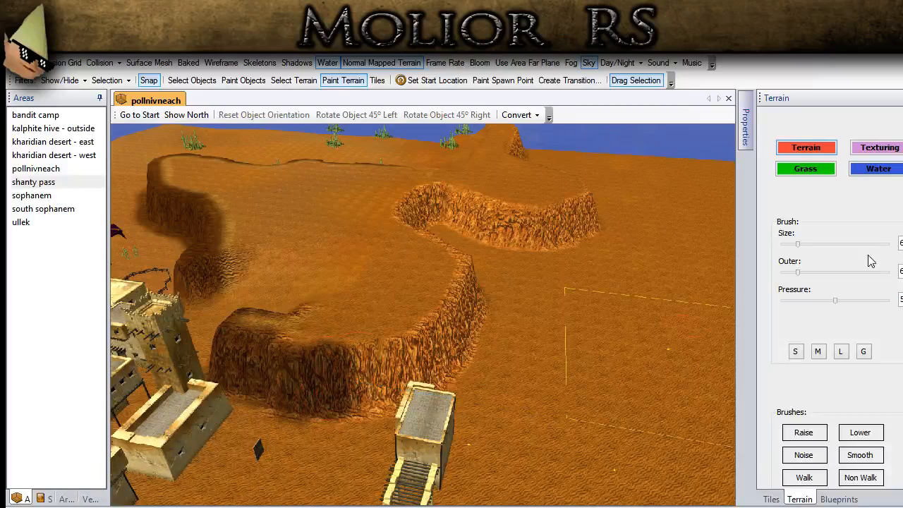
- Use the L preset brush size to darken the ridge's outer cliff face around its curves
click(842, 351)
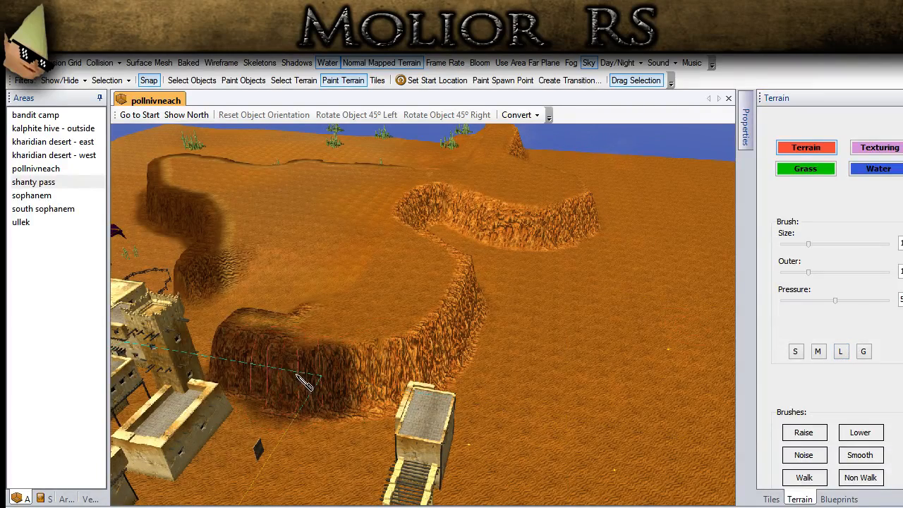
drag(370, 379, 455, 333)
middle_drag(455, 333, 361, 328)
mouse_move(397, 335)
mouse_down()
mouse_move(502, 293)
mouse_move(525, 272)
mouse_move(604, 256)
mouse_move(652, 271)
mouse_up()
middle_drag(652, 272, 669, 302)
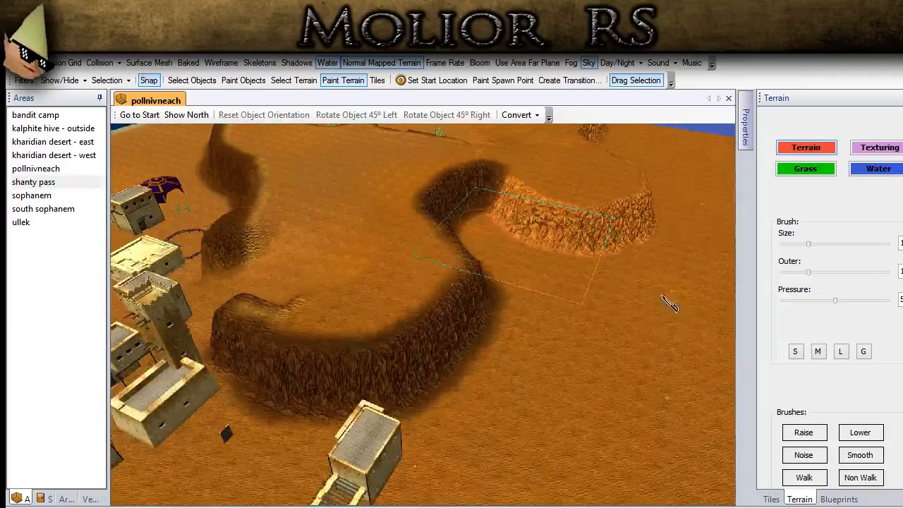
mouse_move(515, 215)
mouse_down()
mouse_move(494, 199)
mouse_move(547, 224)
mouse_move(499, 203)
mouse_move(574, 225)
mouse_move(636, 220)
mouse_up()
mouse_move(636, 220)
middle_down()
mouse_move(562, 213)
mouse_move(375, 295)
mouse_move(339, 358)
middle_up()
mouse_move(370, 356)
mouse_down()
mouse_move(444, 350)
mouse_move(525, 304)
mouse_move(564, 267)
mouse_move(726, 243)
mouse_up()
- Darken the plateau's cliff faces on the town side, including the stretch behind the purple tent
middle_drag(615, 325, 471, 296)
middle_drag(301, 379, 339, 401)
click(351, 382)
mouse_move(470, 385)
mouse_down()
mouse_move(291, 377)
mouse_move(113, 415)
mouse_up()
scroll(218, 406, down, 4)
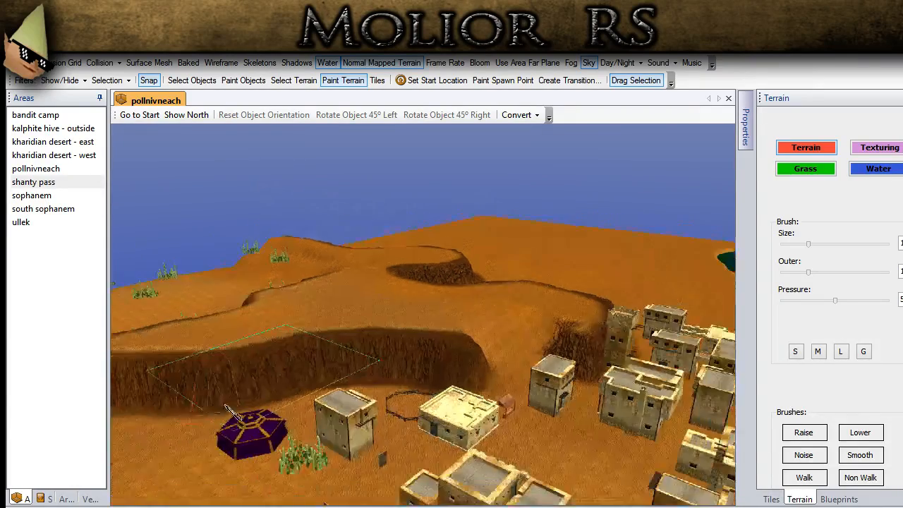
middle_drag(225, 407, 431, 413)
drag(340, 455, 193, 476)
mouse_move(321, 453)
middle_down()
mouse_move(397, 438)
mouse_move(403, 420)
middle_up()
- Set the brush to minimum size, a slightly smaller outer radius and maximum pressure, and choose the TT_GD_Dirt_03 texture for terrain painting
scroll(403, 420, up, 2)
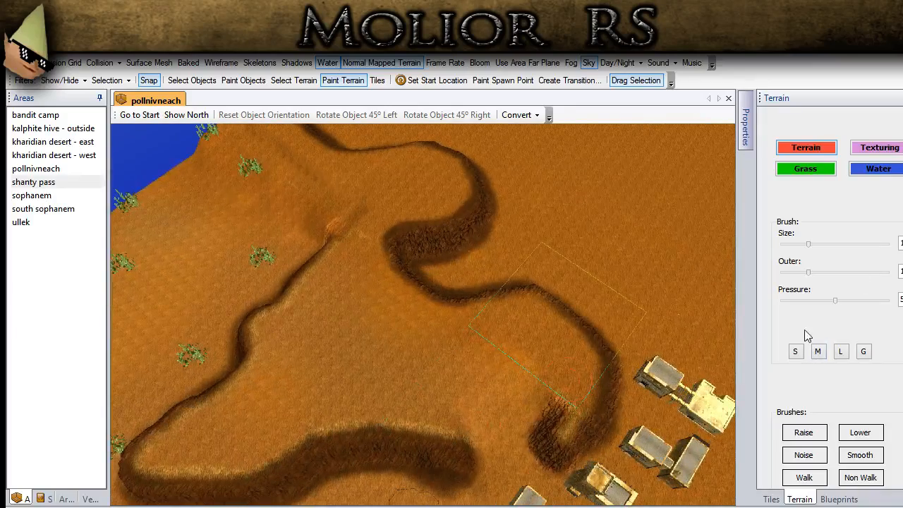
drag(808, 245, 742, 246)
scroll(416, 424, up, 3)
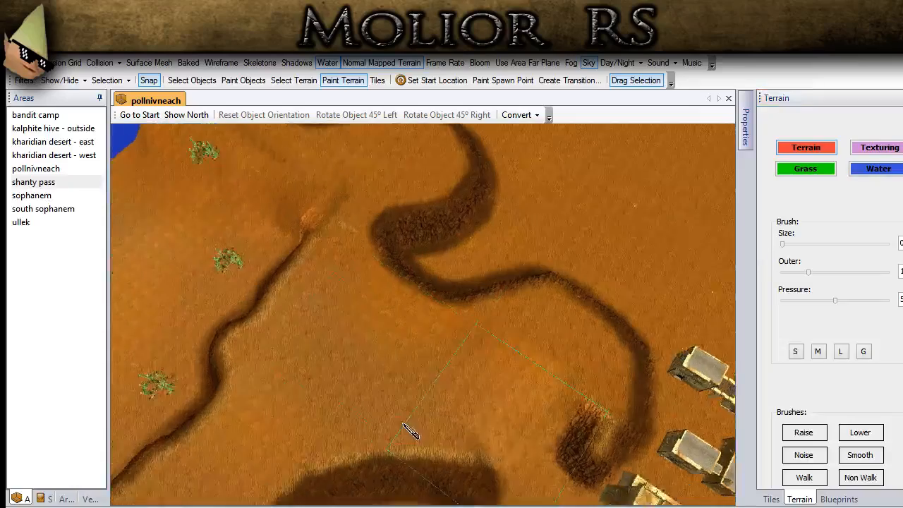
scroll(416, 424, down, 3)
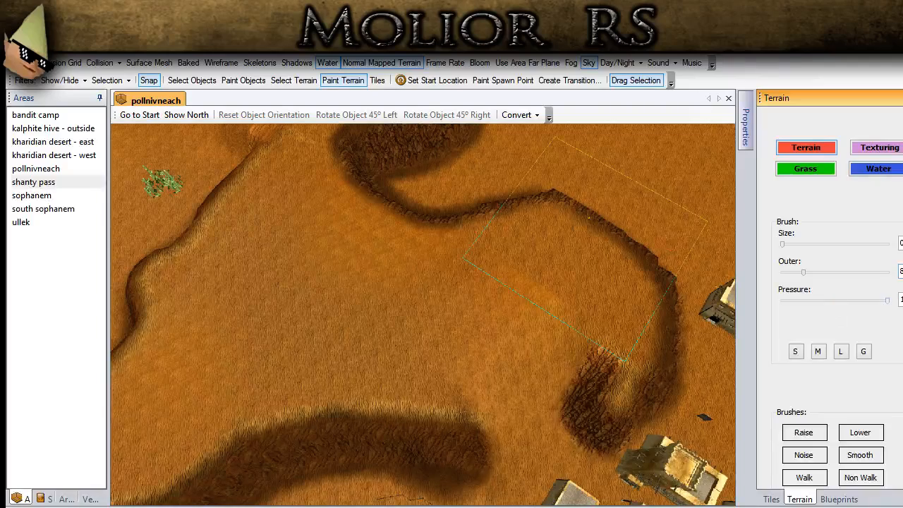
scroll(887, 460, down, 2)
scroll(846, 282, up, 2)
click(892, 146)
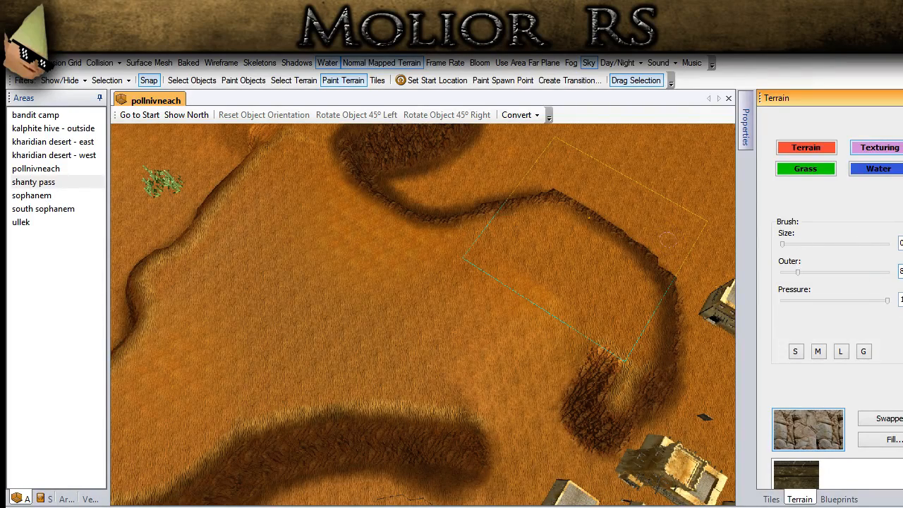
scroll(847, 303, down, 5)
click(787, 318)
- Paint the TT_GD_Dirt_03 texture along the plateau's upper rim where the ridge curves beside the town
mouse_move(614, 386)
middle_down()
mouse_move(498, 359)
mouse_move(423, 407)
middle_up()
scroll(420, 425, up, 3)
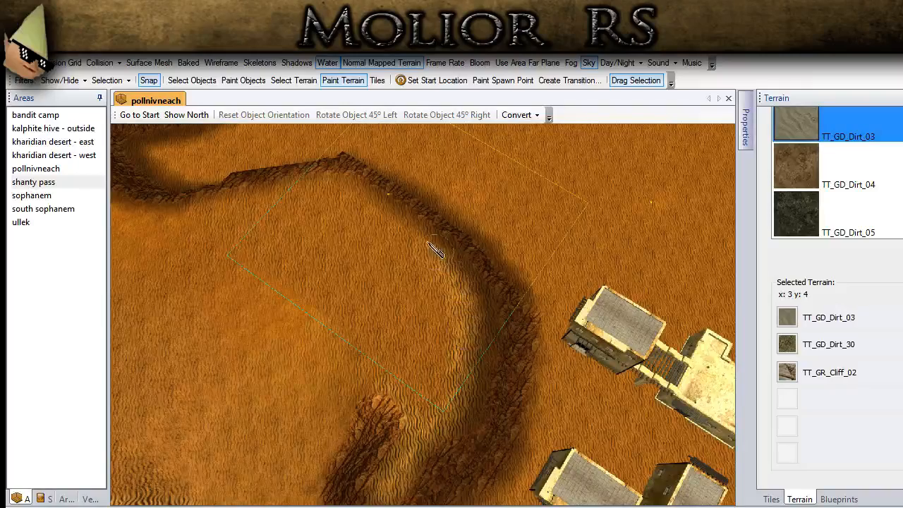
mouse_move(371, 202)
mouse_down()
mouse_move(339, 183)
mouse_move(235, 191)
mouse_move(174, 216)
mouse_move(143, 211)
mouse_up()
middle_drag(221, 230, 576, 437)
middle_drag(481, 374, 488, 427)
mouse_move(481, 427)
mouse_down()
mouse_move(445, 447)
mouse_move(362, 393)
mouse_move(284, 331)
mouse_move(277, 279)
mouse_move(333, 211)
mouse_move(461, 160)
mouse_up()
middle_drag(460, 161, 473, 322)
- Continue the TT_GD_Dirt_03 texture along the rim of the ridge's far curve toward the map edge, and switch to object selection
scroll(452, 313, down, 3)
middle_drag(425, 302, 604, 453)
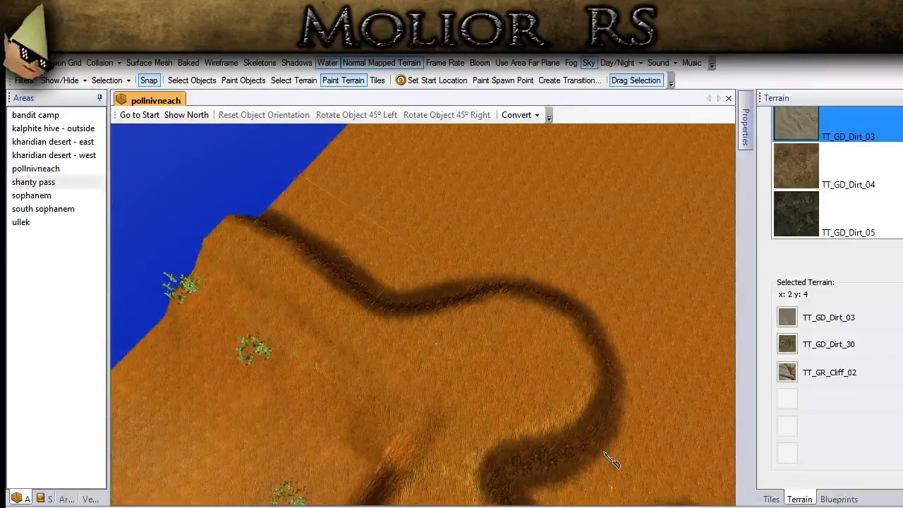
mouse_move(596, 381)
mouse_down()
mouse_move(570, 317)
mouse_move(525, 302)
mouse_move(480, 305)
mouse_move(416, 332)
mouse_move(325, 289)
mouse_up()
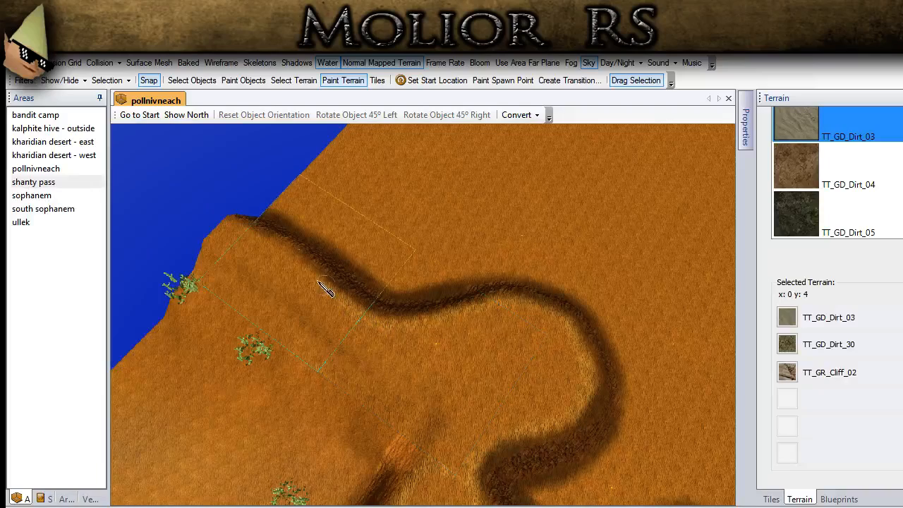
click(194, 76)
mouse_move(325, 317)
middle_down()
mouse_move(402, 299)
mouse_move(448, 268)
mouse_move(478, 277)
mouse_move(322, 288)
mouse_move(499, 364)
mouse_move(645, 467)
mouse_move(314, 338)
mouse_move(496, 400)
mouse_move(625, 347)
middle_up()
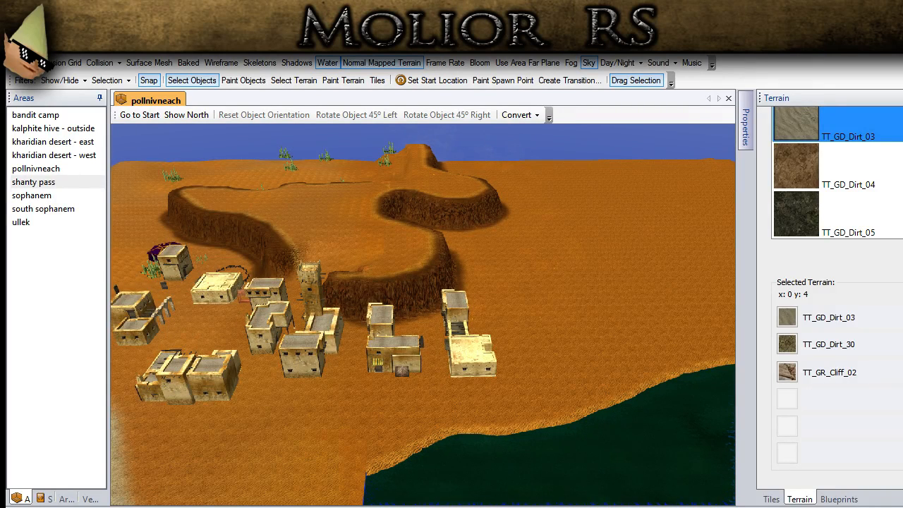
- Copy the small red-roofed stall and place the copy beside the tower building, at the foot of the ridge
scroll(382, 389, down, 3)
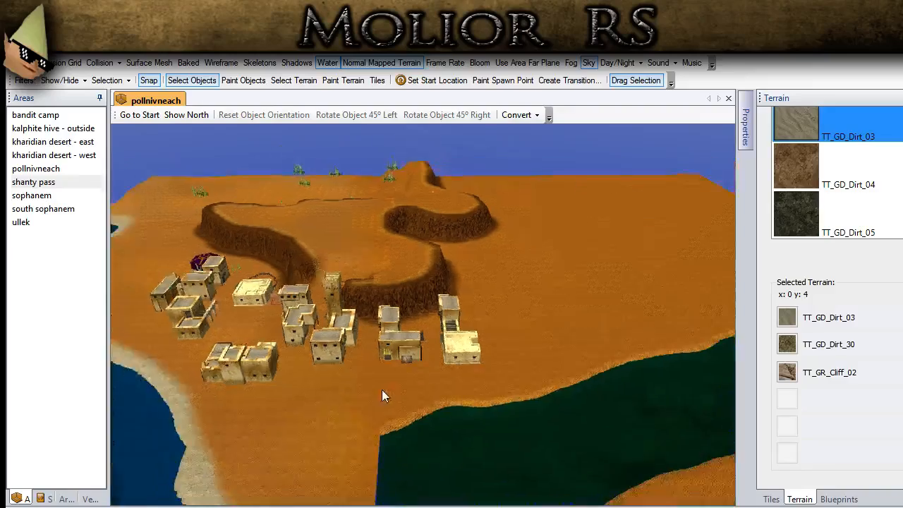
middle_drag(381, 389, 455, 437)
scroll(455, 437, up, 3)
ctrl+drag(250, 375, 417, 330)
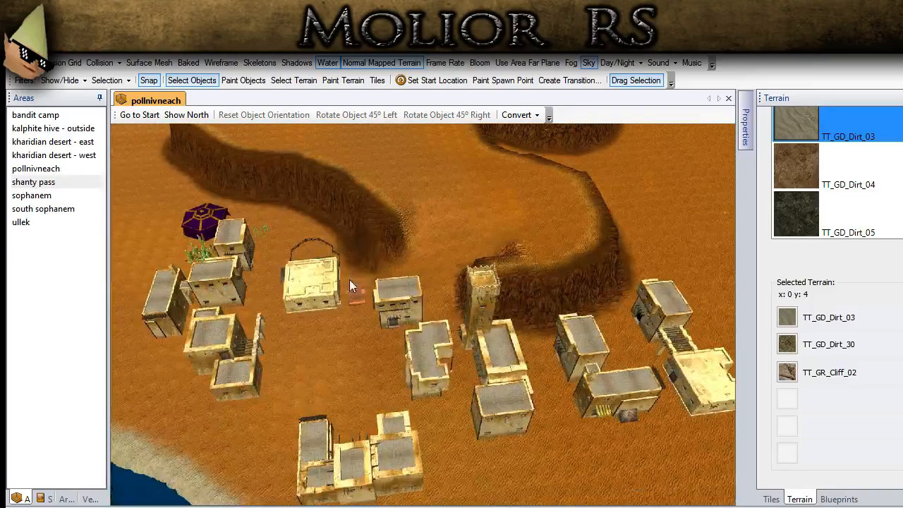
click(356, 296)
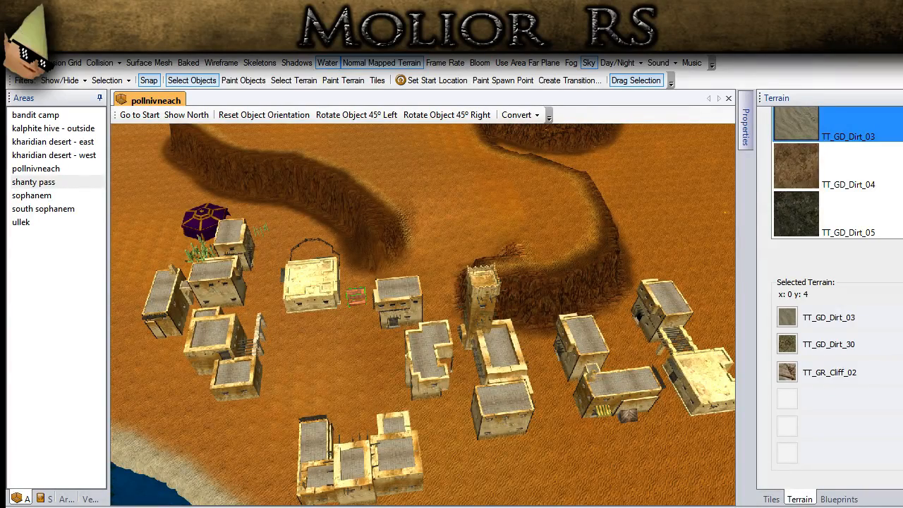
scroll(496, 395, up, 2)
mouse_move(496, 395)
middle_down()
mouse_move(264, 334)
mouse_move(486, 332)
middle_up()
scroll(285, 334, up, 5)
scroll(484, 337, down, 5)
scroll(475, 338, up, 3)
key(ctrl+v)
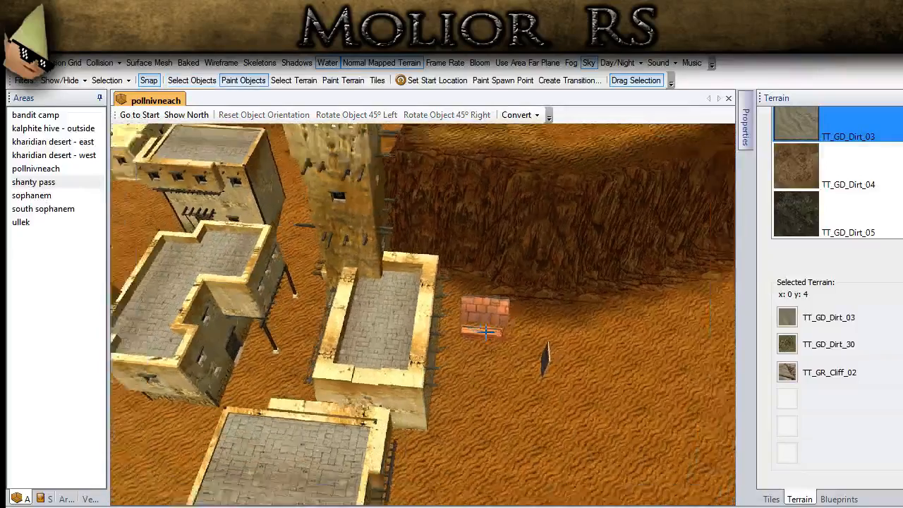
scroll(486, 331, down, 4)
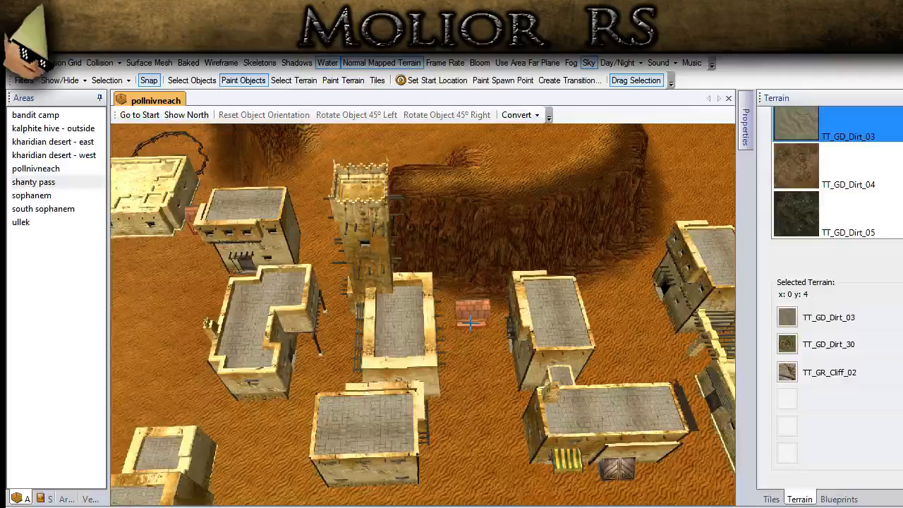
click(201, 83)
- Inspect the town's buildings and the ridge behind them, down to the textured rim of the plateau
scroll(297, 289, down, 2)
middle_drag(296, 289, 354, 280)
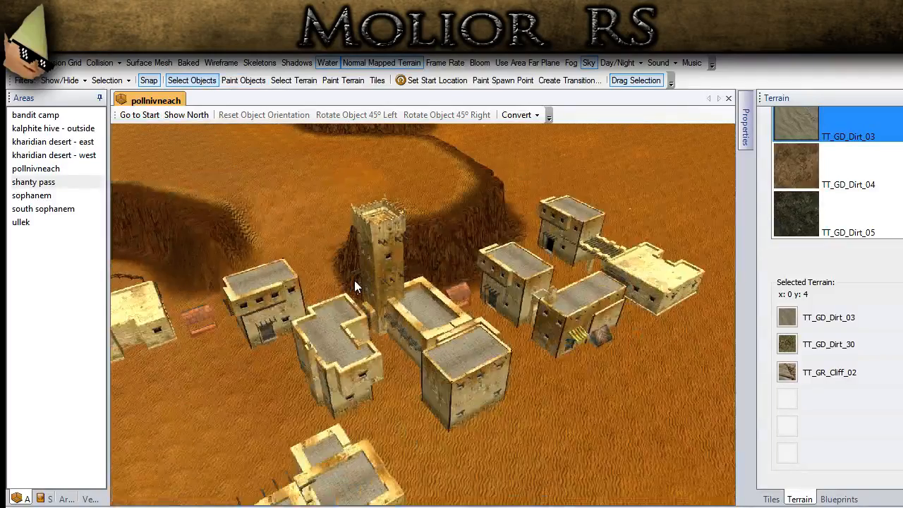
middle_drag(307, 314, 258, 447)
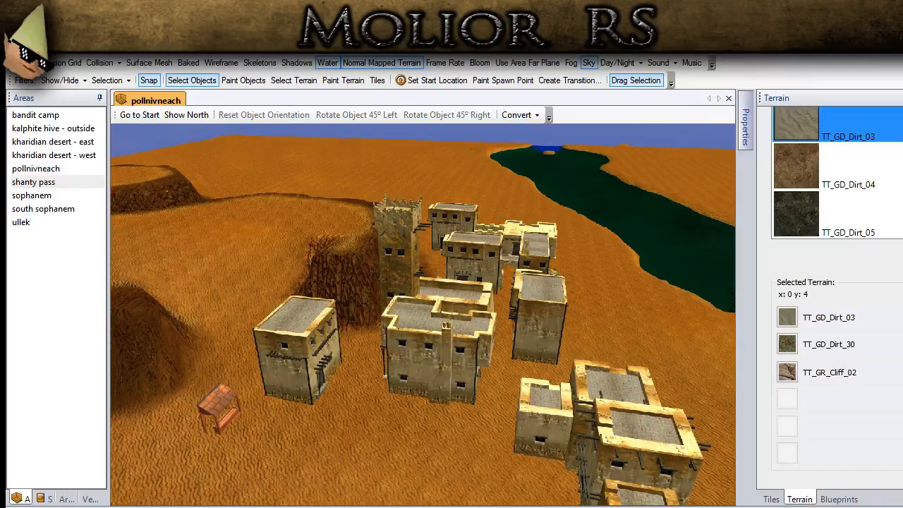
ctrl+drag(311, 281, 516, 320)
click(88, 289)
middle_drag(515, 320, 425, 301)
ctrl+drag(426, 302, 450, 306)
ctrl+drag(396, 362, 635, 416)
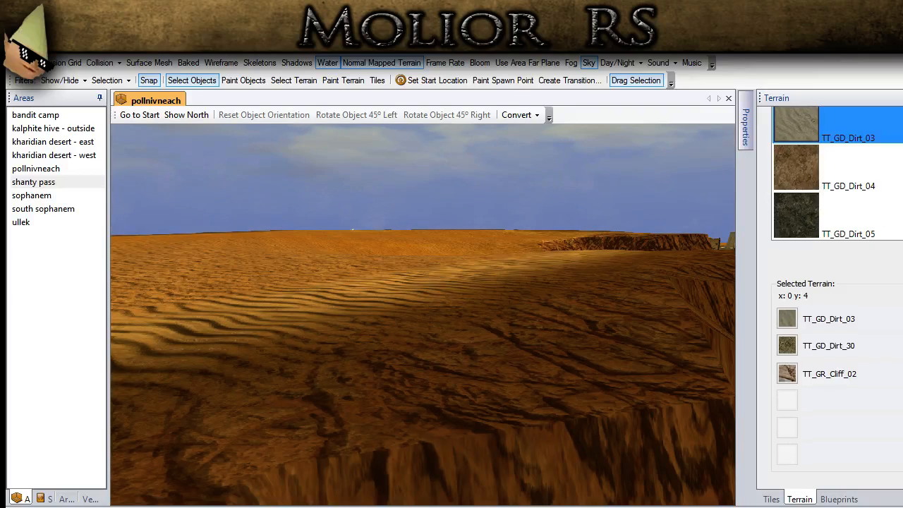
- Switch to terrain editing and choose the Flatten brush for the sandy slope between the two cliff ends
scroll(814, 140, up, 5)
scroll(832, 297, up, 2)
click(827, 146)
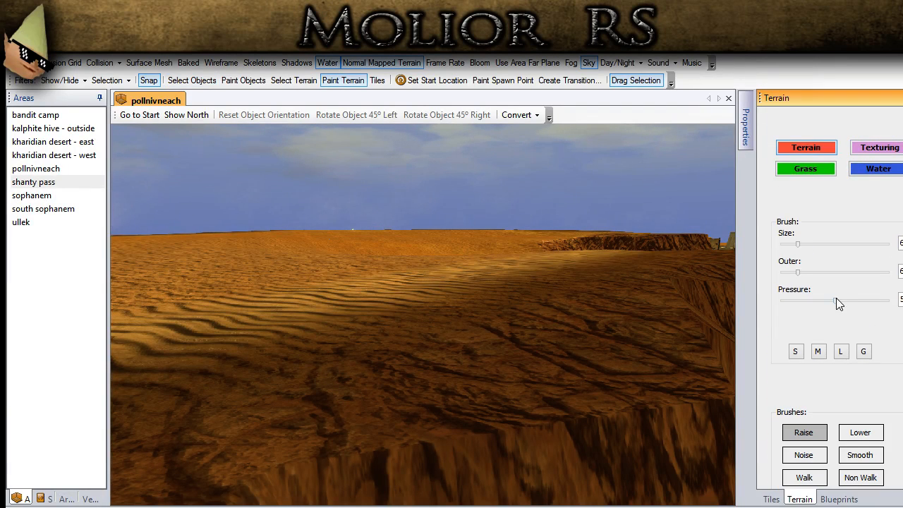
scroll(899, 395, down, 2)
click(802, 443)
mouse_move(409, 312)
middle_down()
mouse_move(397, 339)
mouse_move(362, 354)
middle_up()
key(s)
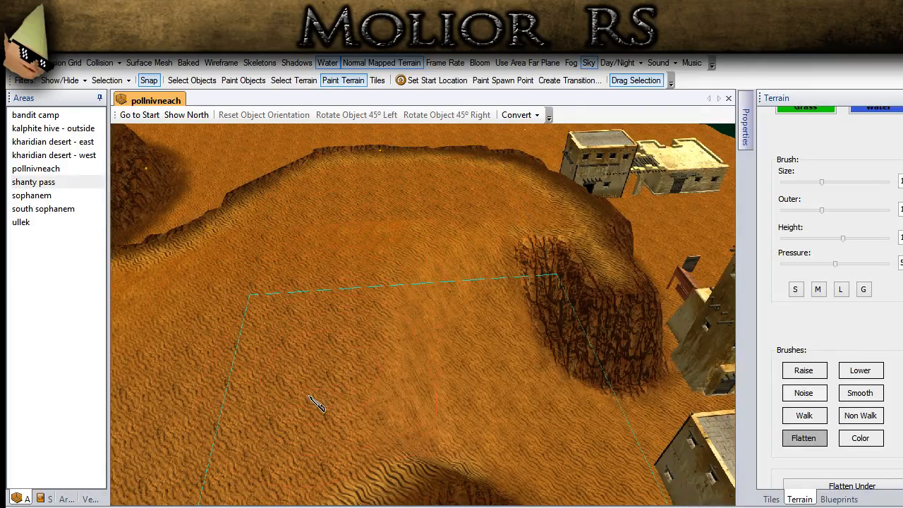
- Smooth the unwalkable patch on the slope between the two cliff ends, using the surface mesh as a temporary guide
click(149, 63)
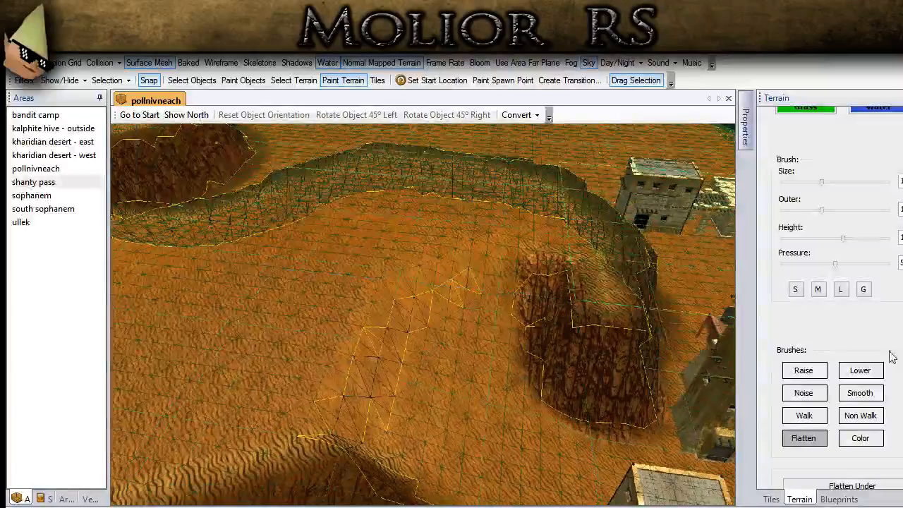
click(858, 388)
mouse_move(376, 417)
mouse_down()
mouse_move(462, 306)
mouse_move(432, 410)
mouse_move(505, 442)
mouse_move(462, 416)
mouse_up()
mouse_move(336, 375)
mouse_down()
mouse_move(494, 286)
mouse_move(431, 376)
mouse_up()
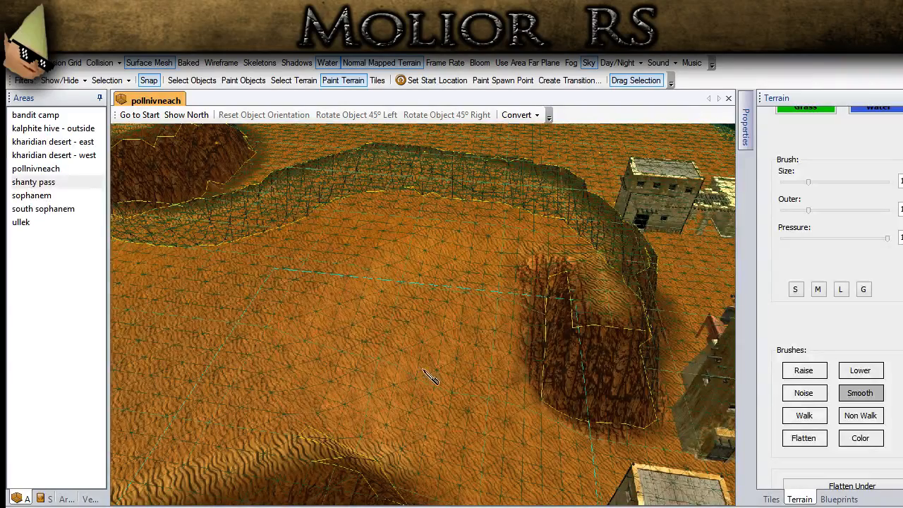
click(165, 64)
- Place the first Adobe Structure 1 placeable from RWS_Adobe on the plateau near its curved rim and shift it slightly
middle_drag(380, 264, 550, 326)
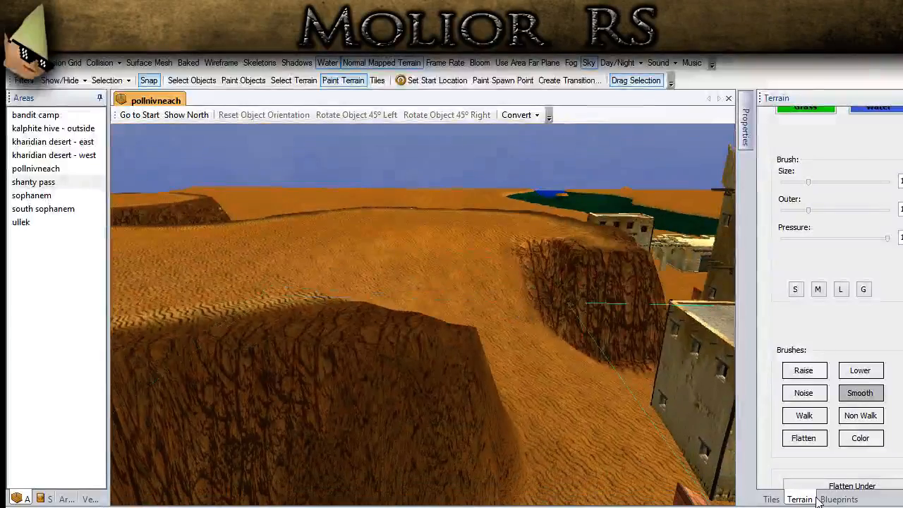
click(826, 499)
click(839, 340)
scroll(840, 342, up, 2)
click(839, 328)
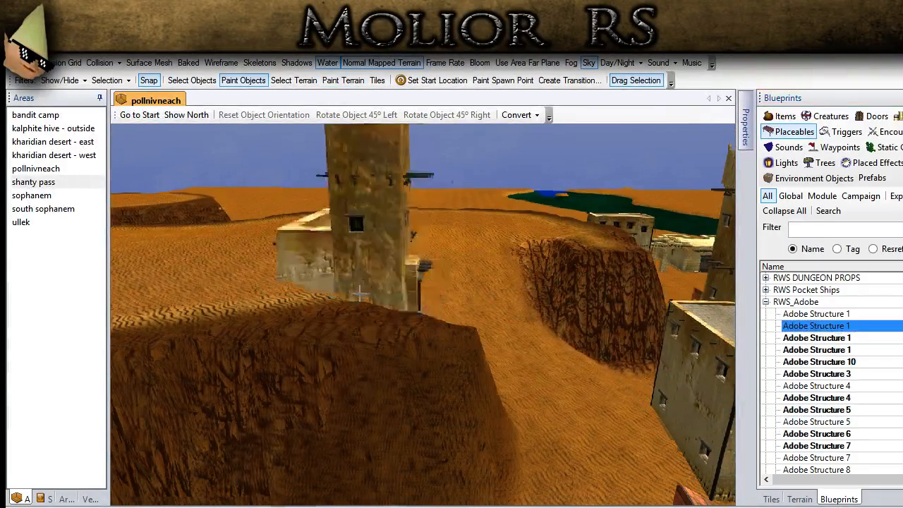
middle_drag(352, 264, 356, 296)
click(815, 317)
mouse_move(337, 246)
middle_down()
mouse_move(338, 278)
mouse_move(345, 246)
mouse_move(410, 414)
mouse_move(370, 342)
mouse_move(296, 302)
middle_up()
click(208, 82)
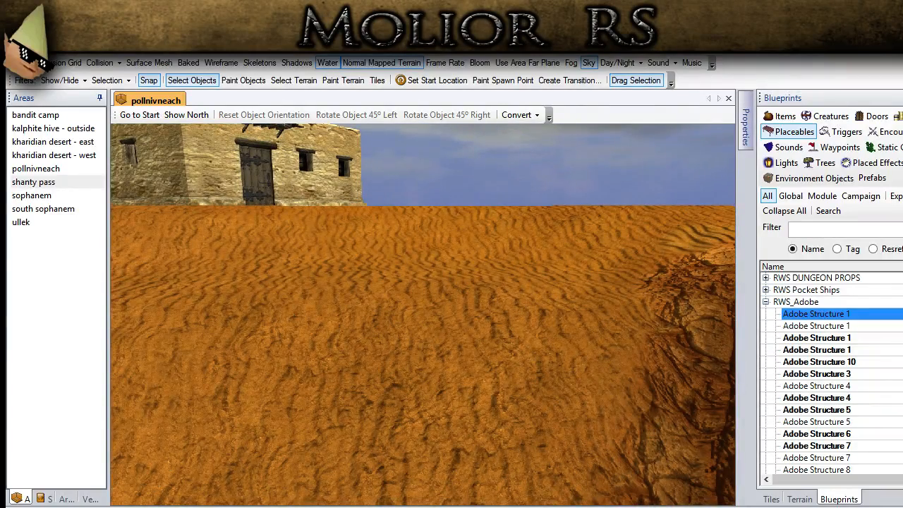
middle_drag(296, 302, 336, 289)
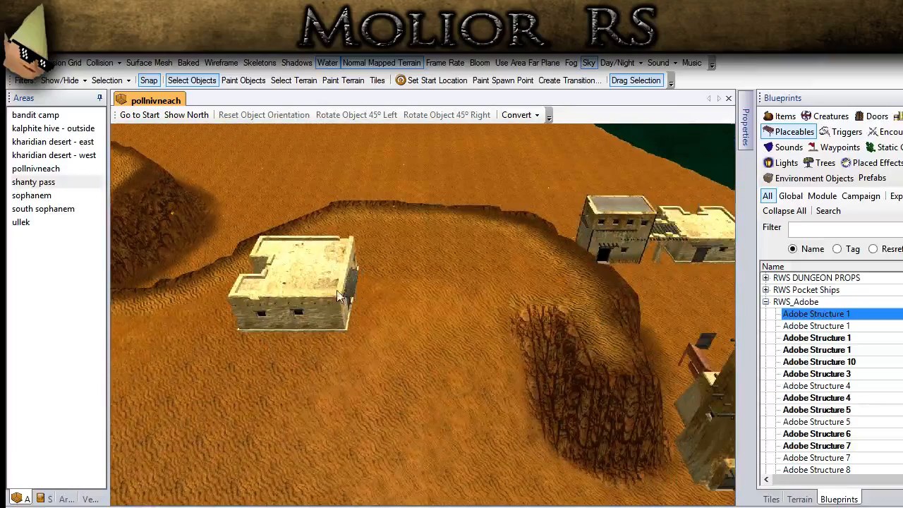
mouse_move(321, 292)
mouse_down()
mouse_move(367, 291)
mouse_move(351, 296)
mouse_up()
- Return to terrain editing with the Flatten brush and set it to size M for the plateau beside the new building
click(799, 499)
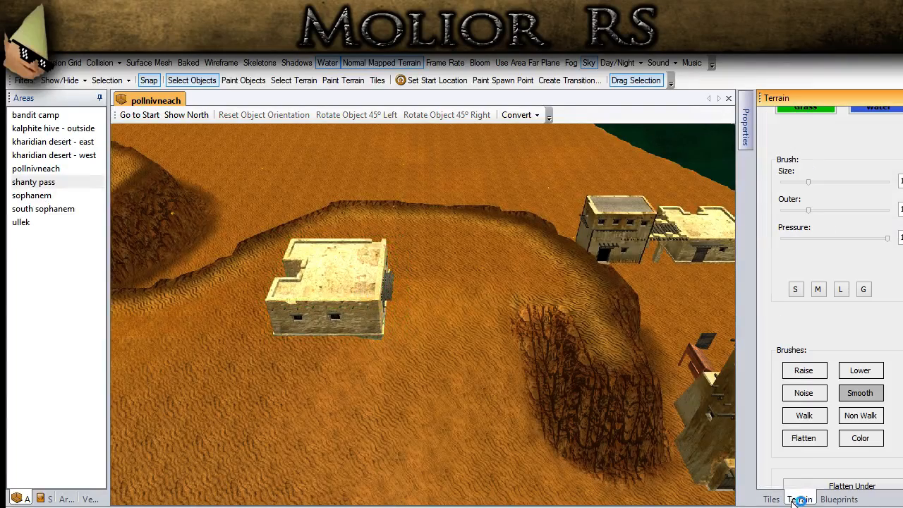
click(803, 438)
scroll(341, 349, up, 1)
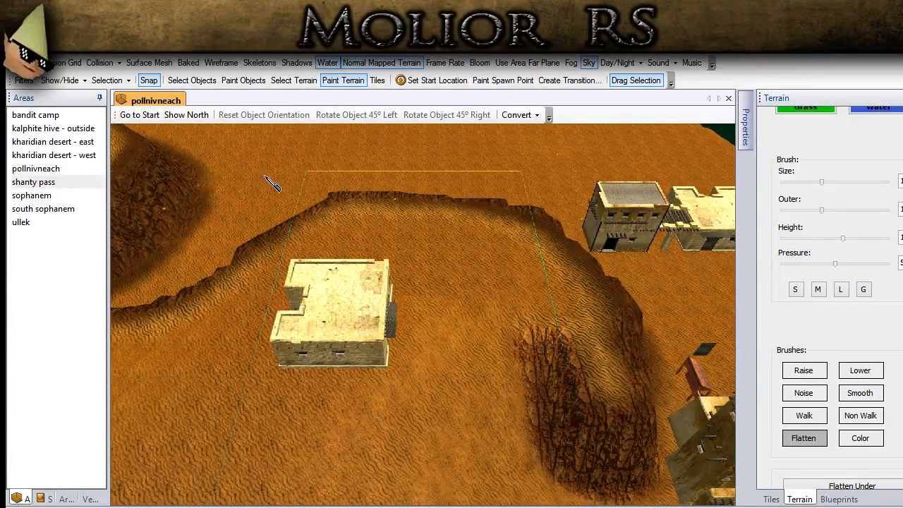
click(192, 80)
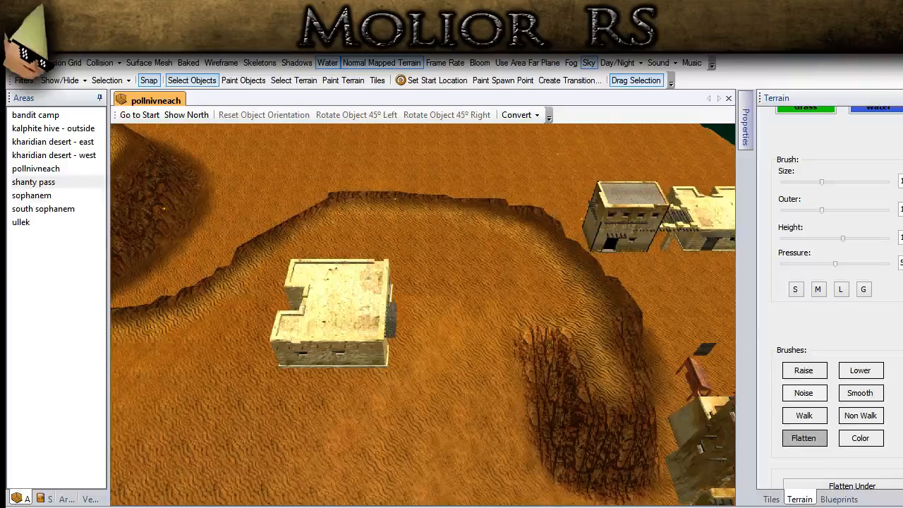
middle_drag(479, 437, 163, 300)
mouse_move(418, 331)
middle_down()
mouse_move(357, 435)
mouse_move(469, 353)
mouse_move(322, 342)
mouse_move(411, 343)
middle_up()
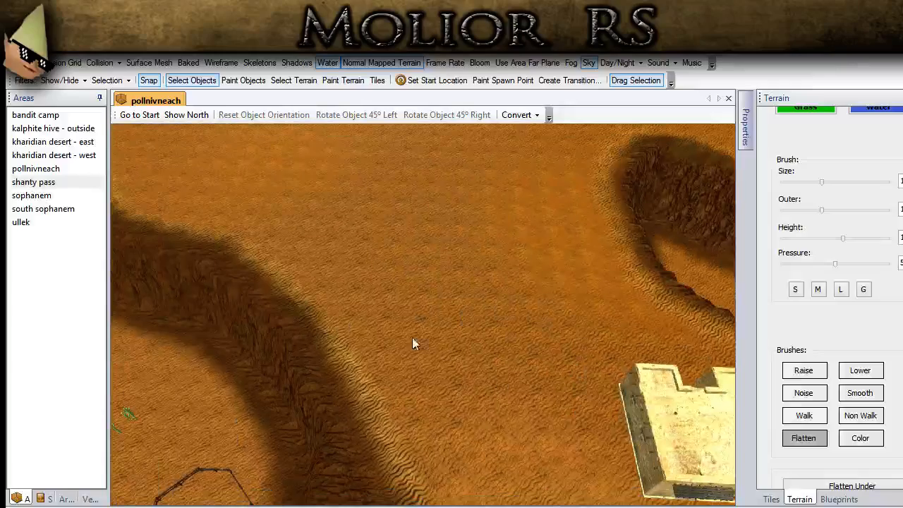
click(817, 289)
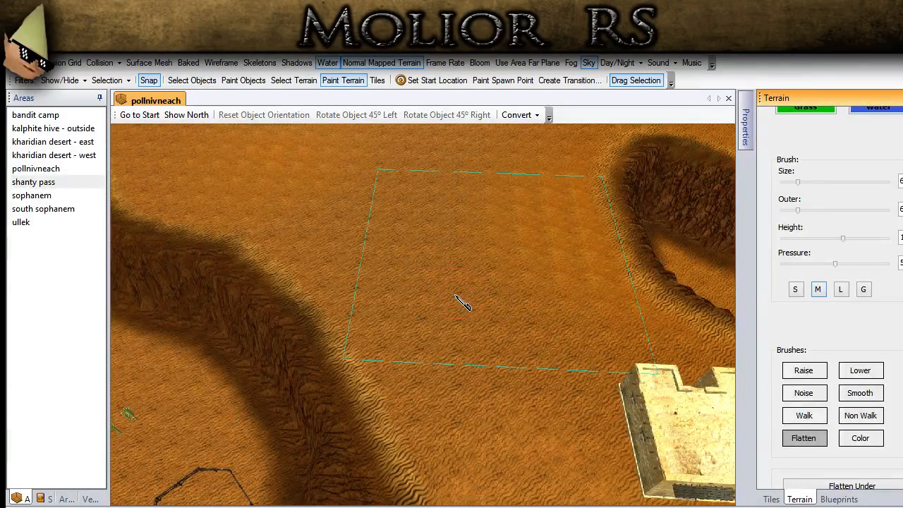
middle_drag(465, 300, 598, 212)
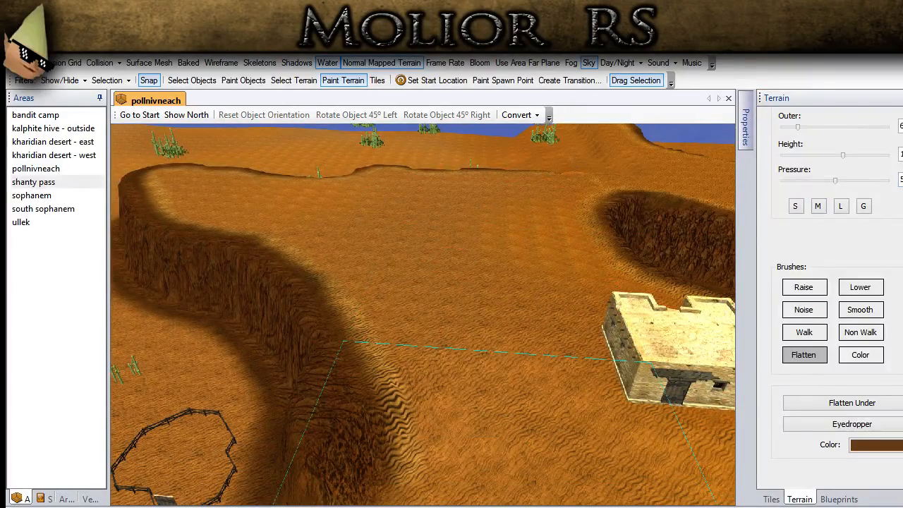
- Try to flatten a step across the plateau beside the new building with an increased flatten height
drag(902, 155, 900, 154)
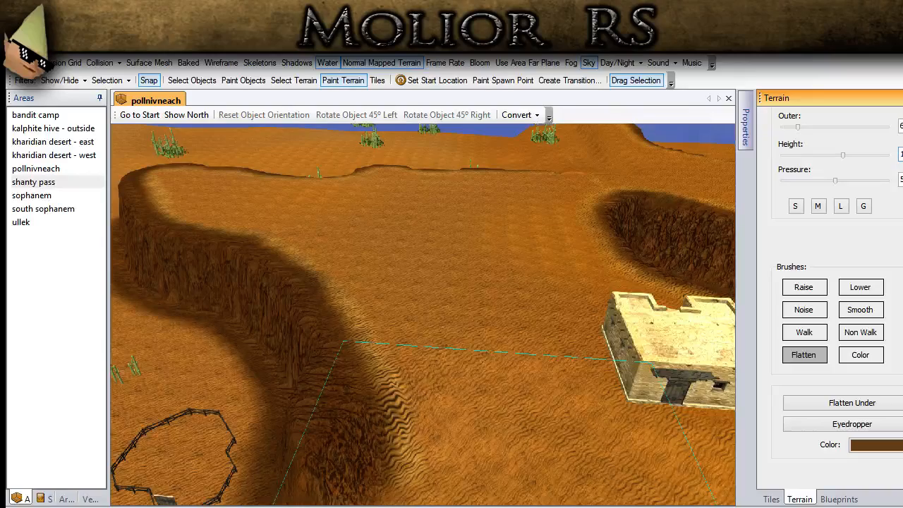
mouse_move(547, 296)
middle_down()
mouse_move(520, 318)
mouse_move(520, 338)
mouse_move(372, 353)
mouse_move(324, 373)
mouse_move(343, 368)
middle_up()
scroll(344, 367, down, 2)
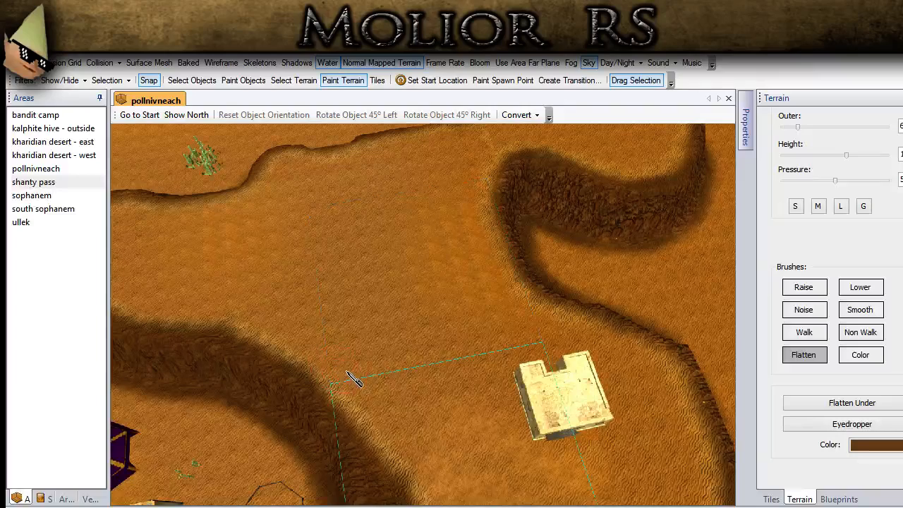
mouse_move(347, 378)
mouse_down()
mouse_move(522, 323)
mouse_move(536, 309)
mouse_up()
middle_drag(441, 376, 501, 374)
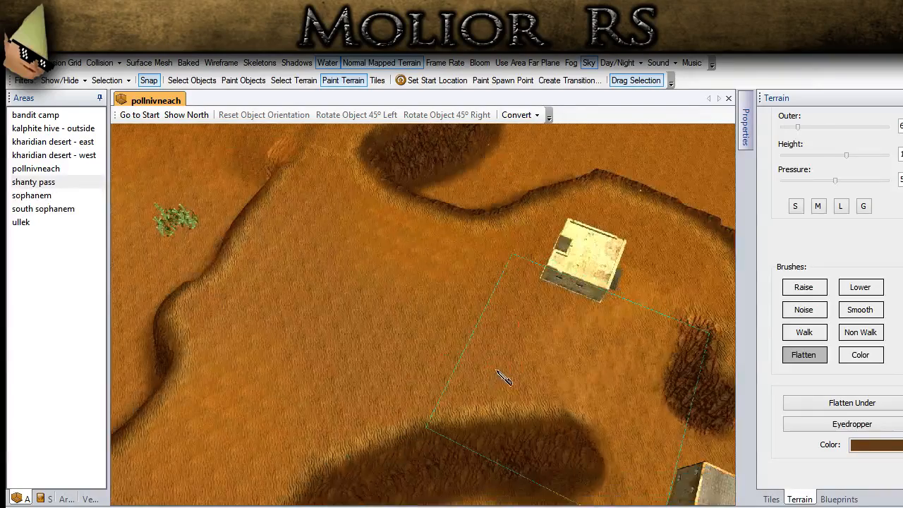
drag(425, 419, 478, 241)
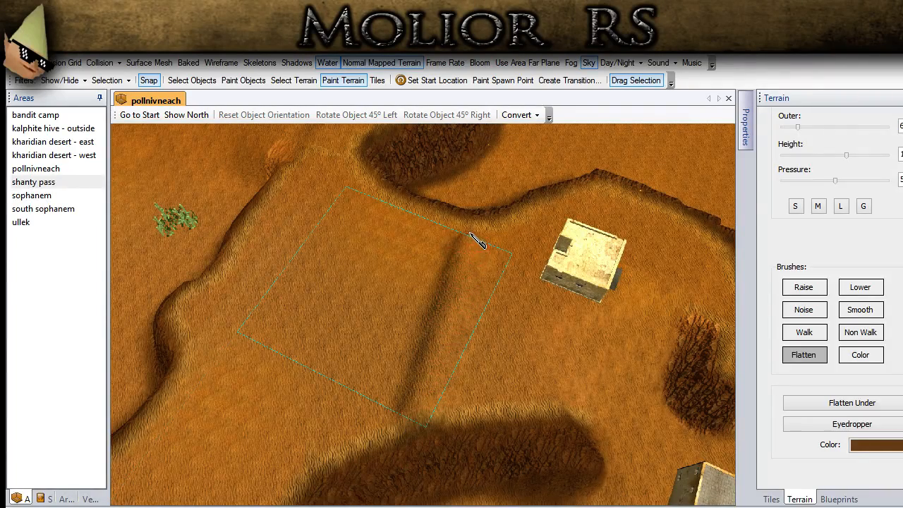
mouse_move(507, 278)
middle_down()
mouse_move(441, 218)
mouse_move(432, 228)
middle_up()
key(ctrl+z)
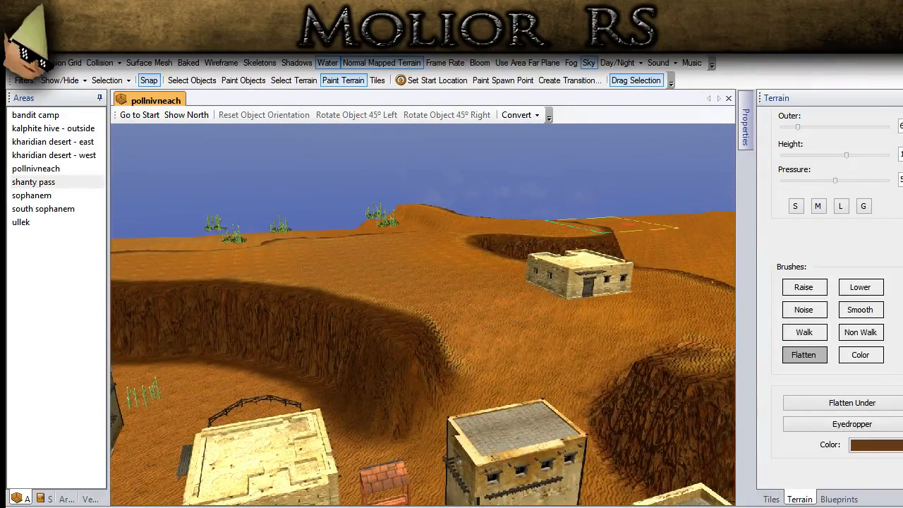
- Reduce the flatten height slightly, flatten the plateau beside the building with an L brush, and show the surface mesh
click(901, 154)
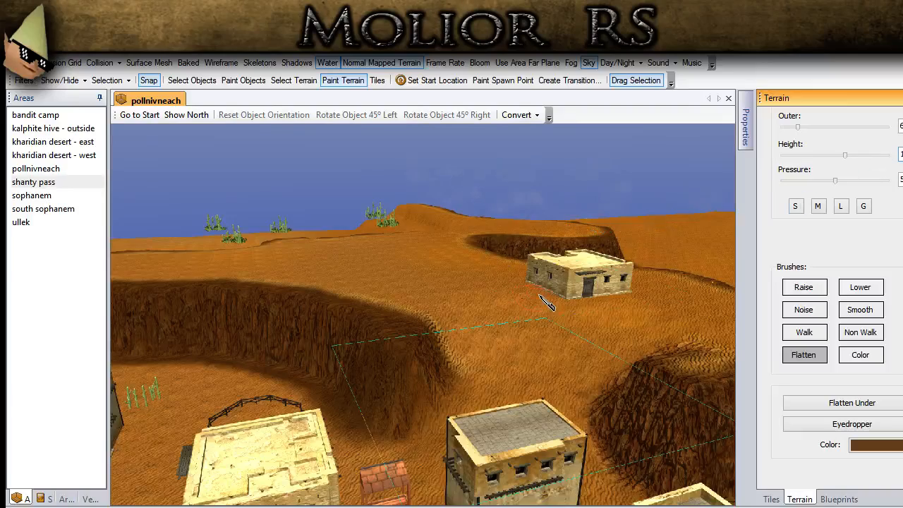
middle_drag(542, 298, 546, 323)
click(847, 210)
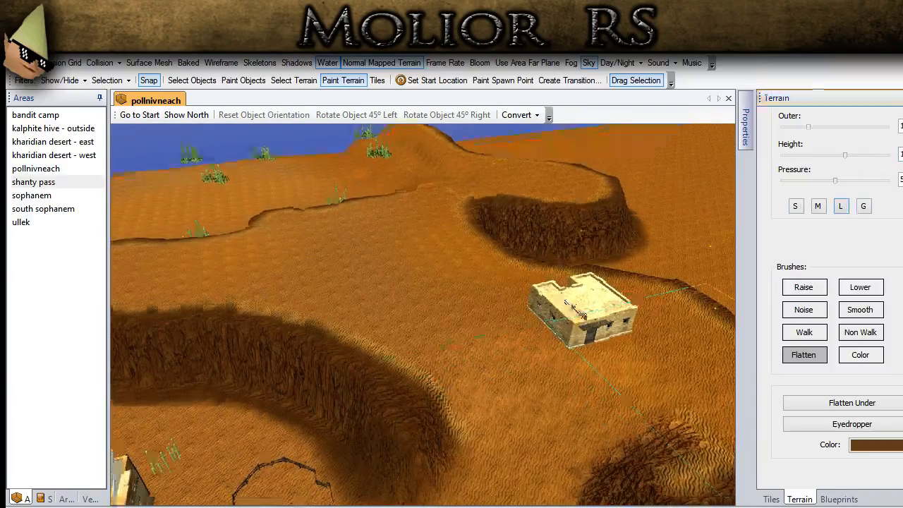
middle_drag(635, 285, 618, 347)
drag(468, 397, 461, 223)
middle_drag(500, 354, 170, 159)
click(149, 62)
middle_drag(238, 158, 589, 312)
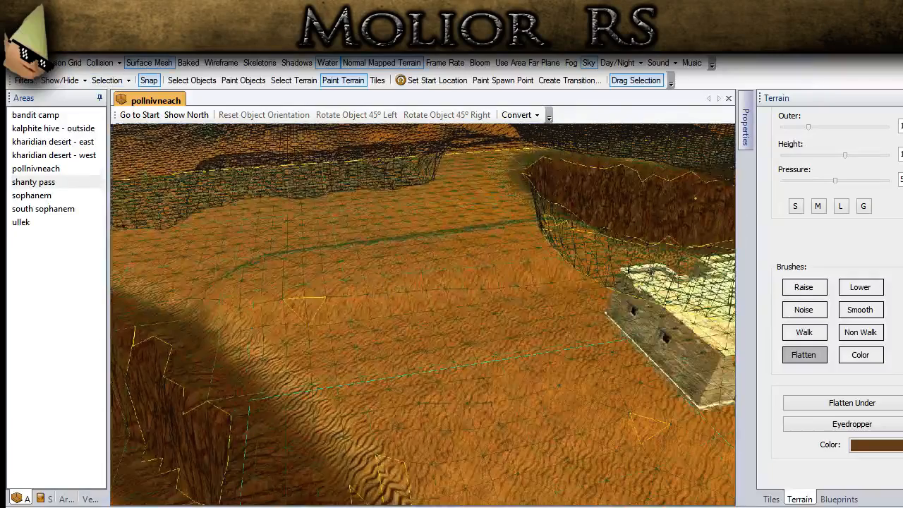
- Readjust the flatten height and extend the flattened step across the plateau between its two rims
click(882, 163)
middle_drag(328, 313, 286, 372)
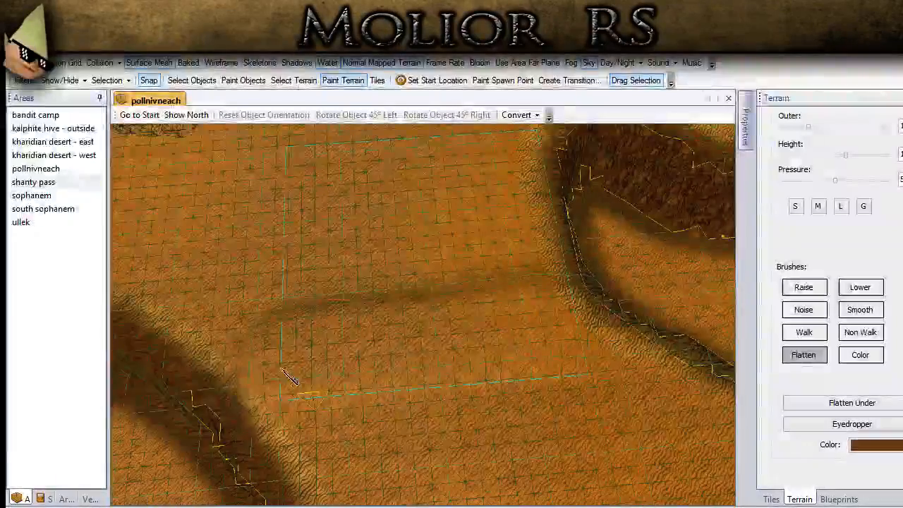
mouse_move(241, 363)
mouse_down()
mouse_move(399, 354)
mouse_move(547, 317)
mouse_up()
mouse_move(548, 317)
middle_down()
mouse_move(558, 306)
mouse_move(462, 315)
middle_up()
drag(462, 315, 605, 379)
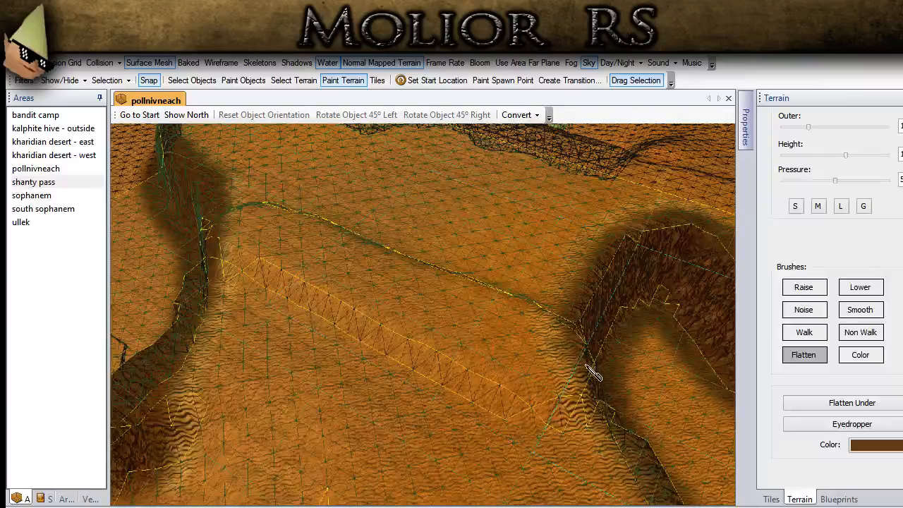
- Flatten along the edge of the step across the plateau with the brush at size M
click(815, 210)
mouse_move(528, 354)
mouse_down()
mouse_move(545, 380)
mouse_move(585, 387)
mouse_move(492, 370)
mouse_move(586, 391)
mouse_move(562, 414)
mouse_up()
middle_drag(529, 393, 448, 366)
mouse_move(397, 348)
middle_down()
mouse_move(373, 361)
mouse_move(358, 350)
middle_up()
mouse_move(359, 342)
mouse_down()
mouse_move(348, 363)
mouse_move(314, 379)
mouse_up()
middle_drag(278, 396, 388, 392)
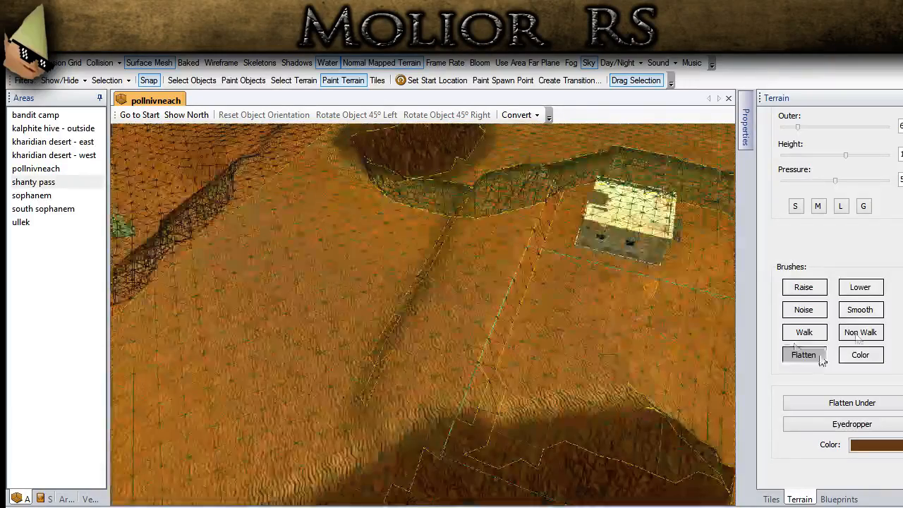
- Smooth the flattened step across the plateau with a G-size brush and hide the surface mesh
click(867, 311)
mouse_move(511, 381)
middle_down()
mouse_move(543, 380)
mouse_move(536, 388)
middle_up()
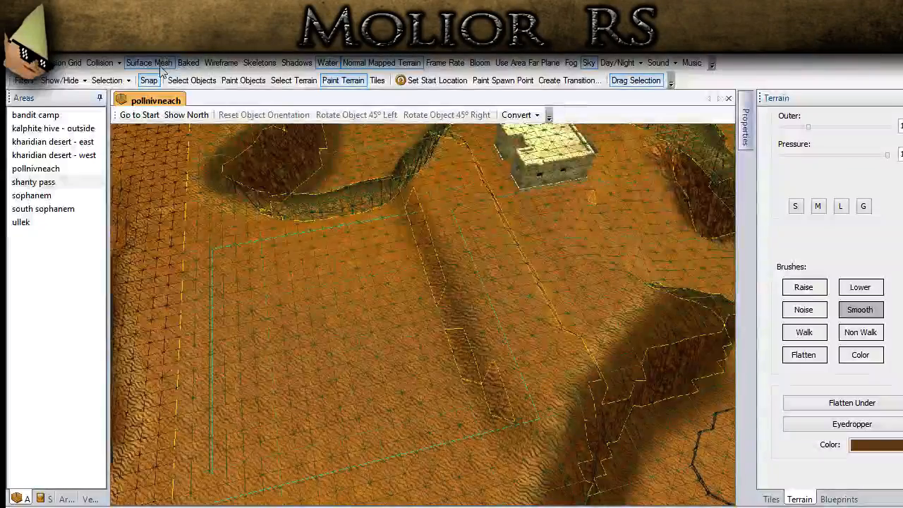
mouse_move(517, 453)
mouse_down()
mouse_move(464, 417)
mouse_move(452, 332)
mouse_move(412, 353)
mouse_up()
click(861, 206)
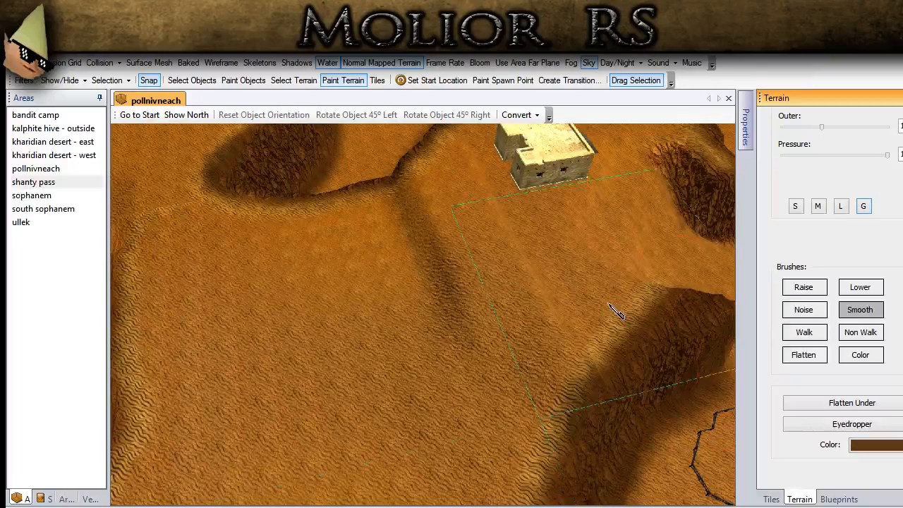
drag(443, 285, 421, 304)
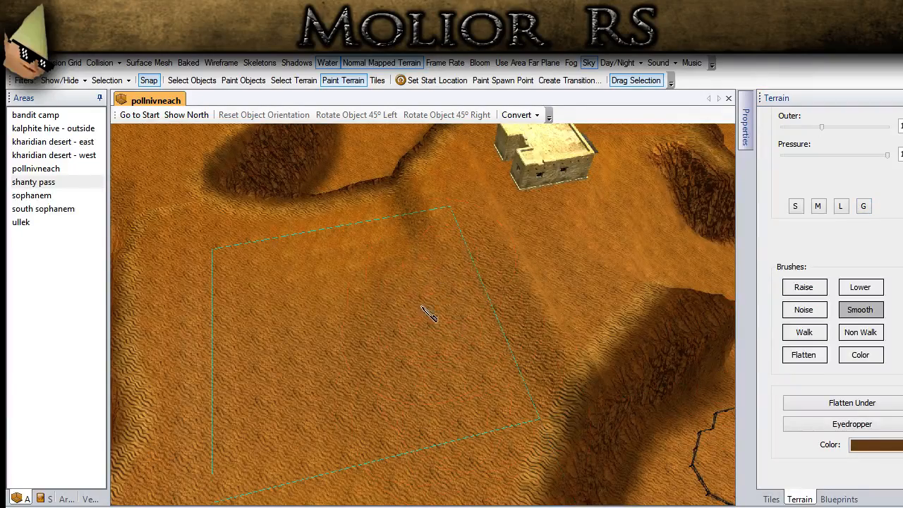
middle_drag(421, 304, 419, 292)
drag(423, 246, 460, 208)
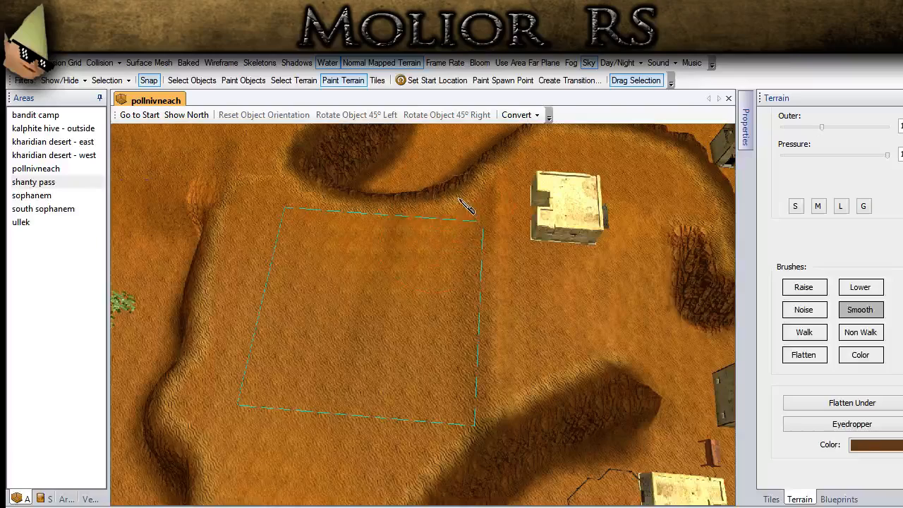
middle_drag(372, 417, 454, 414)
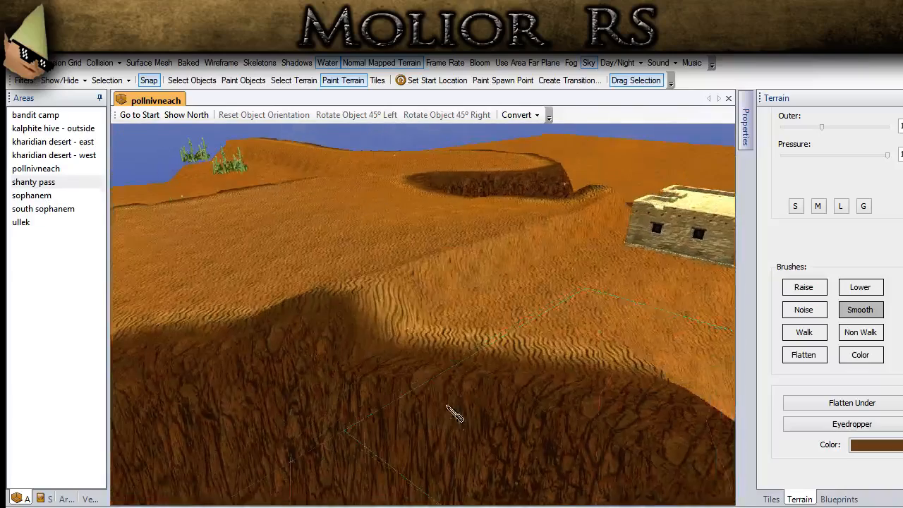
scroll(818, 155, up, 3)
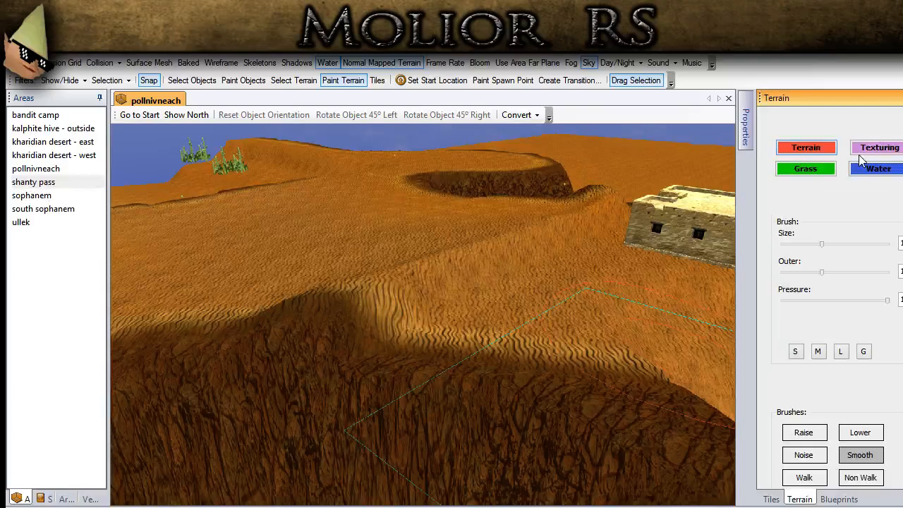
- Paint the TT_GR_Cliff_02 texture along the face of the plateau step up to the existing cliff, with brush size and outer at 3
click(873, 151)
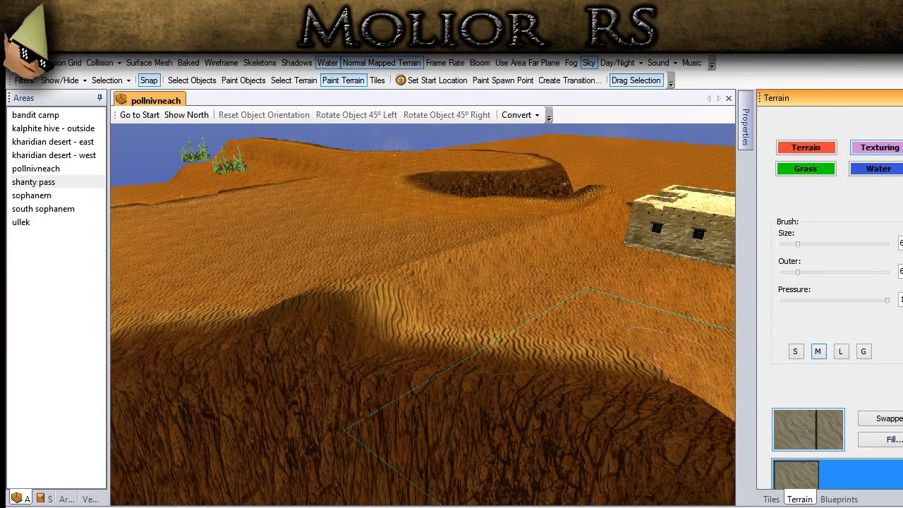
scroll(836, 296, down, 5)
click(784, 374)
middle_drag(419, 351, 381, 342)
scroll(836, 303, up, 1)
scroll(835, 304, up, 5)
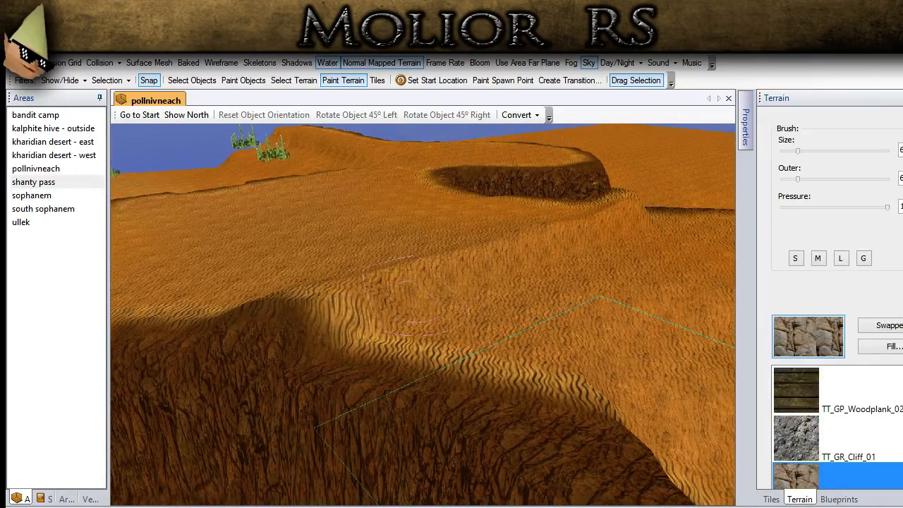
click(899, 150)
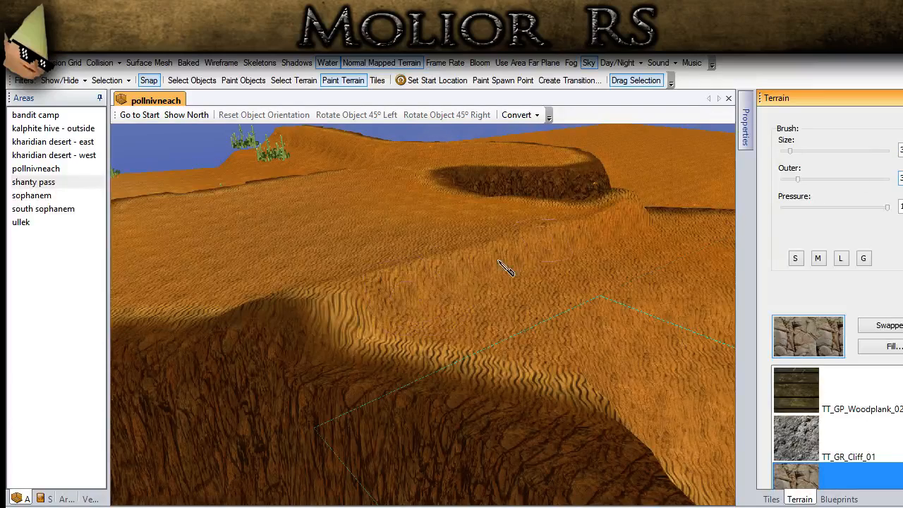
mouse_move(317, 326)
mouse_down()
mouse_move(395, 290)
mouse_move(589, 241)
mouse_up()
middle_drag(612, 224, 502, 275)
middle_drag(378, 253, 362, 252)
mouse_move(352, 275)
mouse_down()
mouse_move(399, 298)
mouse_move(520, 327)
mouse_move(597, 318)
mouse_move(596, 303)
mouse_up()
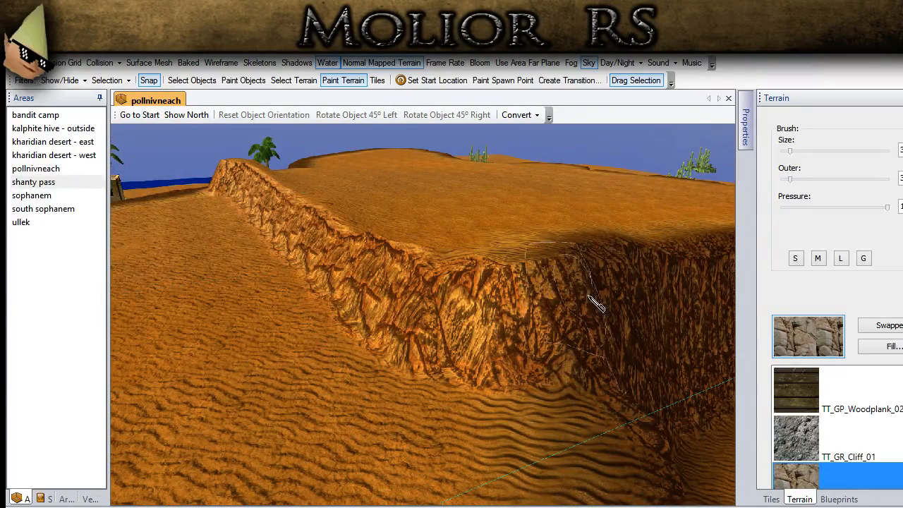
- Shade the rock face of the plateau step dark brown with the Color brush, with size and outer at 4
scroll(836, 303, up, 3)
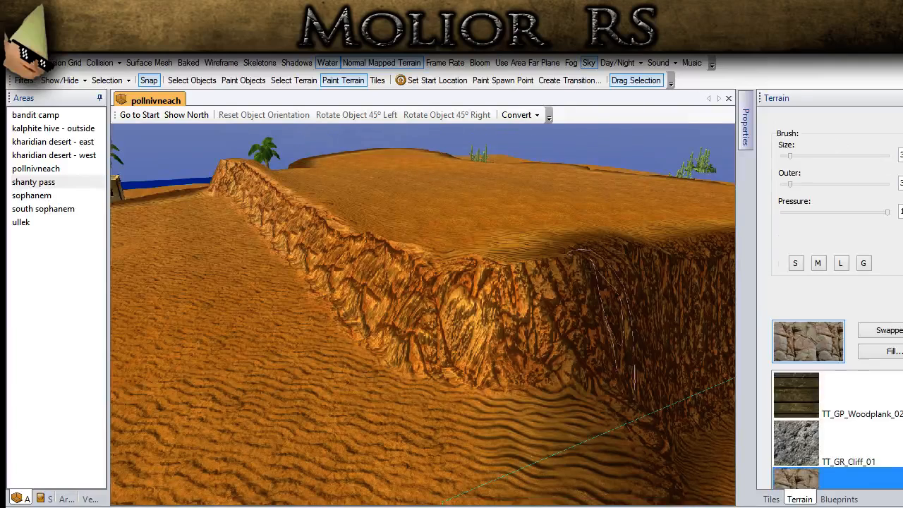
click(824, 155)
scroll(836, 304, down, 4)
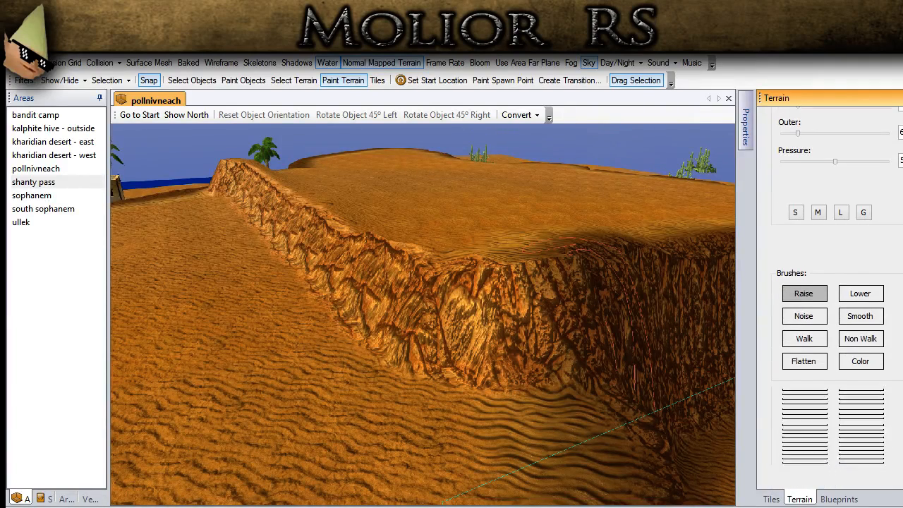
click(862, 360)
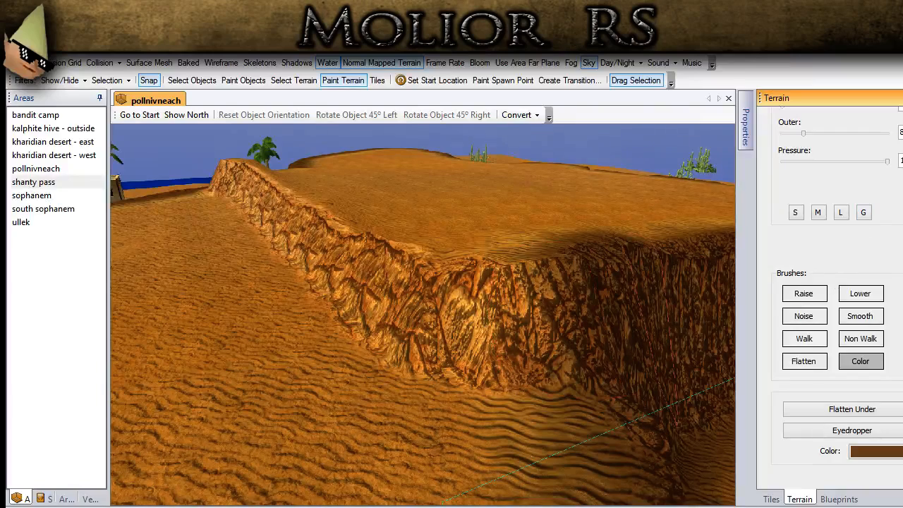
scroll(837, 303, up, 2)
mouse_move(654, 295)
mouse_down()
mouse_move(599, 335)
mouse_move(514, 346)
mouse_move(445, 332)
mouse_move(369, 282)
mouse_up()
mouse_move(368, 283)
middle_down()
mouse_move(536, 327)
mouse_move(654, 382)
middle_up()
mouse_move(637, 361)
mouse_down()
mouse_move(430, 349)
mouse_move(198, 304)
mouse_move(144, 317)
mouse_up()
mouse_move(145, 317)
middle_down()
mouse_move(419, 308)
mouse_move(500, 322)
mouse_move(451, 371)
middle_up()
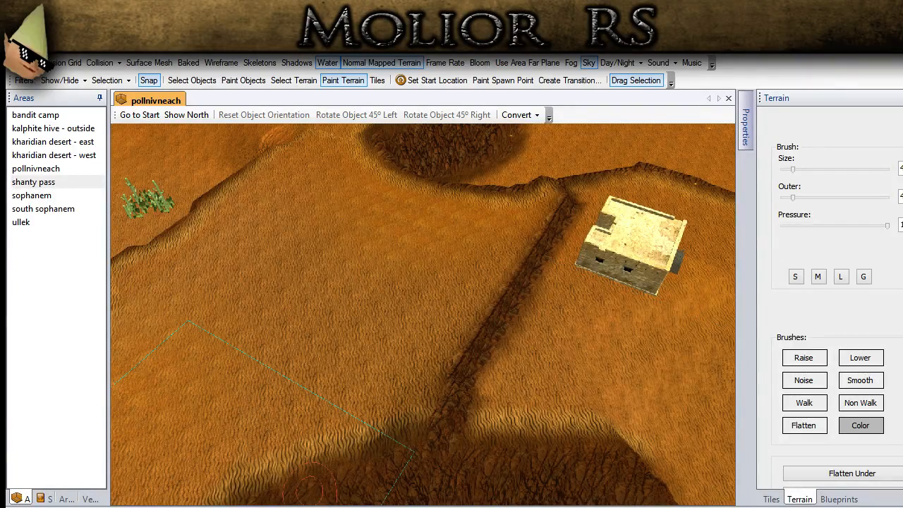
scroll(544, 399, down, 5)
scroll(557, 314, up, 4)
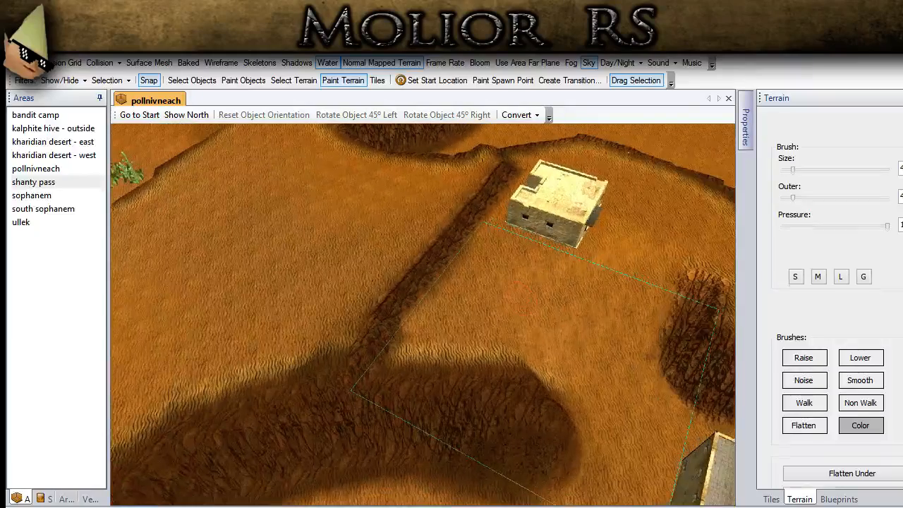
- Paint the TT_GD_Dirt_03 texture along the upper edge of the plateau step, from the front cliff junction to the rear rim
scroll(832, 303, up, 3)
click(880, 148)
scroll(839, 303, down, 5)
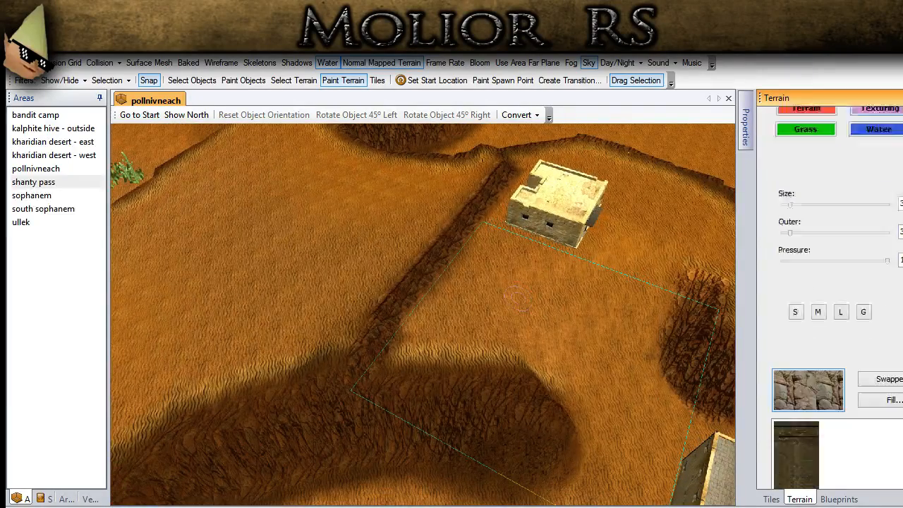
click(790, 353)
middle_drag(368, 365, 405, 383)
middle_drag(349, 413, 411, 426)
drag(427, 405, 433, 400)
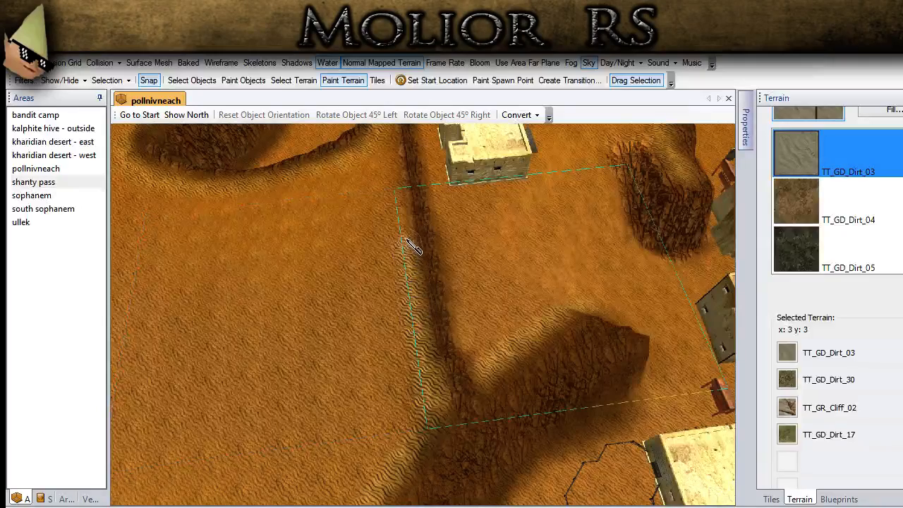
middle_drag(414, 265, 451, 413)
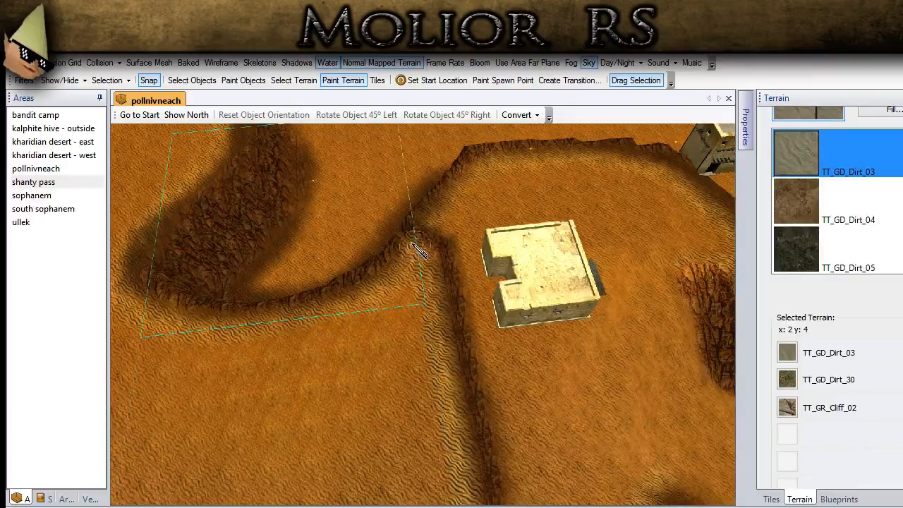
- Switch to object selection and look over the town and ridge plateau from several angles
click(207, 77)
scroll(414, 333, down, 3)
mouse_move(415, 333)
middle_down()
mouse_move(457, 380)
mouse_move(330, 265)
mouse_move(381, 451)
middle_up()
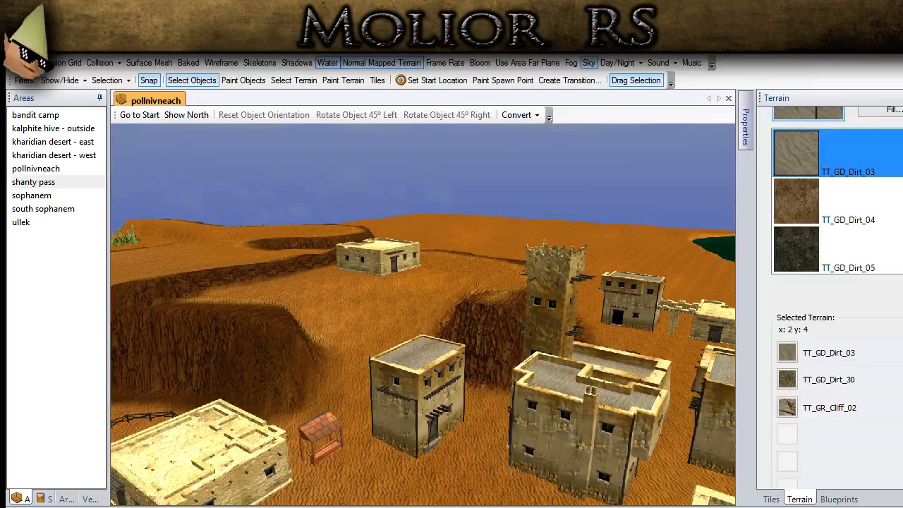
scroll(370, 369, down, 3)
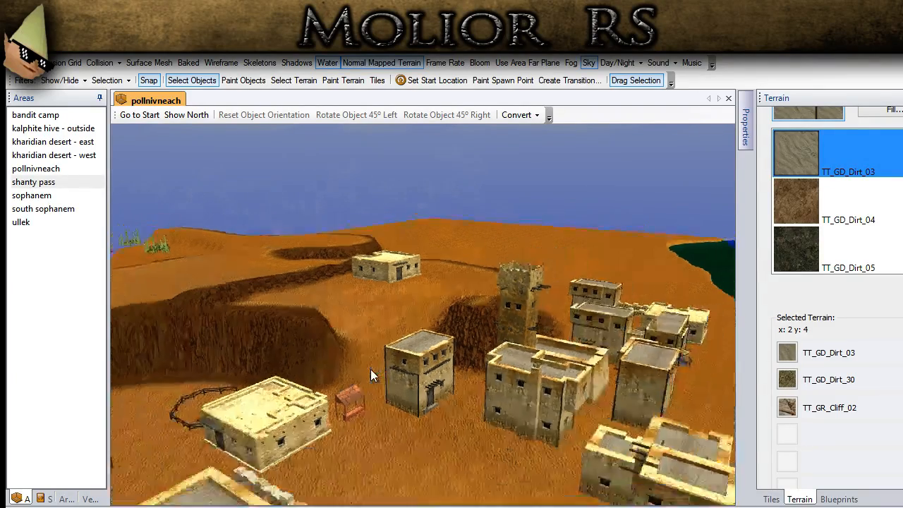
middle_drag(370, 369, 428, 373)
scroll(480, 356, down, 1)
middle_drag(295, 496, 407, 413)
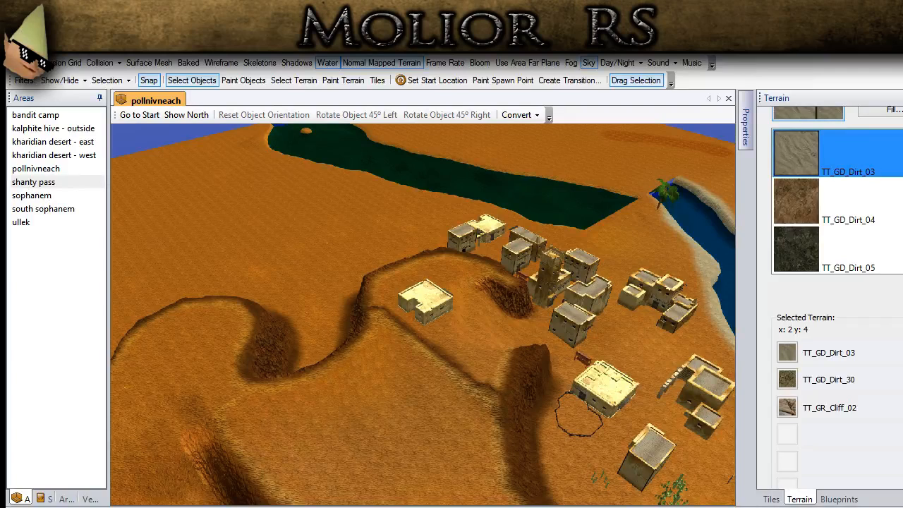
- Show the surface mesh to examine the walkable terrain over the whole area, hide it, and review the map with the grid shown
click(165, 63)
middle_drag(303, 228, 273, 298)
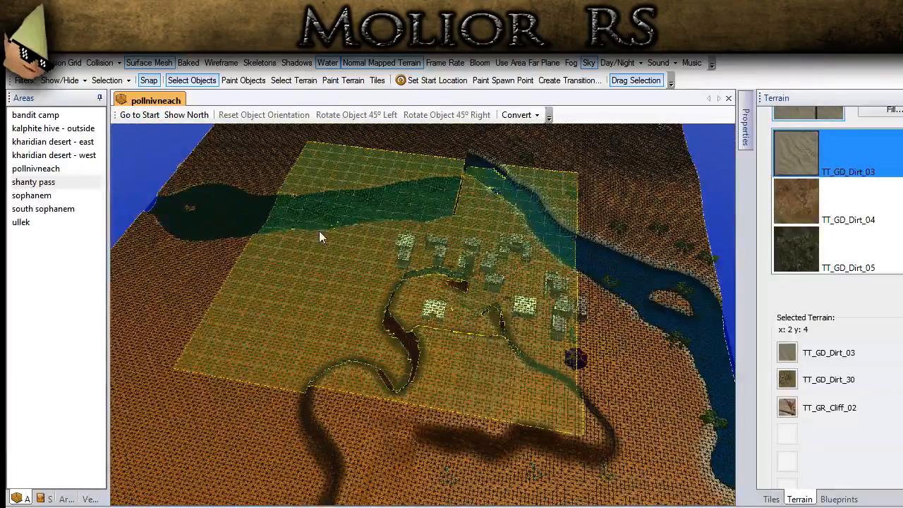
scroll(319, 314, up, 5)
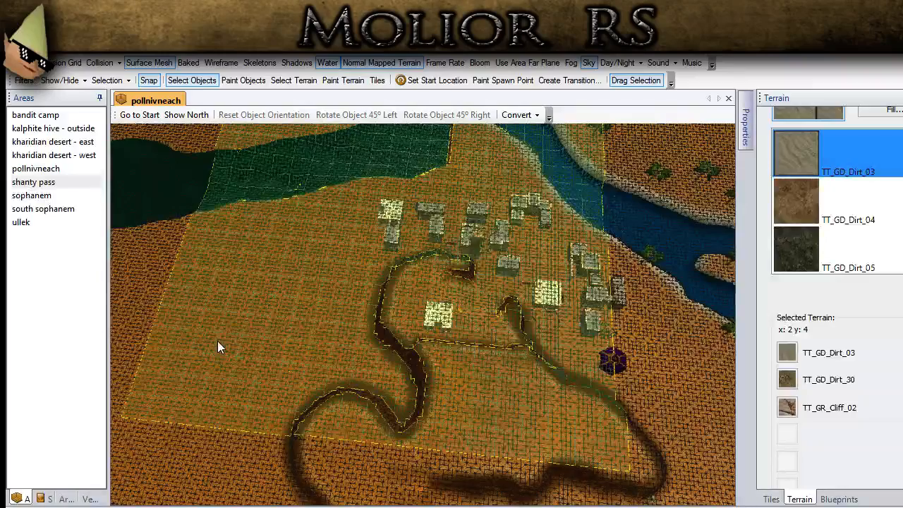
middle_drag(245, 334, 164, 340)
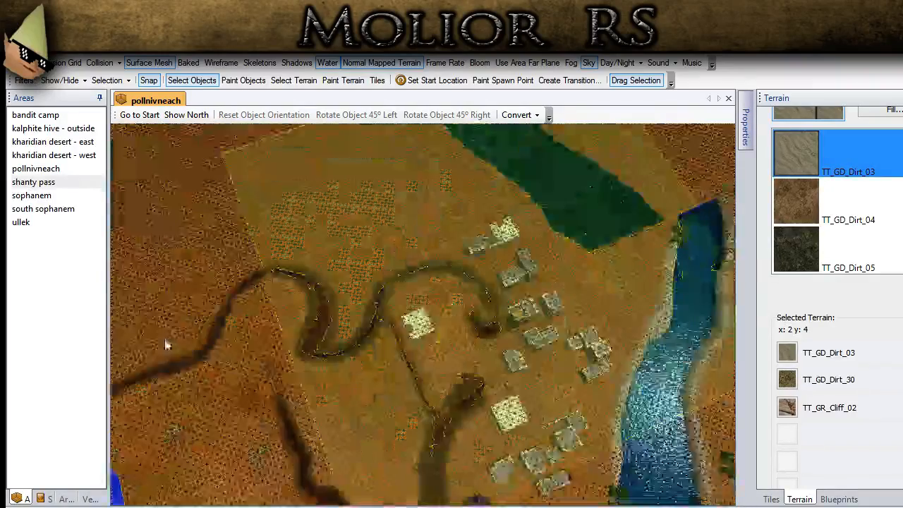
mouse_move(364, 344)
middle_down()
mouse_move(400, 329)
mouse_move(373, 336)
middle_up()
scroll(372, 331, down, 3)
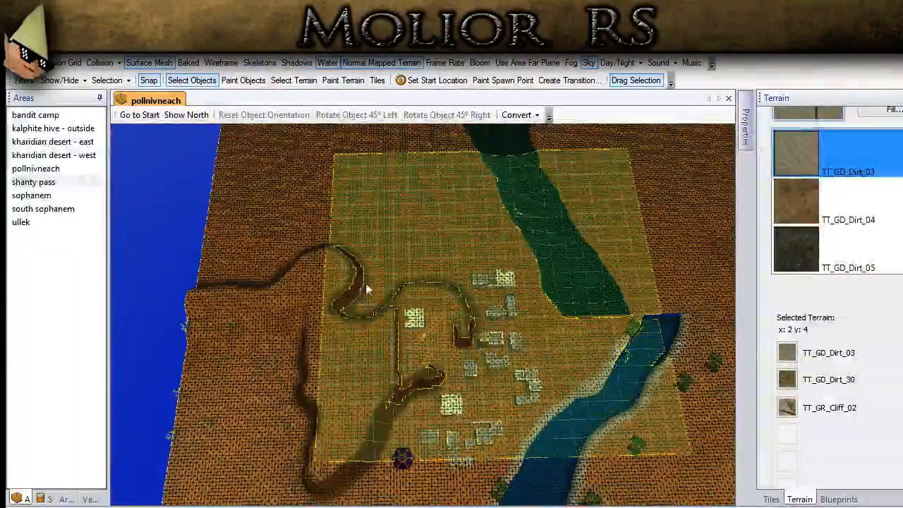
click(162, 62)
middle_drag(217, 191, 264, 310)
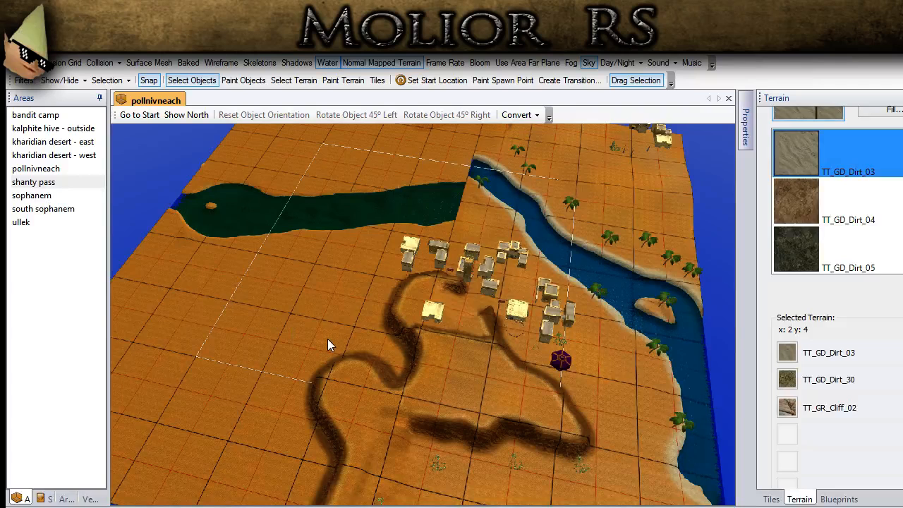
- Reduce the Size of the pollnivneach area in its properties to trim the outer terrain strip at the closed end of the green lake
click(76, 183)
click(83, 160)
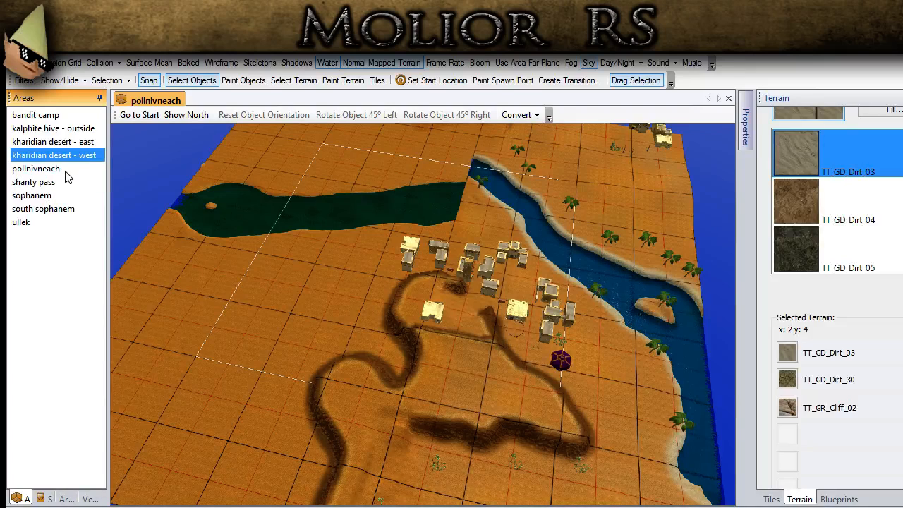
click(67, 171)
click(744, 130)
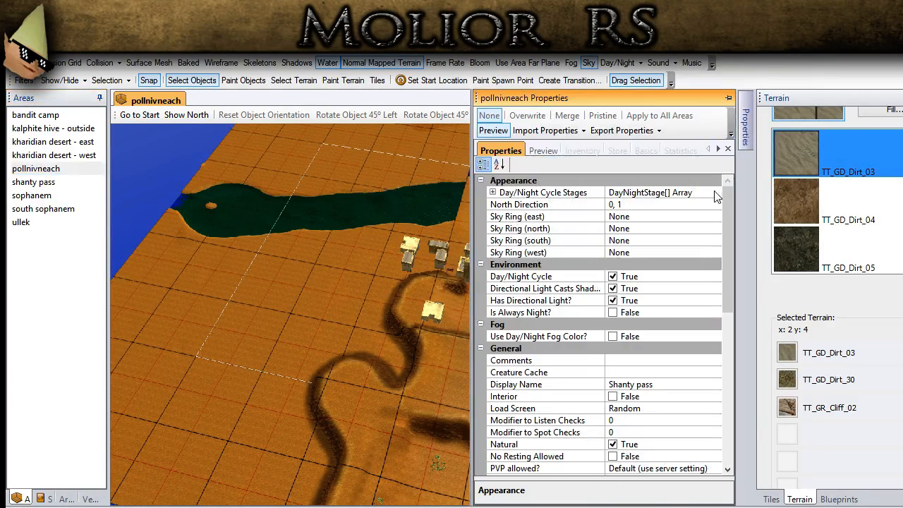
mouse_move(723, 197)
mouse_down()
mouse_move(723, 236)
mouse_move(723, 202)
mouse_up()
click(674, 288)
click(715, 468)
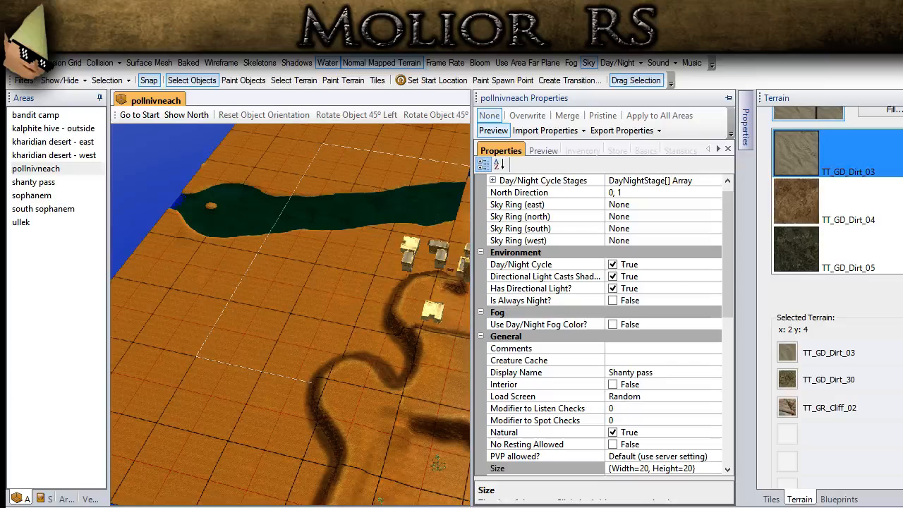
click(574, 400)
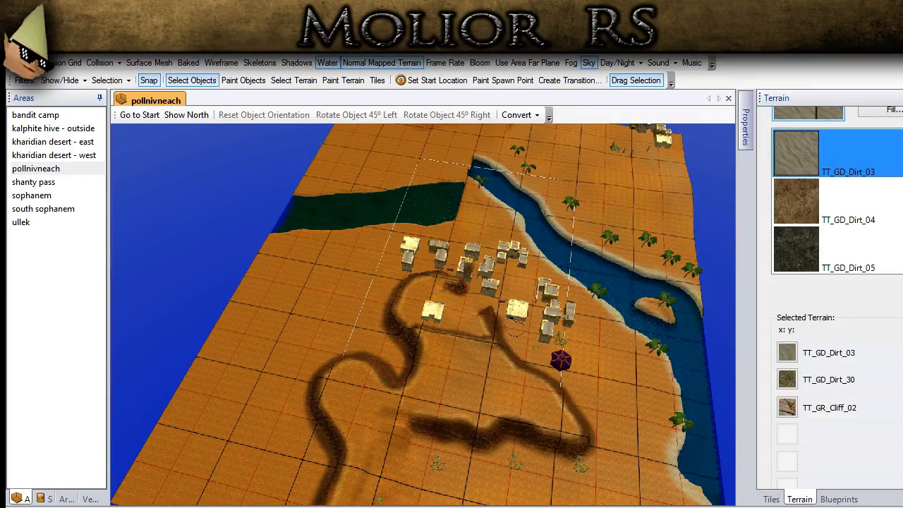
- Inspect the resized area from overhead and ground level, including the cut terrain edge, the lake, the river and the town
middle_drag(342, 403, 462, 172)
middle_drag(326, 288, 408, 199)
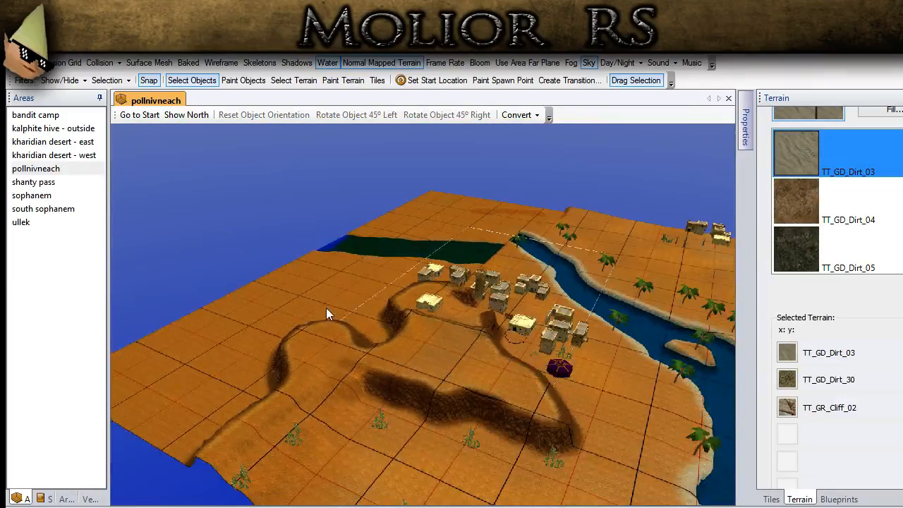
middle_drag(326, 307, 377, 233)
scroll(288, 346, up, 3)
middle_drag(395, 296, 611, 266)
middle_drag(169, 290, 456, 406)
scroll(454, 408, down, 2)
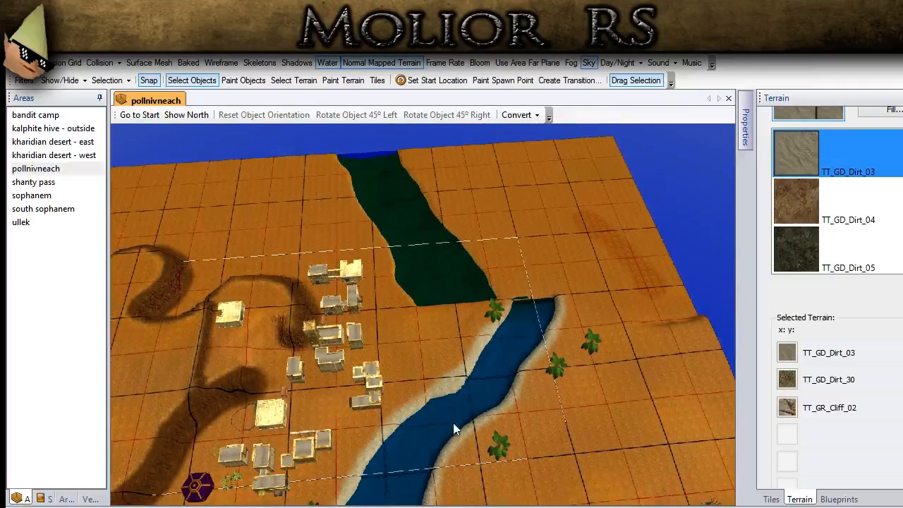
middle_drag(450, 291, 355, 432)
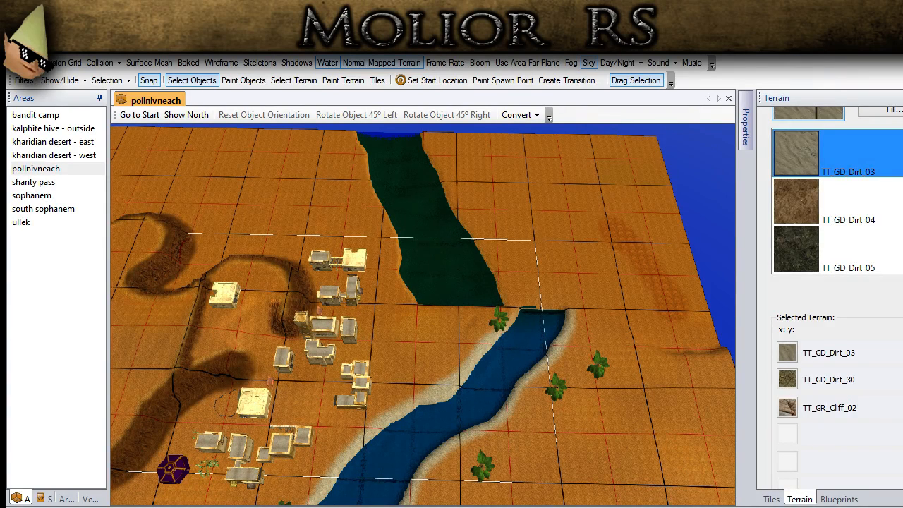
middle_drag(337, 226, 325, 325)
scroll(325, 327, up, 3)
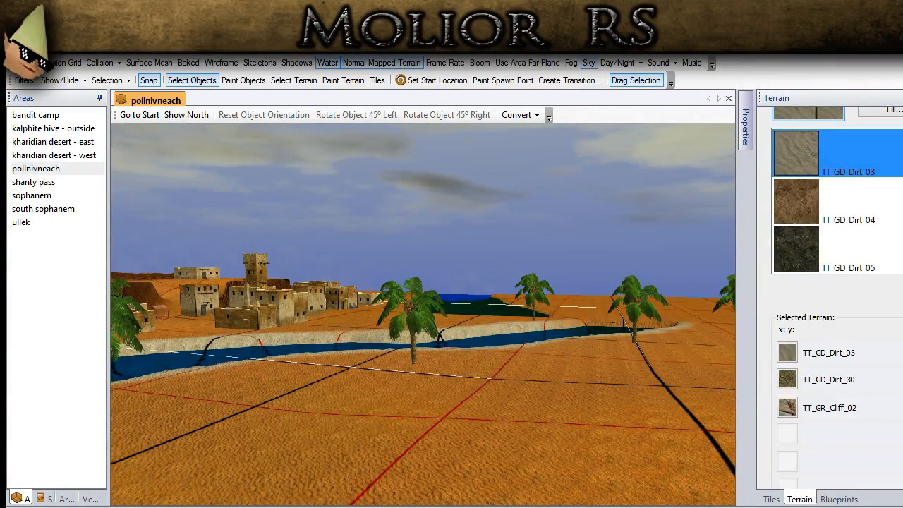
middle_drag(326, 389, 297, 437)
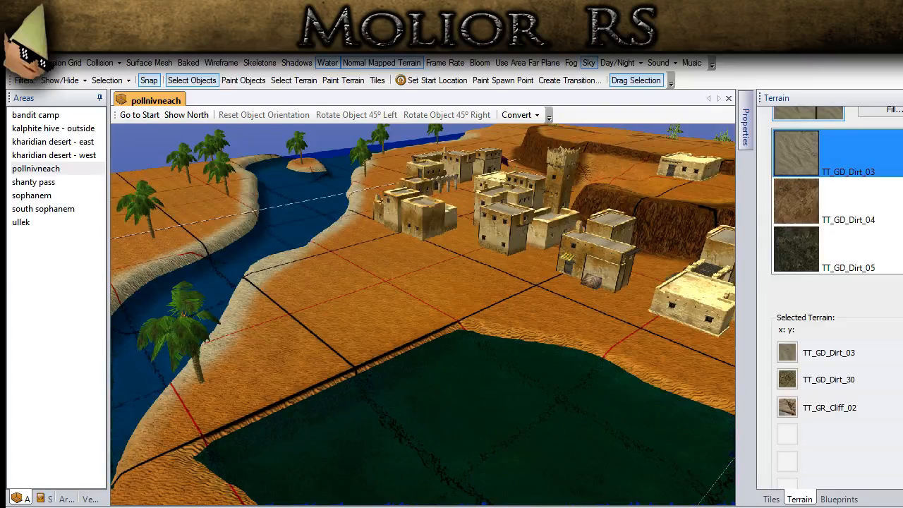
- Fill in the green lake by flattening its basin to the surrounding ground level with a giant, maximum-size Flatten brush
middle_drag(329, 355, 331, 358)
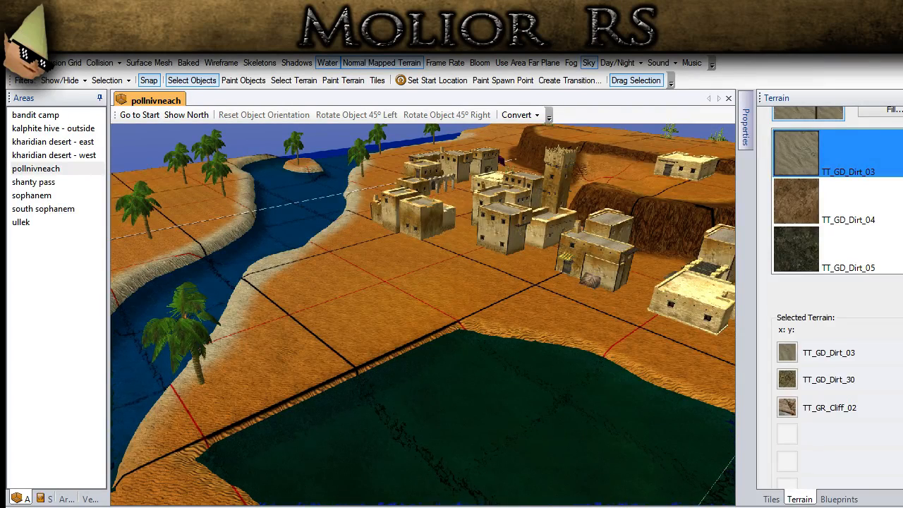
mouse_move(321, 400)
middle_down()
mouse_move(325, 390)
mouse_move(308, 398)
mouse_move(317, 408)
middle_up()
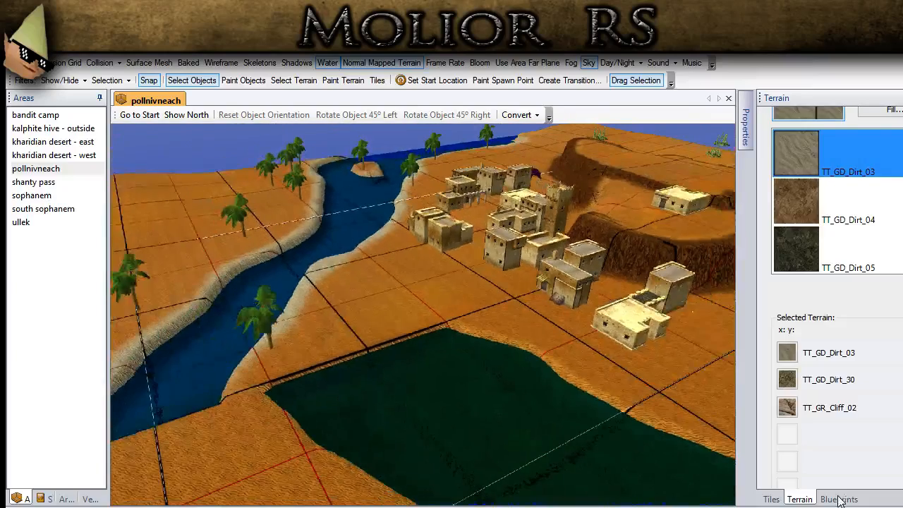
scroll(847, 159, up, 8)
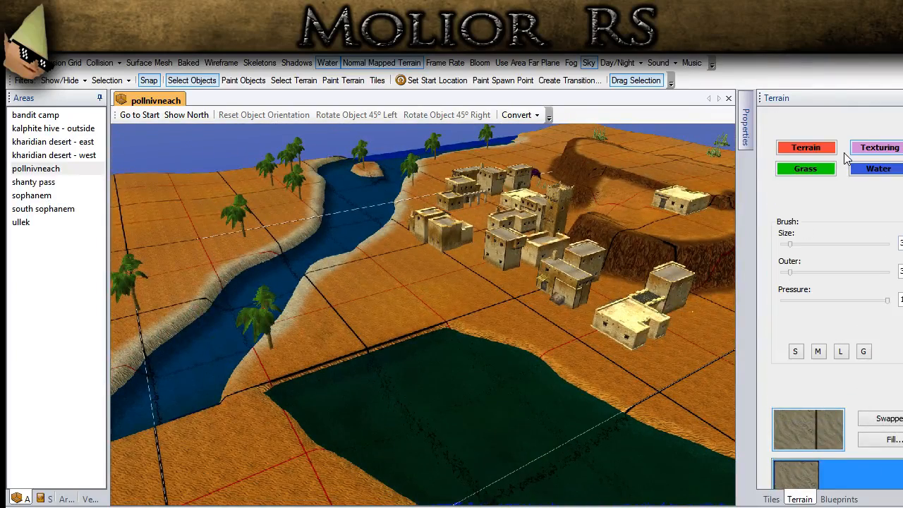
click(807, 149)
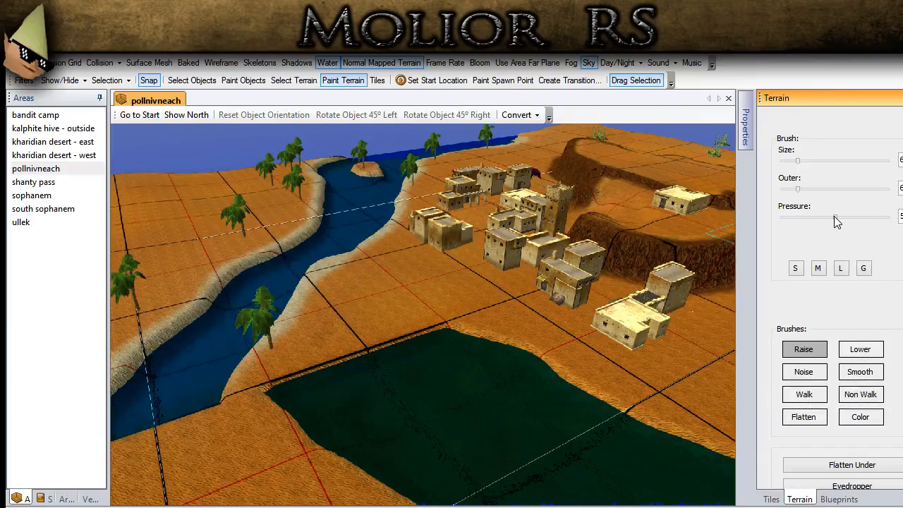
click(813, 416)
click(855, 266)
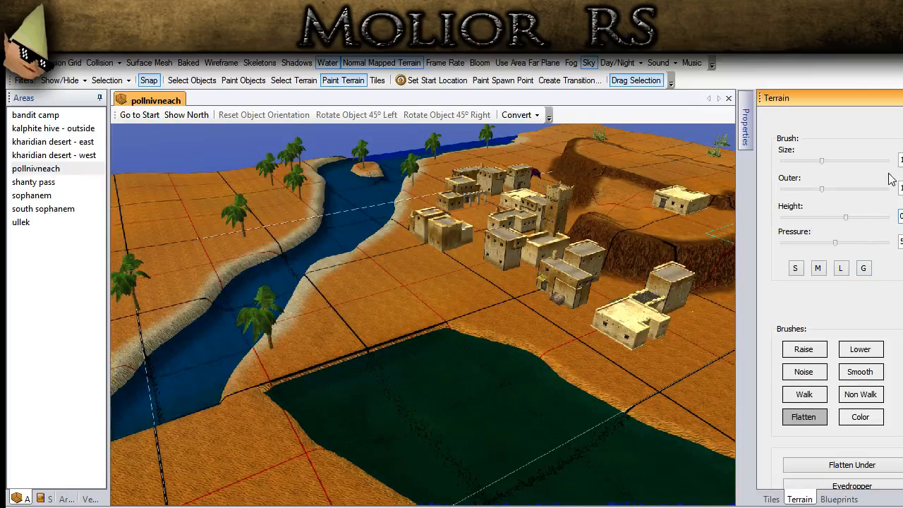
drag(822, 161, 887, 162)
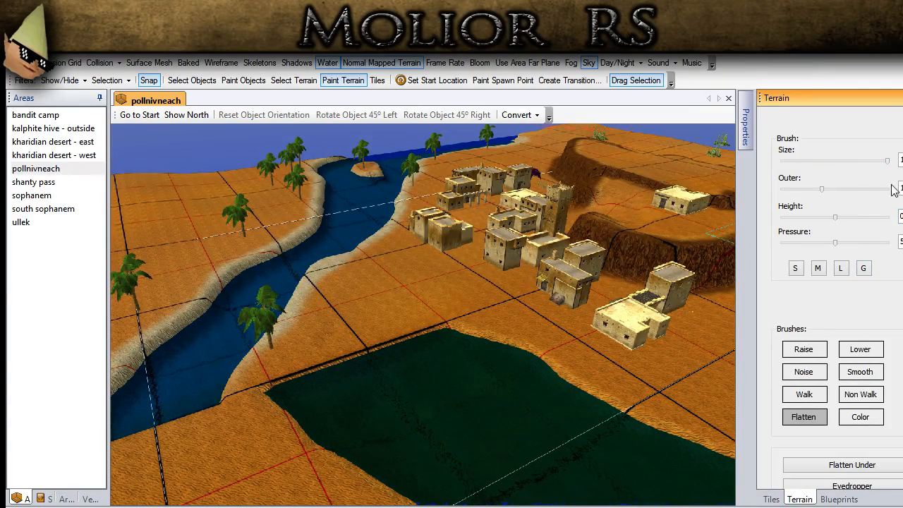
scroll(432, 379, down, 10)
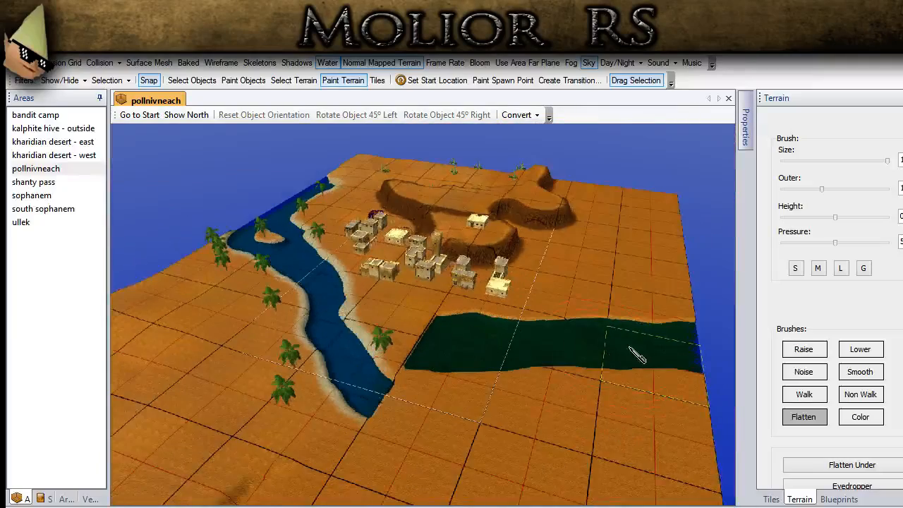
click(609, 364)
middle_drag(596, 367, 653, 378)
mouse_move(653, 378)
mouse_down()
mouse_move(478, 376)
mouse_move(456, 355)
mouse_up()
middle_drag(471, 375, 408, 390)
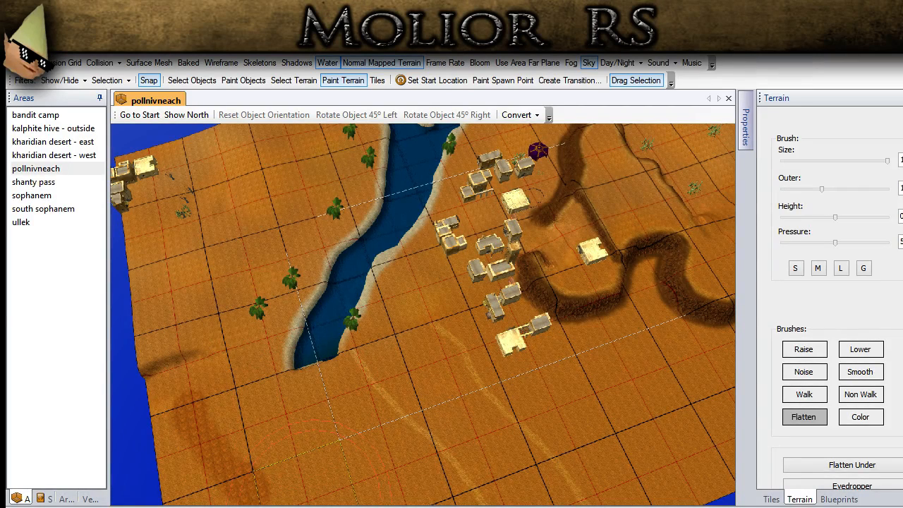
- Flatten the closed end of the river beside the former lake, leaving the stretch around the small island, and return to object selection
middle_drag(389, 368, 517, 345)
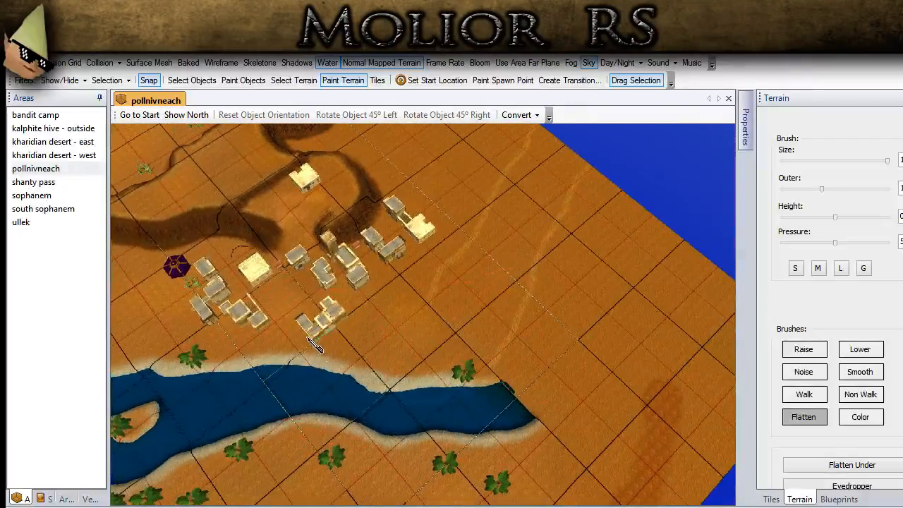
click(406, 412)
mouse_move(407, 415)
mouse_down()
mouse_move(486, 417)
mouse_move(561, 399)
mouse_up()
scroll(472, 399, down, 3)
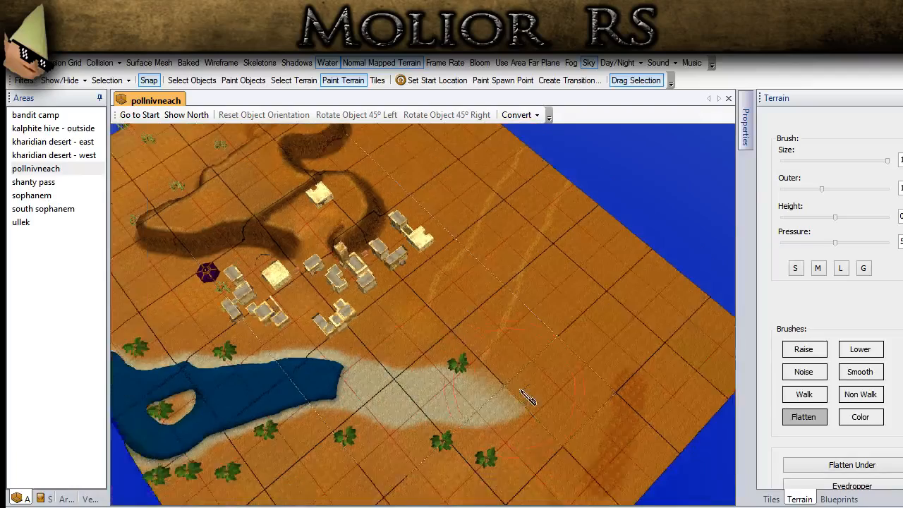
scroll(466, 393, down, 1)
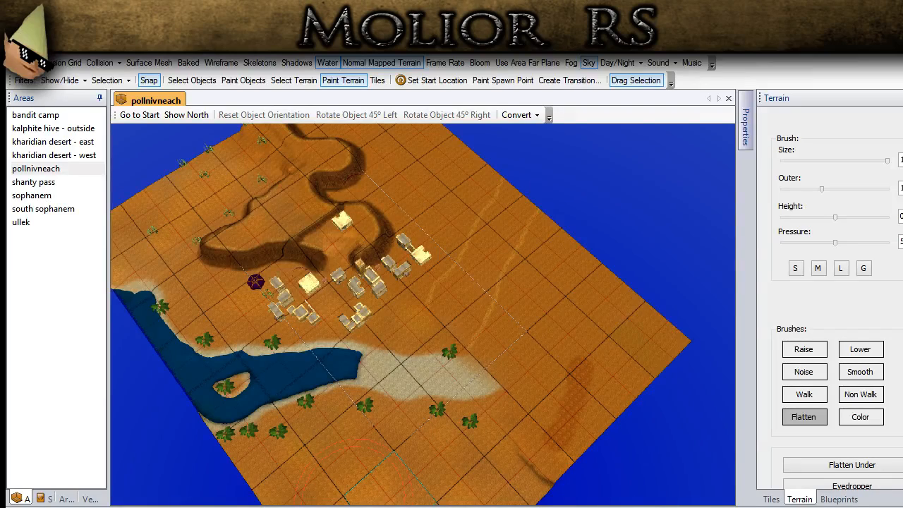
click(200, 82)
mouse_move(381, 344)
middle_down()
mouse_move(410, 354)
mouse_move(454, 342)
mouse_move(444, 318)
middle_up()
scroll(879, 174, up, 1)
- Paint the TT_GD_Dirt_30 texture over the filled-in riverbed near the remaining water using a giant texturing brush
click(880, 152)
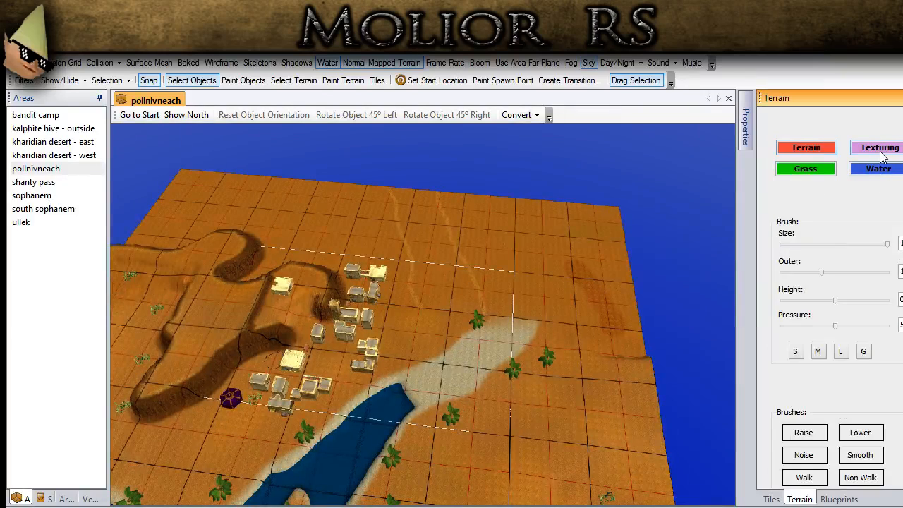
click(864, 353)
scroll(836, 304, down, 4)
click(787, 417)
middle_drag(613, 374, 556, 403)
scroll(522, 415, up, 2)
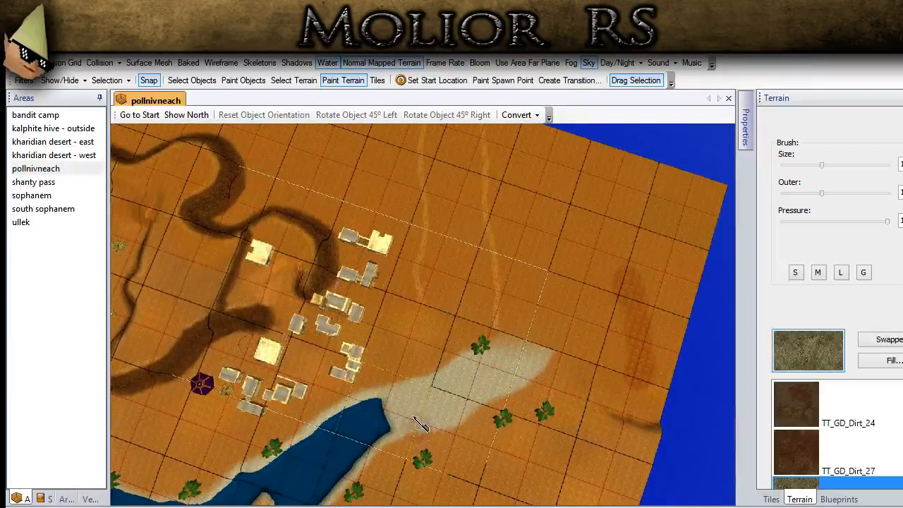
click(404, 393)
mouse_move(423, 393)
middle_down()
mouse_move(437, 397)
mouse_move(445, 385)
middle_up()
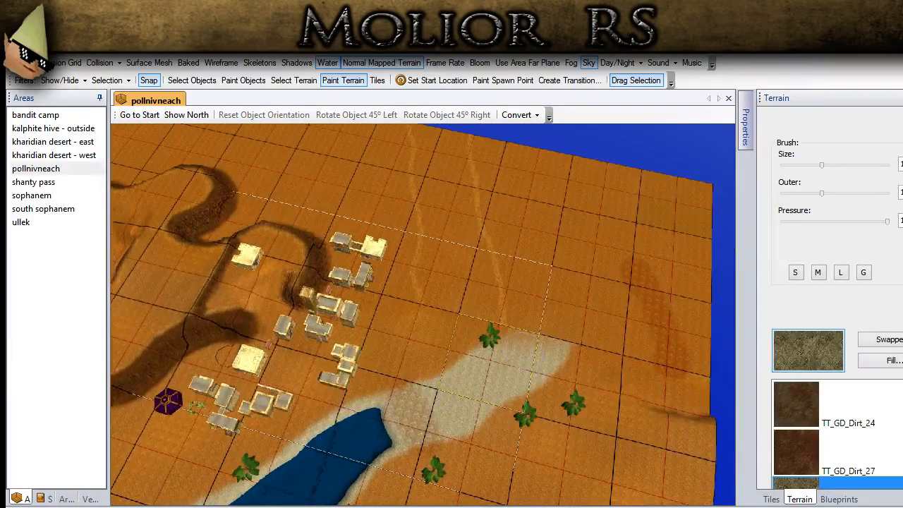
- Enlarge the texturing brush and cover the rest of the dry riverbed, the former lake bed and the surrounding sand with TT_GD_Dirt_30
scroll(836, 303, down, 4)
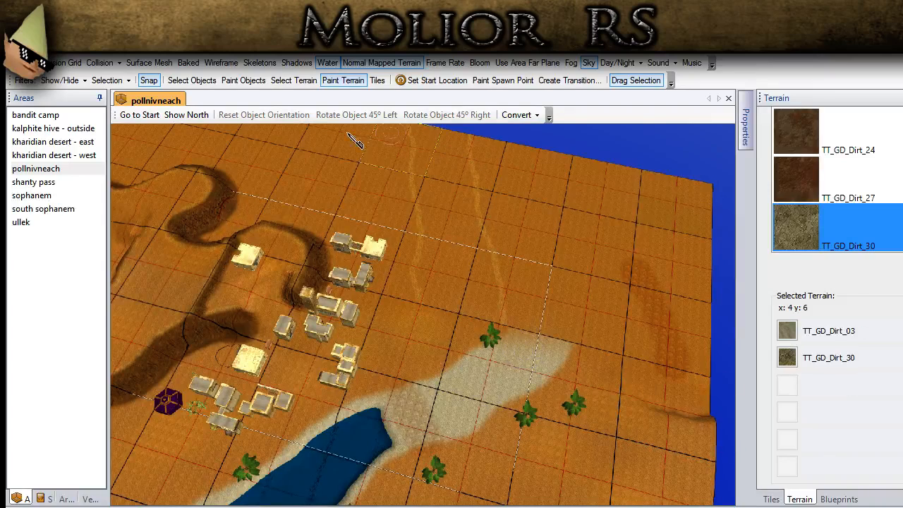
click(789, 358)
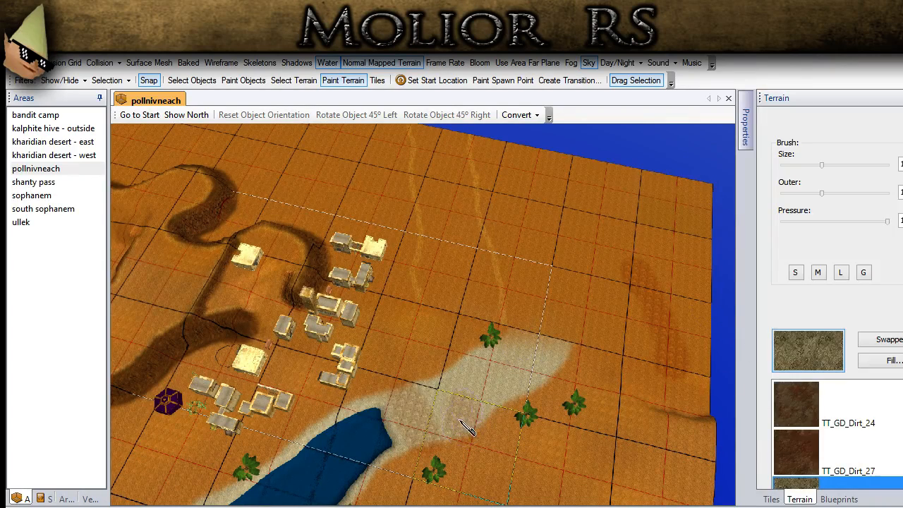
scroll(716, 290, up, 2)
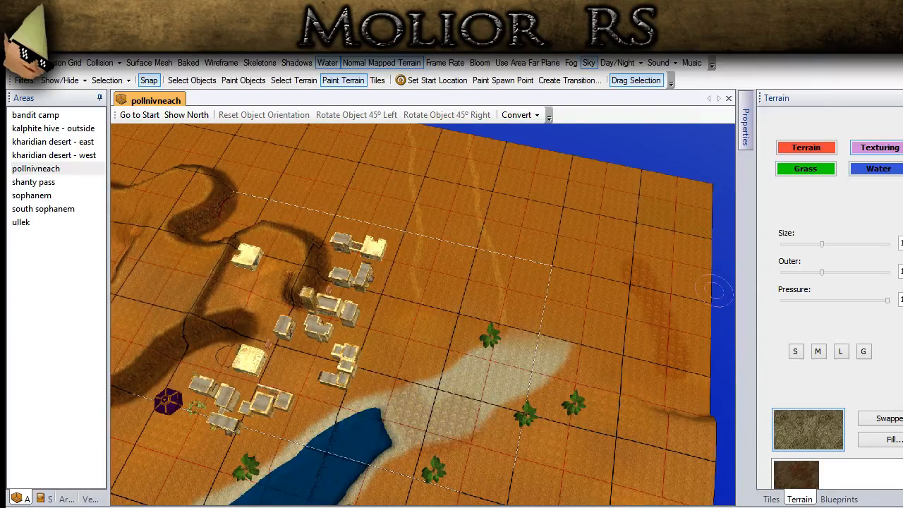
drag(819, 244, 858, 244)
mouse_move(534, 383)
mouse_down()
mouse_move(476, 172)
mouse_move(475, 275)
mouse_up()
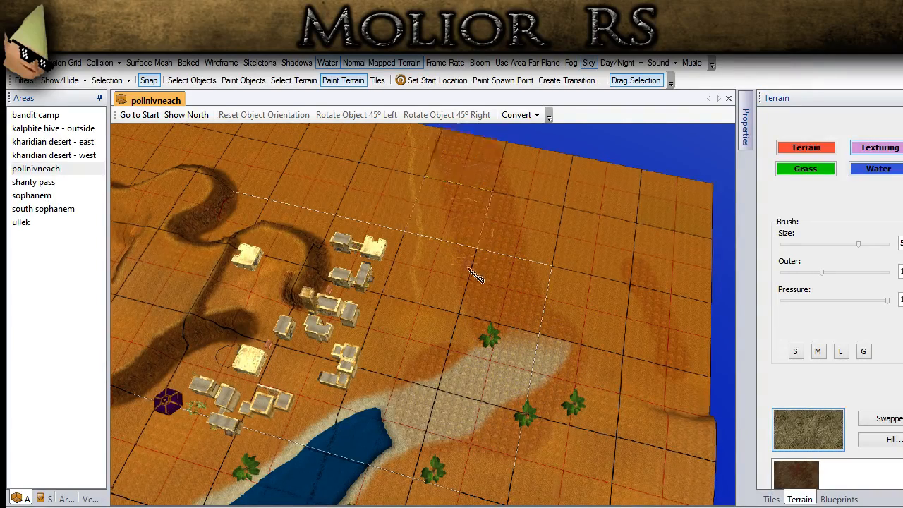
middle_drag(469, 268, 448, 300)
drag(446, 305, 456, 137)
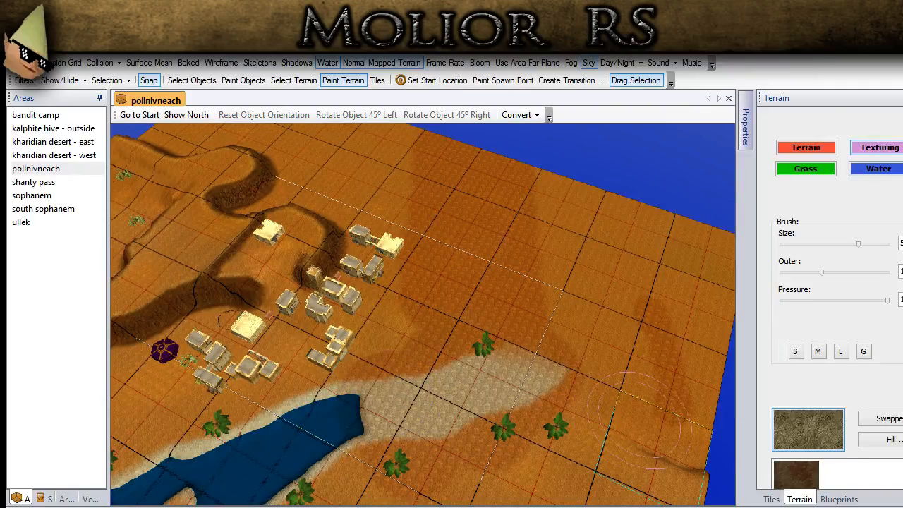
- Blend the TT_GD_Dirt_03 texture at pressure 50 over the dry riverbed and the open sand beside the town
scroll(875, 422, down, 4)
click(784, 402)
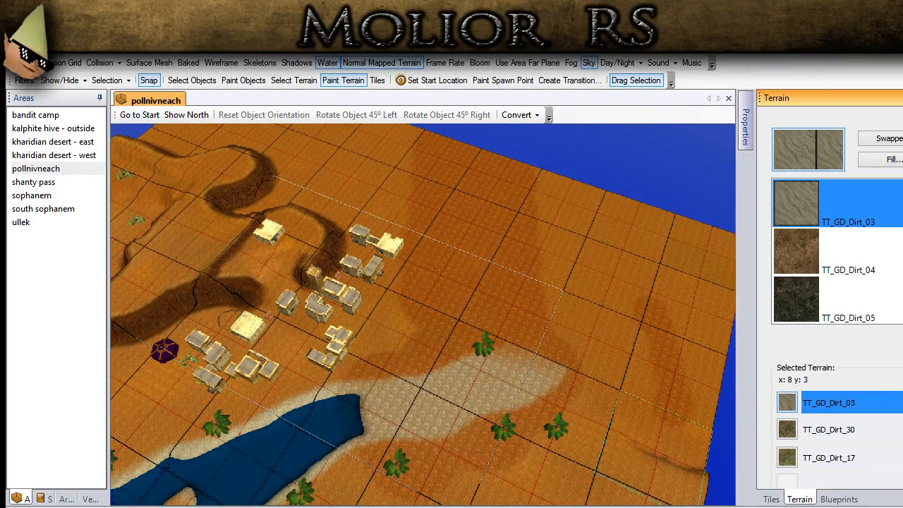
scroll(836, 314, up, 3)
text(50)
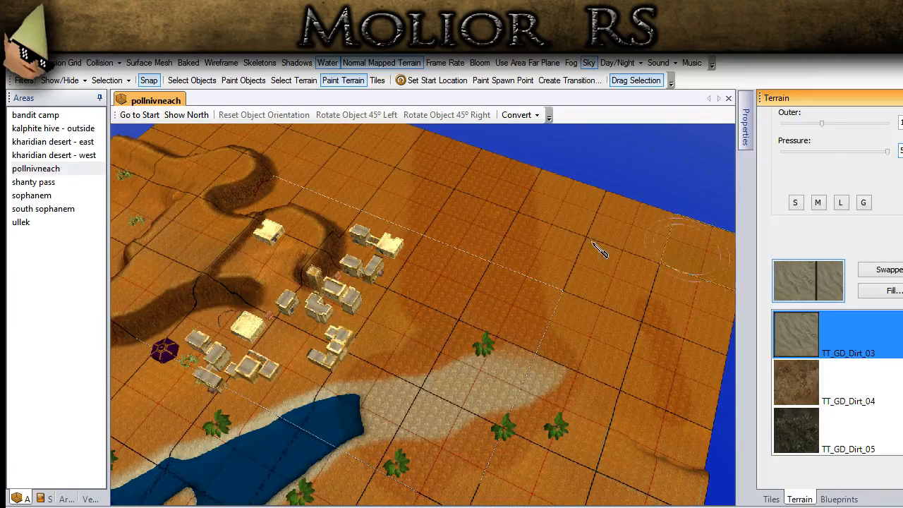
middle_drag(534, 261, 517, 298)
click(558, 393)
mouse_move(654, 331)
mouse_down()
mouse_move(484, 441)
mouse_move(389, 487)
mouse_move(398, 431)
mouse_move(391, 370)
mouse_move(471, 375)
mouse_move(542, 326)
mouse_move(427, 254)
mouse_move(441, 161)
mouse_move(516, 157)
mouse_move(525, 186)
mouse_move(557, 208)
mouse_move(487, 332)
mouse_move(438, 302)
mouse_up()
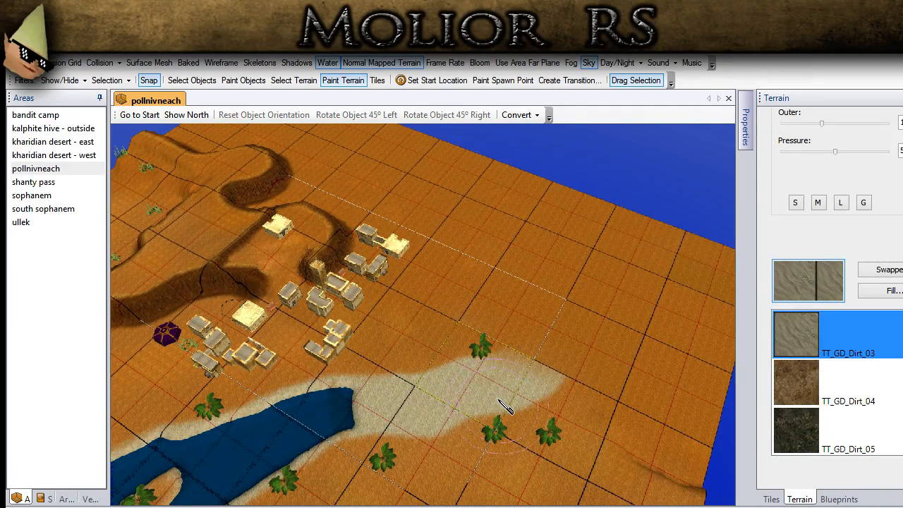
- Set the terrain color to light orange and paint it over the pale dry riverbed with an enlarged Color brush
scroll(871, 166, up, 3)
click(818, 148)
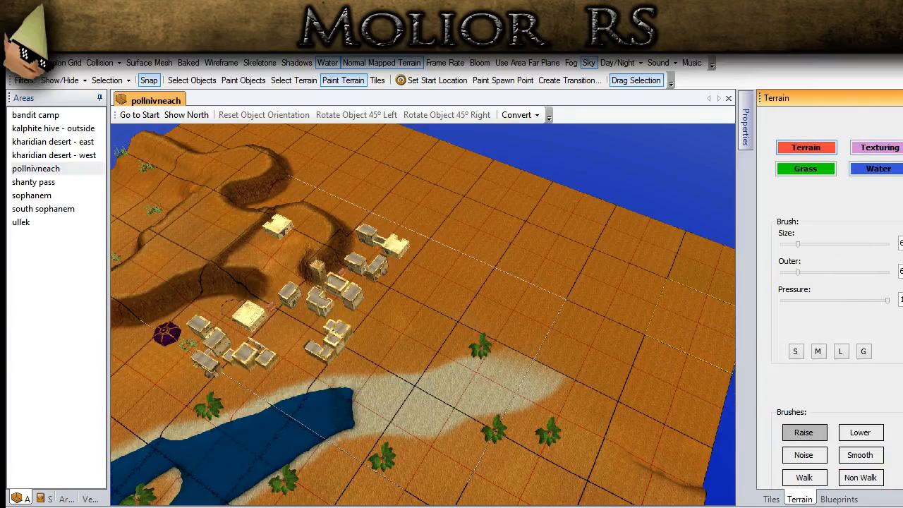
scroll(832, 282, down, 5)
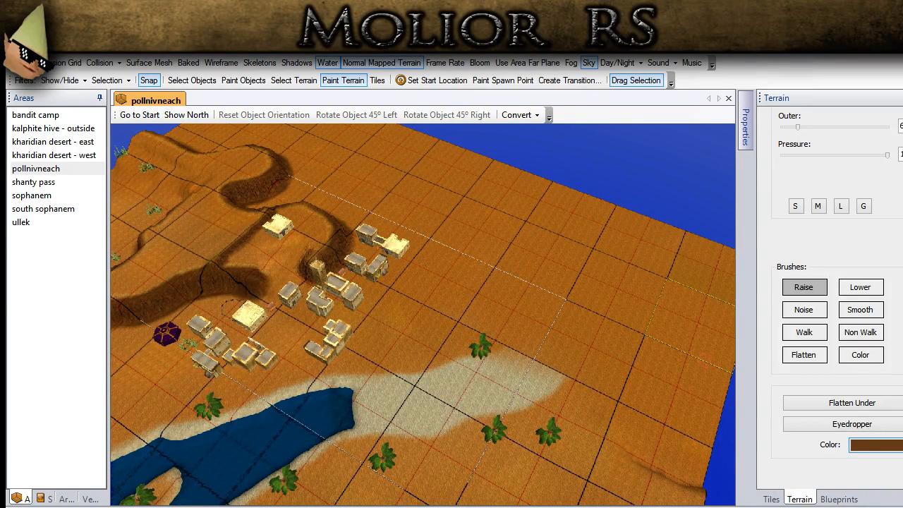
key(Return)
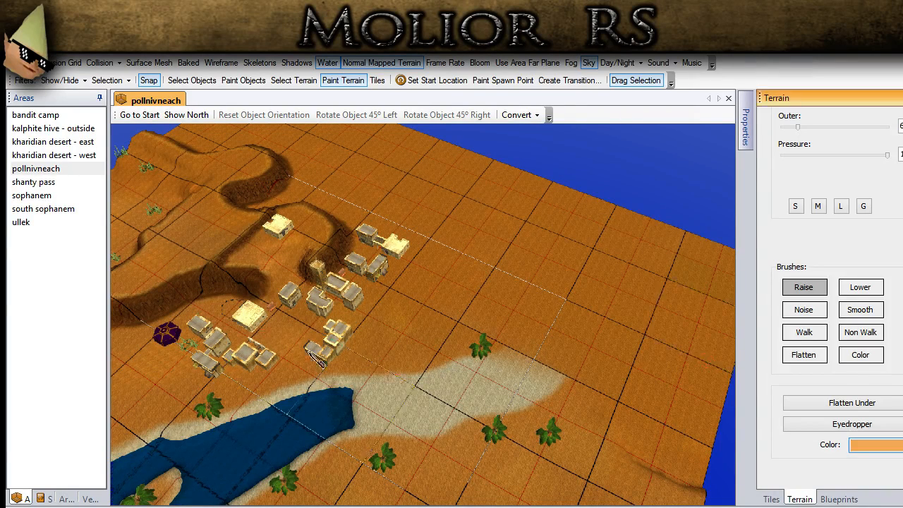
click(863, 207)
drag(823, 125, 862, 127)
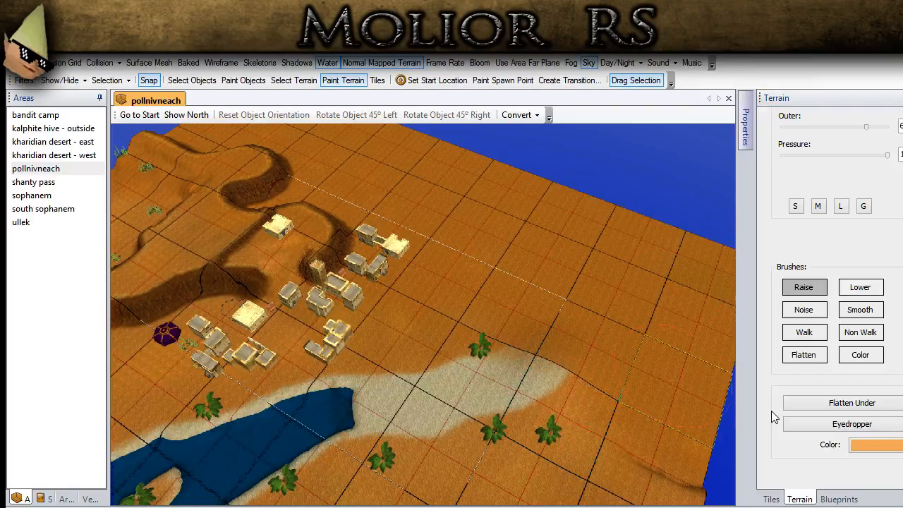
click(860, 355)
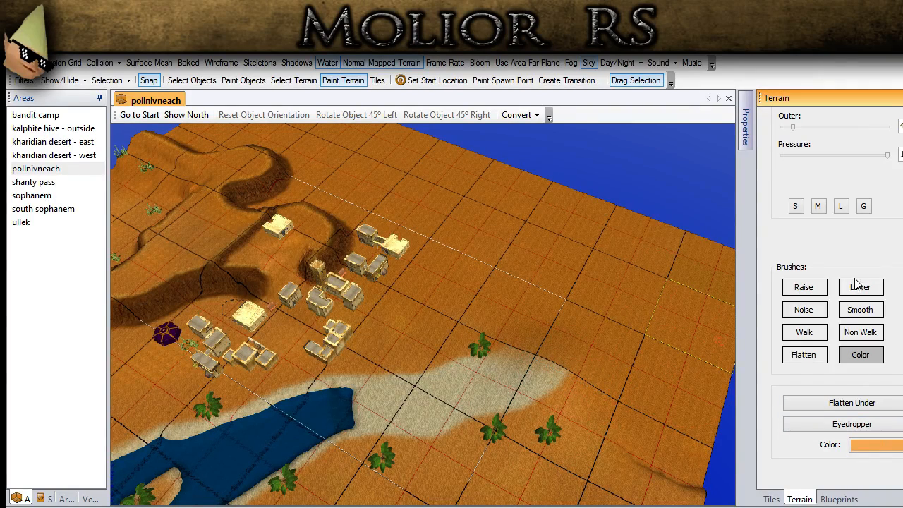
middle_drag(620, 360, 583, 320)
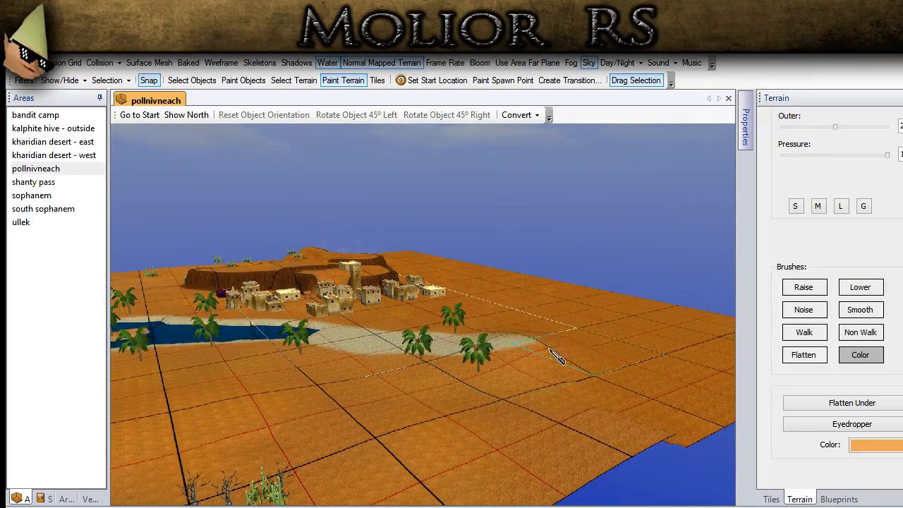
middle_drag(550, 349, 587, 348)
drag(832, 127, 863, 127)
middle_drag(730, 276, 517, 454)
mouse_move(517, 455)
mouse_down()
mouse_move(493, 467)
mouse_move(448, 466)
mouse_move(457, 387)
mouse_move(536, 402)
mouse_move(392, 401)
mouse_move(289, 331)
mouse_move(328, 372)
mouse_up()
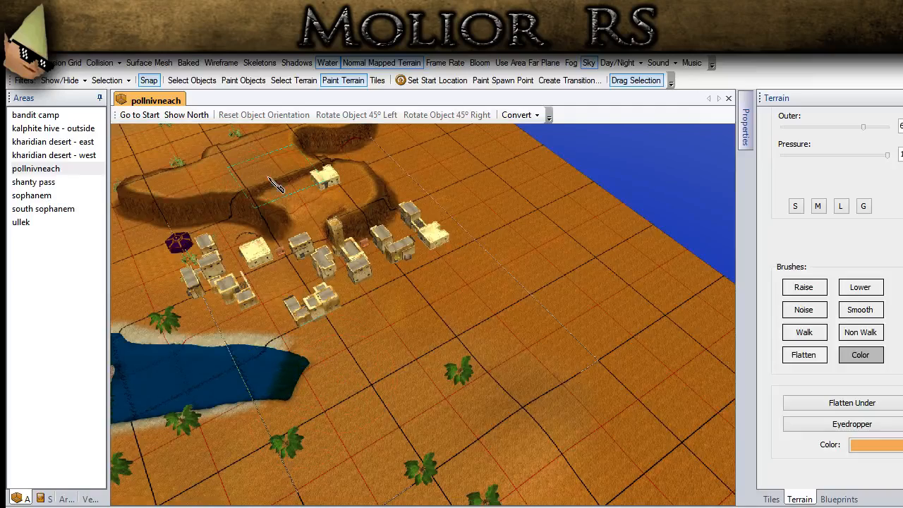
- Flatten the raised ground near the palms and the sunken outer terrain edge, switch to object selection and check the leveled sand
middle_drag(261, 202, 395, 233)
click(804, 354)
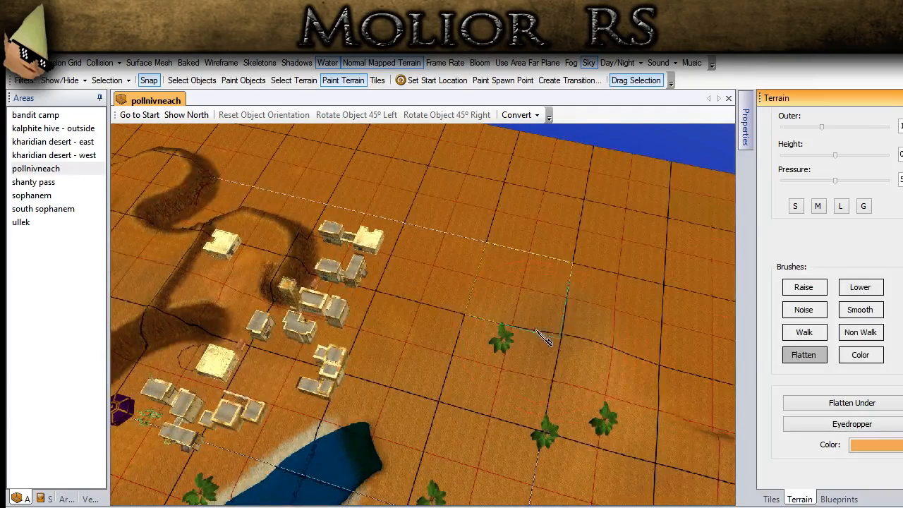
middle_drag(536, 363, 462, 399)
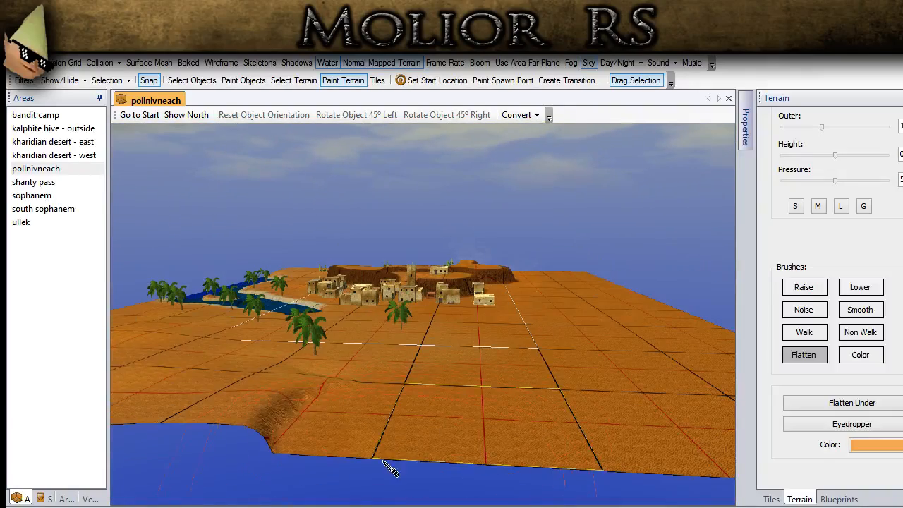
drag(390, 469, 416, 416)
middle_drag(460, 393, 479, 423)
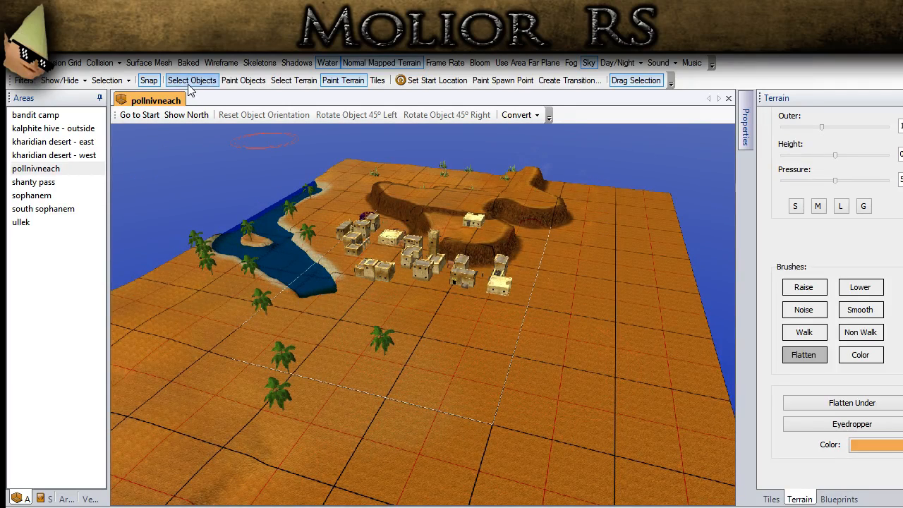
middle_drag(381, 359, 337, 490)
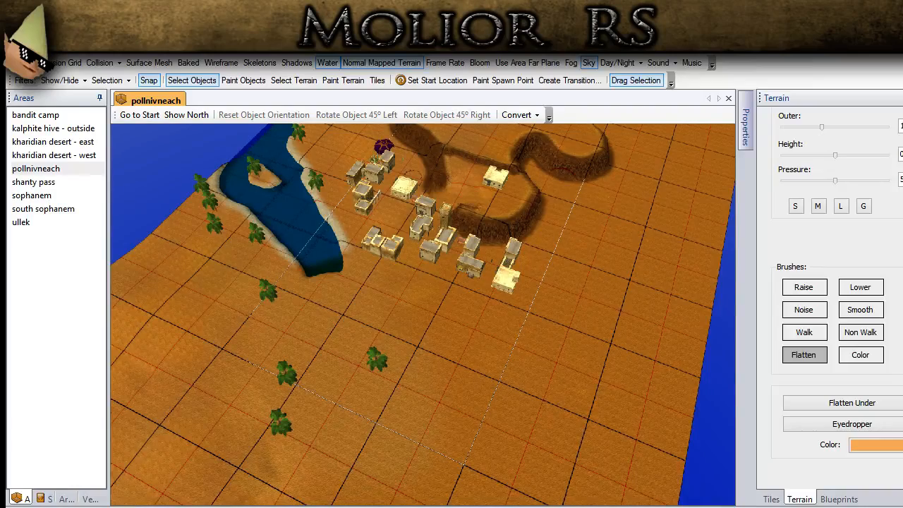
scroll(350, 396, up, 5)
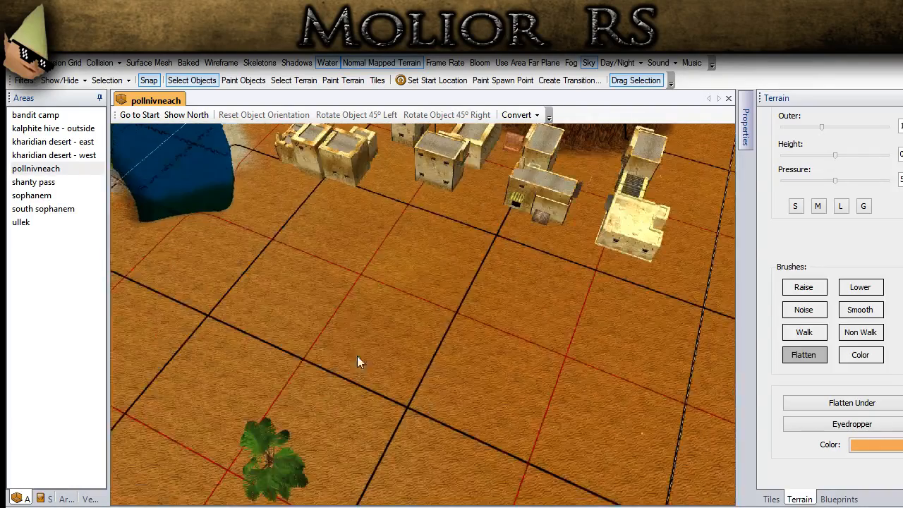
middle_drag(313, 334, 294, 363)
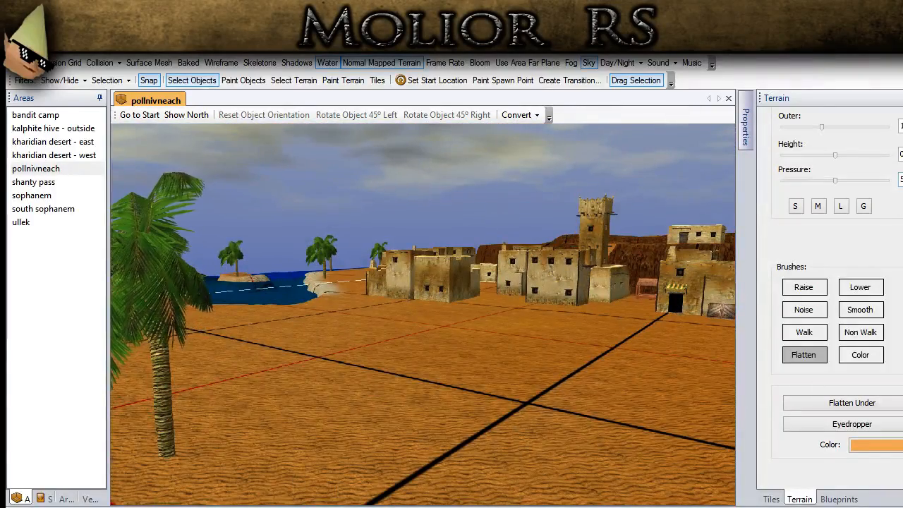
- Try flattening a patch of sand in front of the town houses at height 3
click(863, 206)
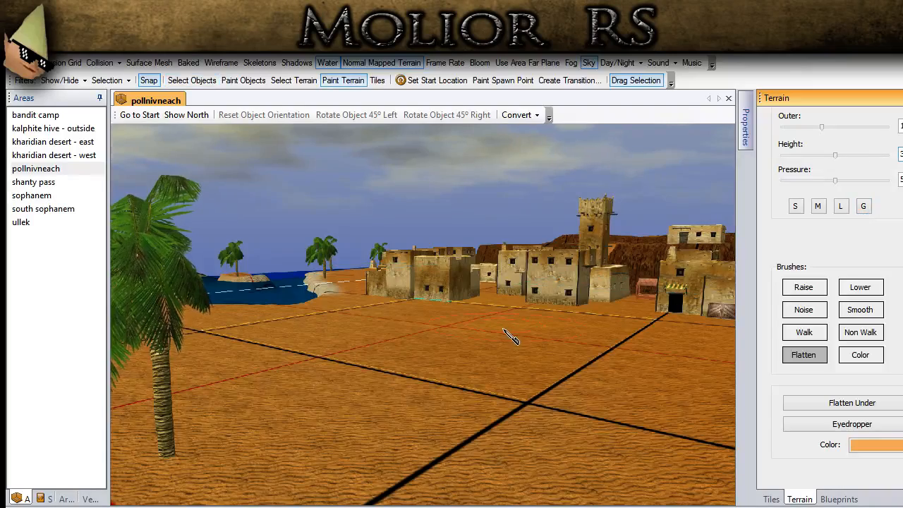
middle_drag(507, 336, 484, 353)
scroll(483, 352, up, 3)
drag(492, 299, 492, 309)
middle_drag(492, 308, 473, 278)
scroll(472, 278, down, 1)
middle_drag(476, 357, 496, 300)
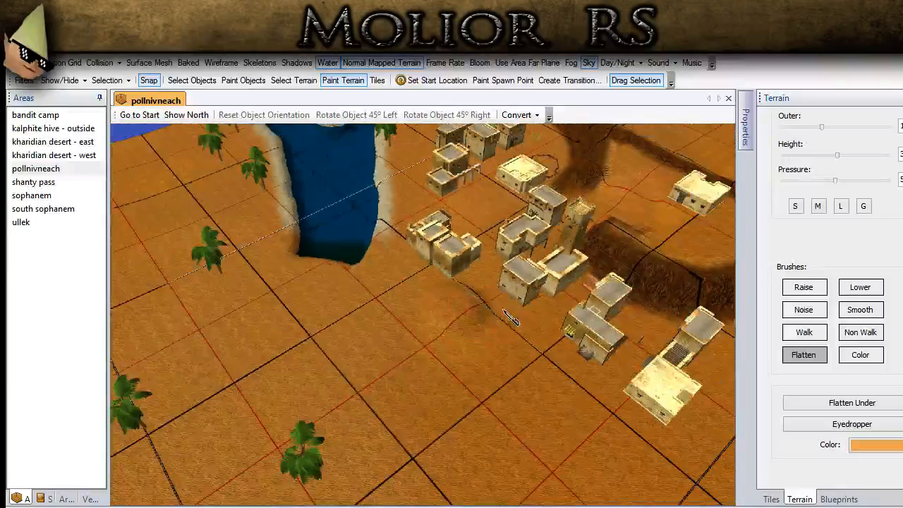
- Set the Flatten height to 0 and level the raised patch in front of the houses
drag(902, 154, 853, 161)
text(0)
mouse_move(457, 337)
mouse_down()
mouse_move(437, 298)
mouse_move(477, 312)
mouse_move(484, 328)
mouse_up()
- Set the Flatten height to 3 and use the surface mesh overlay to check the ground near the ridge and purple tent
drag(902, 154, 825, 147)
text(3)
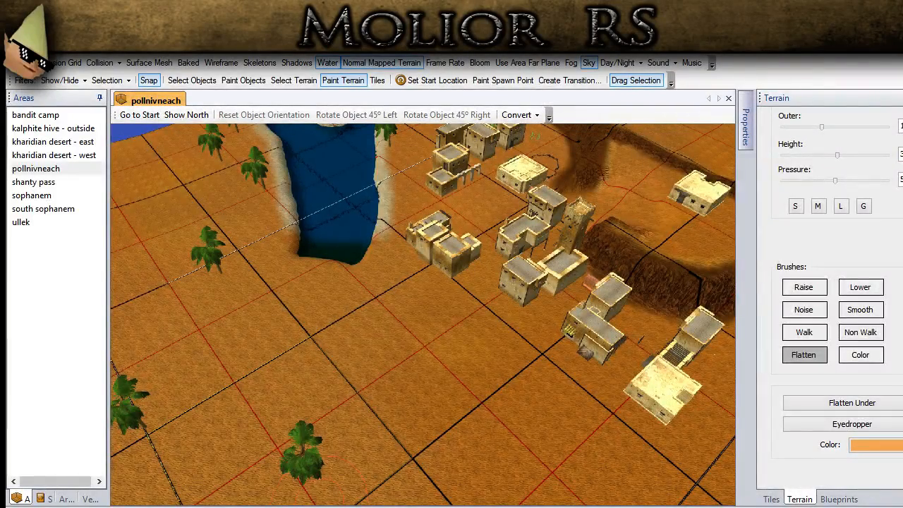
middle_drag(351, 377, 274, 436)
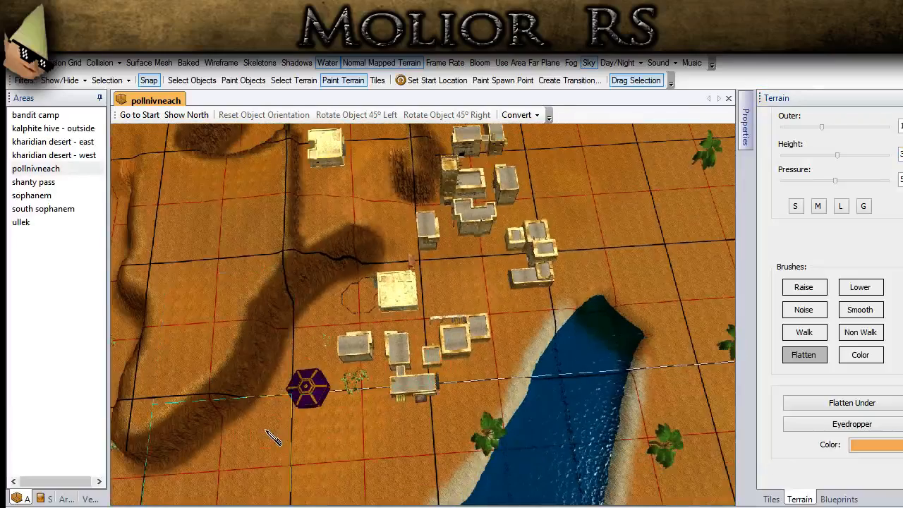
click(148, 63)
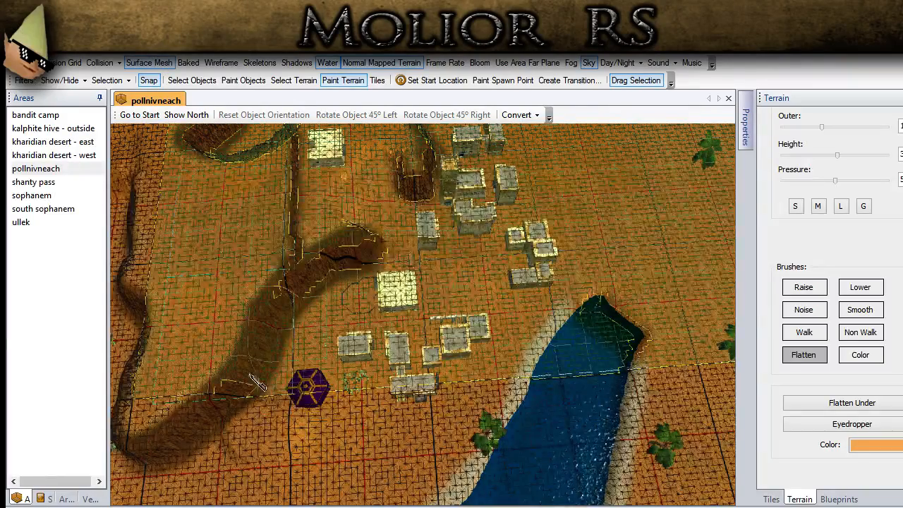
mouse_move(272, 423)
mouse_down()
mouse_move(276, 405)
mouse_move(290, 406)
mouse_up()
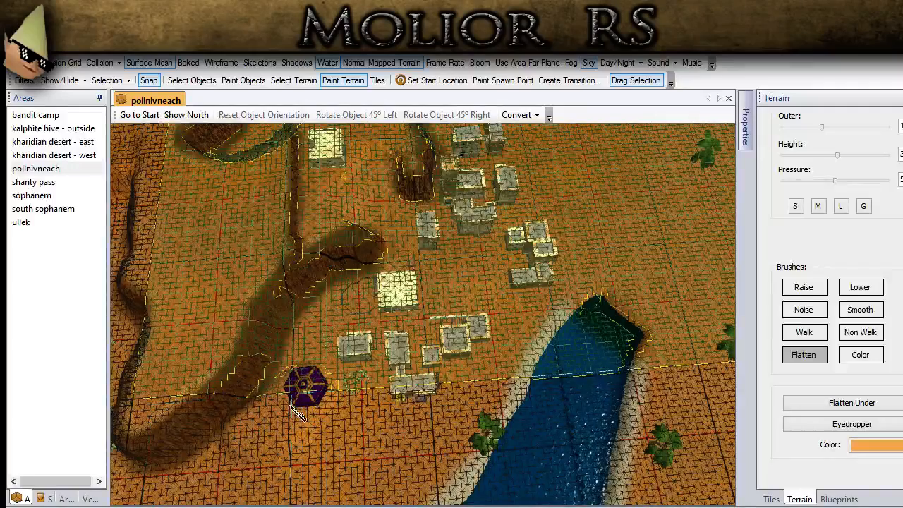
click(149, 63)
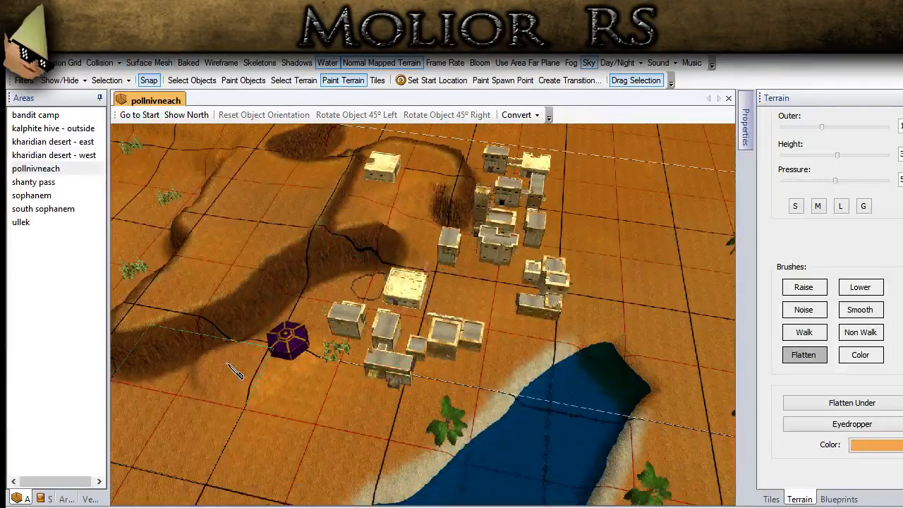
- Flatten the ground at height 3 around the purple tent and the houses nearest the lake
middle_drag(243, 356, 300, 299)
middle_drag(377, 393, 268, 419)
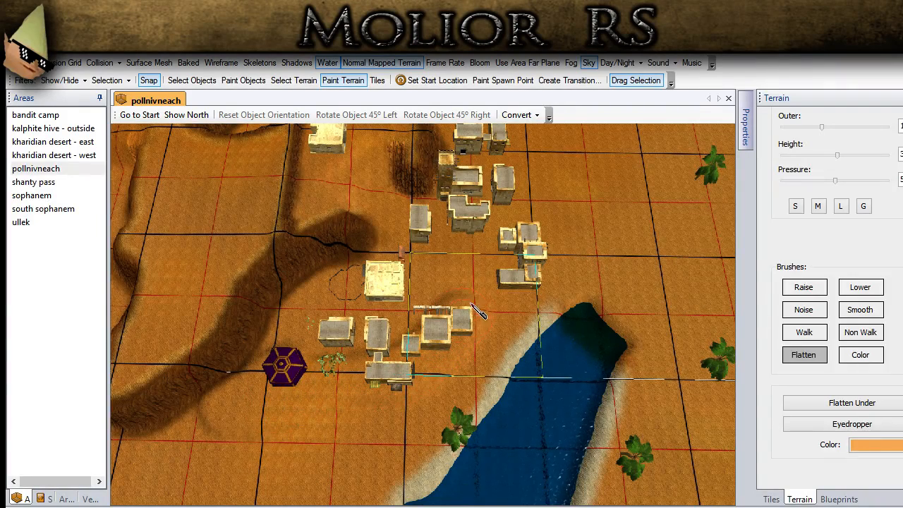
middle_drag(526, 265, 215, 340)
scroll(370, 373, up, 1)
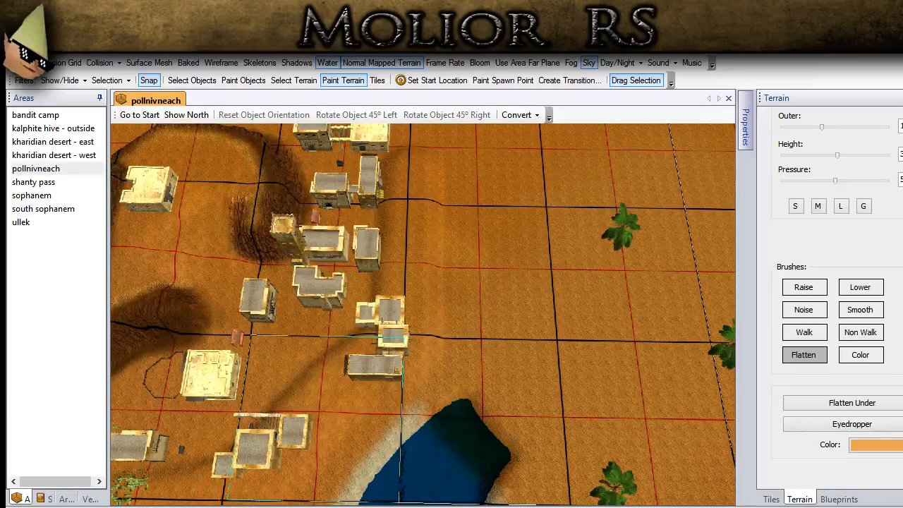
- Continue flattening at height 3 along the outer row of houses to the far end of town and back toward the tent
middle_drag(458, 335, 413, 377)
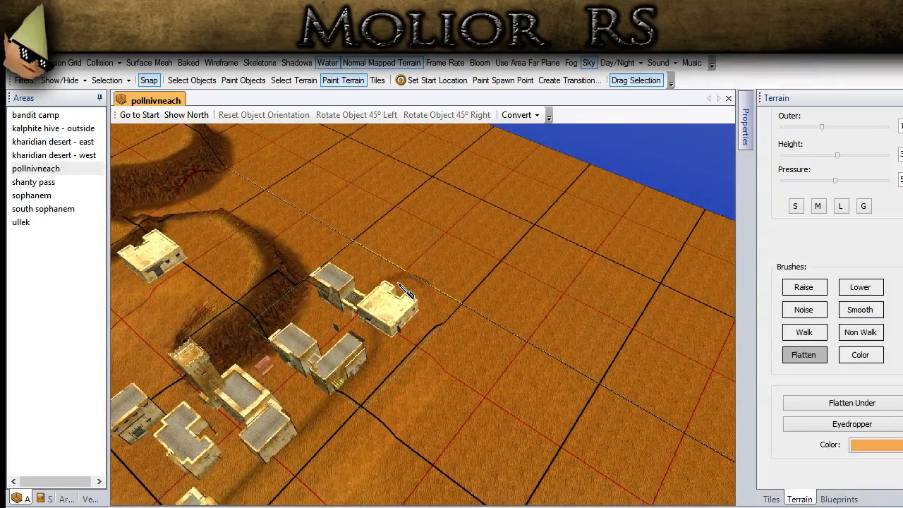
mouse_move(354, 261)
mouse_down()
mouse_move(320, 258)
mouse_move(294, 280)
mouse_move(321, 303)
mouse_move(303, 329)
mouse_up()
mouse_move(304, 330)
middle_down()
mouse_move(770, 370)
mouse_move(492, 347)
middle_up()
scroll(492, 346, up, 2)
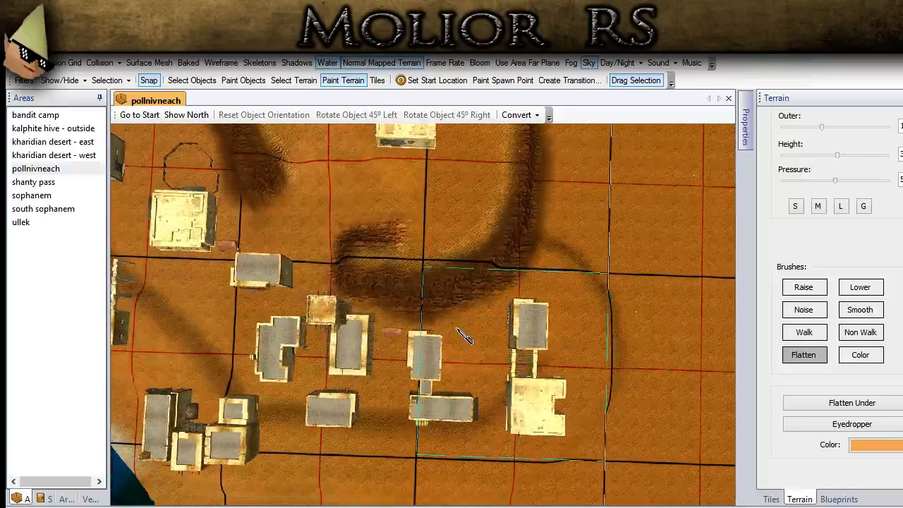
mouse_move(444, 339)
mouse_down()
mouse_move(374, 324)
mouse_move(194, 211)
mouse_up()
mouse_move(194, 211)
middle_down()
mouse_move(303, 306)
mouse_move(396, 355)
middle_up()
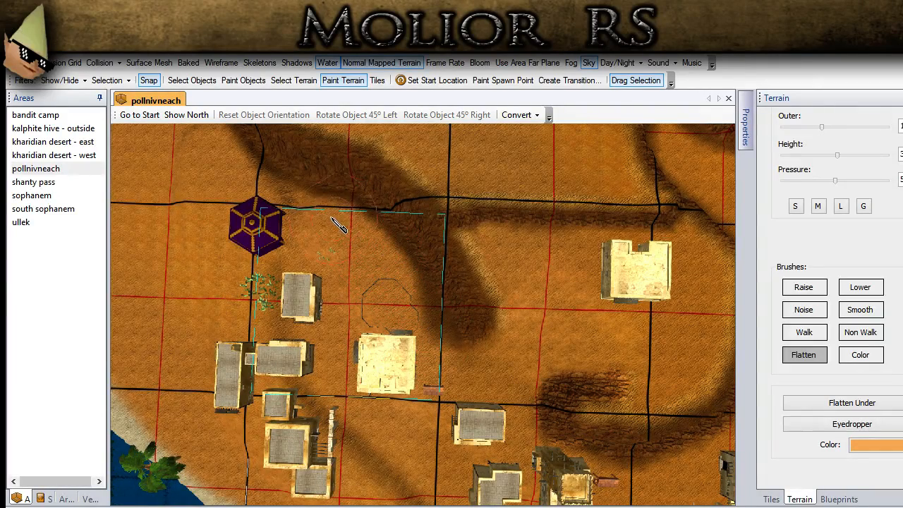
- Examine the raised ground around the purple tent, the ridge foot and the nearby houses from several angles
middle_drag(257, 158, 494, 161)
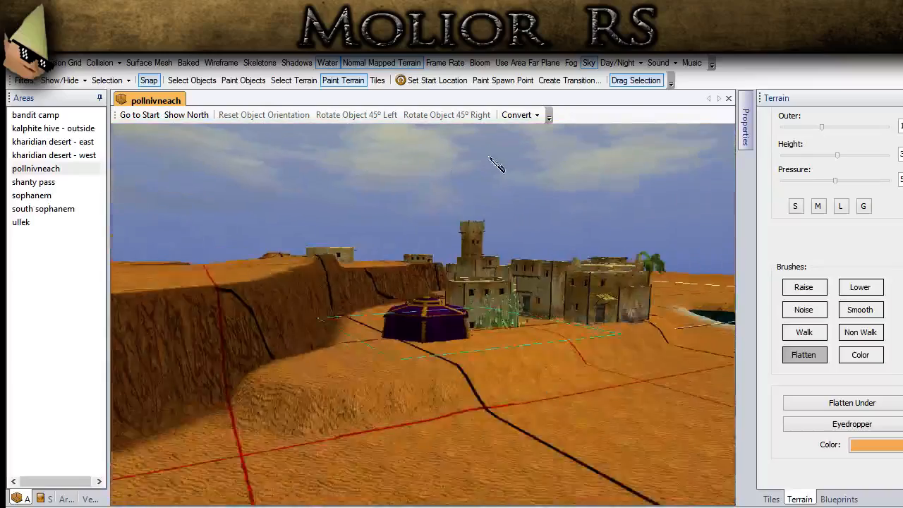
scroll(494, 162, up, 3)
middle_drag(291, 404, 515, 208)
middle_drag(481, 343, 433, 430)
middle_drag(410, 466, 357, 249)
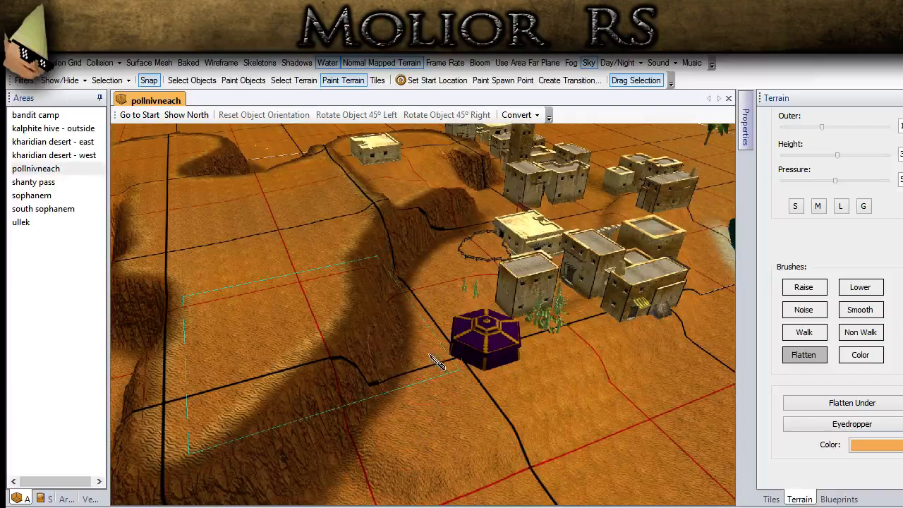
middle_drag(485, 294, 167, 301)
middle_drag(471, 340, 354, 365)
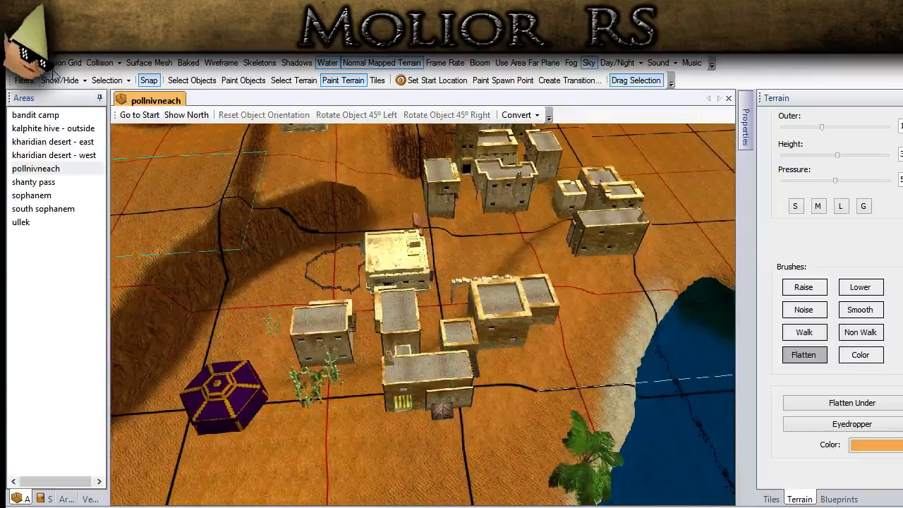
- Hide the buildings and flatten the uneven ground along the outer side of the town site
click(93, 199)
mouse_move(308, 308)
mouse_down()
mouse_move(368, 294)
mouse_move(498, 307)
mouse_move(459, 248)
mouse_move(435, 272)
mouse_move(392, 272)
mouse_up()
middle_drag(633, 243, 557, 300)
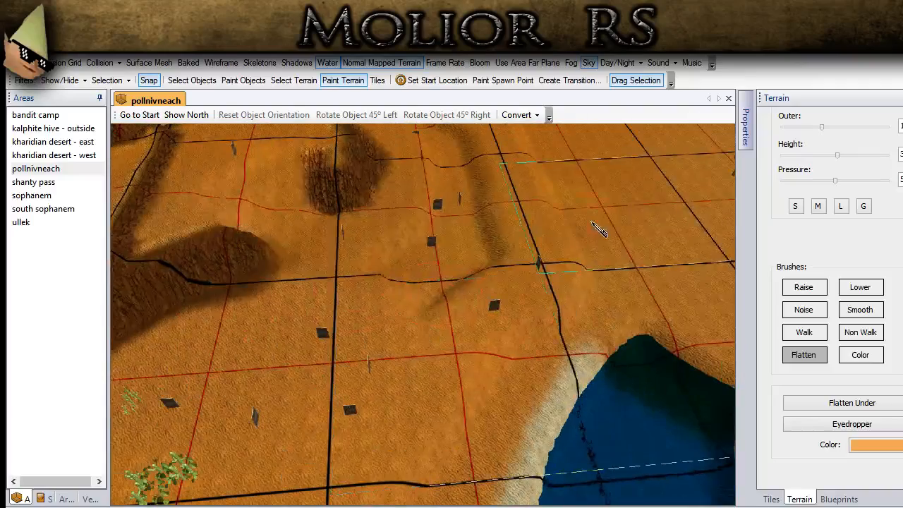
middle_drag(592, 223, 652, 208)
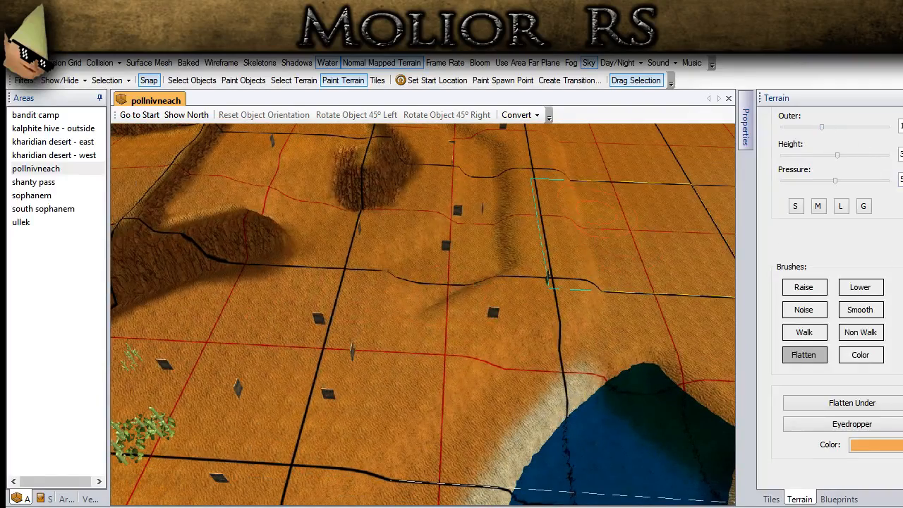
- Enlarge the Flatten brush, level the remaining bumps across the town site and show the buildings again
scroll(842, 228, up, 3)
click(823, 214)
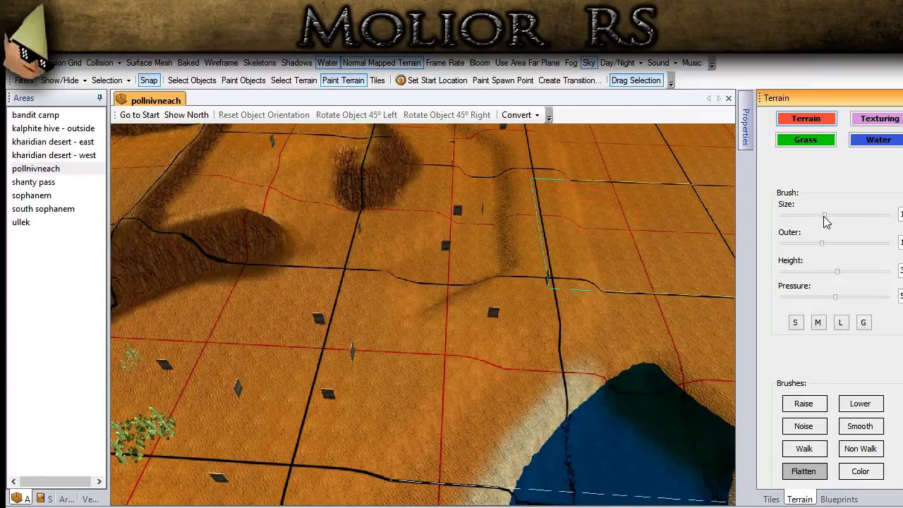
middle_drag(384, 311, 363, 356)
mouse_move(363, 356)
mouse_down()
mouse_move(439, 287)
mouse_move(646, 242)
mouse_up()
drag(853, 216, 844, 215)
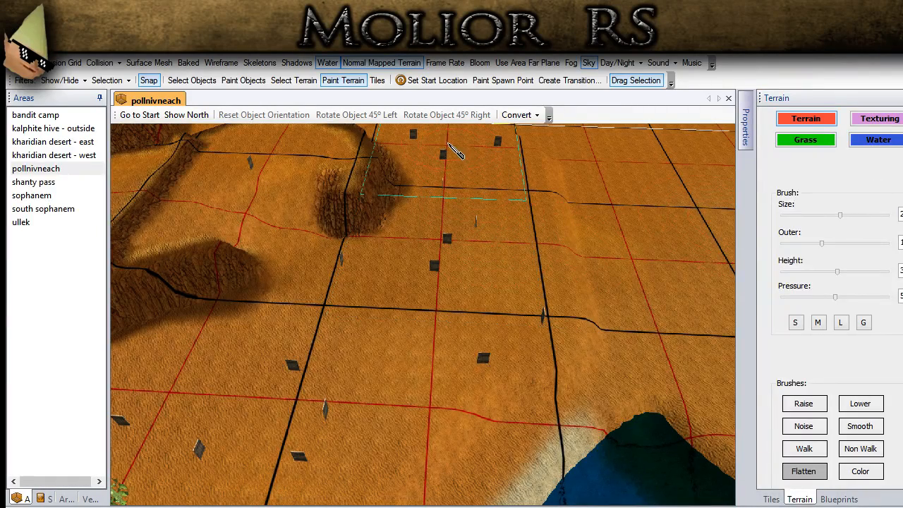
middle_drag(496, 220, 197, 152)
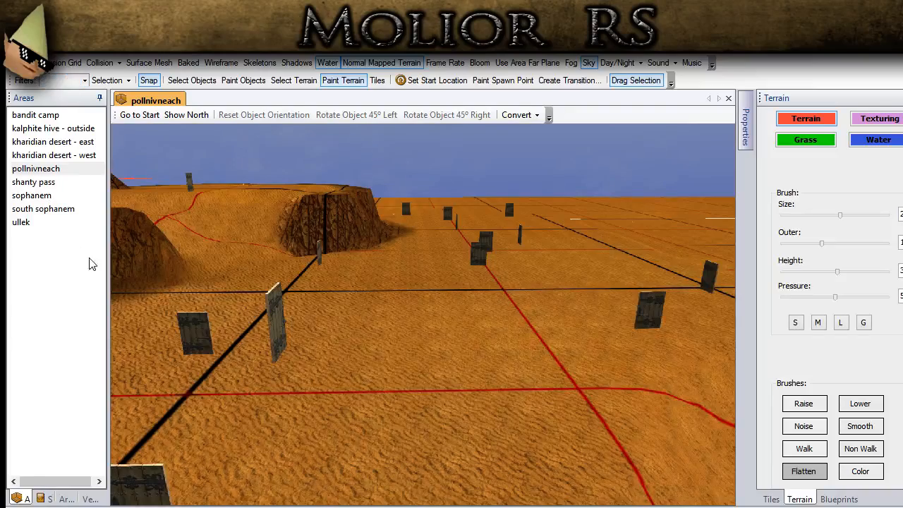
click(86, 189)
- Choose the Smooth brush and soften the raised slopes along the outer side and far end of the town
middle_drag(456, 288, 387, 316)
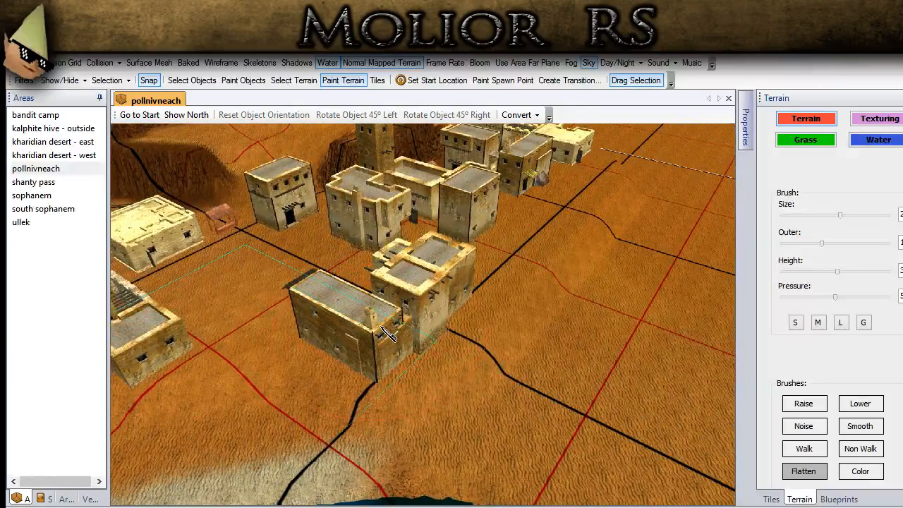
click(200, 77)
mouse_move(296, 304)
middle_down()
mouse_move(247, 237)
mouse_move(188, 192)
middle_up()
click(855, 428)
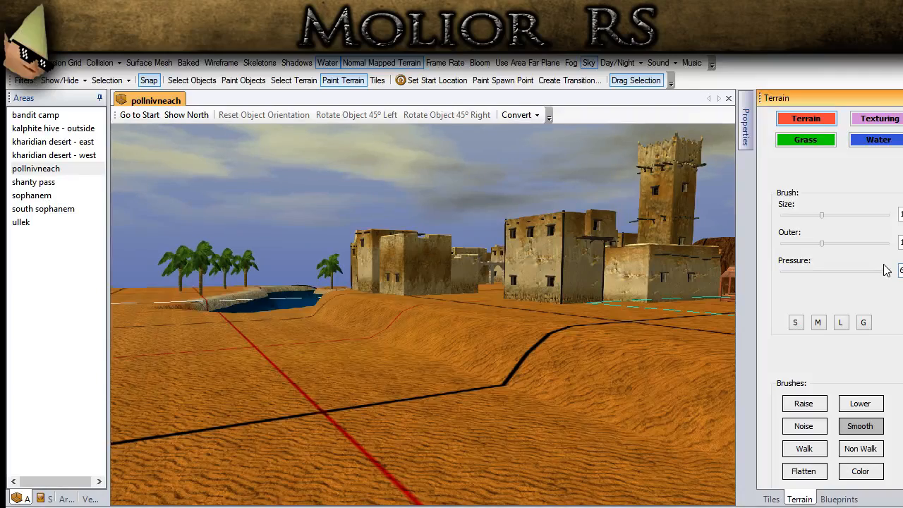
middle_drag(365, 275, 197, 299)
middle_drag(453, 443, 344, 373)
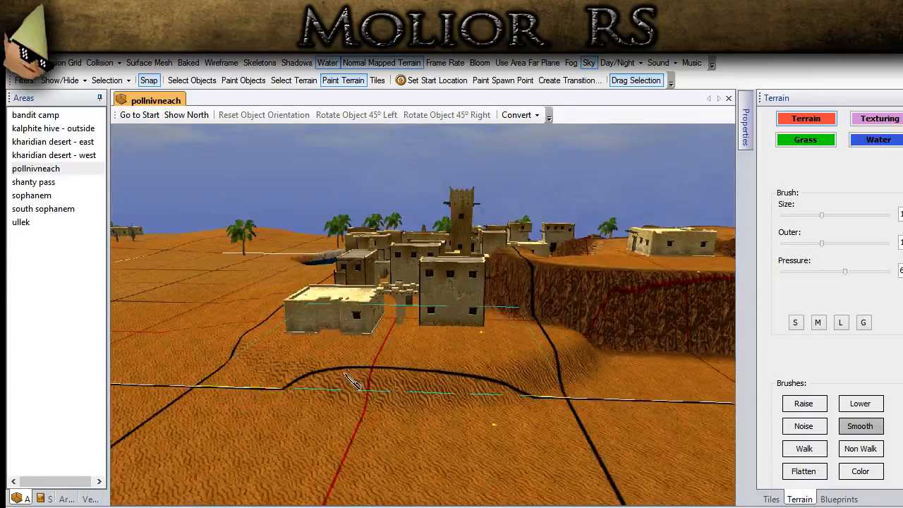
mouse_move(339, 393)
mouse_down()
mouse_move(536, 412)
mouse_move(602, 366)
mouse_up()
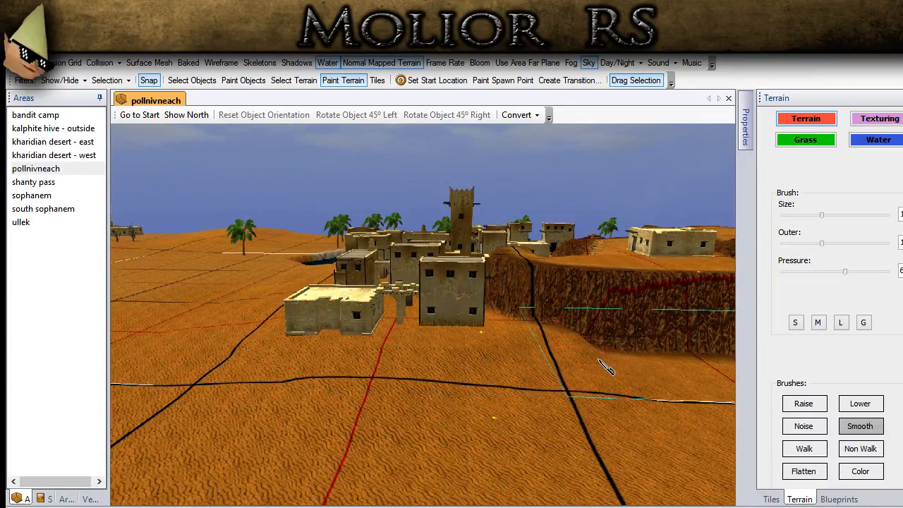
middle_drag(547, 386, 510, 240)
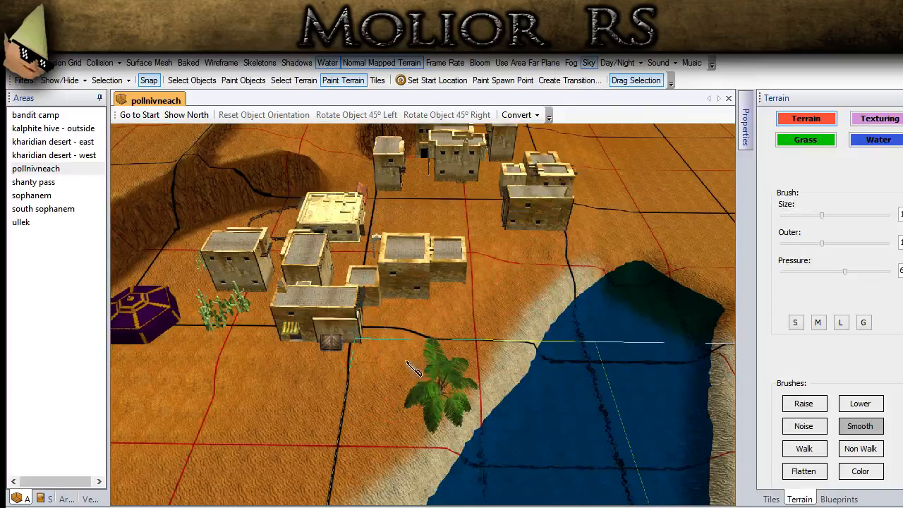
- Smooth the raised edge in front of the purple tent and the houses beside the lake
ctrl+drag(229, 391, 465, 325)
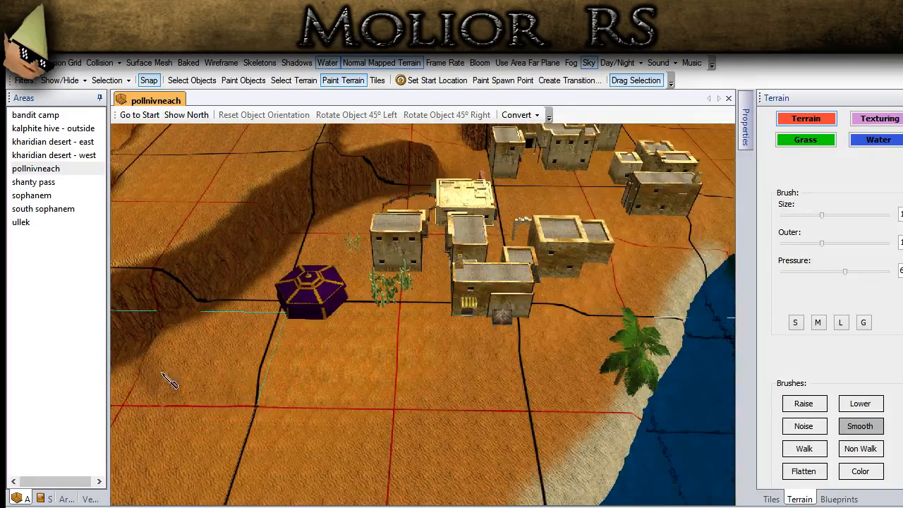
mouse_move(492, 392)
middle_down()
mouse_move(483, 367)
mouse_move(421, 344)
mouse_move(361, 335)
mouse_move(368, 353)
mouse_move(282, 315)
middle_up()
scroll(421, 344, up, 5)
mouse_move(256, 271)
mouse_down()
mouse_move(279, 358)
mouse_move(237, 395)
mouse_up()
mouse_move(237, 395)
middle_down()
mouse_move(183, 269)
mouse_move(141, 219)
middle_up()
- Switch to the L brush preset and smooth the ground between the houses and the lakeshore
click(841, 323)
mouse_move(363, 381)
middle_down()
mouse_move(314, 316)
mouse_move(209, 274)
mouse_move(271, 336)
middle_up()
middle_drag(401, 429, 451, 363)
middle_drag(546, 370, 385, 300)
middle_drag(502, 405, 416, 344)
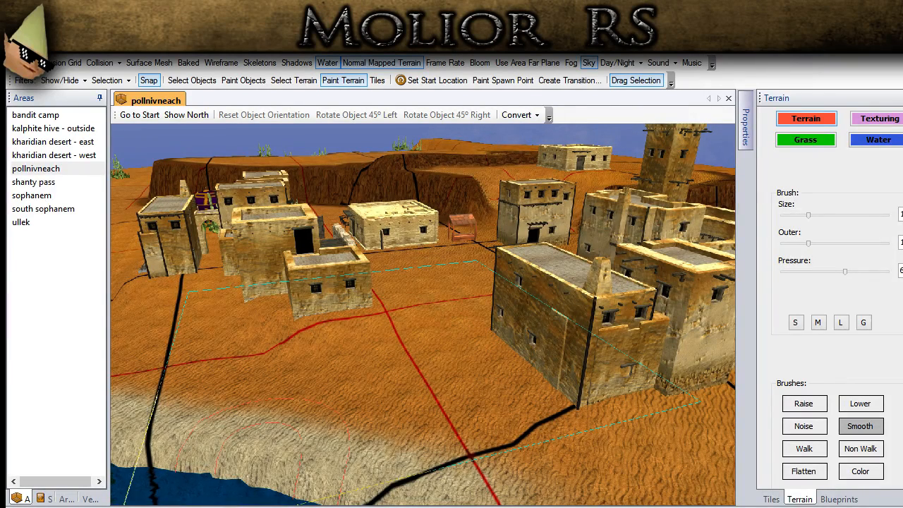
middle_drag(377, 347, 424, 399)
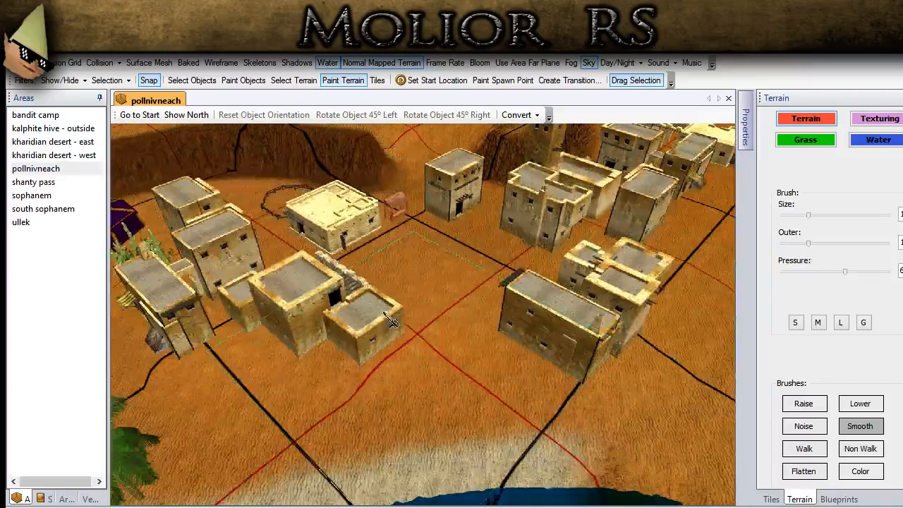
- Select the Flatten brush with a negative height and a smaller size, and carve out the lake's end beside the town
click(190, 80)
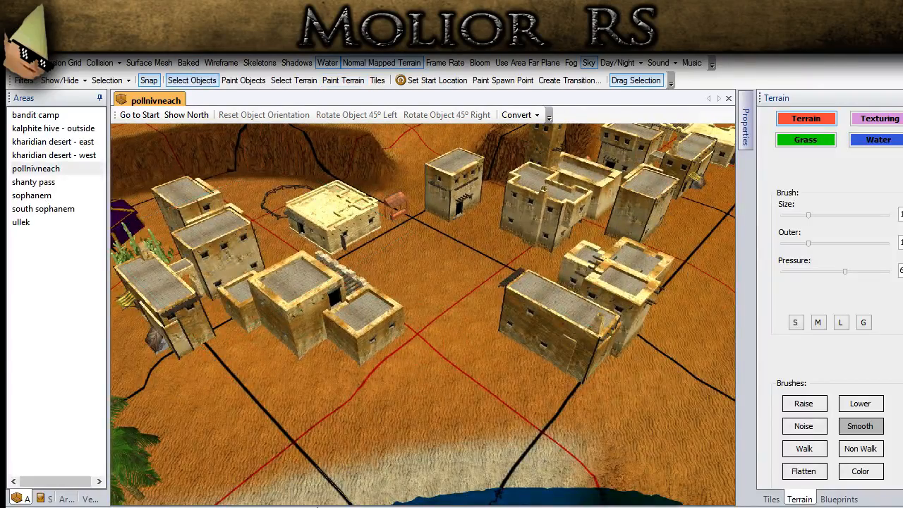
scroll(447, 383, down, 5)
middle_drag(447, 382, 341, 349)
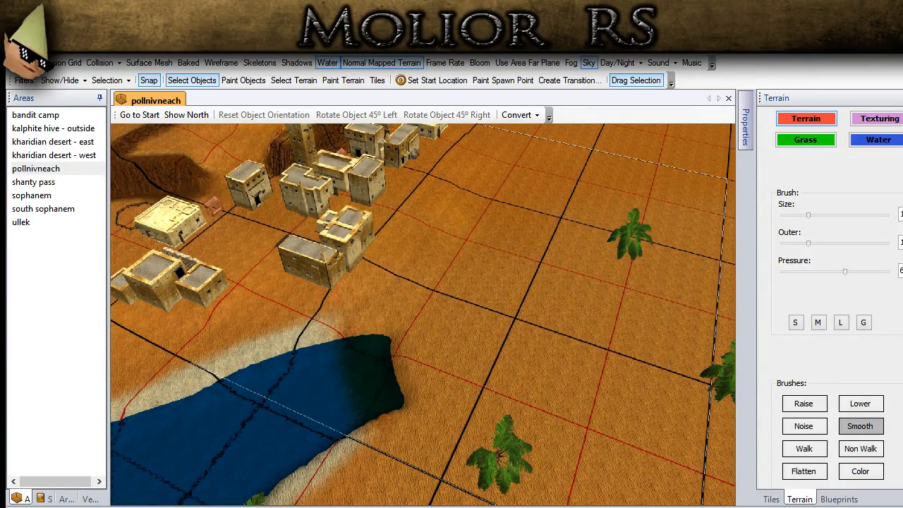
scroll(335, 328, down, 3)
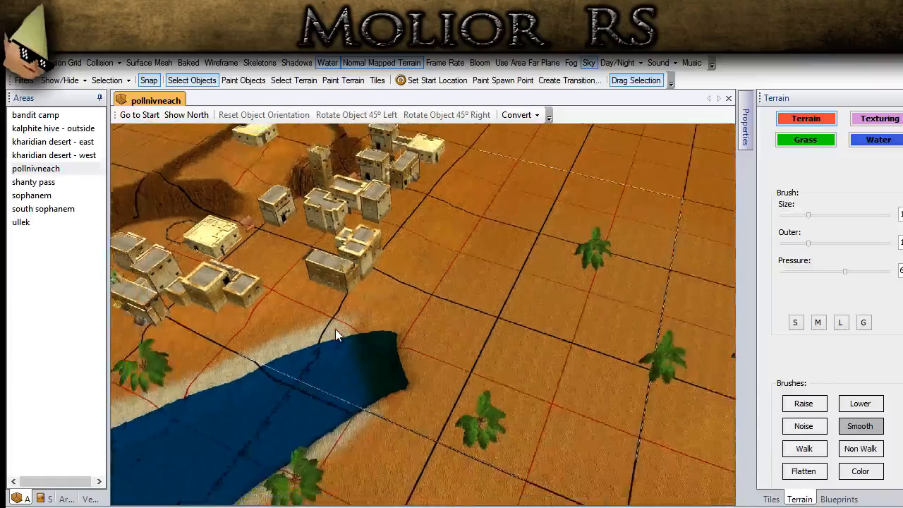
middle_drag(335, 328, 614, 299)
click(814, 475)
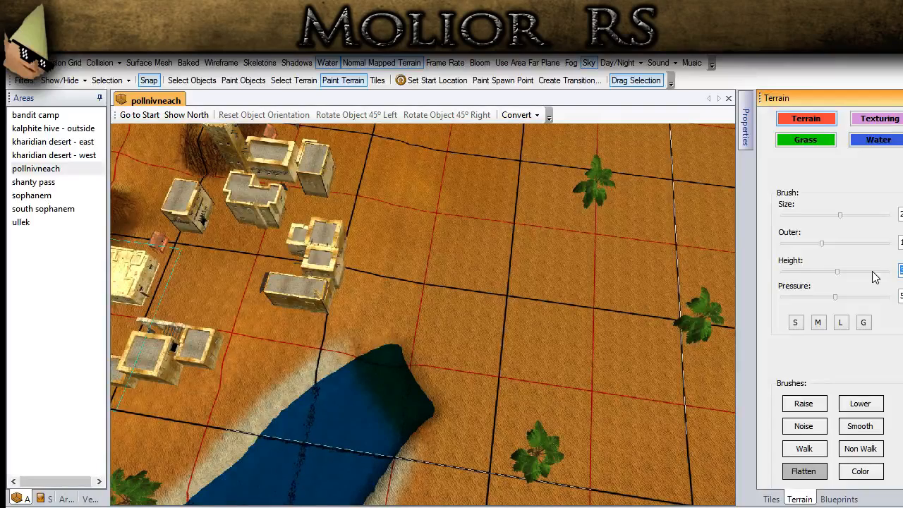
click(864, 325)
drag(371, 396, 390, 381)
mouse_move(380, 391)
middle_down()
mouse_move(376, 406)
mouse_move(397, 331)
middle_up()
mouse_move(409, 280)
middle_down()
mouse_move(407, 350)
mouse_move(408, 318)
mouse_move(420, 365)
mouse_move(431, 363)
mouse_move(441, 329)
mouse_move(455, 356)
middle_up()
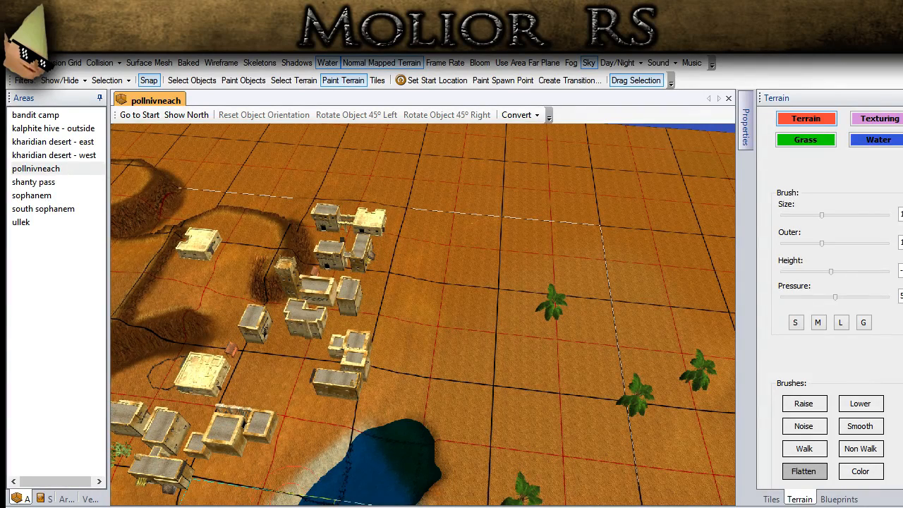
- Carve a curved river channel from the lake's end along the outer side of town, past the farthest house
middle_drag(410, 354, 321, 323)
mouse_move(358, 332)
mouse_down()
mouse_move(486, 345)
mouse_move(592, 295)
mouse_up()
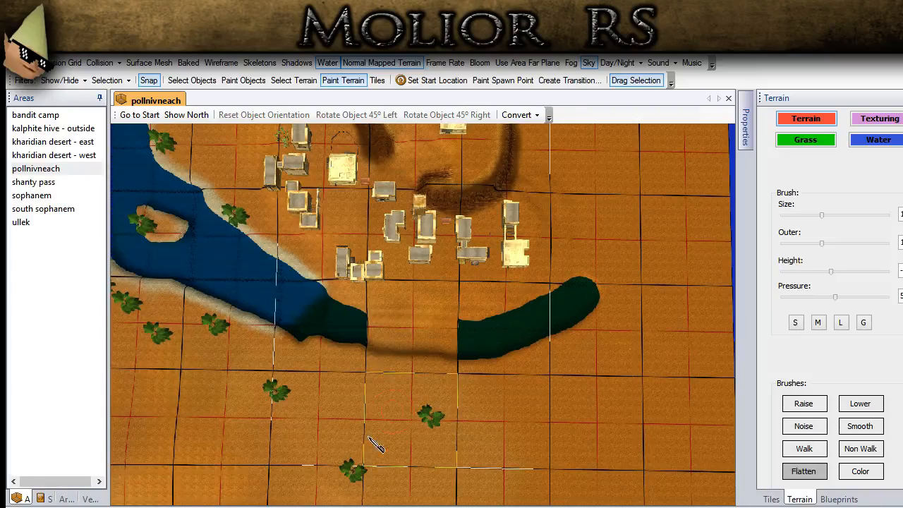
middle_drag(374, 421, 489, 370)
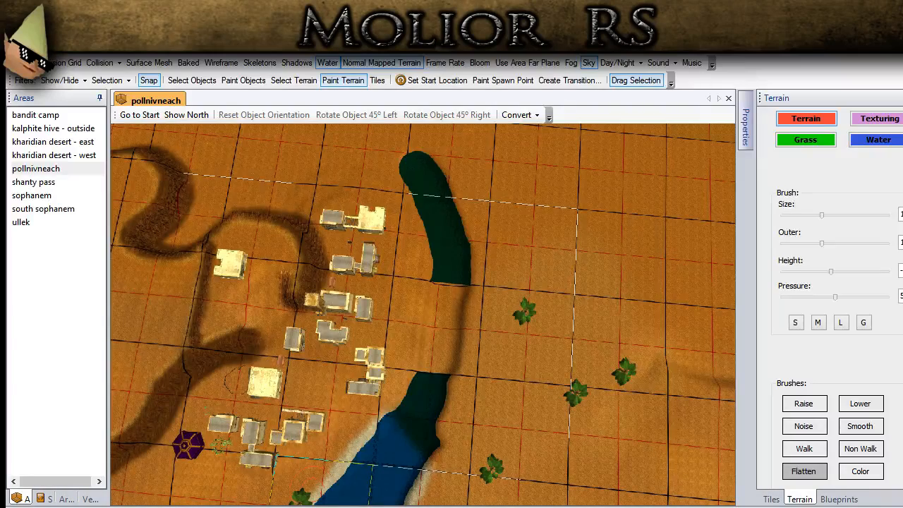
- Show the surface mesh and flatten the corner of the river's town-side bank at the dry gap using the M brush preset
scroll(423, 314, up, 3)
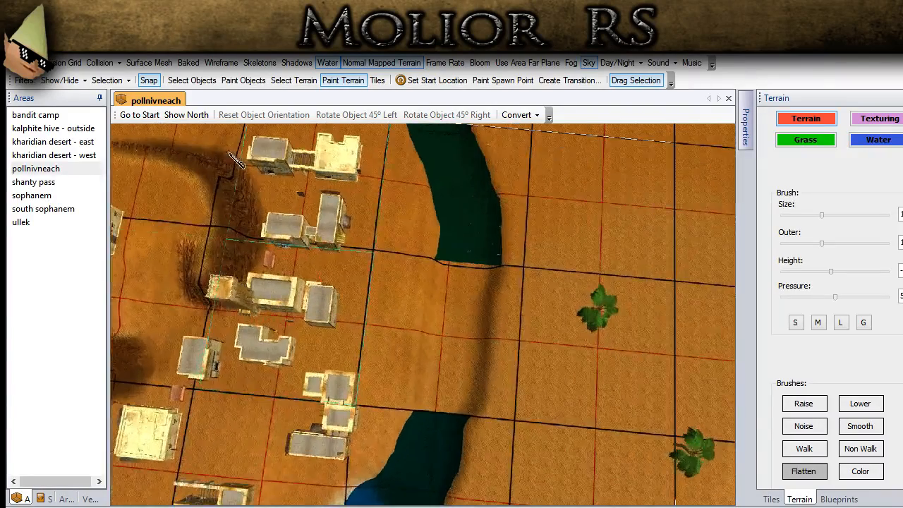
click(149, 62)
scroll(172, 288, up, 3)
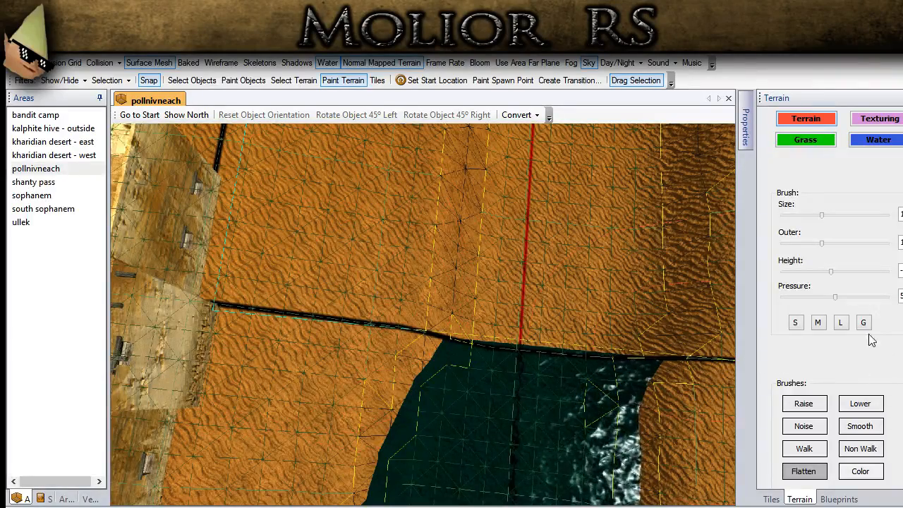
click(818, 322)
drag(416, 317, 420, 271)
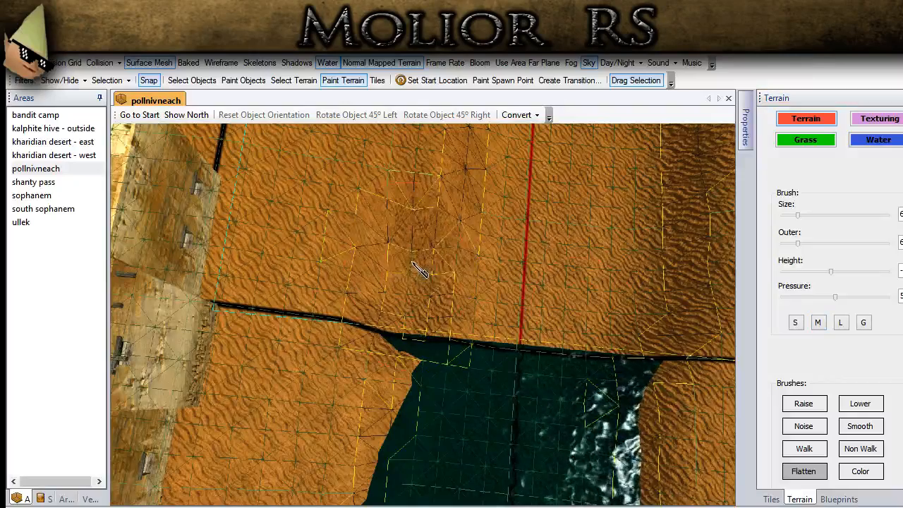
scroll(450, 332, down, 5)
middle_drag(446, 340, 380, 357)
scroll(563, 366, down, 2)
middle_drag(564, 365, 429, 398)
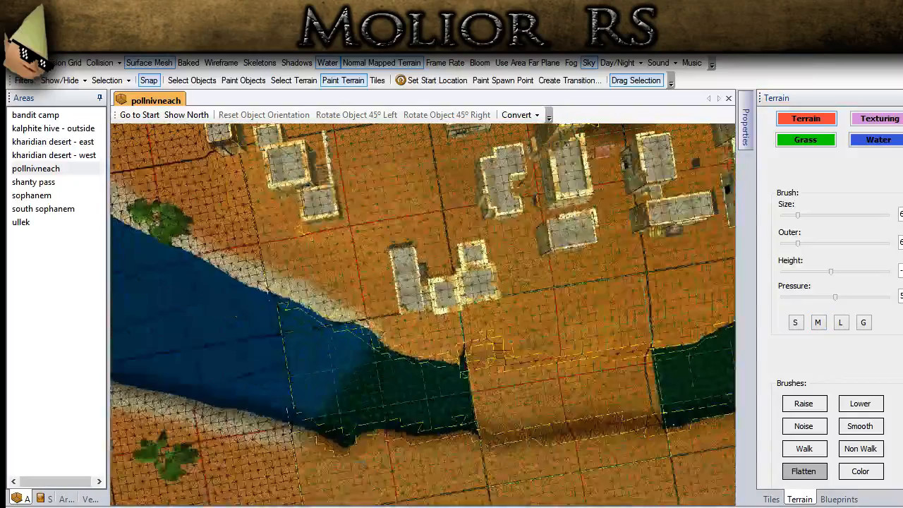
- Switch to the G brush preset and carve back the town-side bank along the dry gap between the two river stretches
click(863, 323)
drag(486, 380, 352, 361)
mouse_move(459, 370)
middle_down()
mouse_move(317, 363)
mouse_move(425, 337)
mouse_move(406, 345)
middle_up()
scroll(425, 337, down, 2)
mouse_move(306, 423)
mouse_down()
mouse_move(419, 432)
mouse_move(551, 421)
mouse_up()
drag(615, 399, 526, 431)
scroll(525, 431, down, 1)
middle_drag(526, 430, 544, 428)
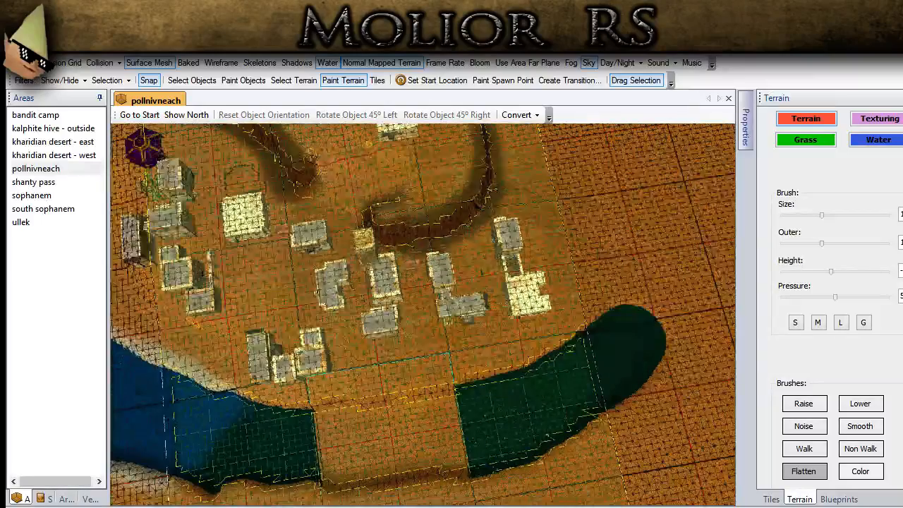
middle_drag(378, 437, 487, 425)
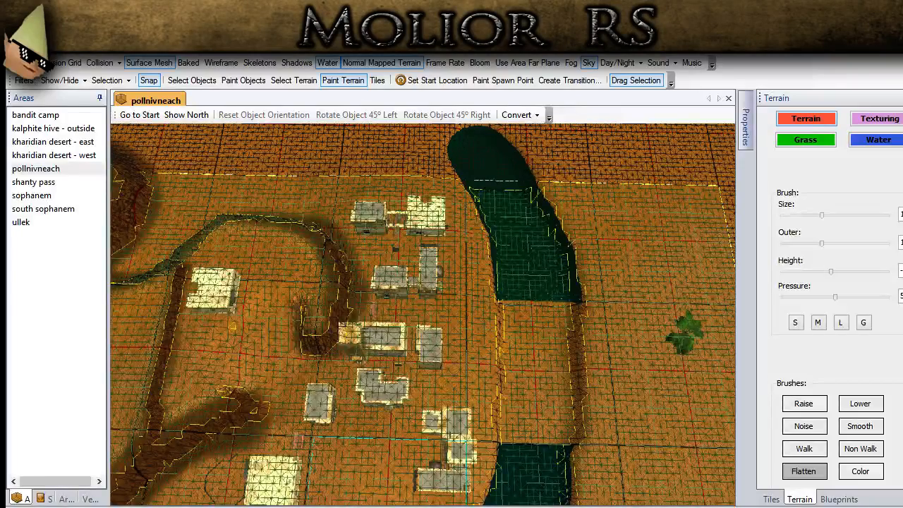
- Carve a short side branch off the river on the side facing away from town
middle_drag(477, 427, 520, 330)
mouse_move(520, 300)
mouse_down()
mouse_move(545, 282)
mouse_move(511, 321)
mouse_up()
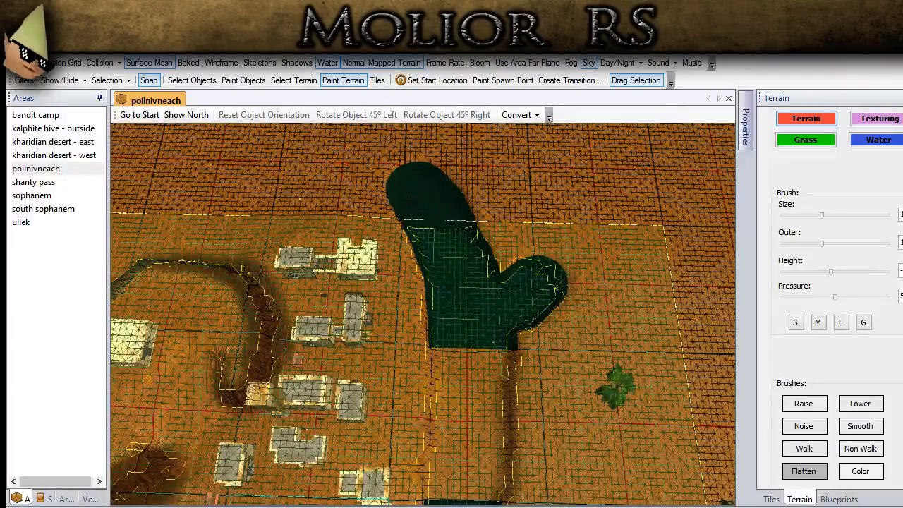
key(w)
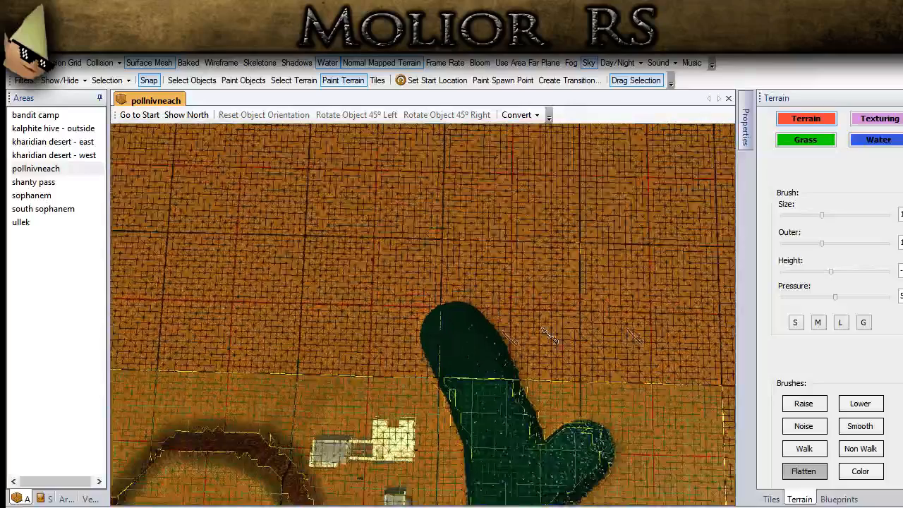
- Carve the river's far end into a bend with the L preset and extend it to the map edge with the G preset
click(839, 322)
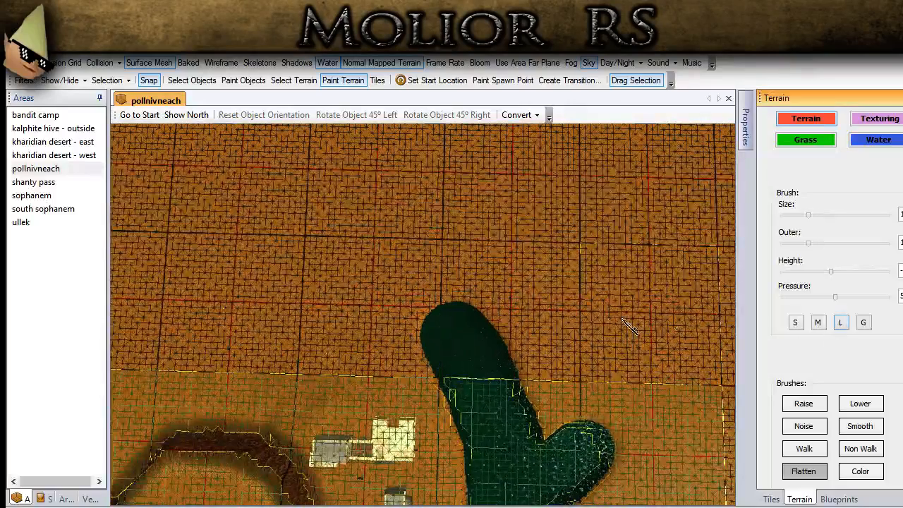
mouse_move(446, 343)
mouse_down()
mouse_move(387, 310)
mouse_move(423, 285)
mouse_move(467, 279)
mouse_move(464, 270)
mouse_up()
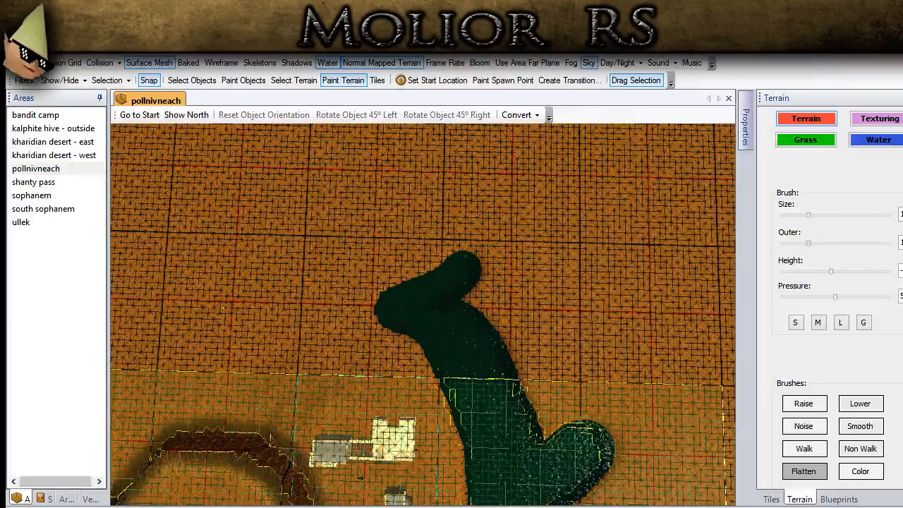
click(863, 322)
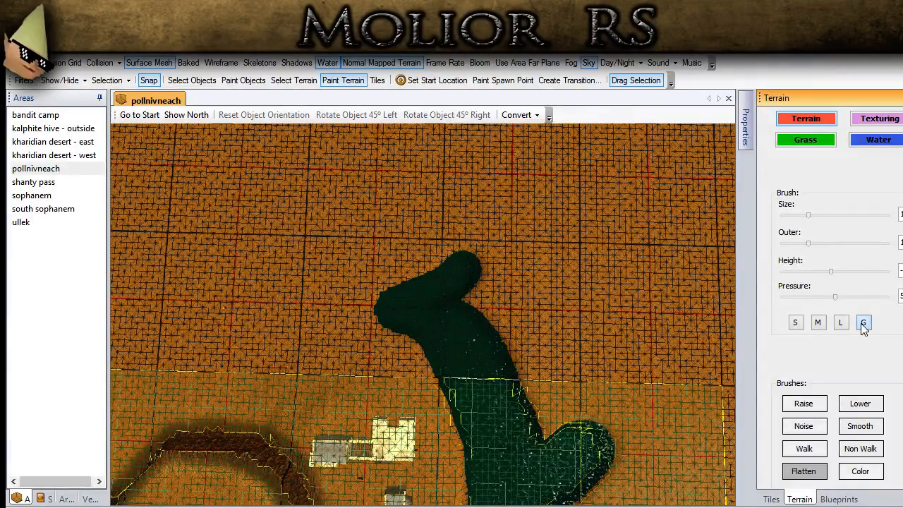
drag(435, 299, 474, 264)
mouse_move(474, 264)
middle_down()
mouse_move(464, 261)
mouse_move(468, 289)
middle_up()
mouse_move(470, 290)
mouse_down()
mouse_move(495, 261)
mouse_move(511, 213)
mouse_move(510, 186)
mouse_move(502, 192)
mouse_up()
mouse_move(462, 391)
middle_down()
mouse_move(262, 221)
mouse_move(263, 160)
middle_up()
- Set the Flatten brush height to 0 and level the outer bank opposite town to narrow the lake's outlet into the river
middle_drag(227, 452, 172, 379)
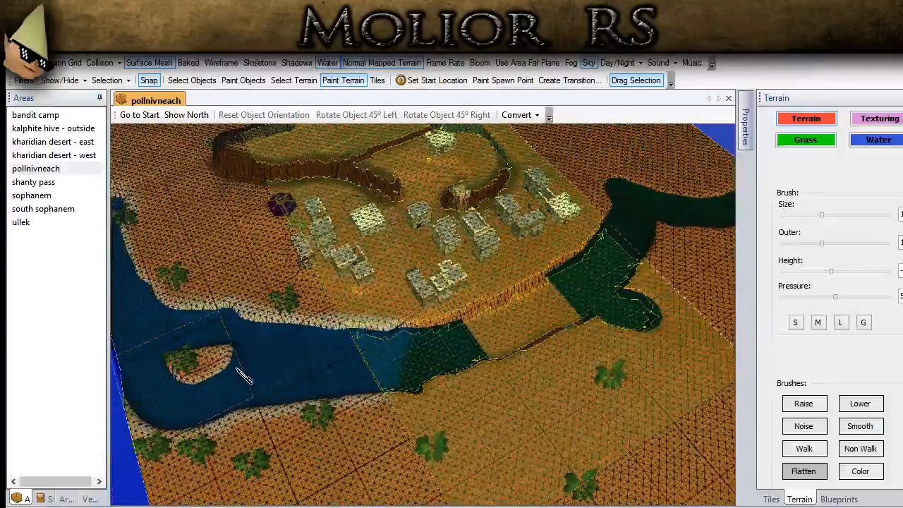
scroll(307, 387, up, 2)
scroll(303, 383, up, 2)
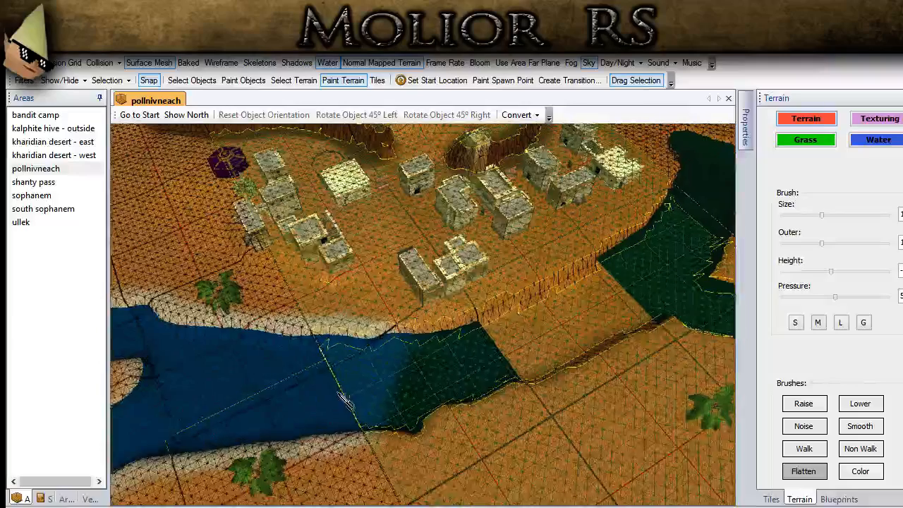
middle_drag(628, 346, 416, 451)
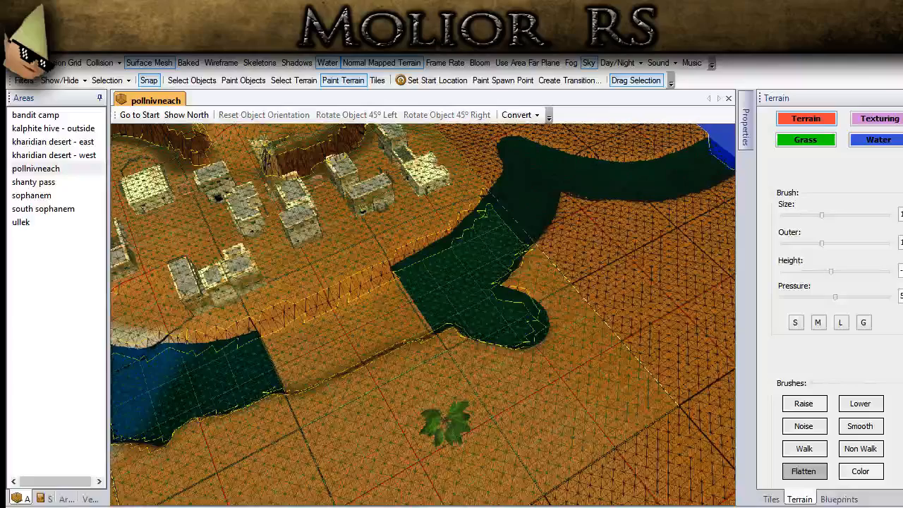
scroll(311, 316, down, 3)
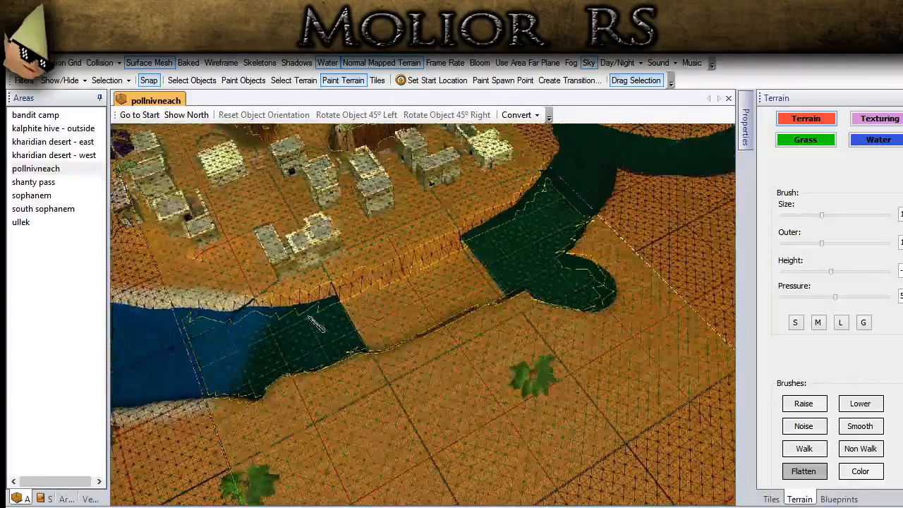
middle_drag(310, 316, 377, 298)
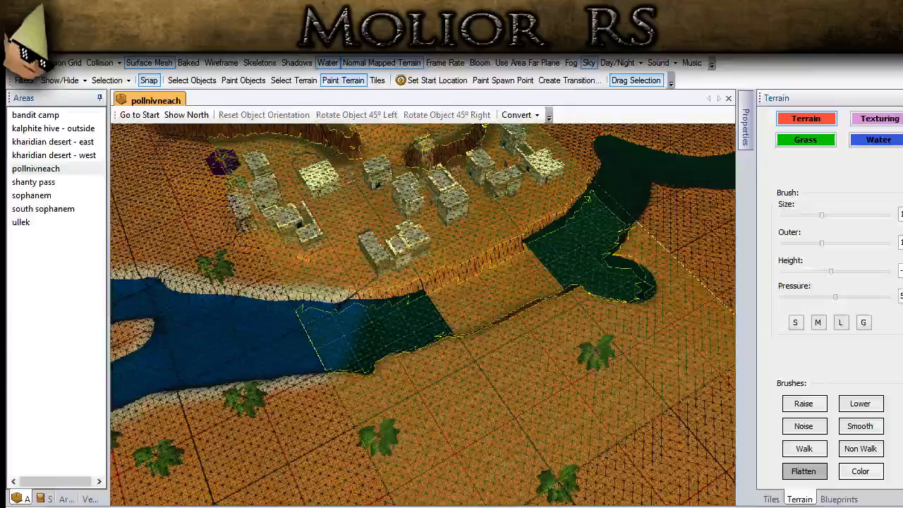
middle_drag(205, 321, 286, 323)
scroll(286, 323, up, 1)
click(901, 269)
drag(900, 268, 891, 273)
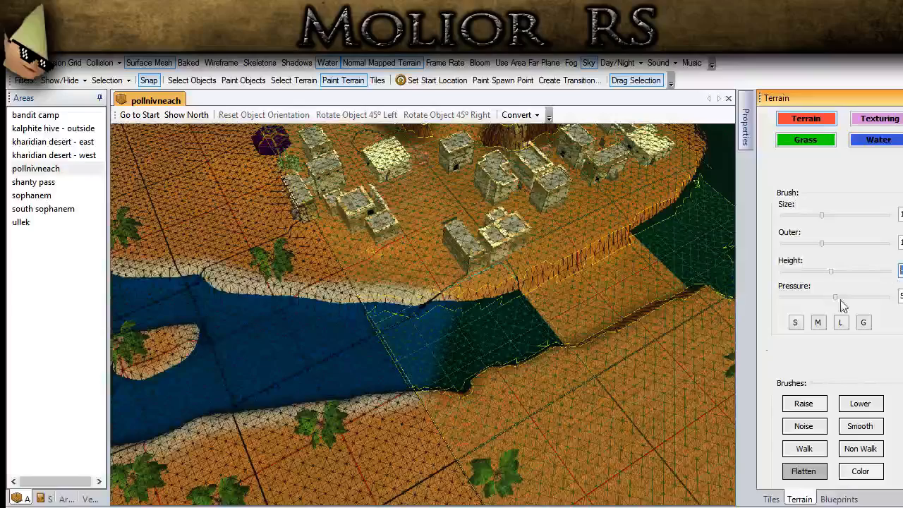
middle_drag(333, 390, 247, 451)
drag(249, 432, 224, 443)
mouse_move(261, 414)
mouse_down()
mouse_move(332, 378)
mouse_move(371, 377)
mouse_up()
middle_drag(496, 383, 391, 407)
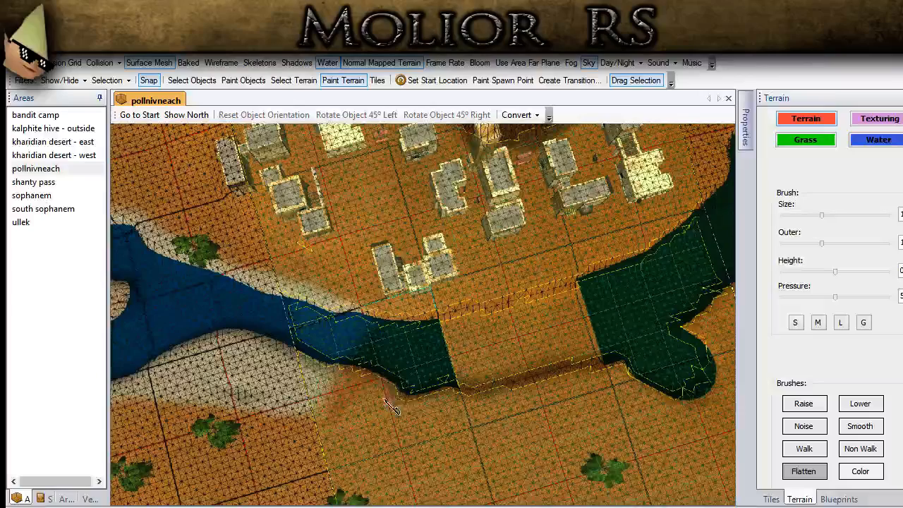
- Flatten the outer bank along the dry gap and reshape the side branch into a narrower, rounded inlet
drag(574, 371, 615, 352)
middle_drag(612, 354, 581, 362)
mouse_move(559, 347)
mouse_down()
mouse_move(634, 276)
mouse_move(636, 239)
mouse_up()
mouse_move(598, 314)
middle_down()
mouse_move(646, 275)
mouse_move(660, 275)
middle_up()
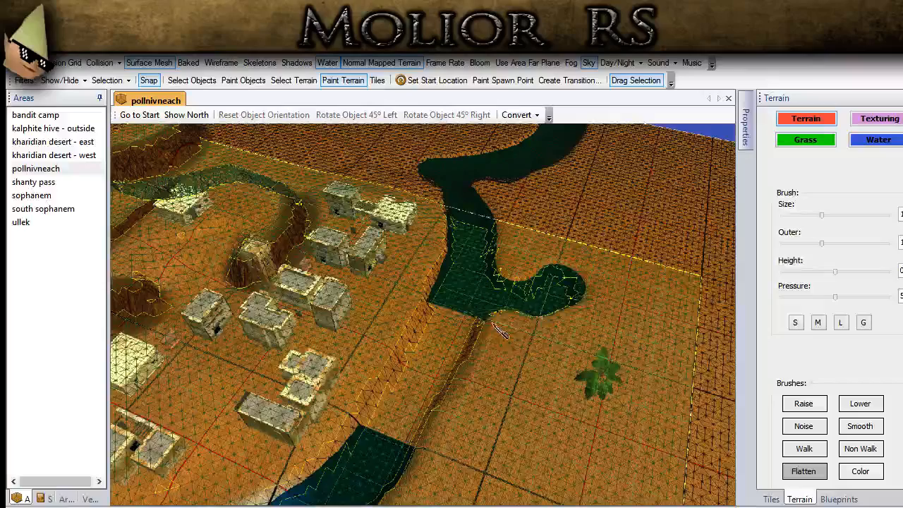
- Hide the surface mesh and recolour the pale ground on the outer bank orange with the Color brush
click(161, 64)
middle_drag(319, 302, 339, 383)
scroll(355, 371, up, 1)
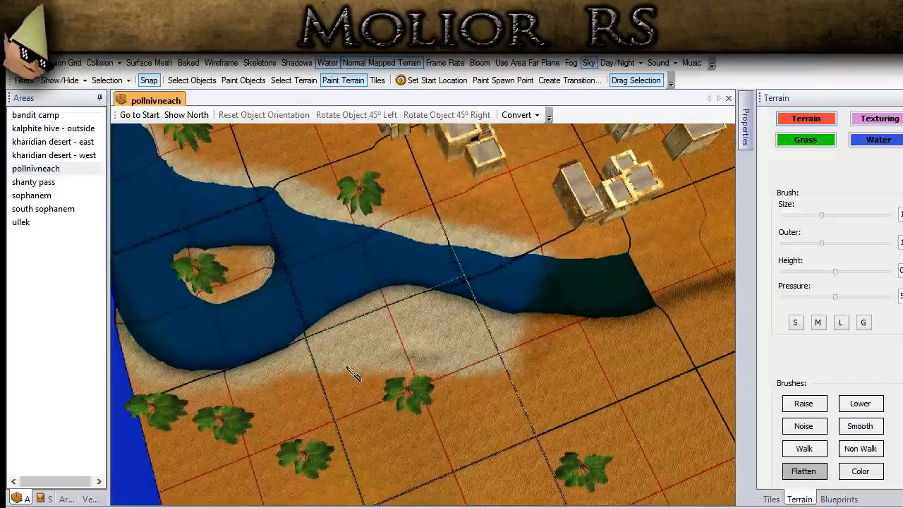
click(895, 120)
scroll(829, 296, down, 3)
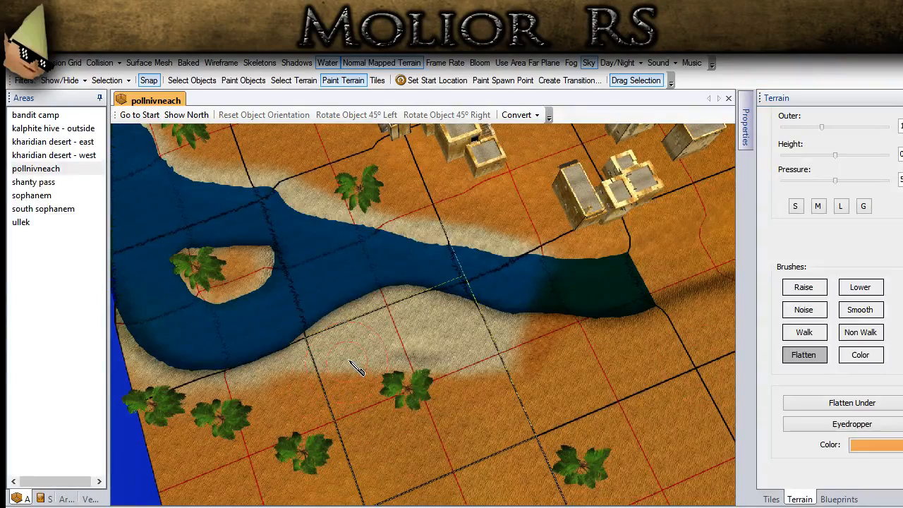
click(856, 354)
drag(362, 411, 380, 437)
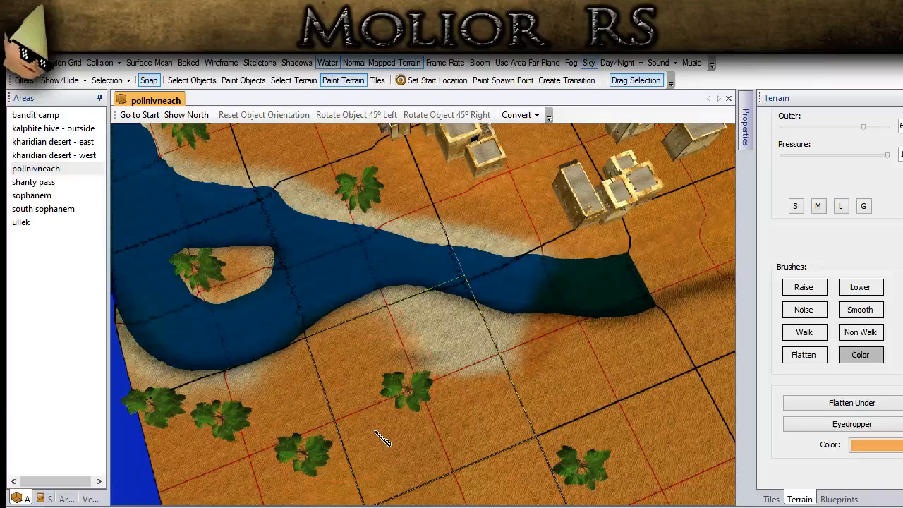
drag(423, 412, 455, 412)
mouse_move(333, 404)
mouse_down()
mouse_move(403, 347)
mouse_move(499, 362)
mouse_up()
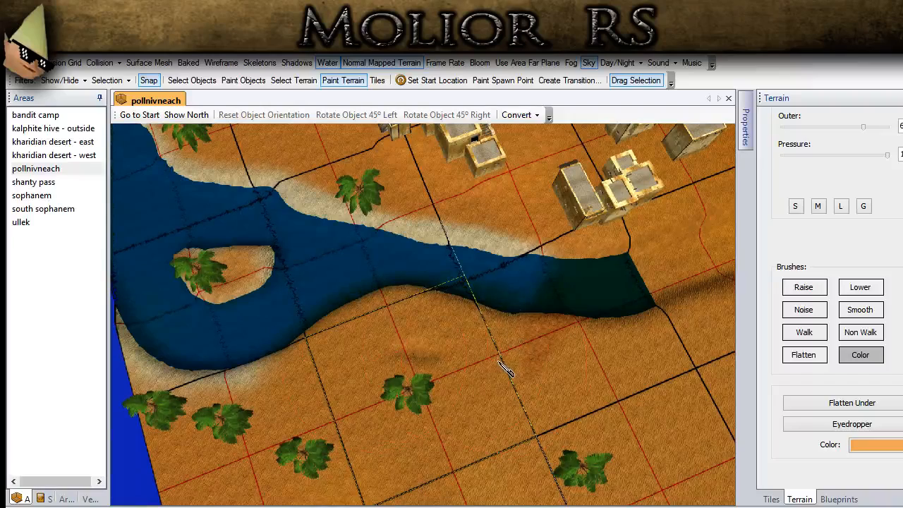
- Set the Color brush to white with the G preset and paint the outer shoreline from the lake towards the river
click(874, 447)
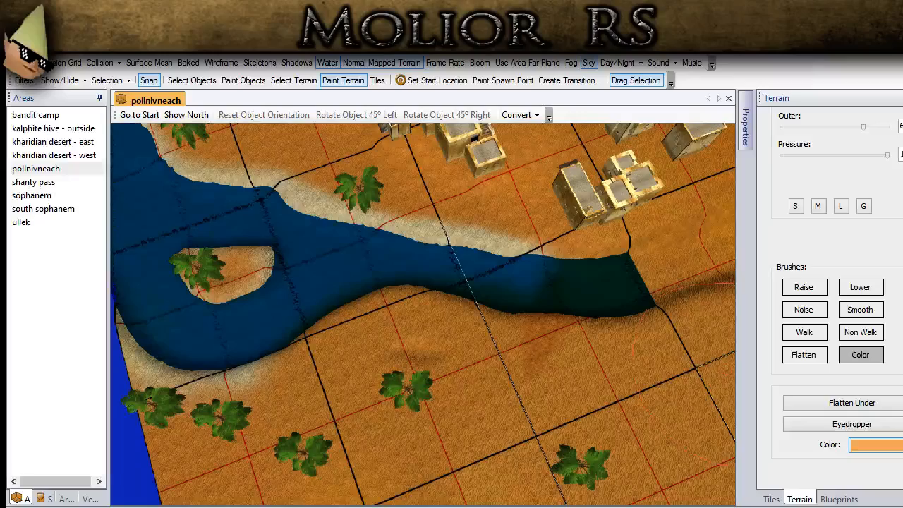
click(338, 348)
middle_drag(338, 348, 264, 357)
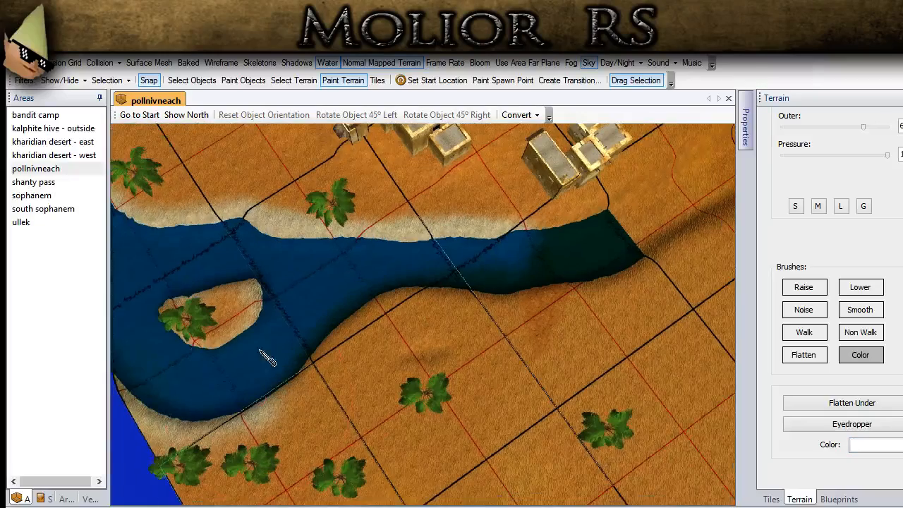
click(862, 208)
mouse_move(304, 360)
mouse_down()
mouse_move(359, 303)
mouse_move(403, 286)
mouse_move(525, 273)
mouse_up()
scroll(526, 272, down, 3)
middle_drag(526, 272, 442, 317)
middle_drag(466, 345, 288, 409)
middle_drag(160, 444, 243, 396)
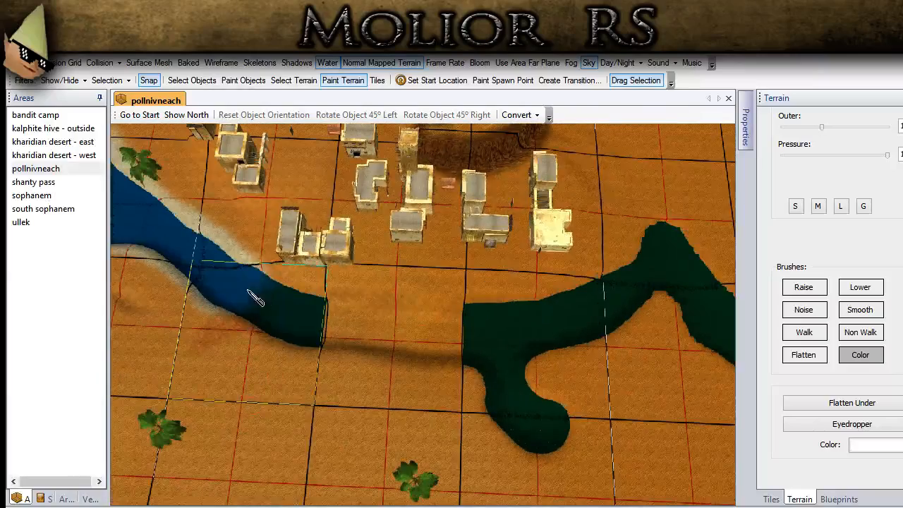
- Paint the riverbed and its banks white from beside the houses to the map edge
mouse_move(264, 300)
mouse_down()
mouse_move(437, 323)
mouse_move(617, 293)
mouse_move(656, 274)
mouse_move(661, 249)
mouse_up()
mouse_move(623, 341)
middle_down()
mouse_move(485, 278)
mouse_move(7, 303)
middle_up()
right_drag(438, 308, 504, 296)
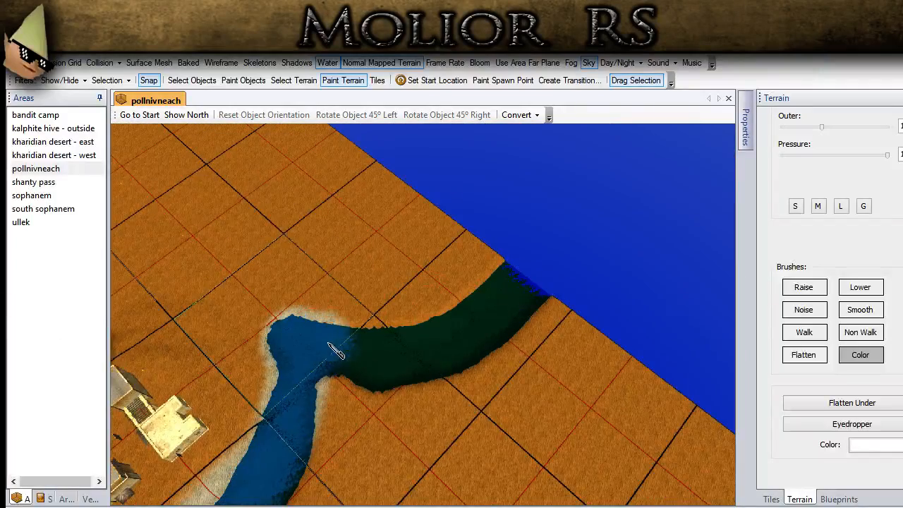
mouse_move(385, 344)
mouse_down()
mouse_move(445, 334)
mouse_move(509, 272)
mouse_up()
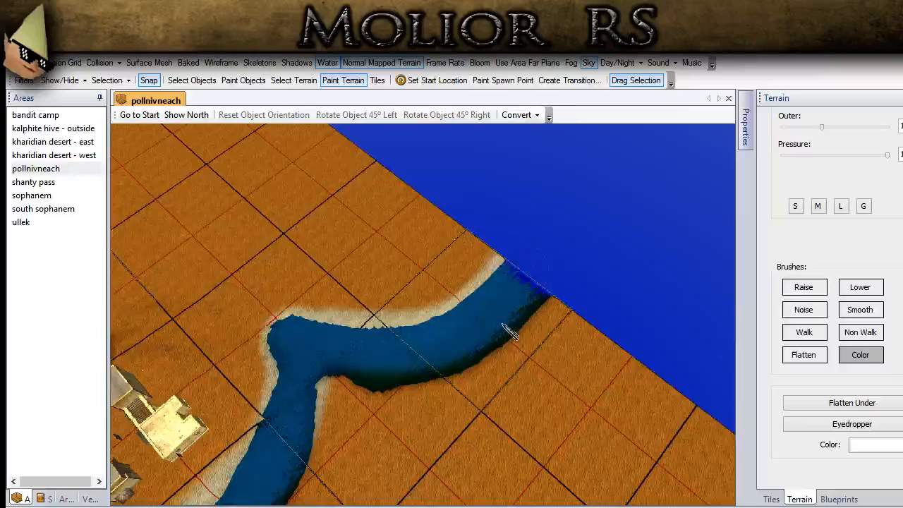
right_drag(501, 324, 462, 395)
mouse_move(462, 428)
mouse_down()
mouse_move(431, 415)
mouse_move(402, 381)
mouse_up()
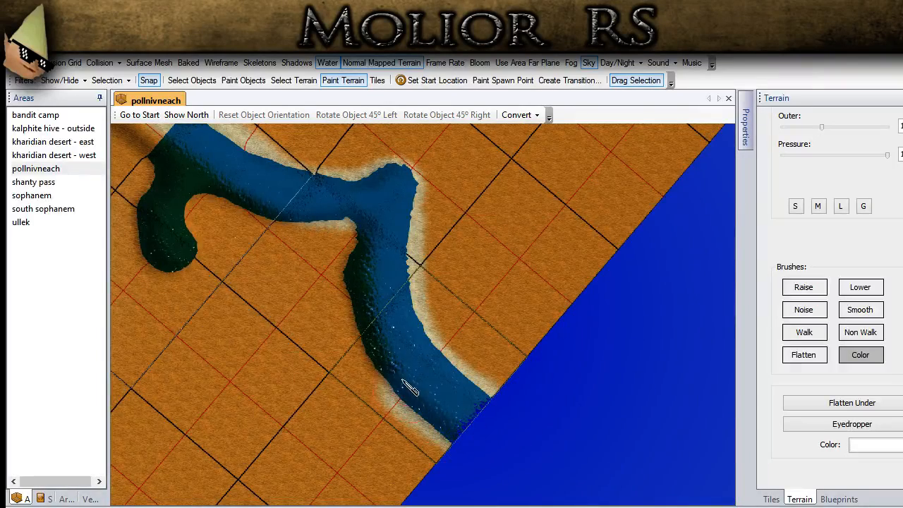
- Paint the side branch, the dry gap and the remaining dark riverbed beside the houses white
middle_drag(297, 229, 438, 400)
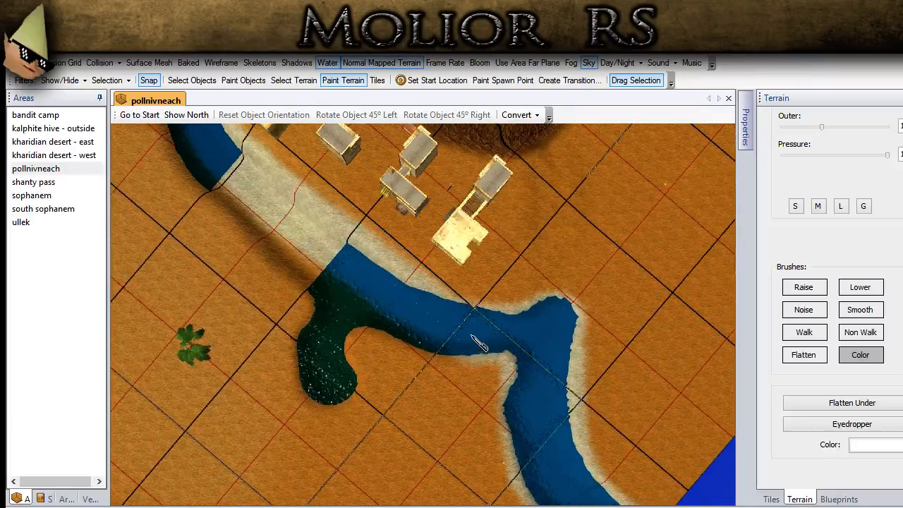
drag(472, 335, 423, 336)
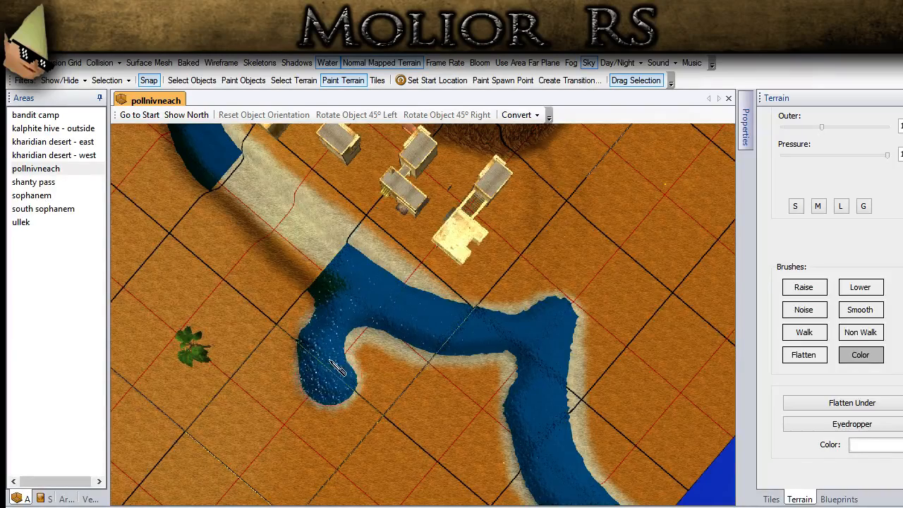
drag(322, 284, 202, 172)
middle_drag(203, 171, 252, 247)
middle_drag(340, 375, 390, 418)
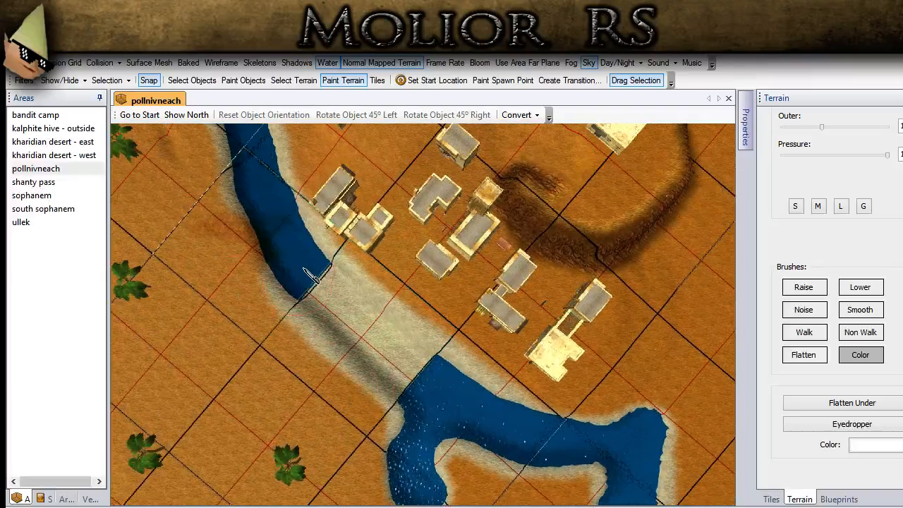
middle_drag(284, 199, 292, 386)
- Examine the painted riverbed and the dry gap in the water beside the houses
scroll(459, 316, up, 5)
scroll(294, 381, up, 4)
scroll(366, 327, up, 3)
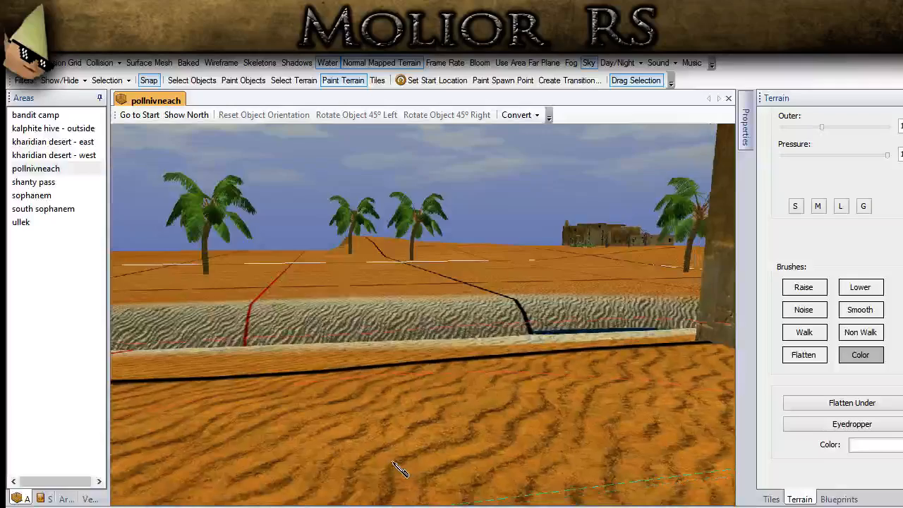
scroll(384, 345, up, 1)
middle_drag(416, 296, 332, 298)
click(192, 79)
middle_drag(310, 331, 485, 378)
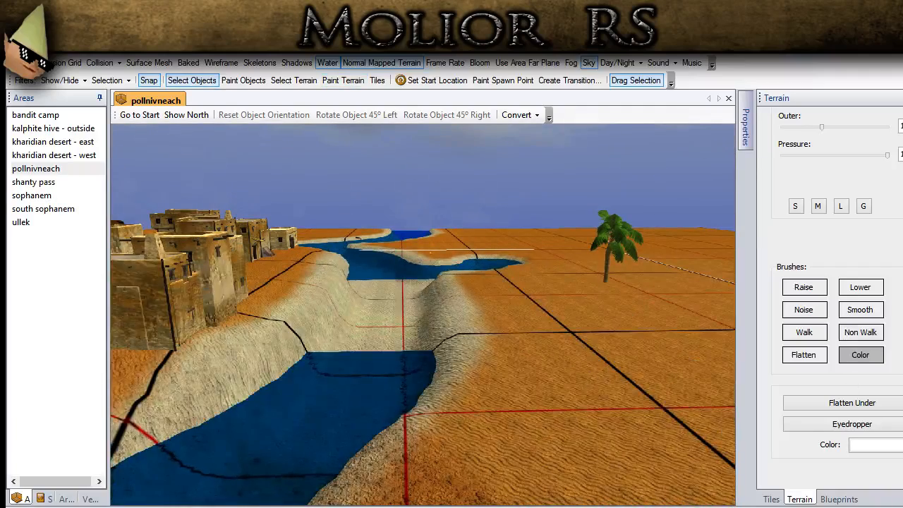
- Try to fill the dry gap in the river beside the houses with the Water brush
scroll(840, 303, up, 4)
click(871, 174)
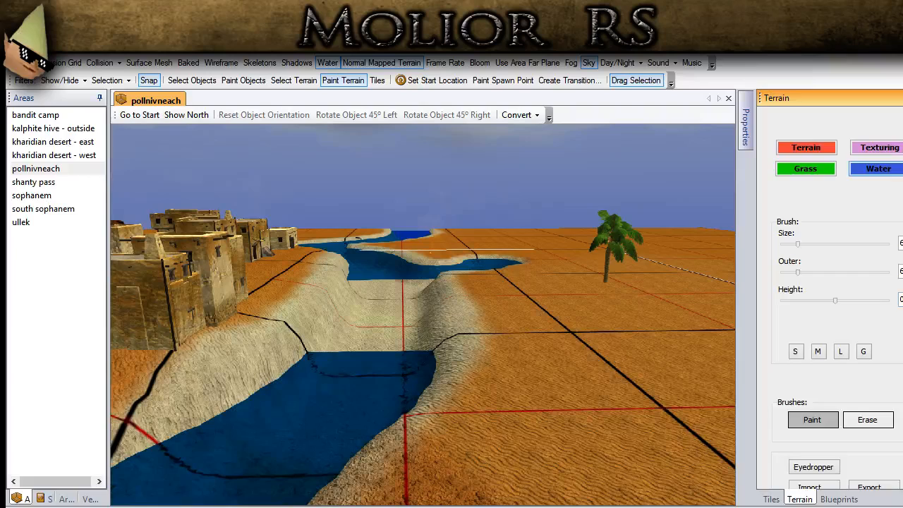
scroll(892, 233, down, 10)
scroll(892, 233, up, 5)
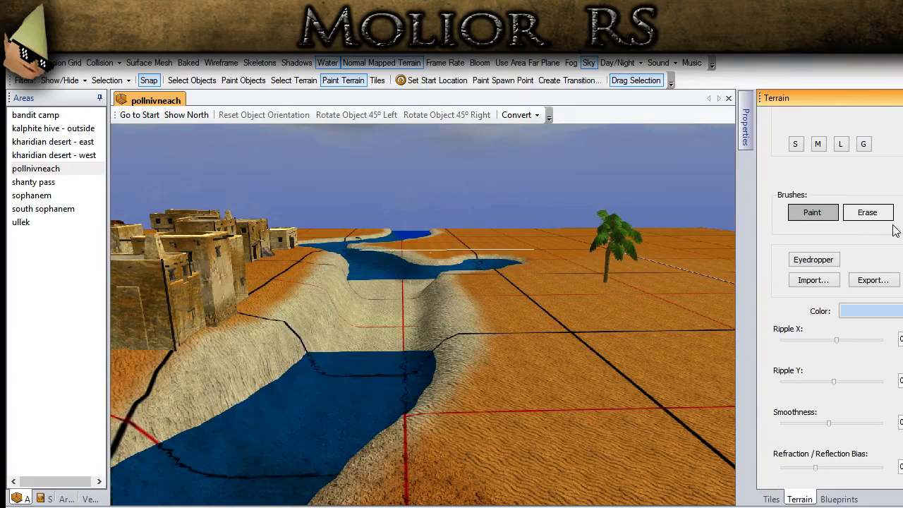
click(289, 448)
middle_drag(579, 363, 492, 409)
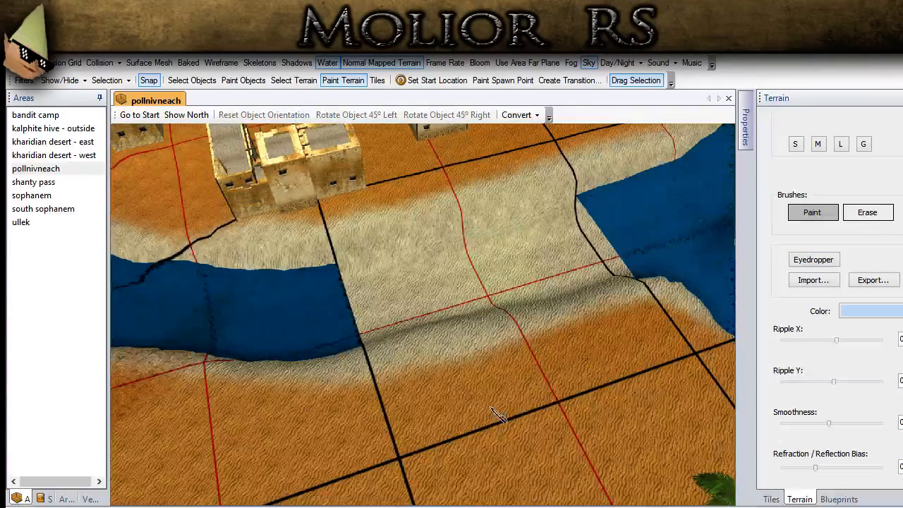
click(470, 358)
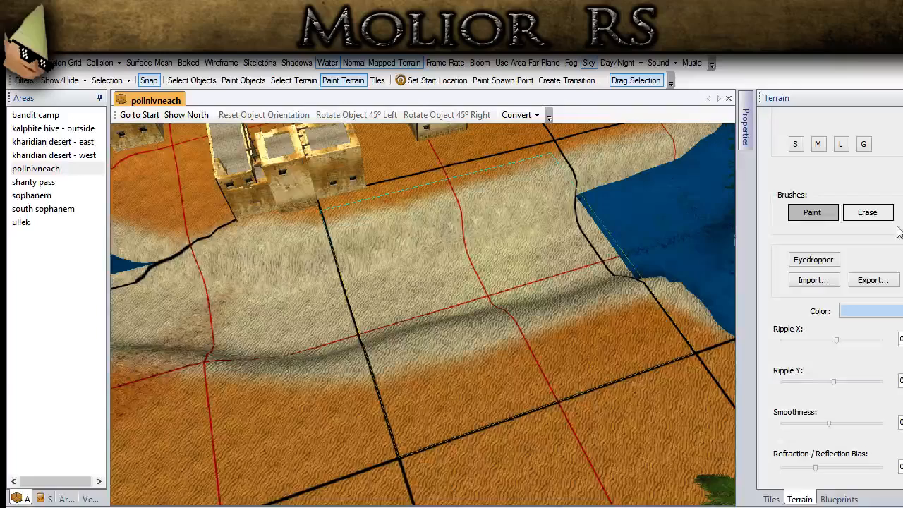
- Enlarge the Water brush with the G preset, set its height to 0 and paint water over the riverbed beside the houses
click(867, 146)
scroll(832, 296, up, 3)
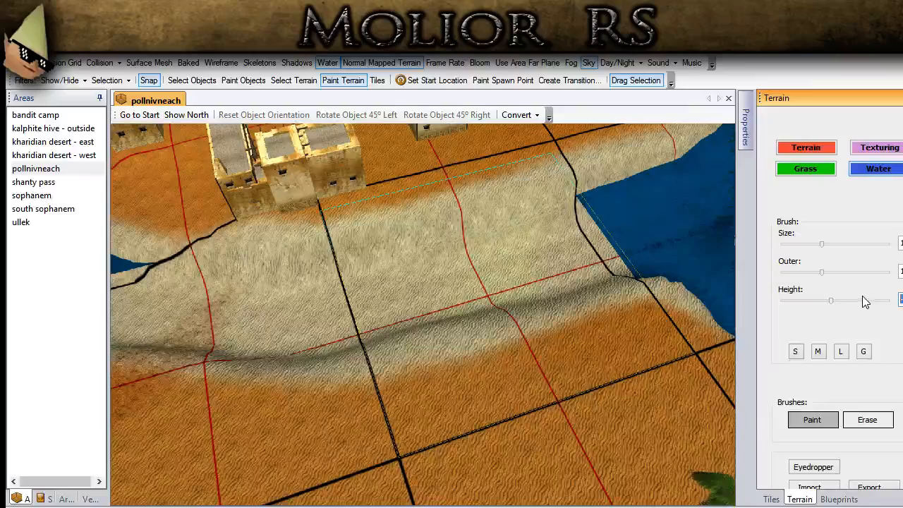
drag(428, 324, 352, 333)
right_drag(352, 332, 253, 333)
drag(902, 300, 880, 307)
text(0)
right_drag(606, 311, 548, 356)
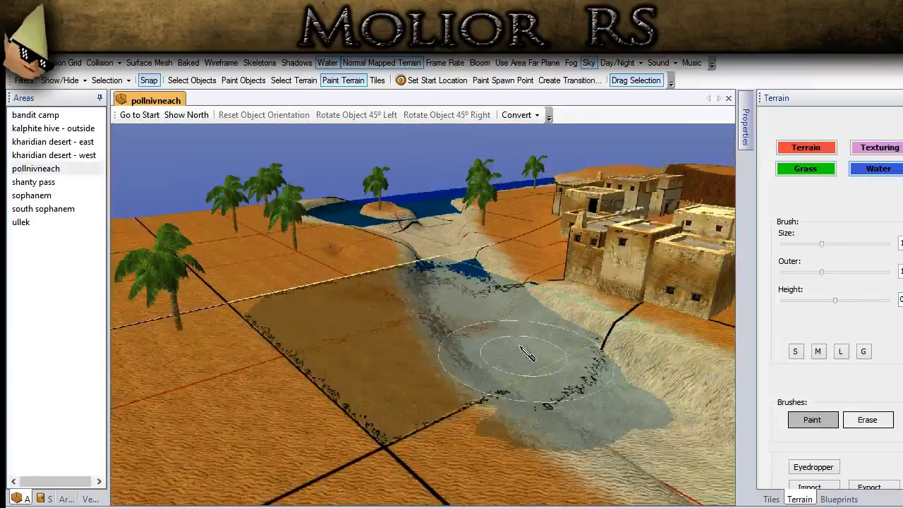
- Set the water height to a negative value and repaint the river's water from the houses to the lake
drag(901, 300, 881, 307)
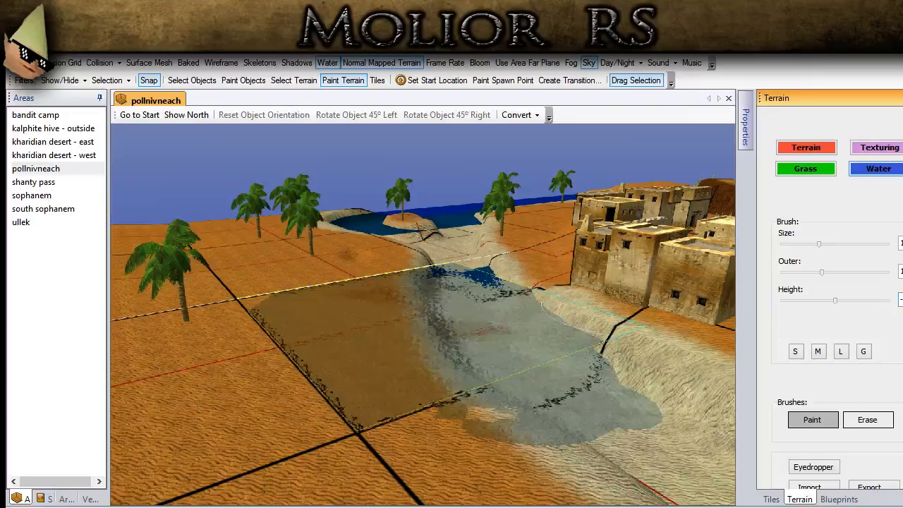
right_drag(528, 388, 451, 339)
middle_drag(451, 340, 455, 363)
ctrl+drag(455, 363, 525, 330)
scroll(524, 330, up, 2)
mouse_move(525, 330)
right_down()
mouse_move(518, 356)
mouse_move(486, 360)
mouse_move(353, 322)
mouse_move(330, 347)
mouse_move(296, 344)
mouse_move(494, 394)
mouse_move(526, 304)
mouse_move(494, 284)
mouse_move(455, 139)
mouse_move(453, 364)
mouse_move(393, 372)
right_up()
scroll(393, 373, down, 5)
scroll(493, 368, up, 3)
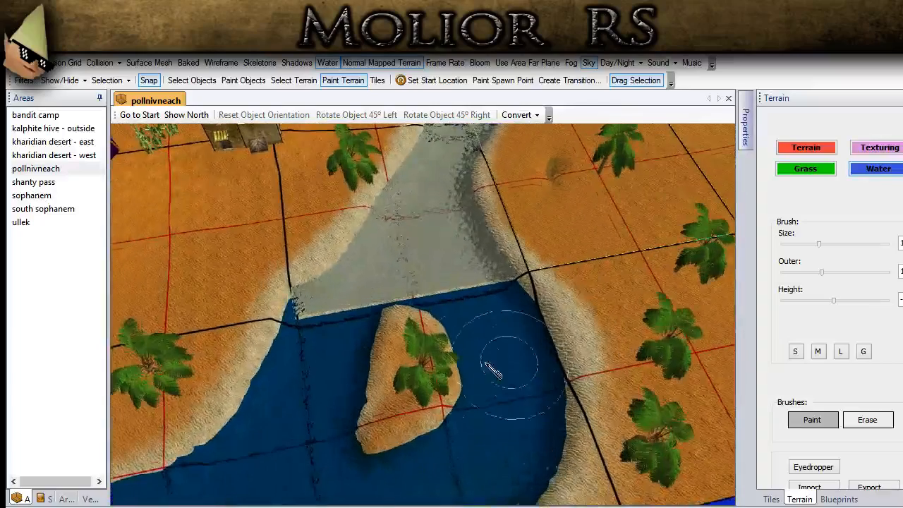
- Change the water color to a deeper blue and repaint the grey stretch where the river meets the lake
scroll(829, 296, down, 3)
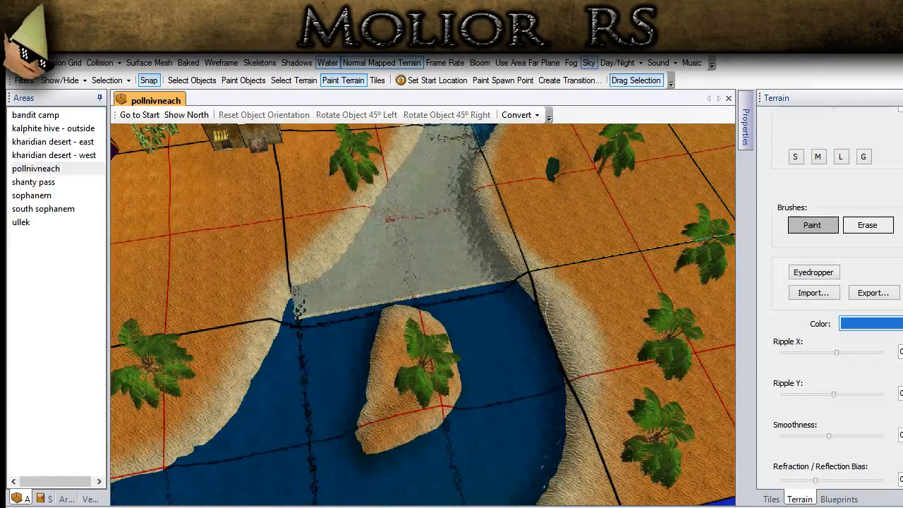
click(444, 222)
click(863, 322)
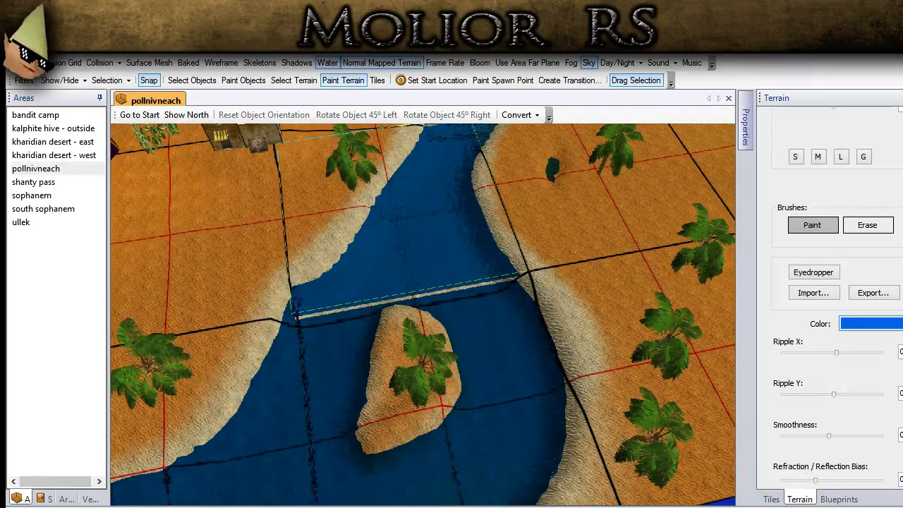
middle_drag(505, 320, 421, 271)
click(421, 271)
middle_drag(509, 296, 494, 279)
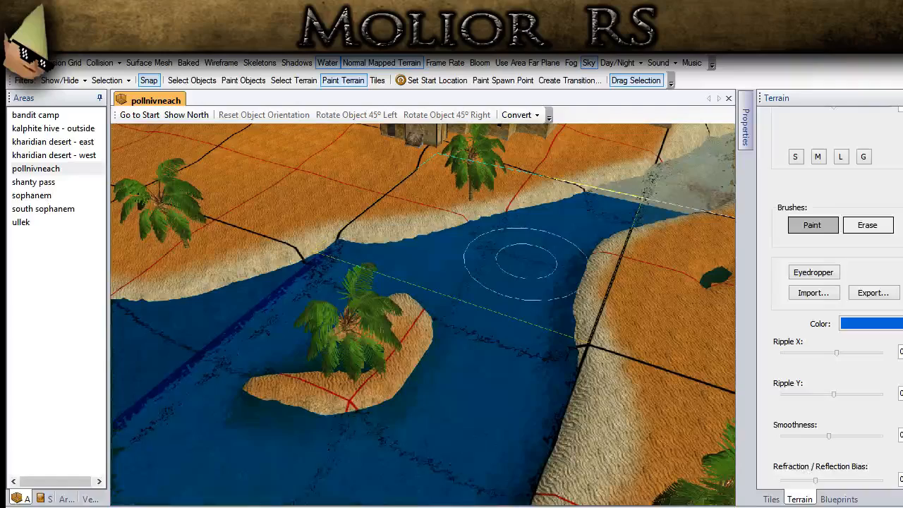
- Raise the water's Smoothness and repaint the lake around the palm island
scroll(837, 302, down, 4)
scroll(838, 302, up, 2)
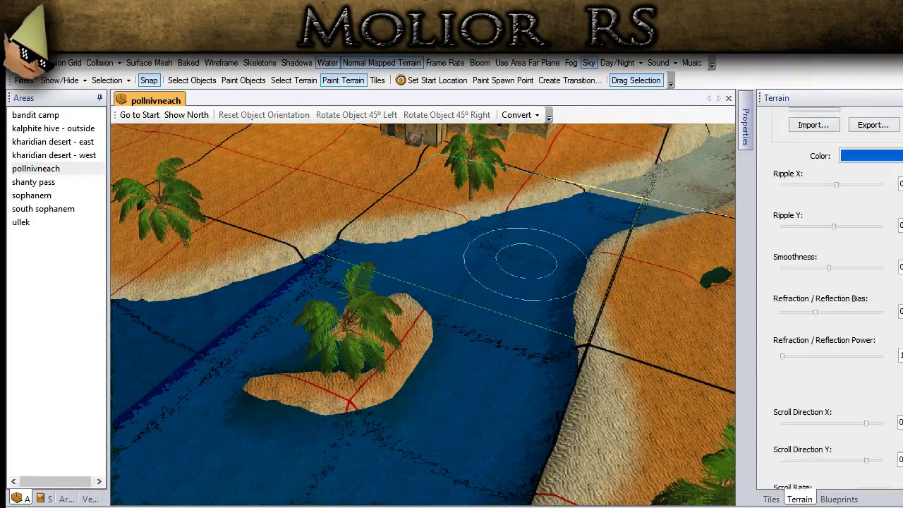
scroll(818, 299, up, 1)
drag(827, 278, 848, 282)
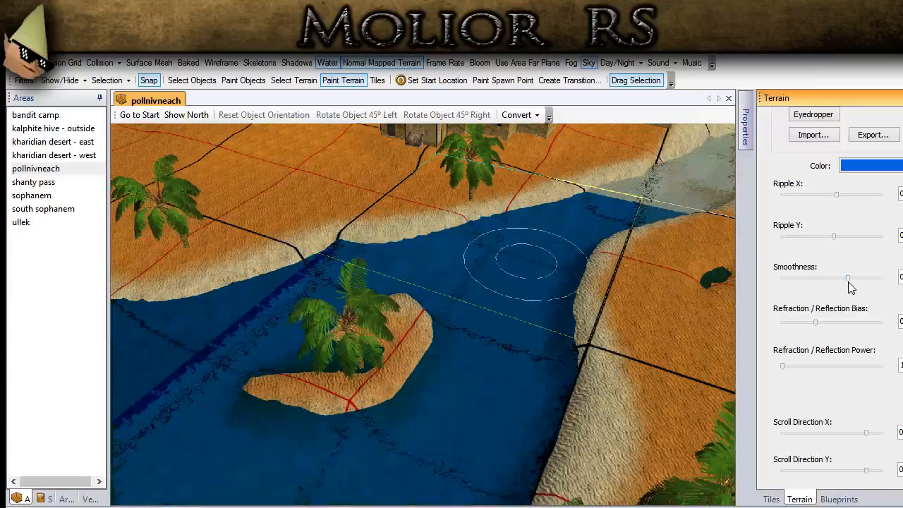
middle_drag(540, 310, 414, 251)
scroll(550, 361, up, 2)
scroll(395, 375, down, 3)
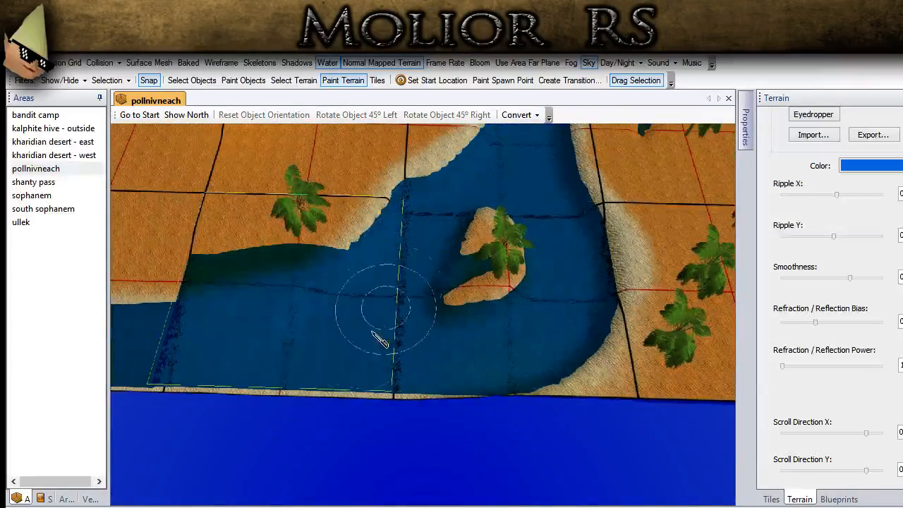
- Repaint the rest of the lake and the whole river past the houses to the far map edge with the smoother water
middle_drag(368, 323, 315, 319)
scroll(253, 174, down, 5)
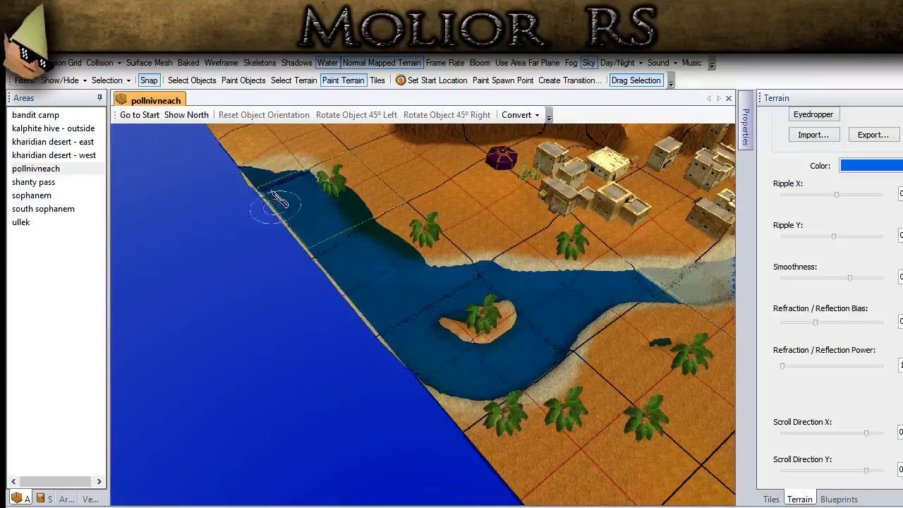
middle_drag(513, 315, 418, 319)
middle_drag(591, 262, 384, 397)
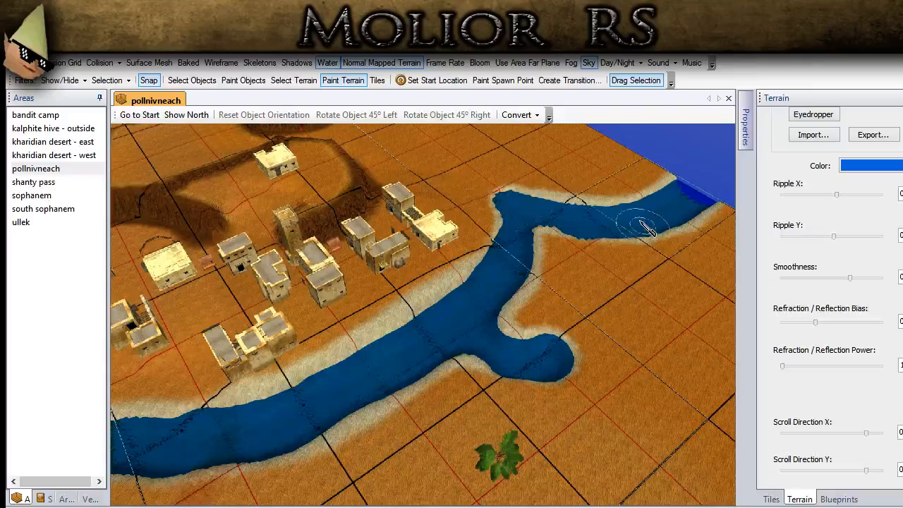
middle_drag(534, 277, 502, 338)
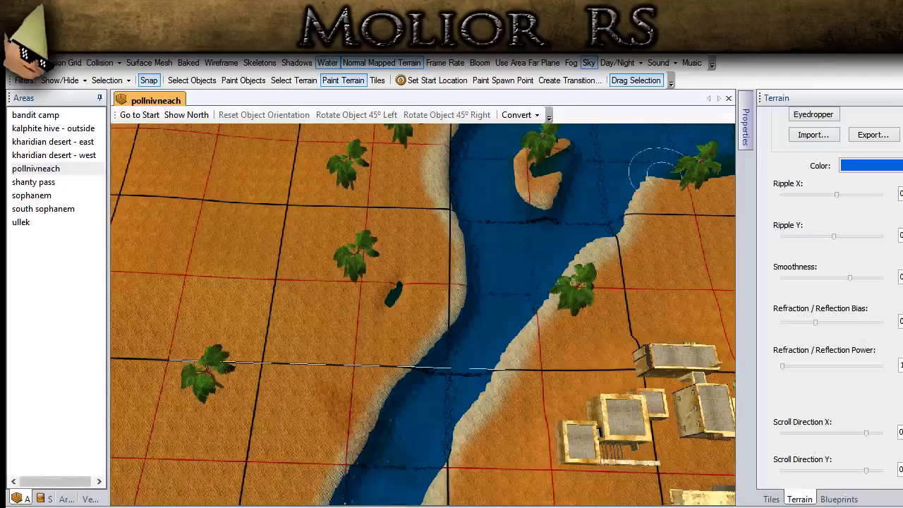
- Paint the ground around the small pool and the adjoining riverbank white with the terrain Color brush
scroll(829, 296, up, 5)
click(807, 150)
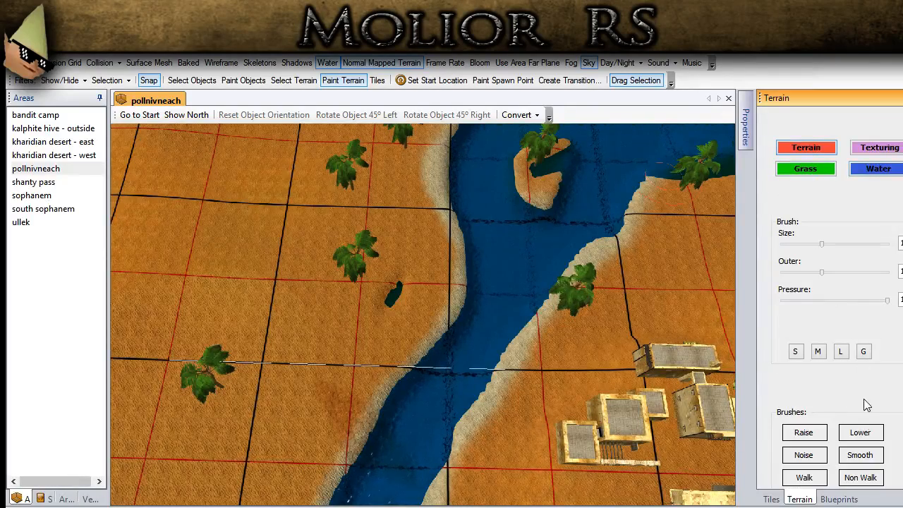
drag(417, 301, 415, 303)
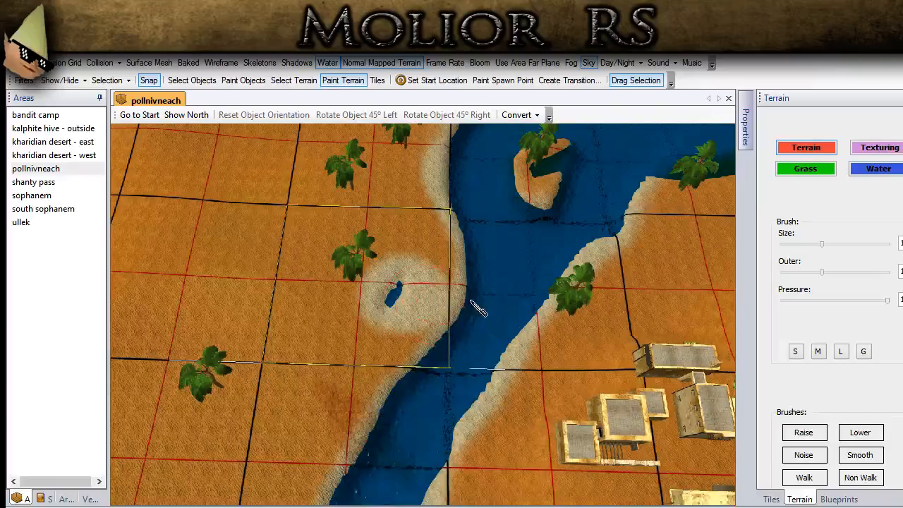
click(861, 172)
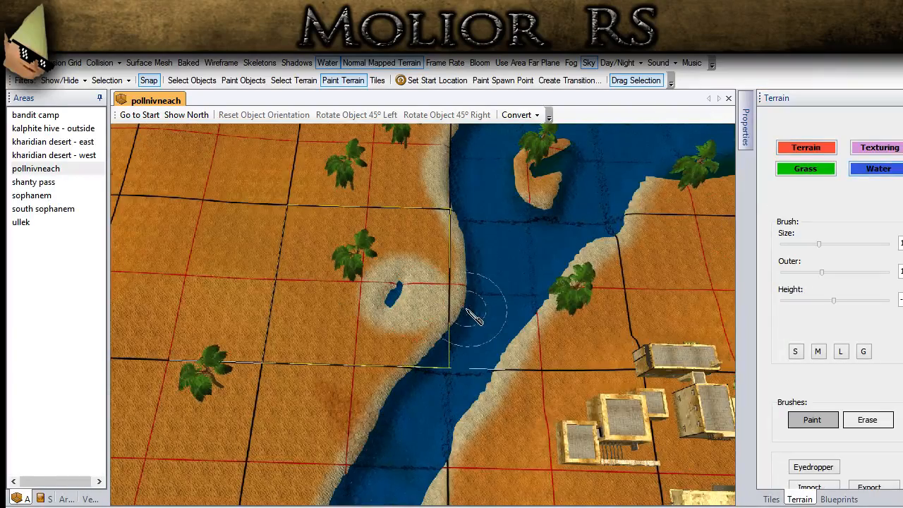
scroll(473, 317, up, 2)
click(879, 149)
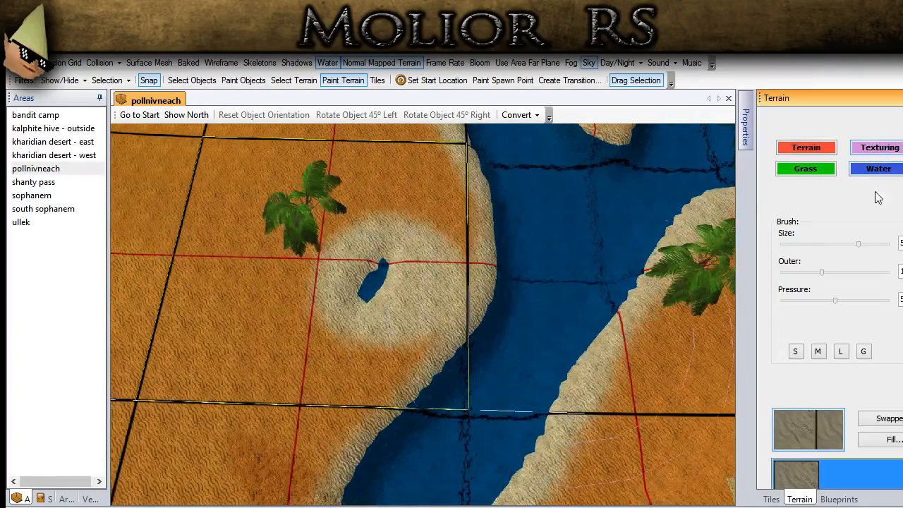
click(827, 149)
scroll(832, 317, down, 3)
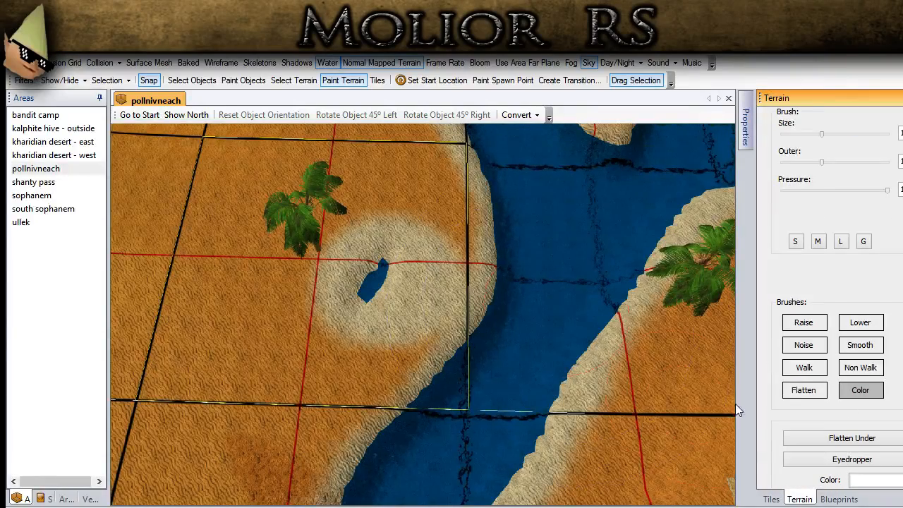
mouse_move(511, 403)
mouse_down()
mouse_move(381, 381)
mouse_move(349, 391)
mouse_move(459, 250)
mouse_move(495, 238)
mouse_up()
mouse_move(514, 357)
middle_down()
mouse_move(504, 349)
mouse_move(515, 328)
middle_up()
- Set the Color brush to the orange of the desert ground and repaint the outer edge of the pale patch beside the river
scroll(836, 303, down, 1)
click(885, 425)
click(892, 447)
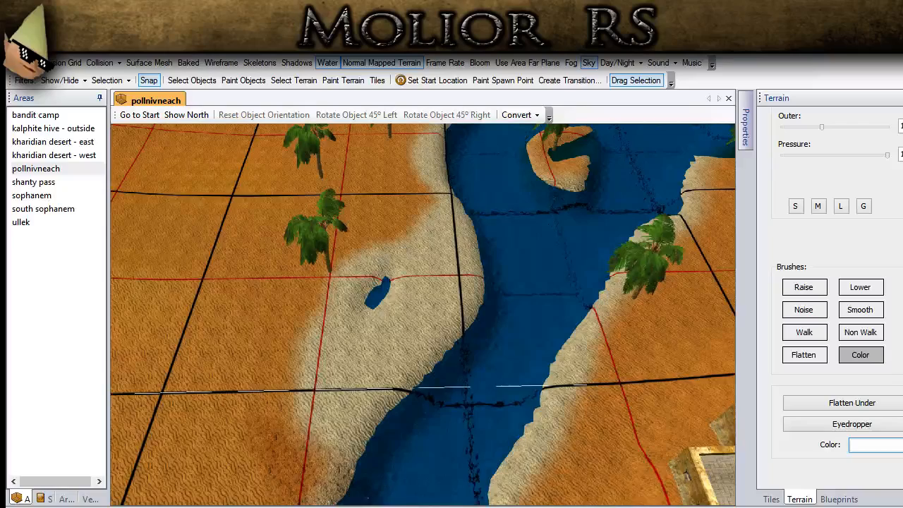
click(344, 465)
drag(323, 346, 287, 424)
- Use the M preset to paint orange around the small pool, leaving a thin pale rim at its edge
click(818, 205)
scroll(317, 324, up, 2)
drag(288, 325, 318, 275)
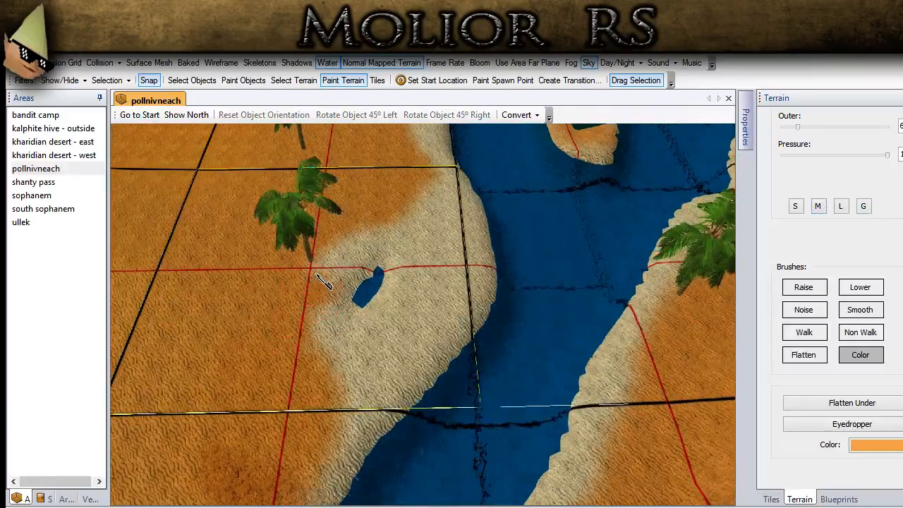
mouse_move(376, 242)
mouse_down()
mouse_move(421, 298)
mouse_move(407, 325)
mouse_move(368, 349)
mouse_move(323, 314)
mouse_up()
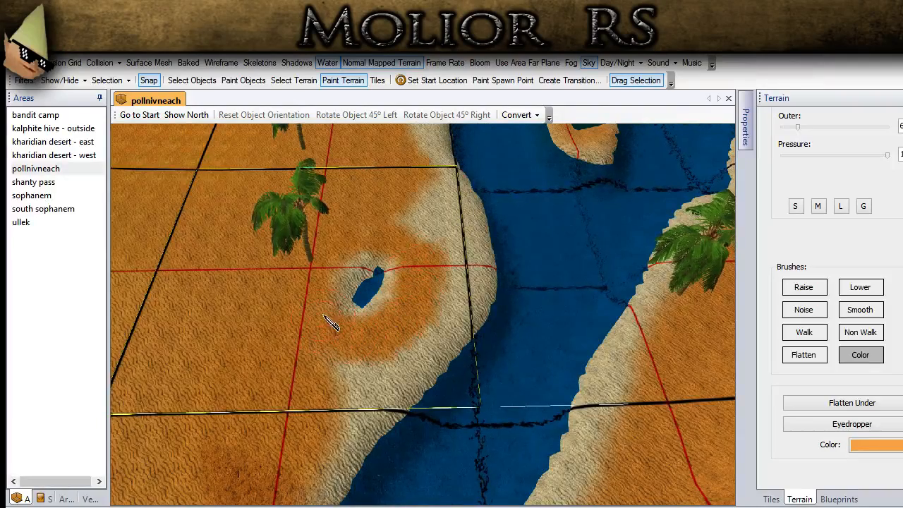
- Use the L preset to paint the riverbank near the pool orange, leaving a narrow pale strip along the water
click(840, 206)
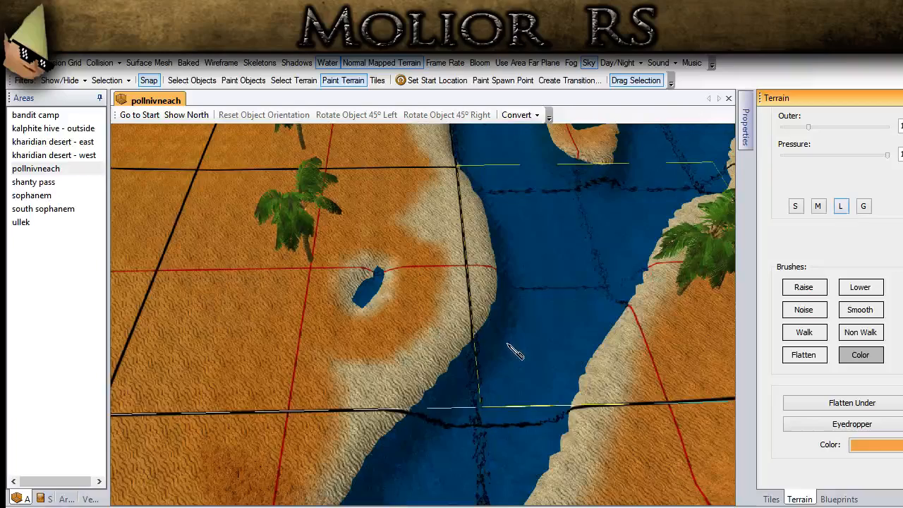
mouse_move(358, 362)
mouse_down()
mouse_move(413, 335)
mouse_move(442, 285)
mouse_move(427, 189)
mouse_move(446, 244)
mouse_move(439, 288)
mouse_move(399, 356)
mouse_move(308, 417)
mouse_up()
key(w)
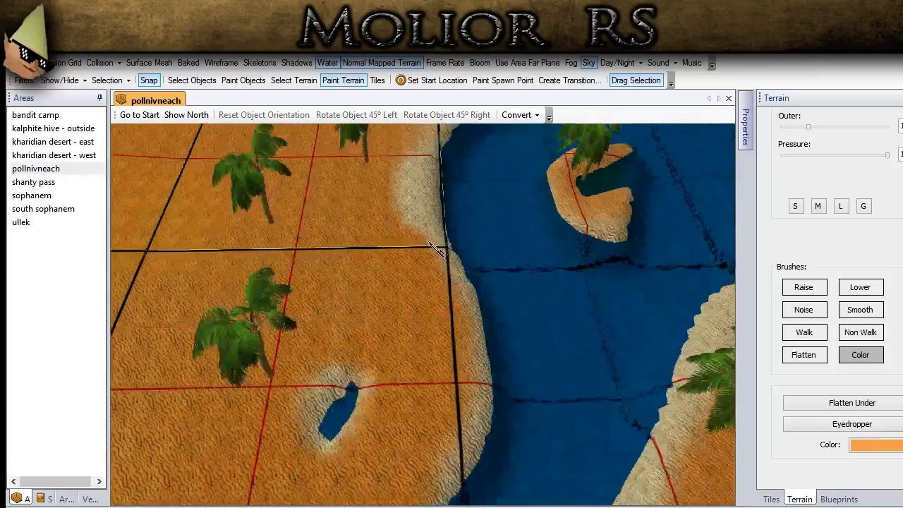
drag(390, 299, 388, 160)
scroll(374, 297, down, 5)
- Raise the flooded notch in the palm island above the water using the Raise brush with the M preset
mouse_move(392, 330)
middle_down()
mouse_move(395, 292)
mouse_move(416, 312)
mouse_move(412, 344)
middle_up()
scroll(395, 292, up, 2)
click(789, 284)
scroll(413, 344, up, 2)
click(817, 206)
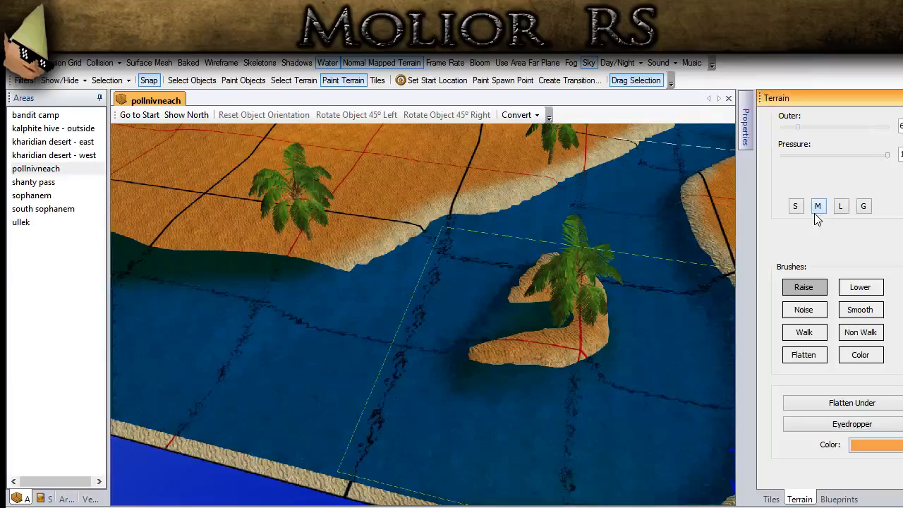
scroll(605, 321, up, 2)
mouse_move(596, 314)
mouse_down()
mouse_move(562, 320)
mouse_move(555, 334)
mouse_up()
mouse_move(603, 339)
middle_down()
mouse_move(506, 361)
mouse_move(419, 358)
middle_up()
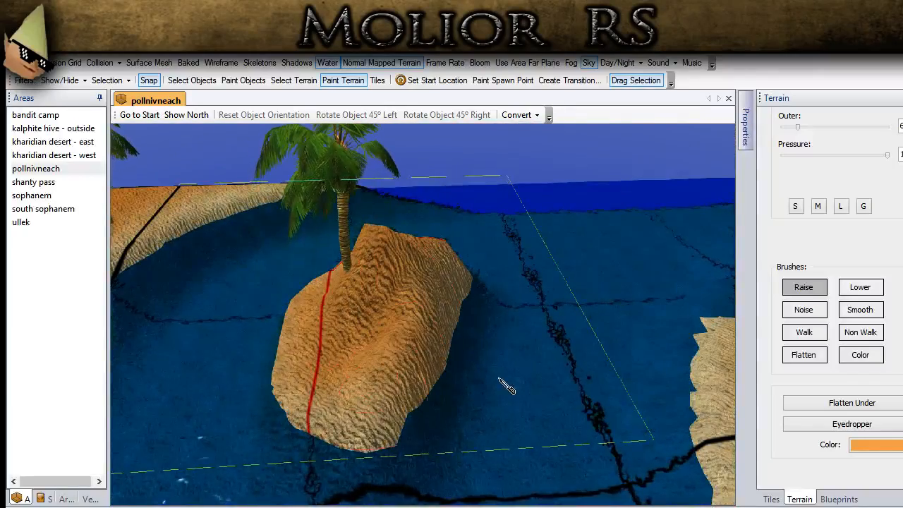
- Smooth the raised terrain of the palm island into a low, rounded mound
click(860, 310)
middle_drag(481, 325, 417, 325)
drag(418, 325, 369, 222)
mouse_move(403, 300)
middle_down()
mouse_move(531, 233)
mouse_move(644, 292)
mouse_move(452, 276)
mouse_move(439, 331)
middle_up()
mouse_move(439, 331)
mouse_down()
mouse_move(452, 342)
mouse_move(504, 300)
mouse_move(427, 254)
mouse_up()
mouse_move(456, 347)
middle_down()
mouse_move(450, 321)
mouse_move(405, 298)
middle_up()
- Switch to object selection and examine the island, the lake shore and the river beside the town
click(204, 82)
click(481, 158)
click(349, 412)
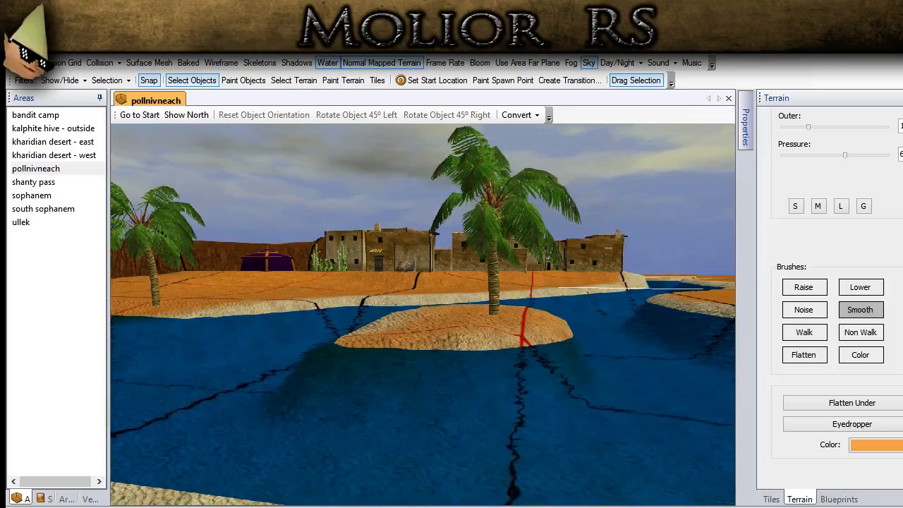
middle_drag(374, 437, 379, 361)
scroll(380, 363, down, 3)
middle_drag(472, 317, 308, 357)
middle_drag(430, 277, 379, 412)
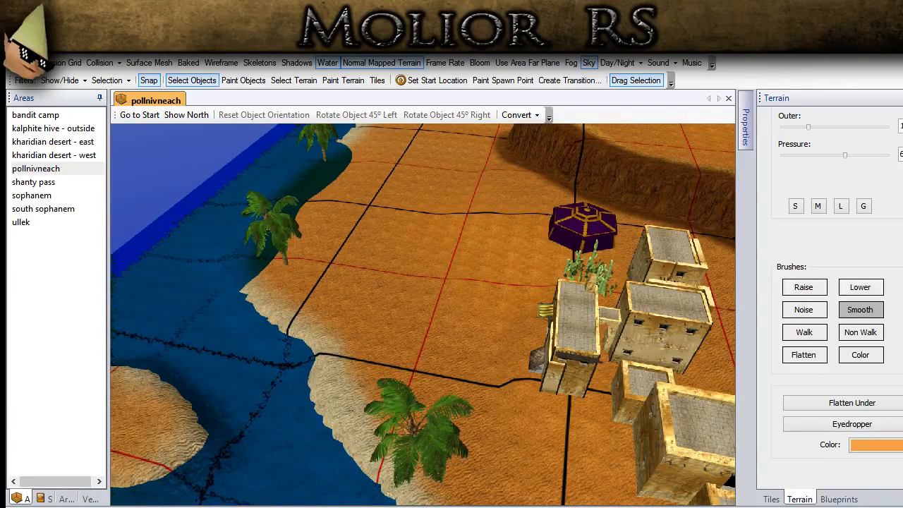
middle_drag(325, 383, 319, 503)
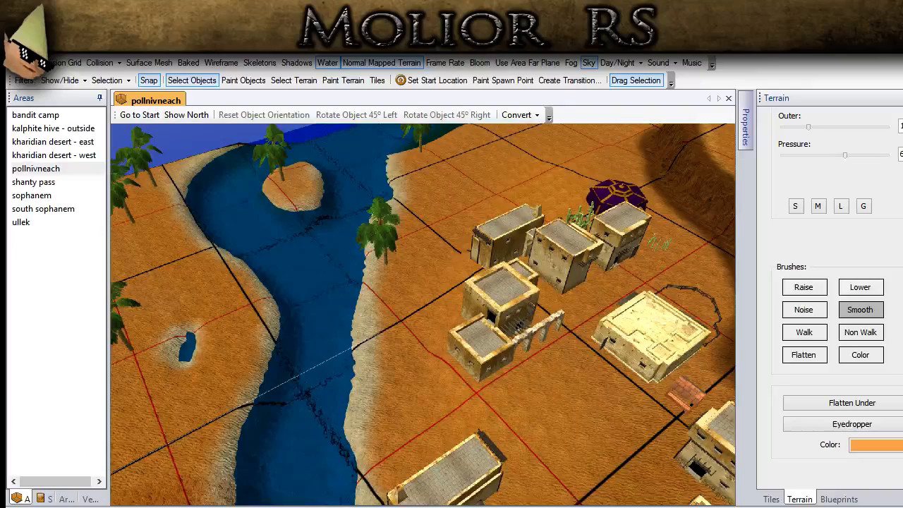
middle_drag(289, 188, 329, 314)
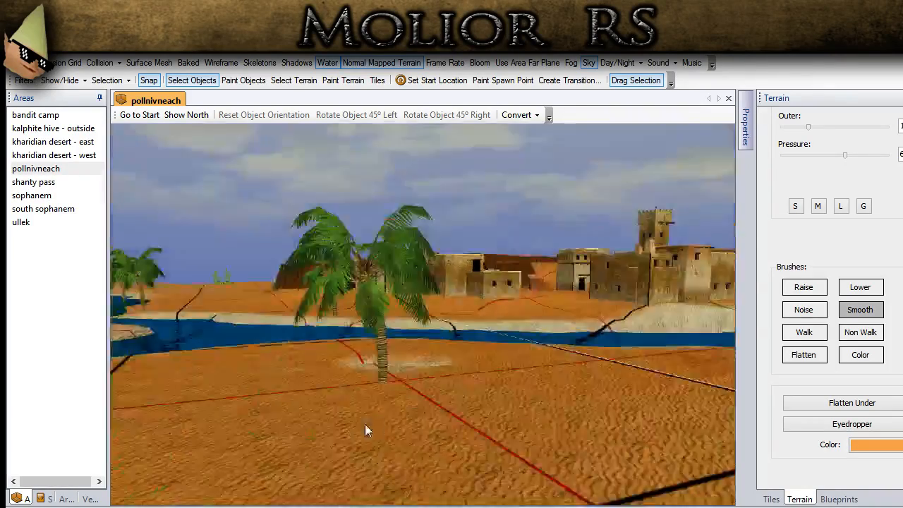
- Delete the two palm trees along the lake shore between the island and the map edge
middle_drag(365, 424, 447, 395)
middle_drag(458, 334, 665, 507)
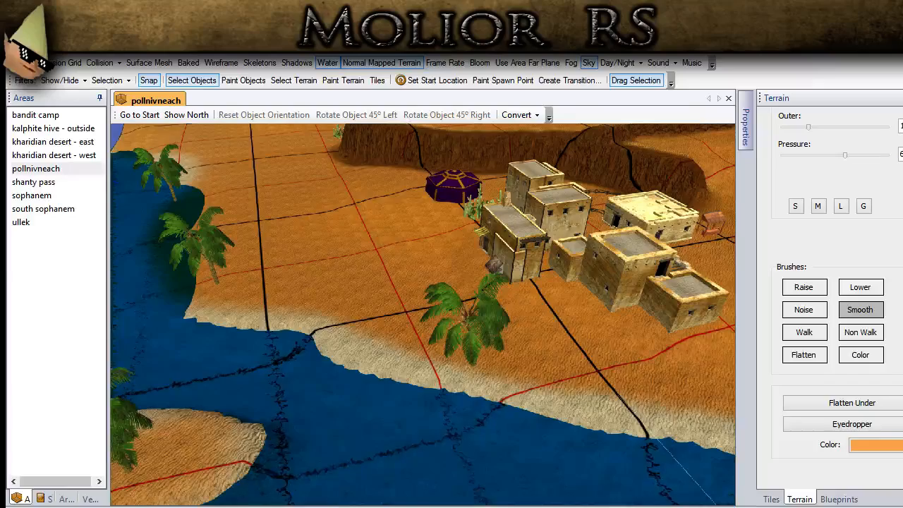
middle_drag(313, 251, 249, 185)
scroll(310, 230, down, 1)
middle_drag(310, 229, 257, 337)
click(236, 296)
key(Delete)
scroll(256, 338, down, 3)
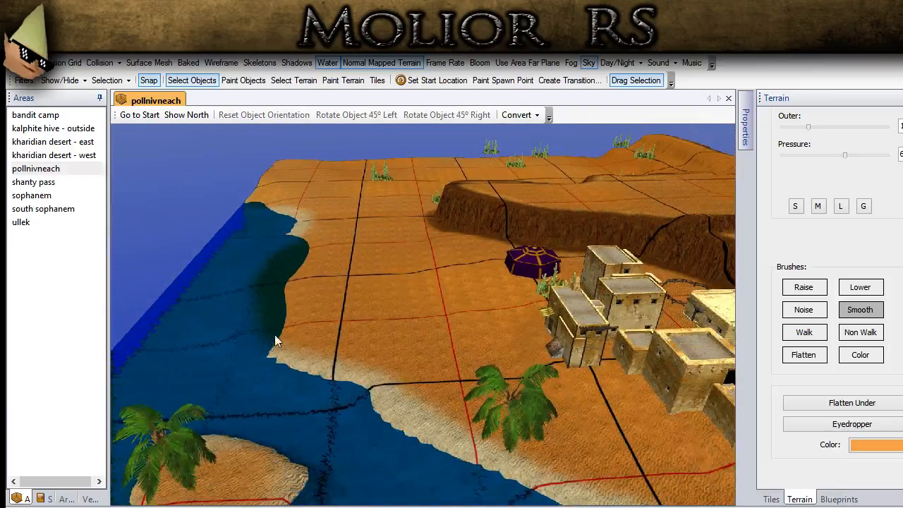
- Overlay the surface mesh to inspect the ground near the purple tent, and hide the mesh again
middle_drag(383, 316, 396, 343)
scroll(433, 395, up, 2)
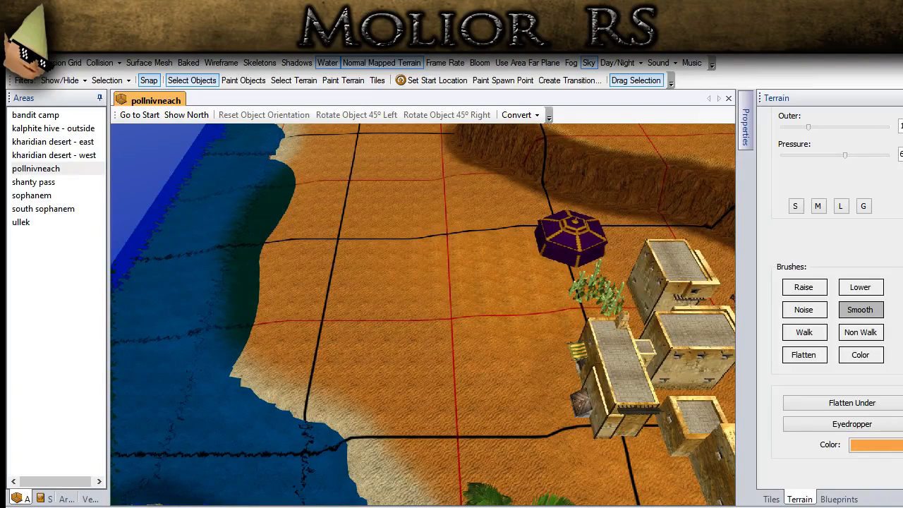
click(159, 63)
scroll(409, 260, up, 2)
middle_drag(410, 260, 364, 466)
scroll(542, 344, up, 1)
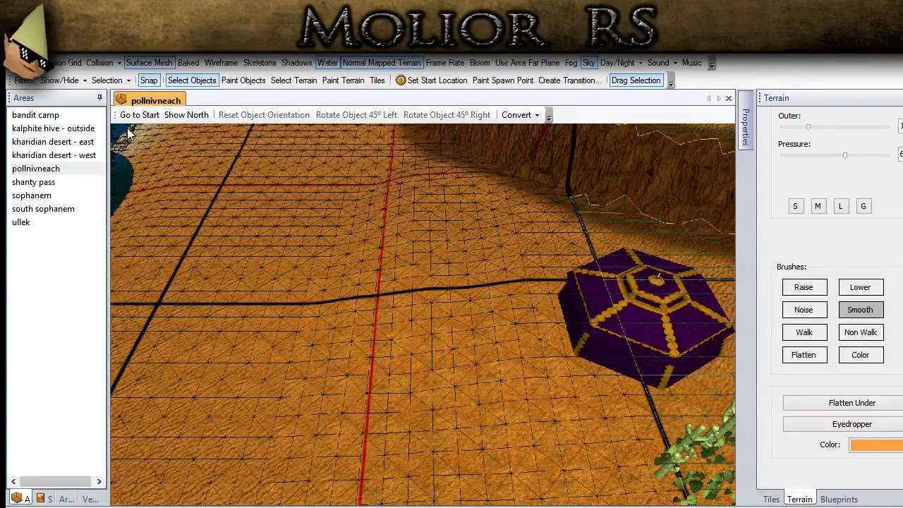
click(148, 62)
scroll(257, 333, down, 5)
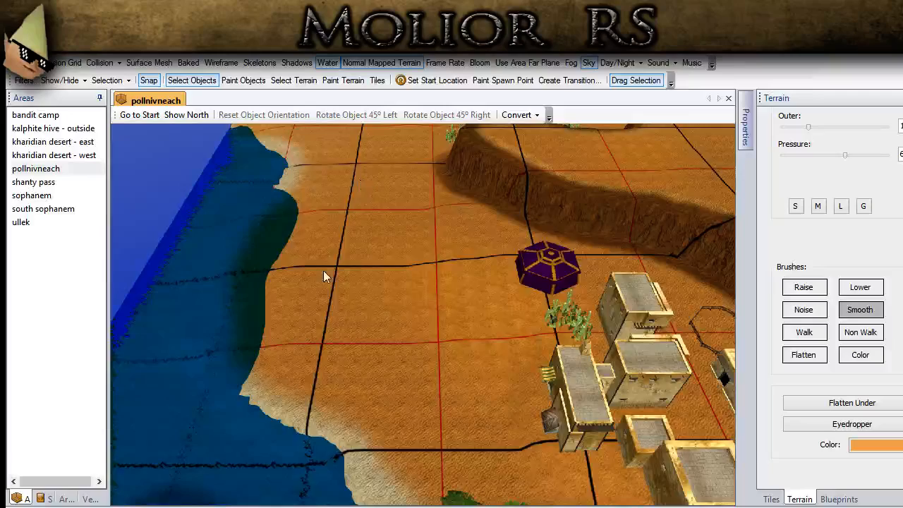
- Lower the lake shore on the tent side with the Flatten brush at a negative height, pushing the bank inland
click(801, 354)
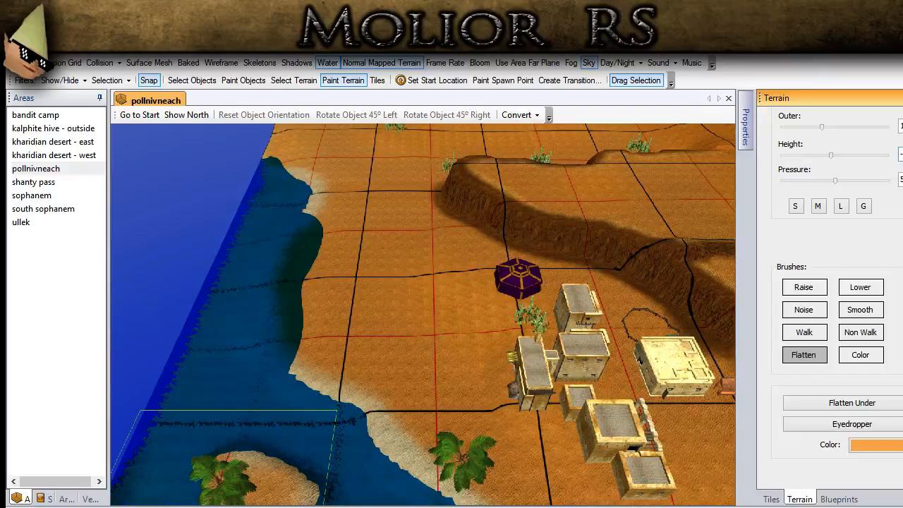
click(376, 473)
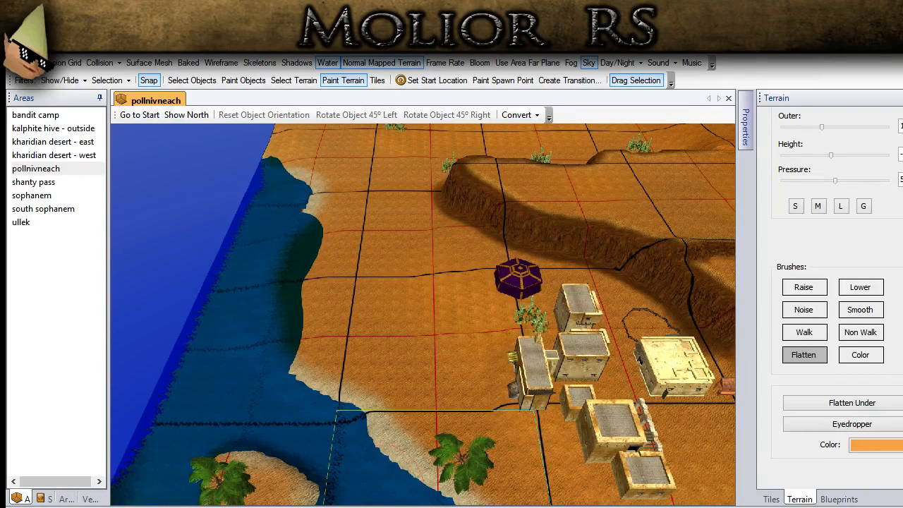
middle_drag(348, 289, 369, 238)
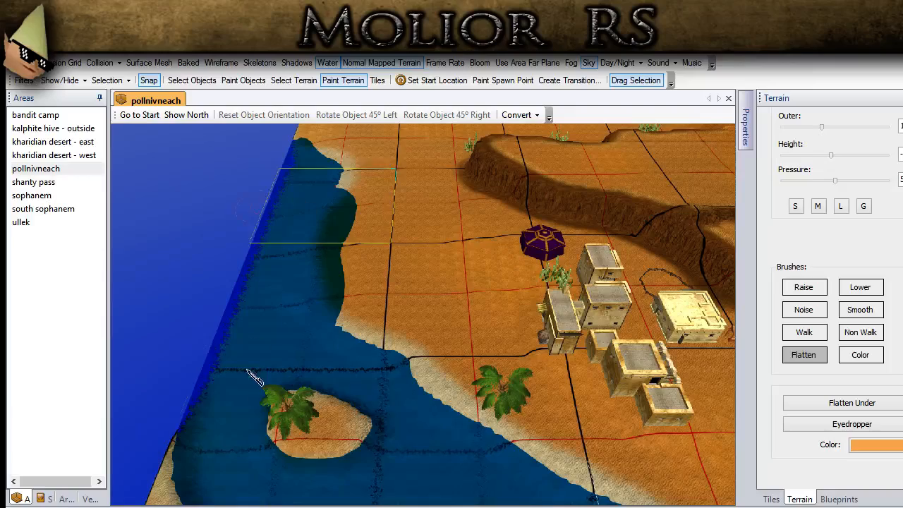
middle_drag(366, 163, 358, 382)
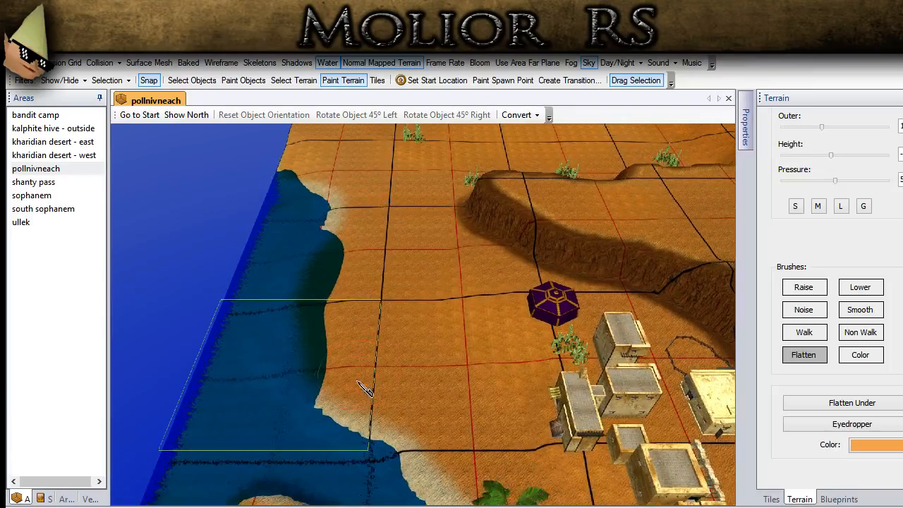
right_drag(358, 382, 381, 412)
mouse_move(346, 444)
mouse_down()
mouse_move(338, 392)
mouse_move(368, 202)
mouse_up()
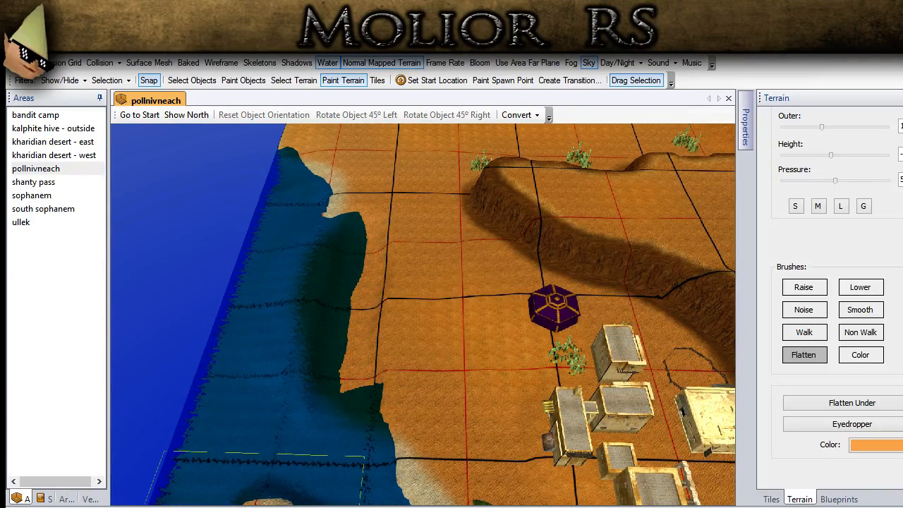
middle_drag(313, 268, 370, 351)
mouse_move(360, 303)
mouse_down()
mouse_move(296, 200)
mouse_move(243, 175)
mouse_move(349, 274)
mouse_move(356, 323)
mouse_up()
mouse_move(336, 350)
middle_down()
mouse_move(384, 311)
mouse_move(337, 340)
middle_up()
scroll(349, 409, down, 5)
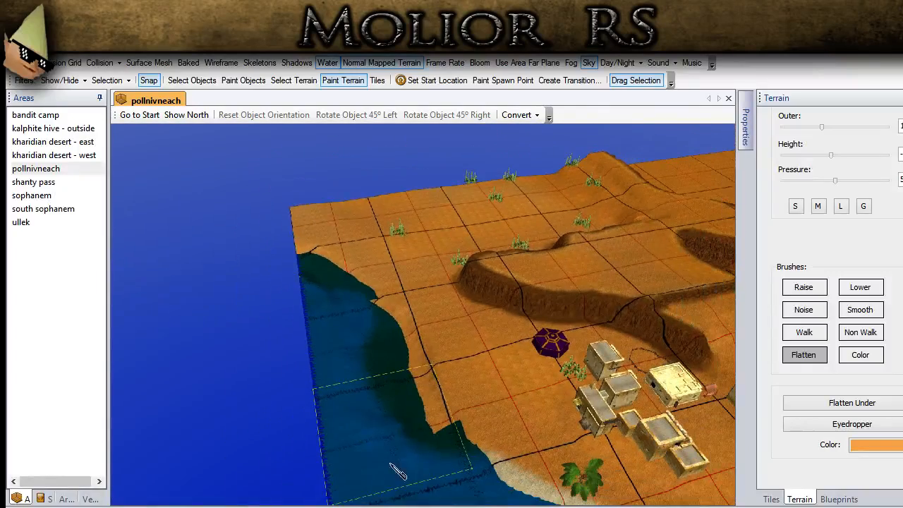
- Paint water along the lowered shore between the map edge and the palm island
middle_drag(361, 434, 493, 356)
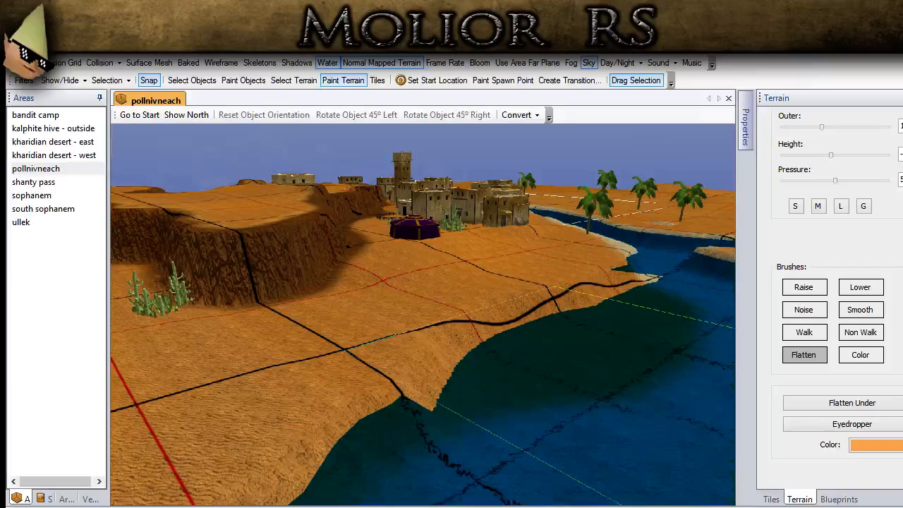
scroll(858, 161, up, 3)
click(867, 125)
mouse_move(434, 407)
mouse_down()
mouse_move(518, 320)
mouse_move(645, 268)
mouse_up()
mouse_move(526, 338)
middle_down()
mouse_move(483, 445)
mouse_move(416, 493)
mouse_move(548, 462)
middle_up()
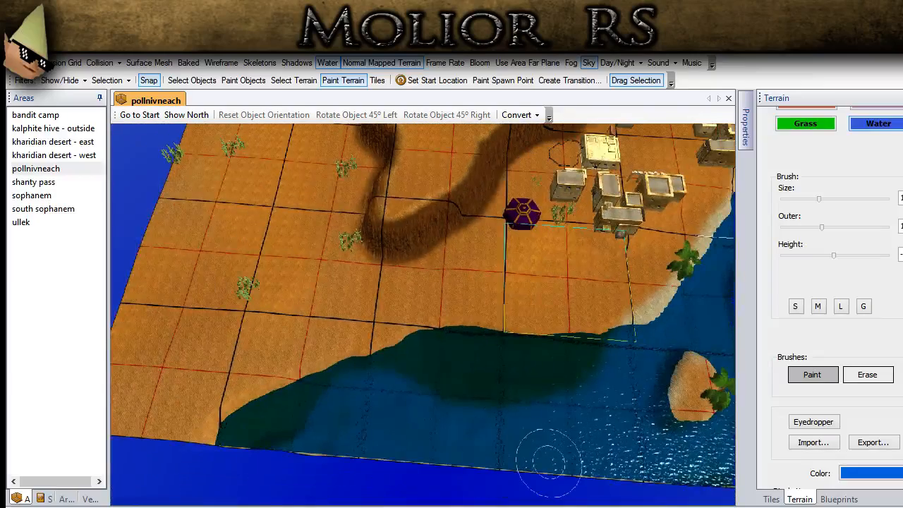
- Set the Flatten brush height to 0 and raise a strip of land along the map edge, narrowing the lake
scroll(832, 211, up, 2)
click(806, 147)
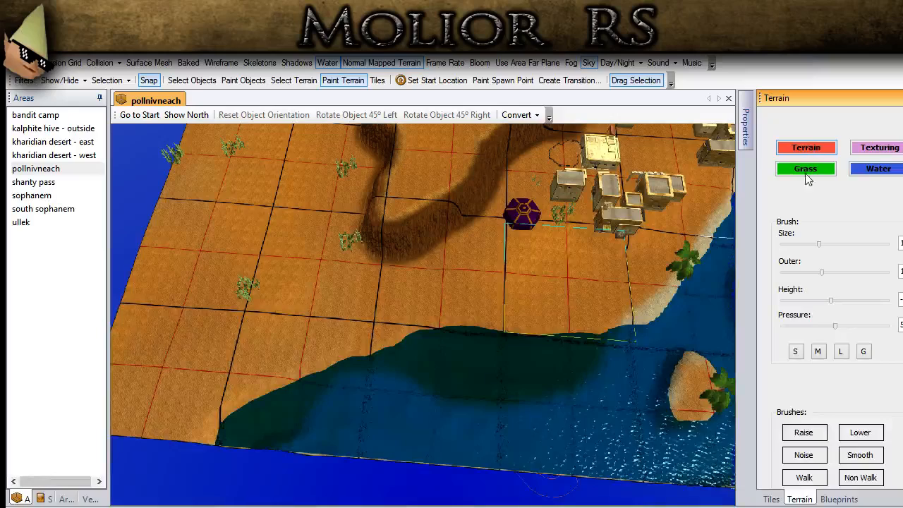
scroll(832, 367, down, 2)
click(819, 403)
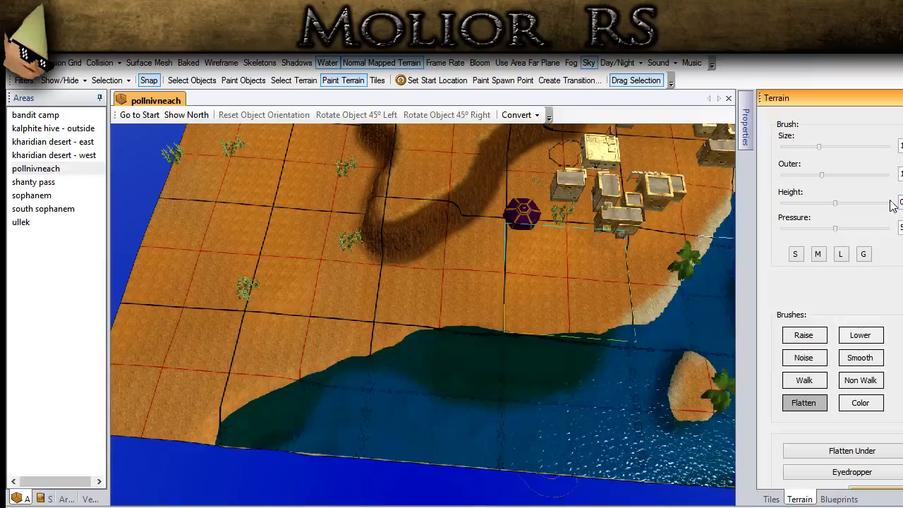
click(383, 449)
middle_drag(495, 455, 359, 451)
mouse_move(359, 450)
mouse_down()
mouse_move(386, 409)
mouse_move(298, 455)
mouse_move(289, 437)
mouse_move(372, 420)
mouse_move(483, 371)
mouse_move(522, 390)
mouse_up()
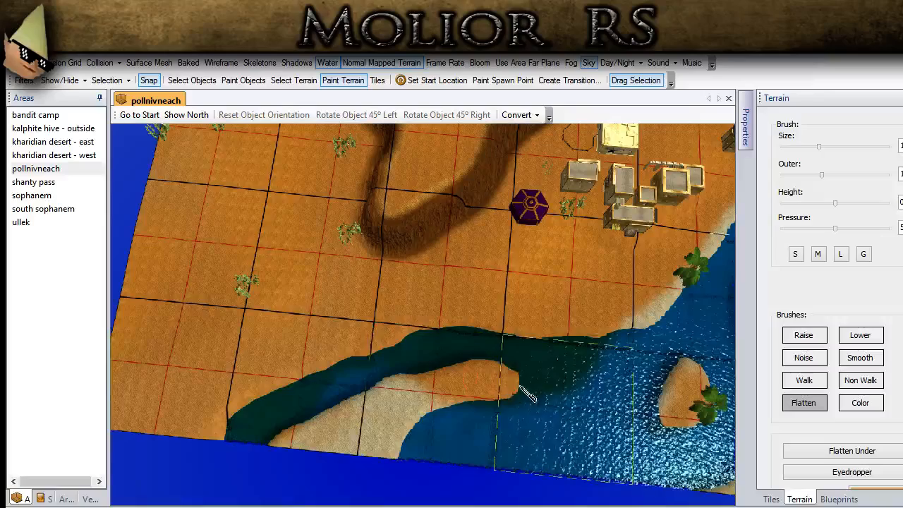
- Flatten the remaining lake along the map edge up to ground level, leaving a narrow river and a channel around the island
middle_drag(543, 346, 455, 336)
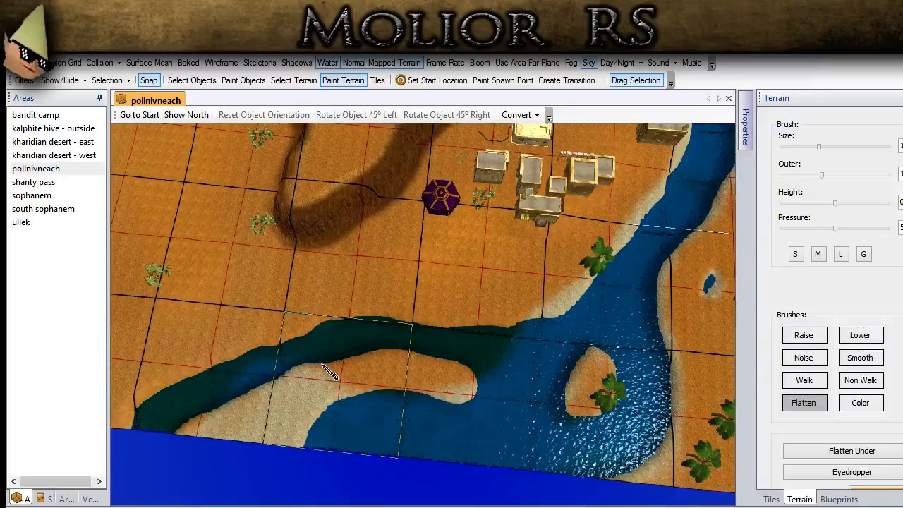
drag(380, 379, 475, 408)
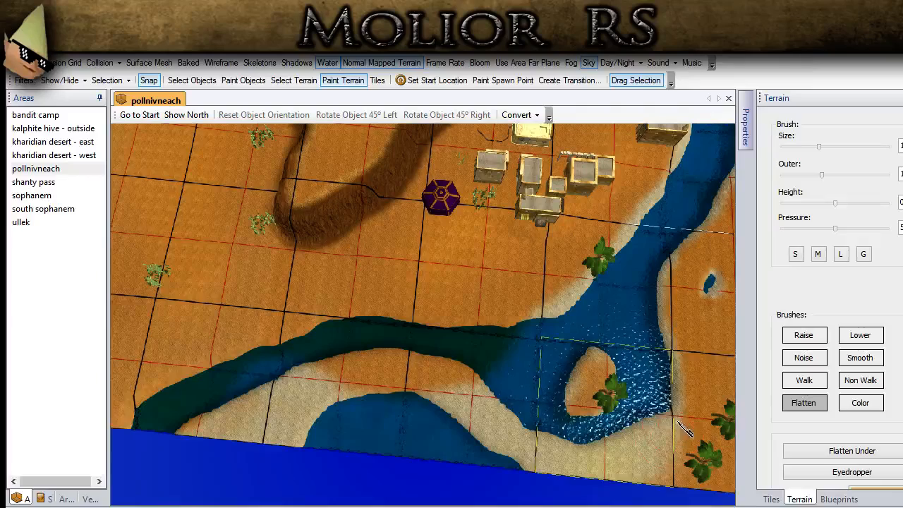
mouse_move(517, 477)
mouse_down()
mouse_move(420, 416)
mouse_move(359, 412)
mouse_move(395, 445)
mouse_move(497, 458)
mouse_up()
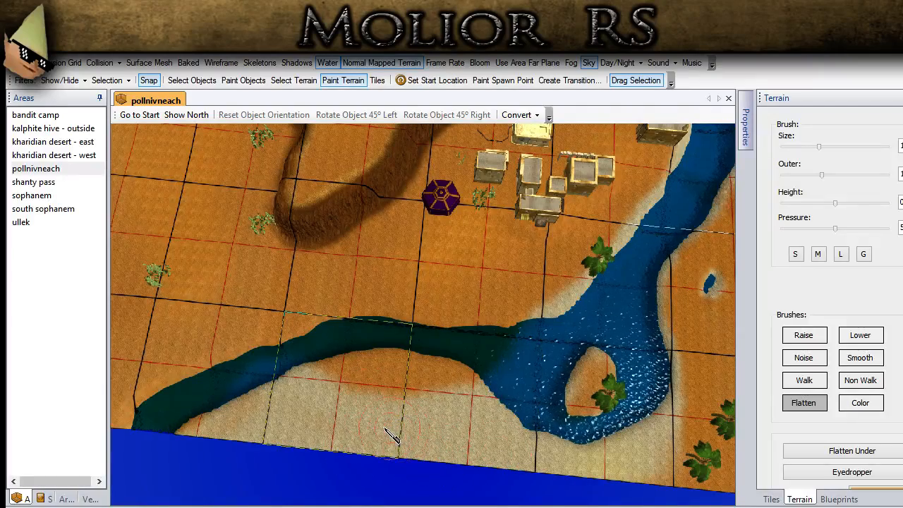
- Enlarge the Color brush's outer size and paint the newly raised land beside the map edge orange
scroll(829, 296, up, 3)
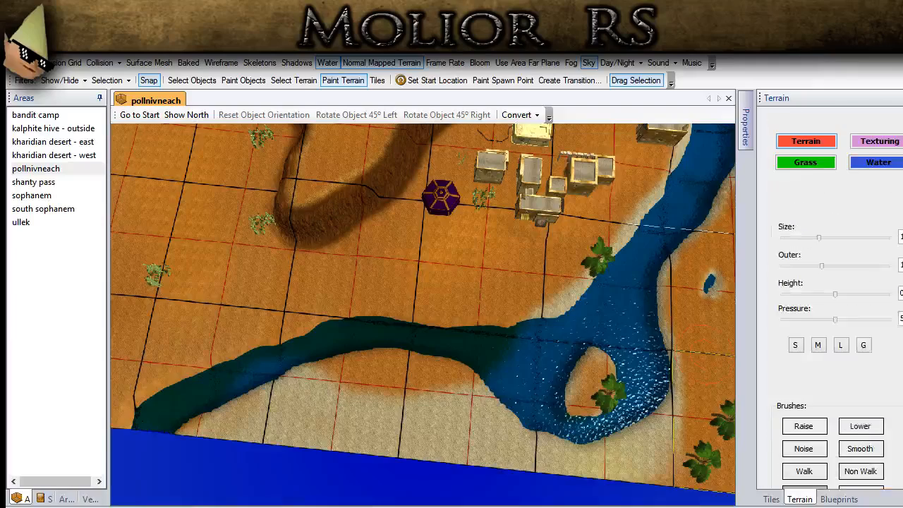
click(896, 151)
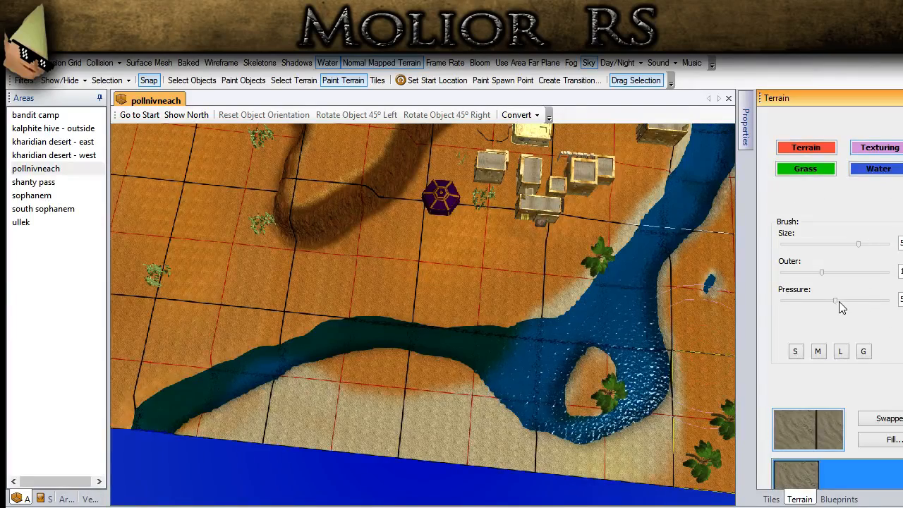
click(809, 143)
scroll(865, 379, down, 3)
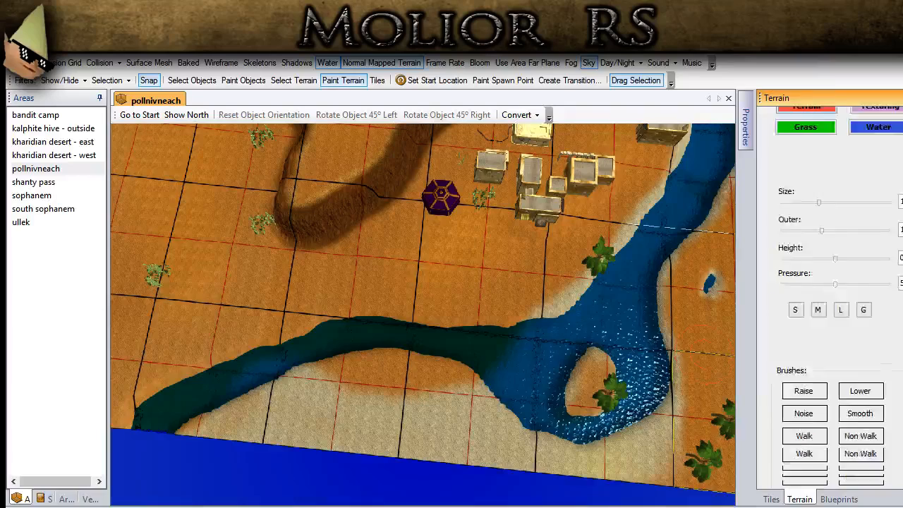
click(860, 355)
drag(321, 423, 271, 395)
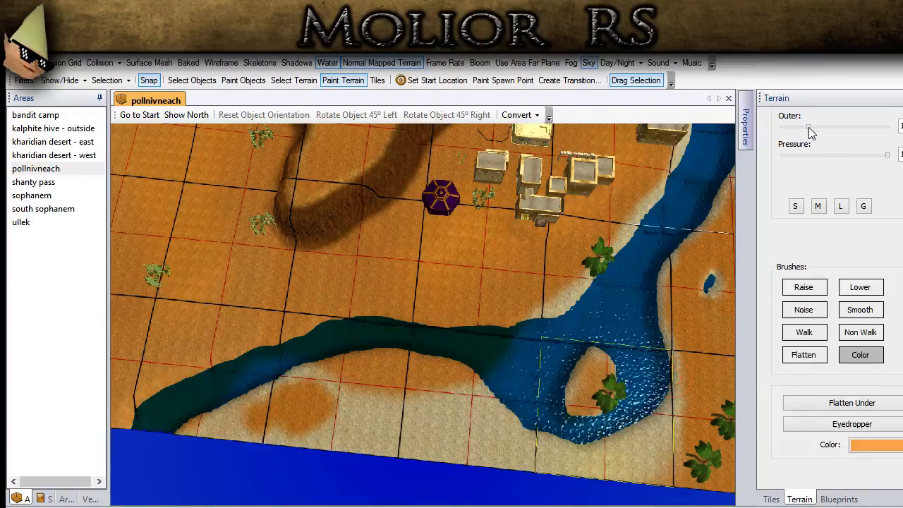
drag(808, 127, 853, 127)
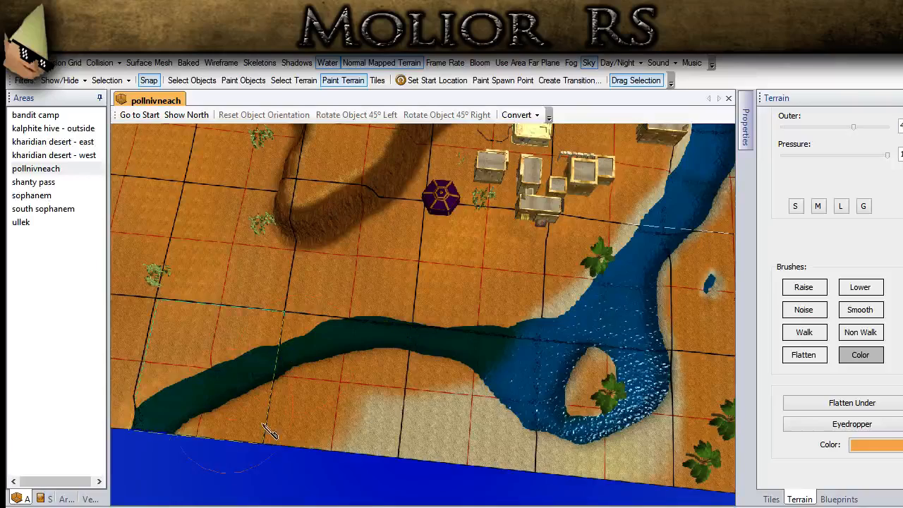
key(Right)
mouse_move(345, 377)
mouse_down()
mouse_move(436, 452)
mouse_move(553, 483)
mouse_move(608, 464)
mouse_up()
middle_drag(263, 398, 747, 301)
middle_drag(285, 388, 325, 408)
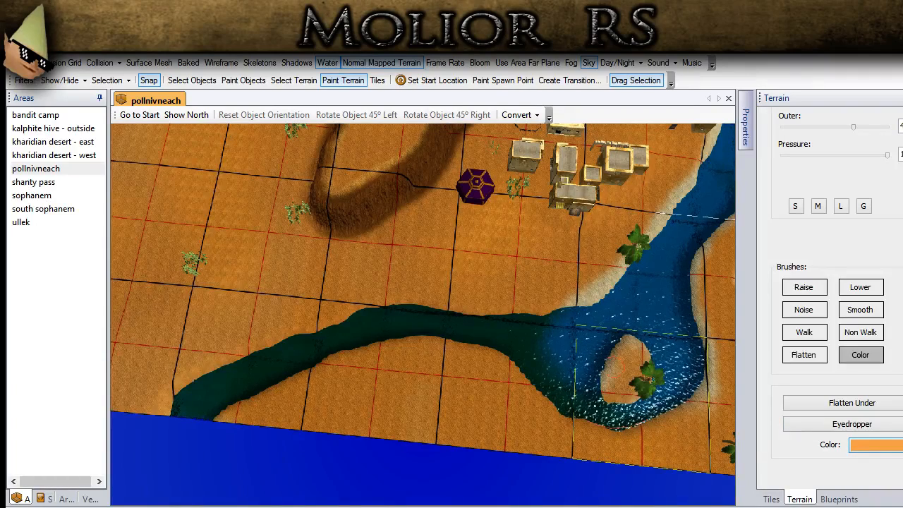
- Use the L preset with white to paint the riverbed and pale sandy banks along both sides of the narrowed river
click(846, 203)
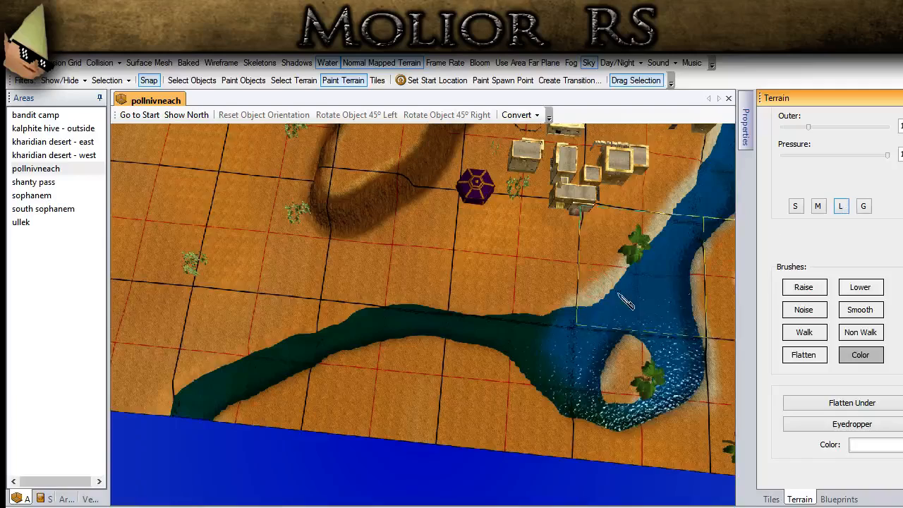
middle_drag(617, 292, 591, 331)
mouse_move(573, 333)
mouse_down()
mouse_move(400, 317)
mouse_move(286, 334)
mouse_move(182, 380)
mouse_move(157, 421)
mouse_up()
middle_drag(271, 392, 578, 409)
mouse_move(166, 350)
mouse_down()
mouse_move(149, 303)
mouse_move(227, 256)
mouse_move(344, 291)
mouse_move(452, 305)
mouse_move(539, 257)
mouse_move(561, 229)
mouse_move(608, 202)
mouse_move(573, 244)
mouse_move(466, 300)
mouse_move(356, 312)
mouse_move(272, 280)
mouse_up()
middle_drag(326, 299, 449, 269)
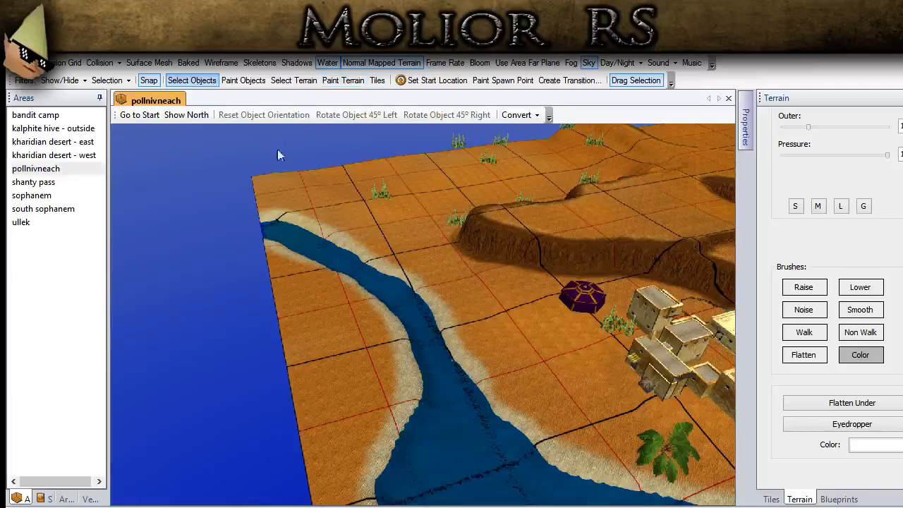
- Select the group of houses beside the purple tent
scroll(278, 149, up, 1)
ctrl+drag(618, 420, 138, 210)
scroll(274, 334, up, 2)
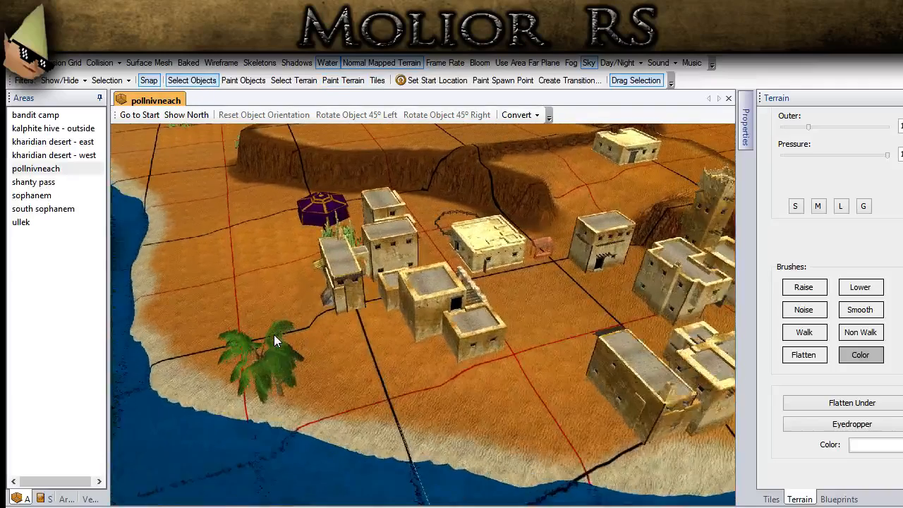
scroll(274, 334, up, 1)
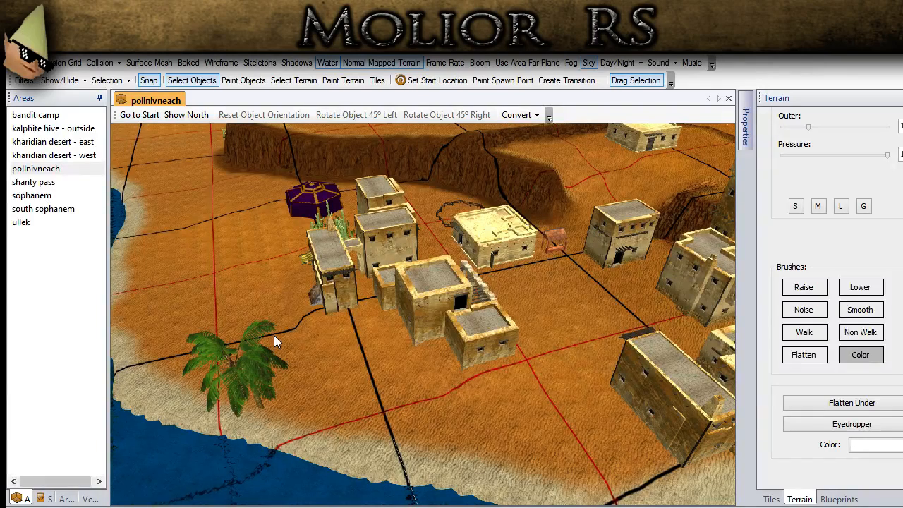
middle_drag(343, 344, 404, 348)
scroll(404, 347, up, 2)
scroll(384, 277, down, 2)
middle_drag(383, 278, 389, 362)
mouse_move(276, 323)
mouse_down()
mouse_move(349, 351)
mouse_move(405, 387)
mouse_move(393, 275)
mouse_up()
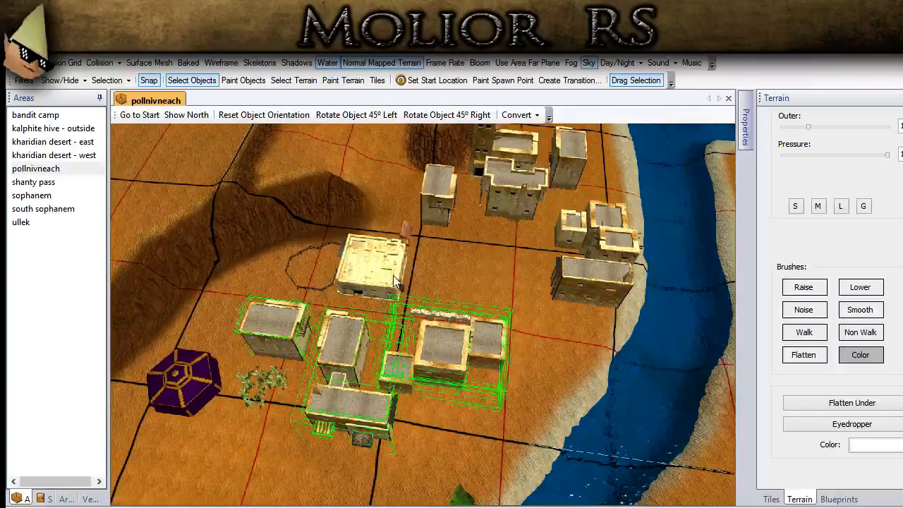
- Add the flat-roofed building, the riverside houses and the nearest houses in the town centre to the selection
click(582, 265)
middle_drag(445, 246, 381, 346)
scroll(381, 346, up, 3)
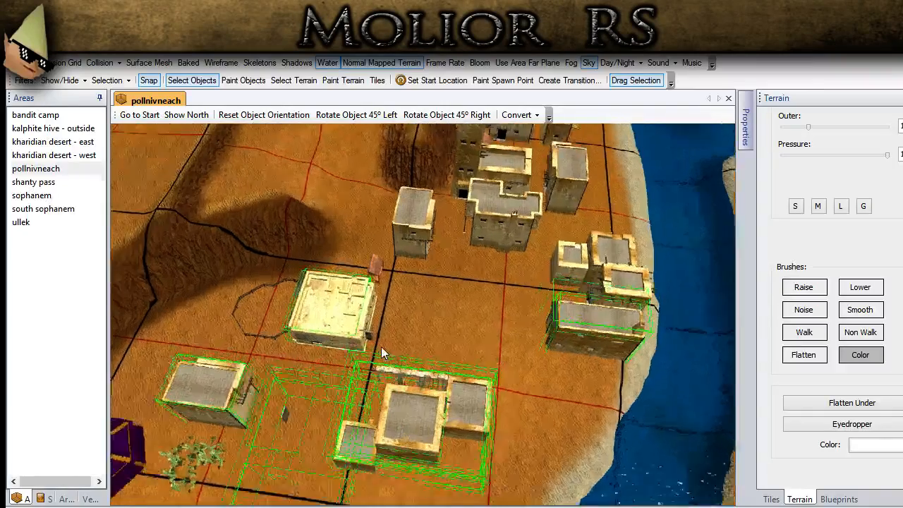
ctrl+click(367, 308)
ctrl+click(415, 227)
ctrl+click(530, 215)
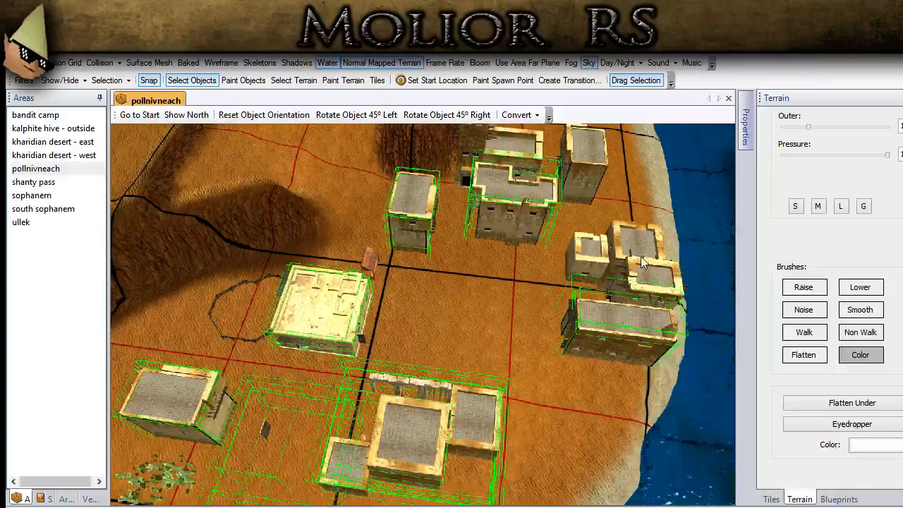
drag(635, 245, 610, 238)
- Add the tower building and the remaining houses at the far end of the town to the selection
middle_drag(603, 218, 504, 397)
drag(487, 312, 456, 208)
ctrl+click(457, 210)
ctrl+click(517, 202)
ctrl+click(512, 149)
ctrl+click(457, 219)
ctrl+click(457, 215)
ctrl+click(451, 210)
ctrl+click(427, 145)
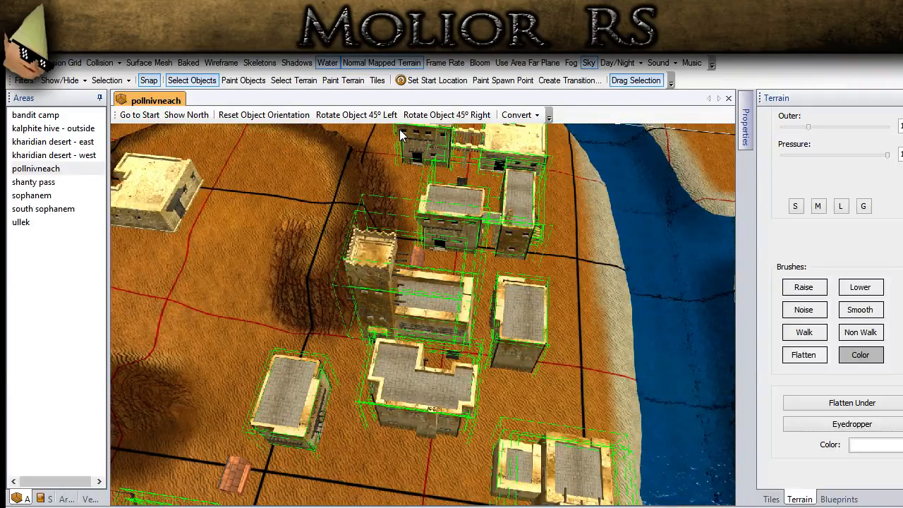
scroll(447, 346, down, 3)
middle_drag(448, 351, 506, 201)
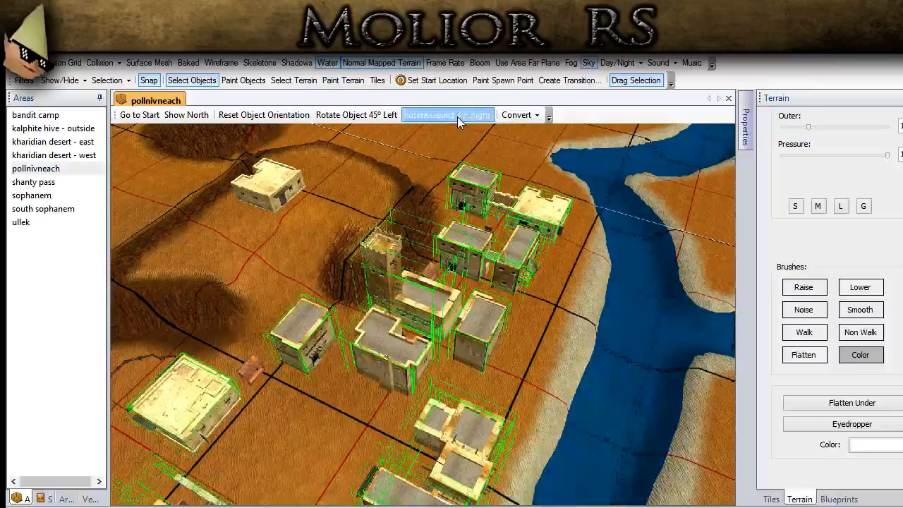
- Try rotating the selected buildings 45° right and back 45° left, and clear the selection
click(446, 115)
click(357, 115)
middle_drag(620, 289, 388, 288)
middle_drag(185, 299, 344, 308)
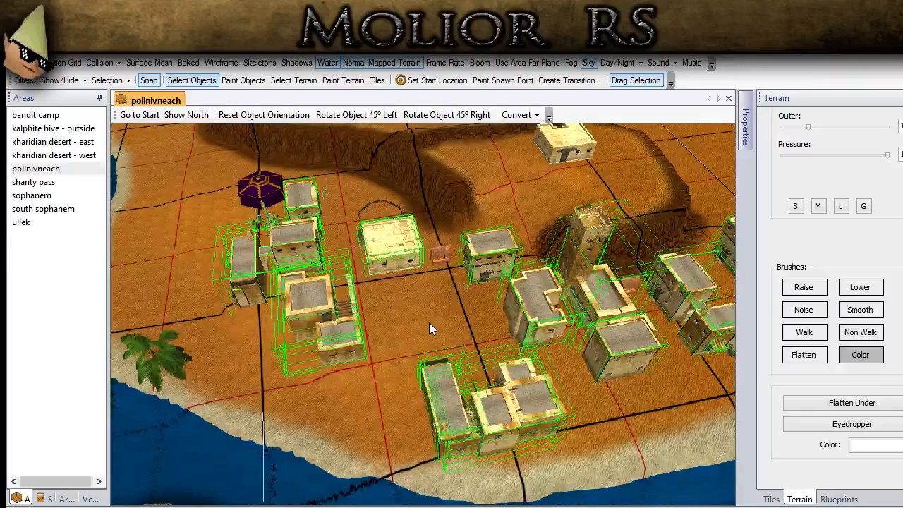
scroll(409, 328, down, 2)
click(376, 411)
- Examine the houses near the purple tent and the finished river bank in front of them
scroll(376, 411, up, 2)
scroll(376, 411, up, 2)
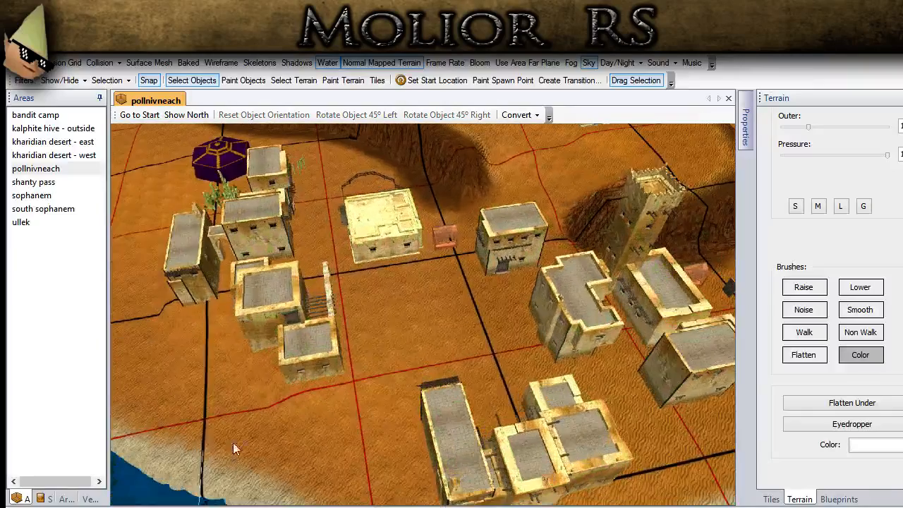
middle_drag(233, 442, 682, 328)
scroll(253, 337, down, 1)
middle_drag(253, 337, 403, 343)
scroll(457, 271, up, 2)
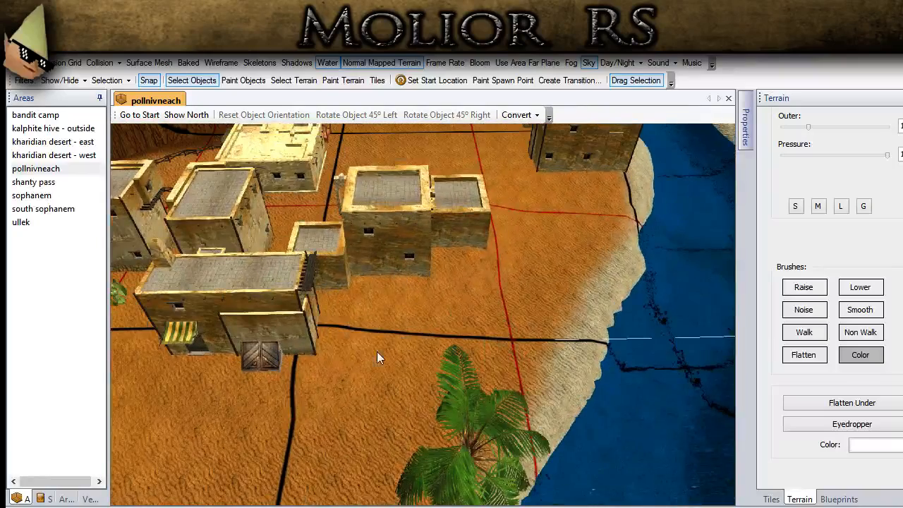
middle_drag(449, 433, 377, 353)
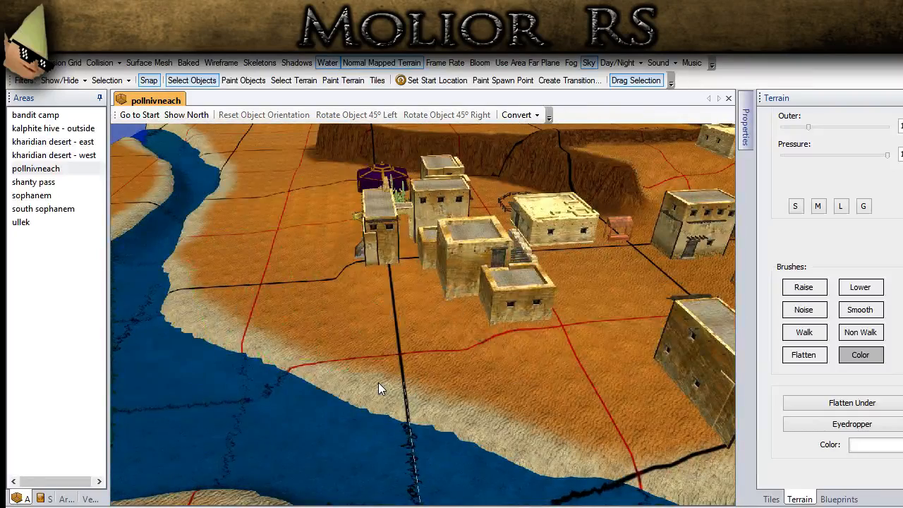
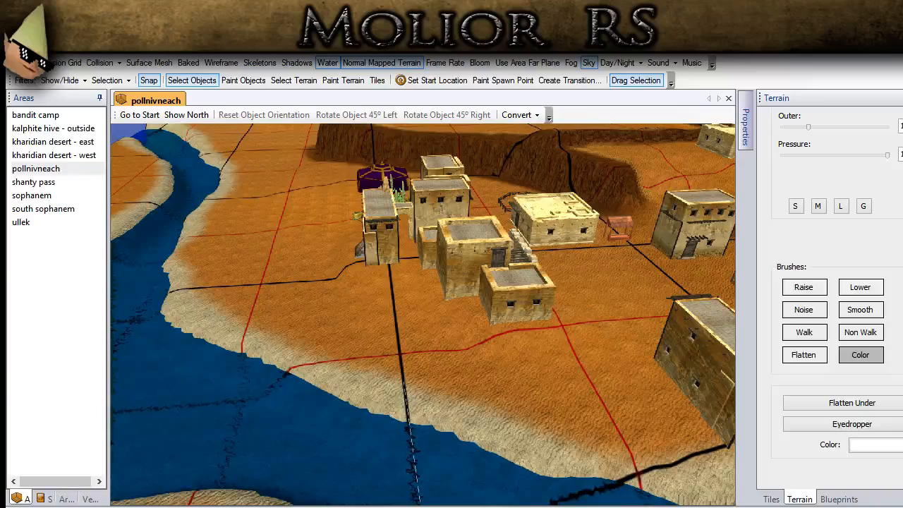
- Copy a wooden fence segment from the round pen and paste it in front of the houses beside the river
middle_drag(345, 406, 365, 268)
click(354, 282)
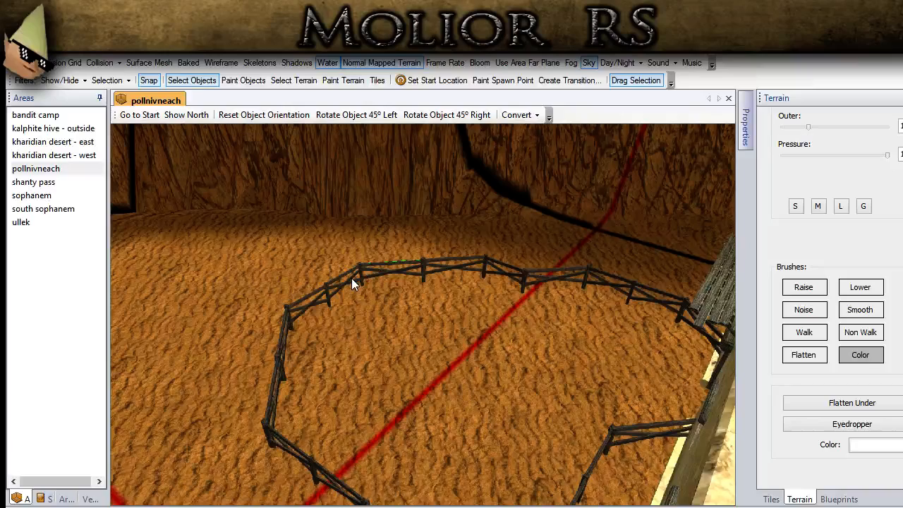
middle_drag(406, 397, 418, 474)
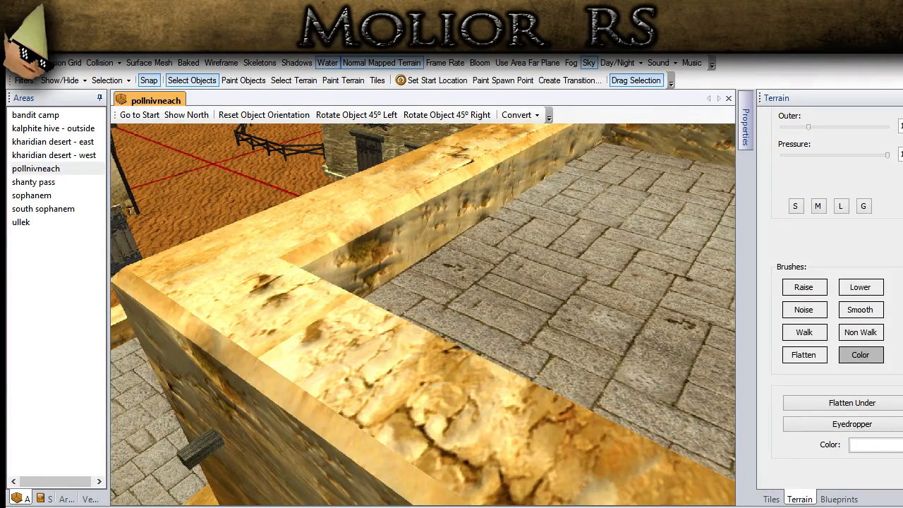
middle_drag(324, 403, 281, 129)
middle_drag(416, 384, 301, 390)
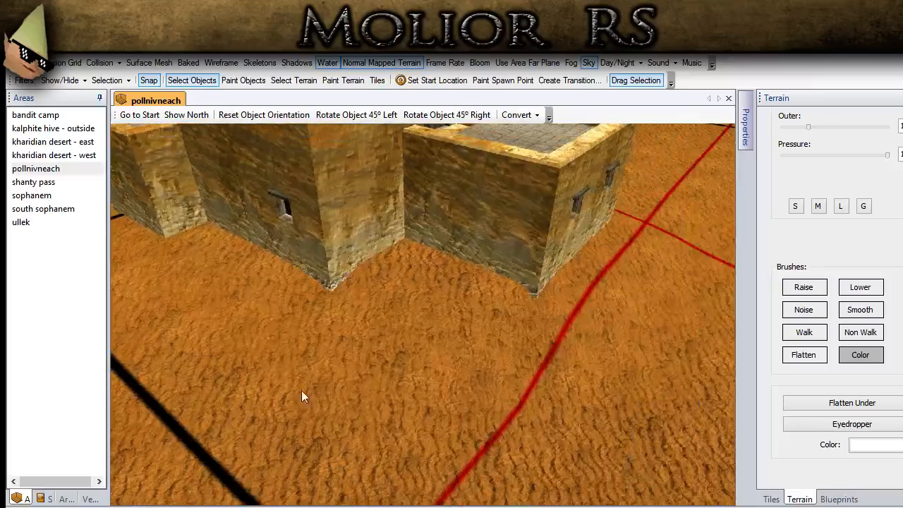
key(ctrl+v)
- Show the terrain's surface mesh and switch from painting objects back to selecting them beside the fence
click(169, 62)
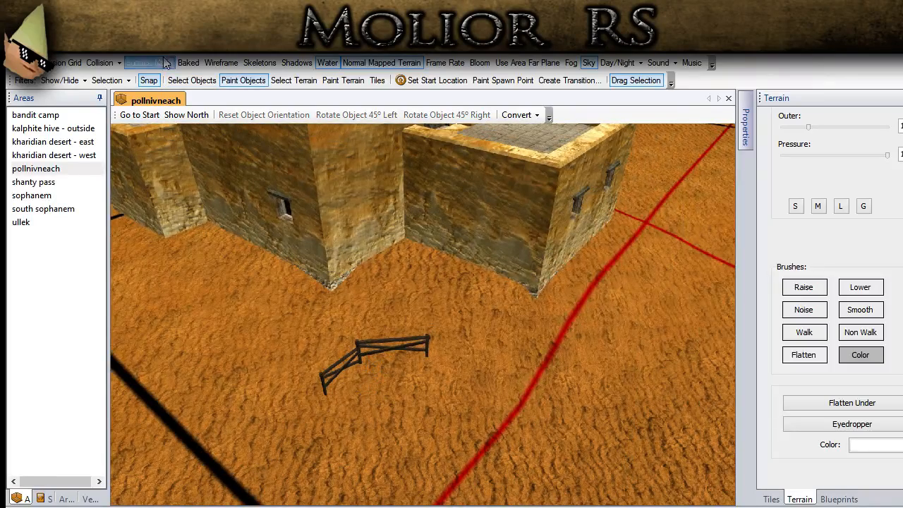
middle_drag(296, 229, 228, 203)
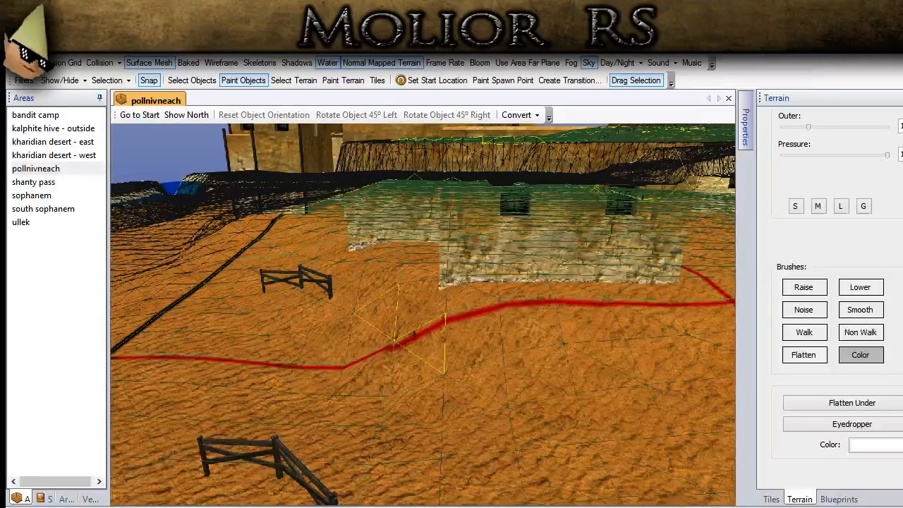
click(201, 82)
scroll(421, 380, down, 5)
middle_drag(420, 382, 432, 415)
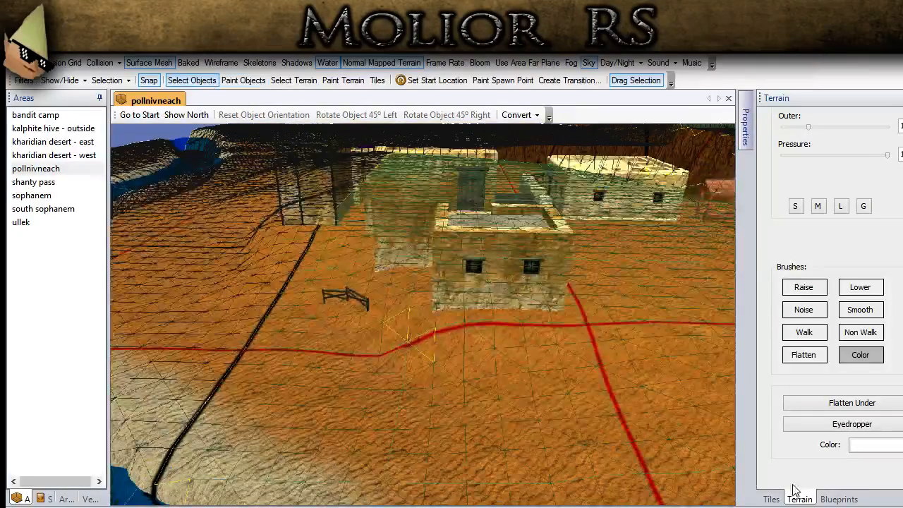
- Flatten the terrain between the riverside houses and the sandy bank, continuing to the ground beside the purple tent
click(805, 357)
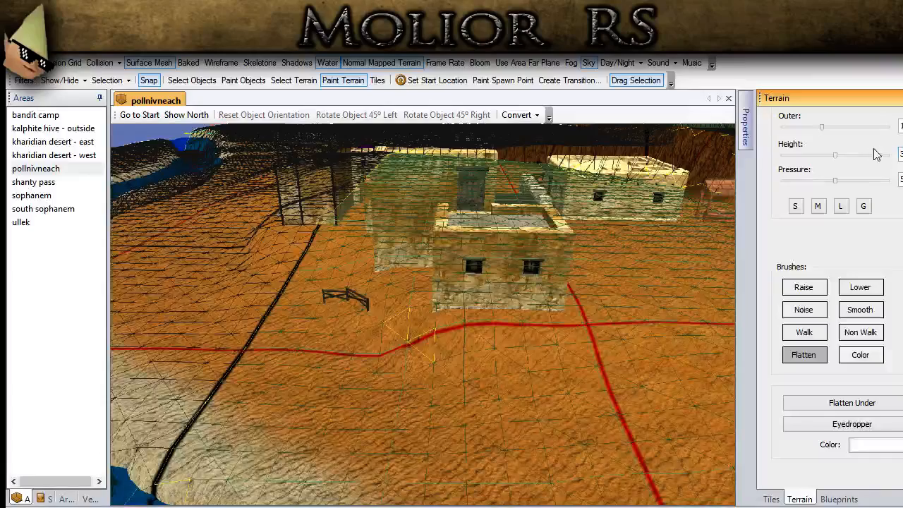
middle_drag(551, 310, 472, 392)
mouse_move(473, 391)
mouse_down()
mouse_move(324, 297)
mouse_move(212, 243)
mouse_up()
middle_drag(212, 243, 486, 381)
mouse_move(487, 381)
mouse_down()
mouse_move(348, 293)
mouse_move(240, 243)
mouse_up()
mouse_move(240, 243)
middle_down()
mouse_move(309, 251)
mouse_move(401, 366)
mouse_move(331, 304)
mouse_move(247, 270)
mouse_move(374, 384)
middle_up()
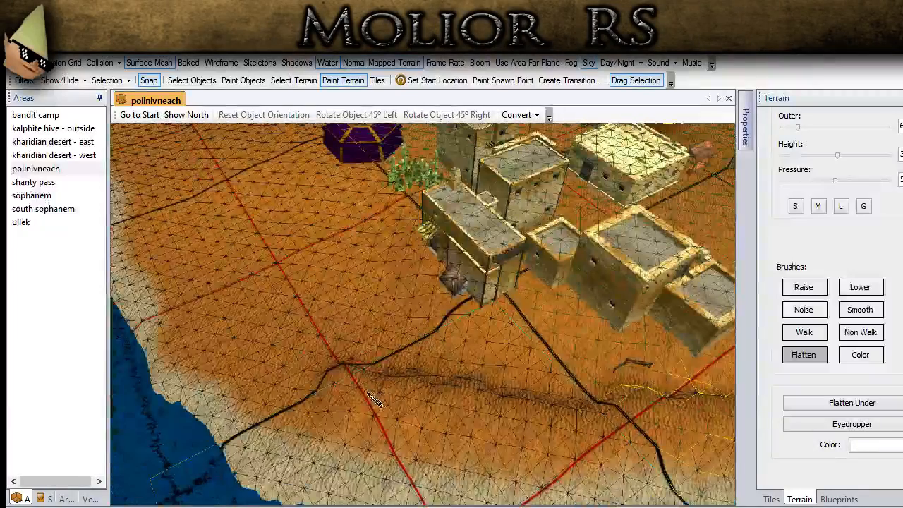
click(325, 258)
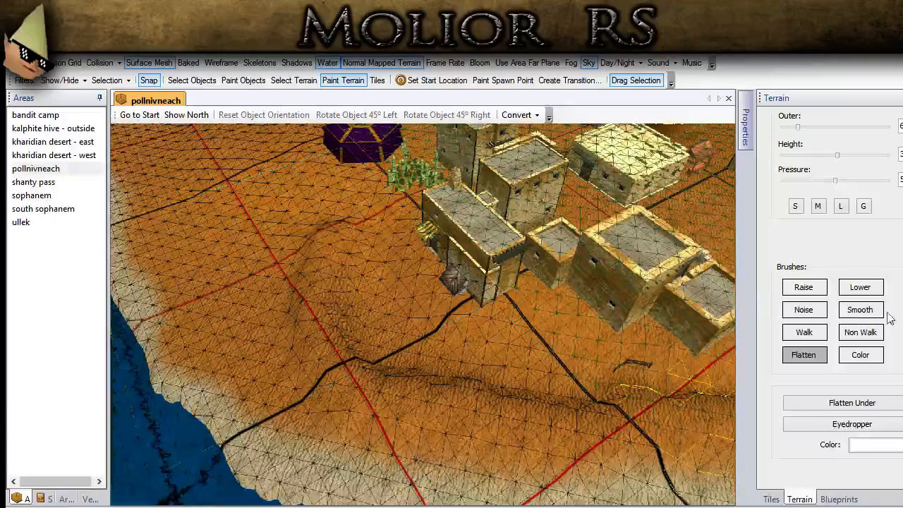
- Flatten the wider strip of desert between the town houses and the river using the G brush size
click(863, 206)
drag(363, 361, 321, 146)
middle_drag(451, 284, 302, 236)
mouse_move(289, 228)
mouse_down()
mouse_move(289, 261)
mouse_move(373, 337)
mouse_move(623, 319)
mouse_up()
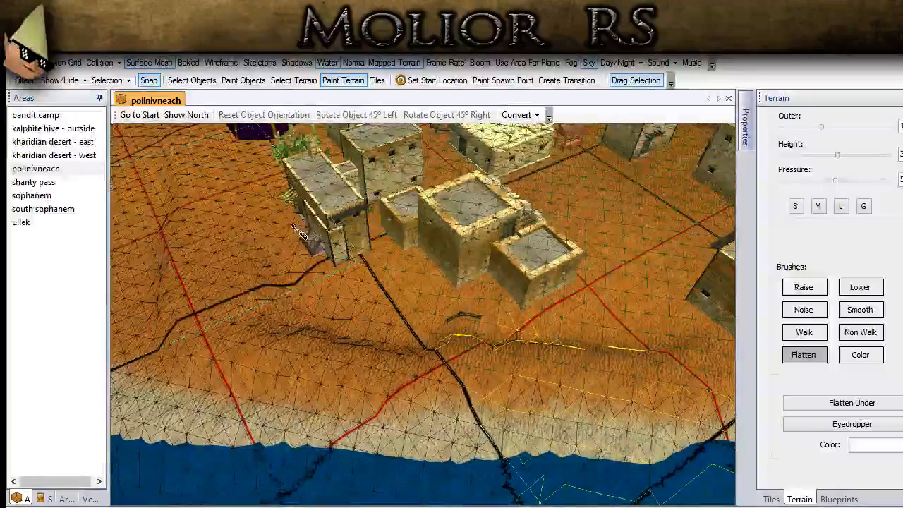
middle_drag(617, 313, 270, 278)
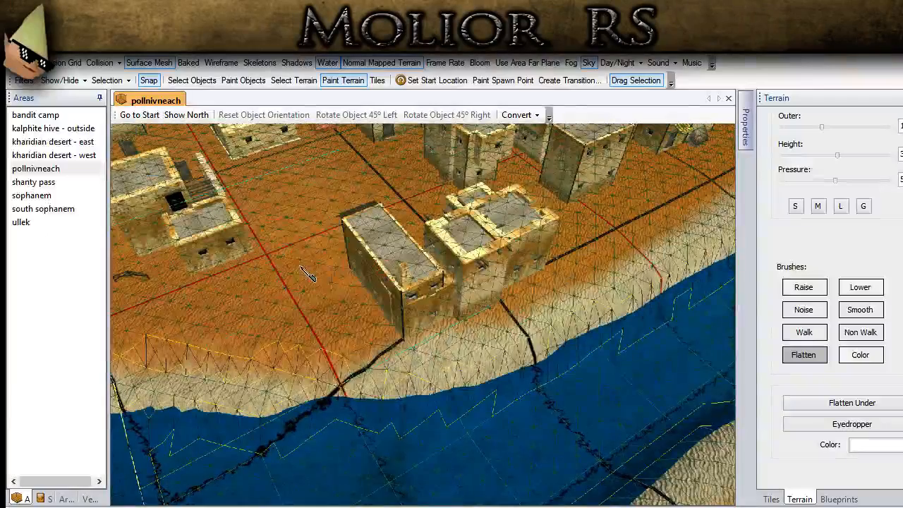
- Smooth the flattened ground along the river bank in front of the houses and the fence
click(188, 81)
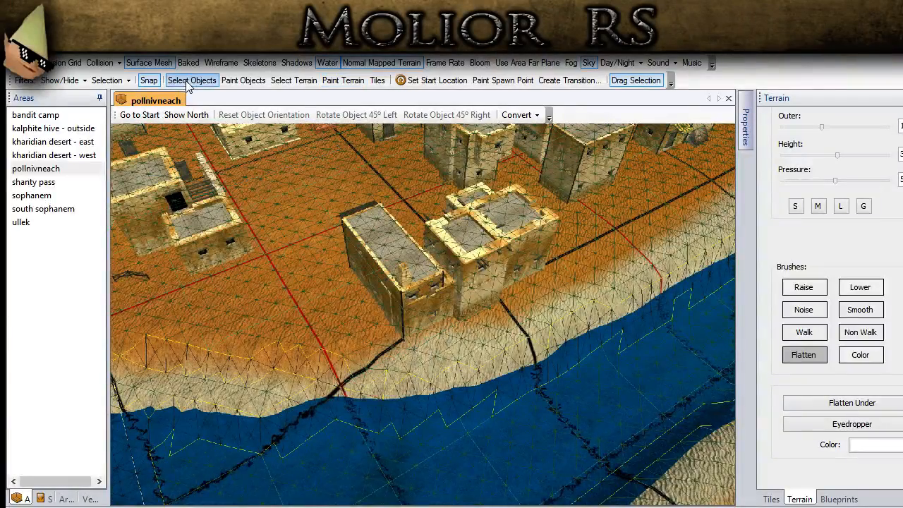
middle_drag(316, 309, 510, 332)
middle_drag(302, 250, 268, 292)
scroll(268, 292, up, 3)
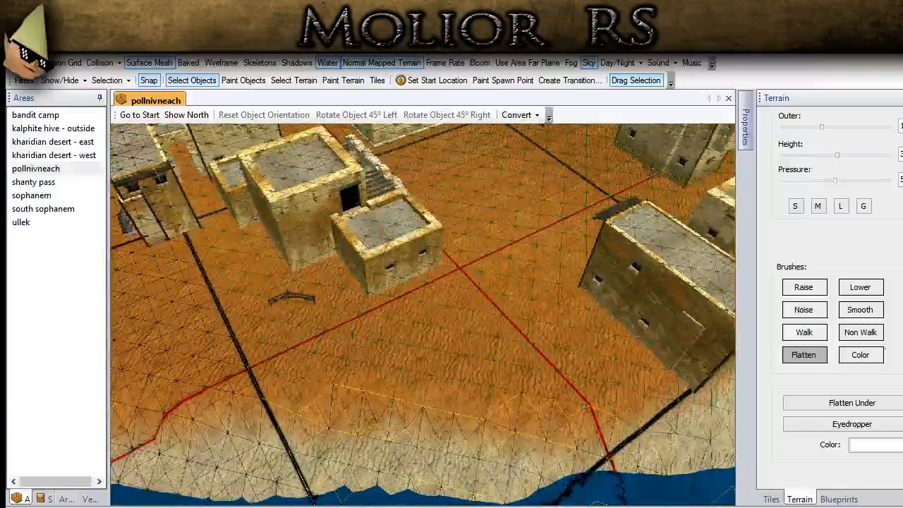
click(859, 309)
mouse_move(546, 370)
middle_down()
mouse_move(613, 317)
mouse_move(666, 321)
middle_up()
mouse_move(674, 342)
mouse_down()
mouse_move(455, 356)
mouse_move(225, 351)
mouse_move(204, 333)
mouse_up()
middle_drag(462, 344, 679, 355)
drag(611, 346, 479, 274)
mouse_move(486, 272)
middle_down()
mouse_move(394, 403)
mouse_move(459, 372)
middle_up()
- Smooth the desert between the river and the house with the striped awning using the G brush size
click(866, 210)
mouse_move(502, 412)
mouse_down()
mouse_move(466, 312)
mouse_move(381, 201)
mouse_move(373, 285)
mouse_up()
scroll(381, 295, up, 2)
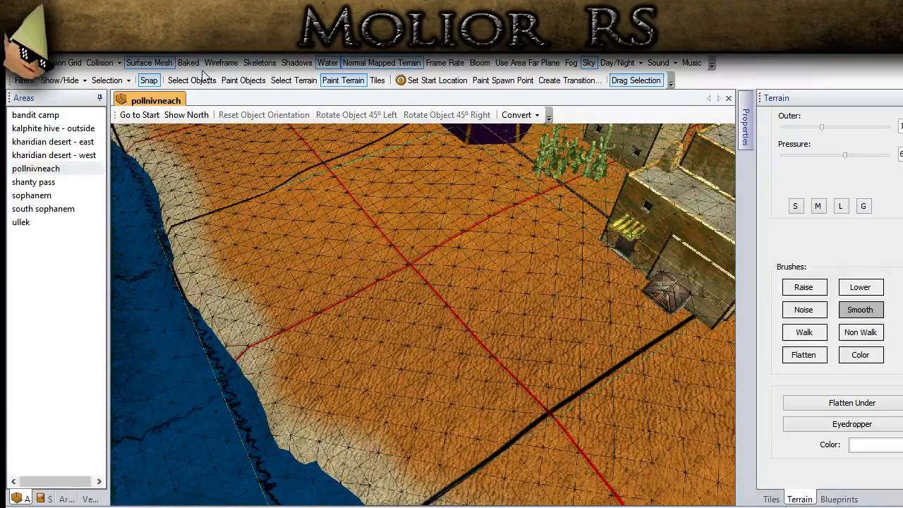
- Hide the surface mesh, return to object selection and examine the smoothed ground around the houses and fence
click(152, 63)
mouse_move(390, 392)
middle_down()
mouse_move(347, 340)
mouse_move(315, 322)
mouse_move(345, 298)
mouse_move(413, 382)
middle_up()
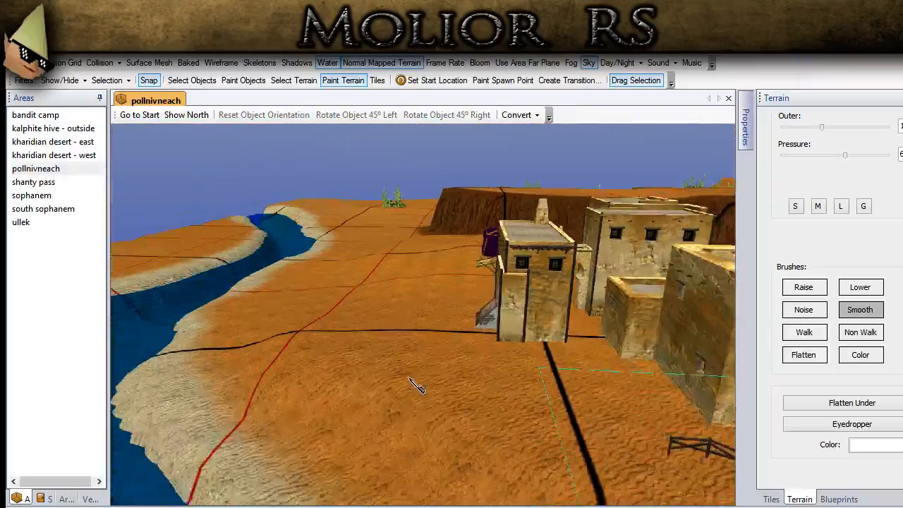
scroll(414, 381, up, 2)
click(181, 80)
middle_drag(209, 142, 284, 209)
scroll(299, 248, up, 8)
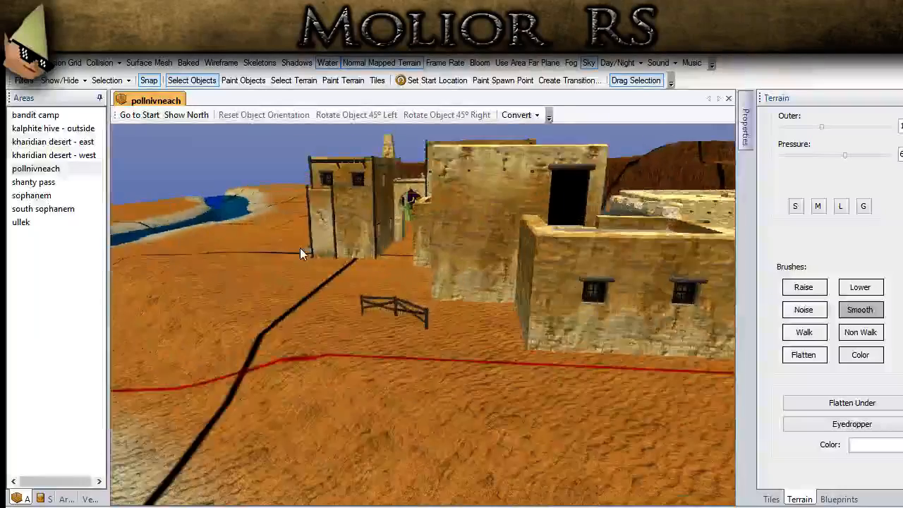
scroll(390, 289, down, 2)
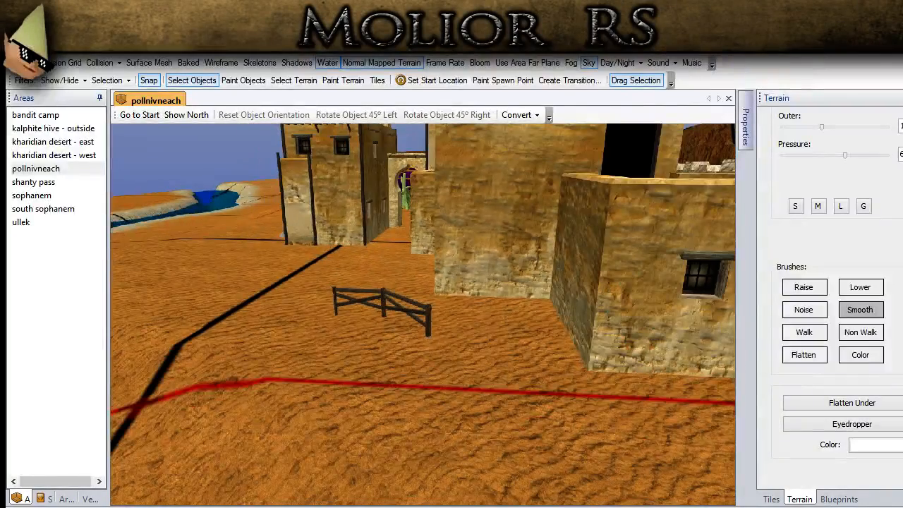
middle_drag(347, 488, 296, 243)
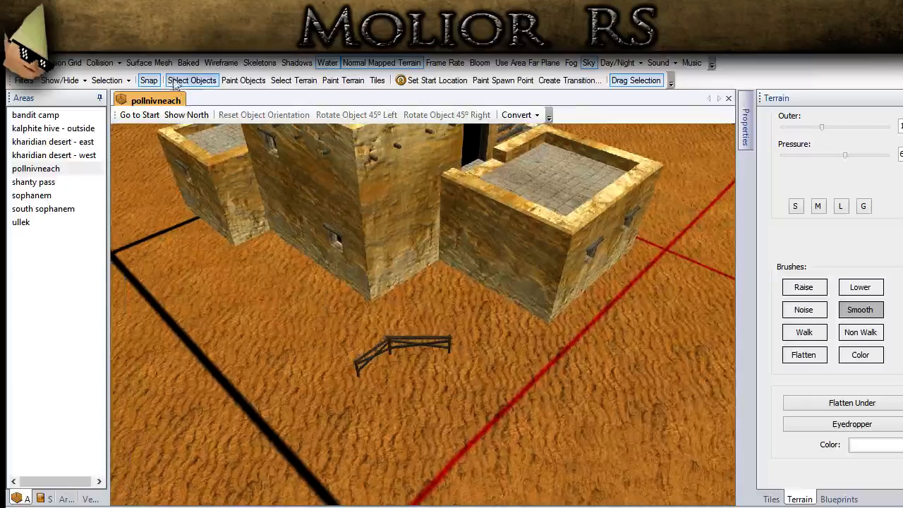
- Show the surface mesh, move one fence segment away from the other towards the black grid line, and delete the other segment
click(151, 63)
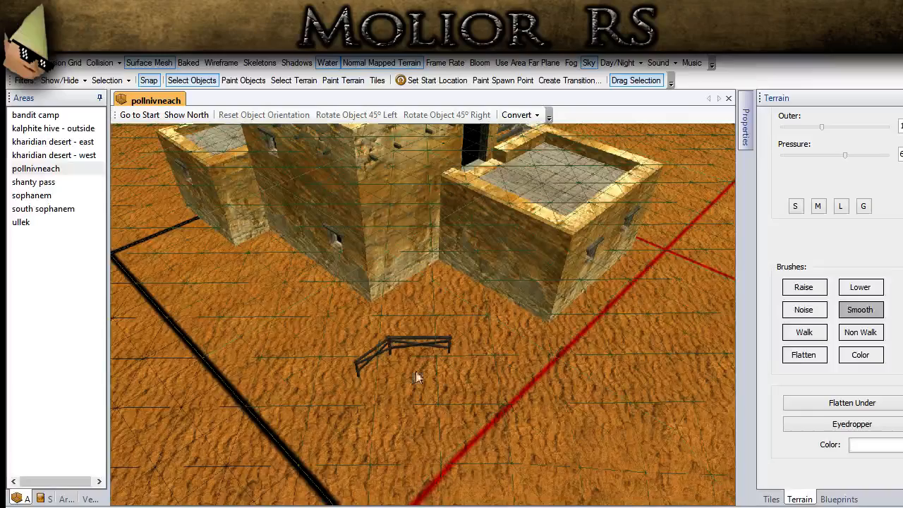
scroll(416, 378, up, 3)
drag(402, 373, 145, 414)
click(288, 389)
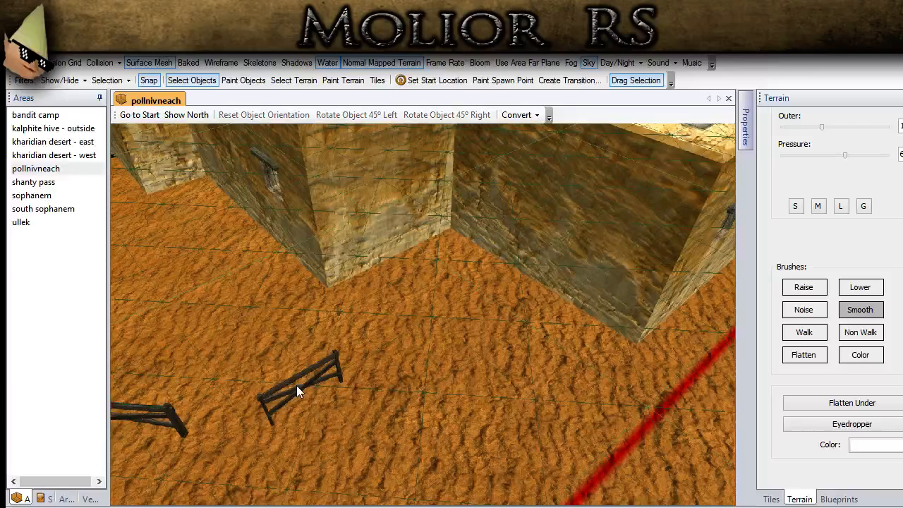
click(299, 389)
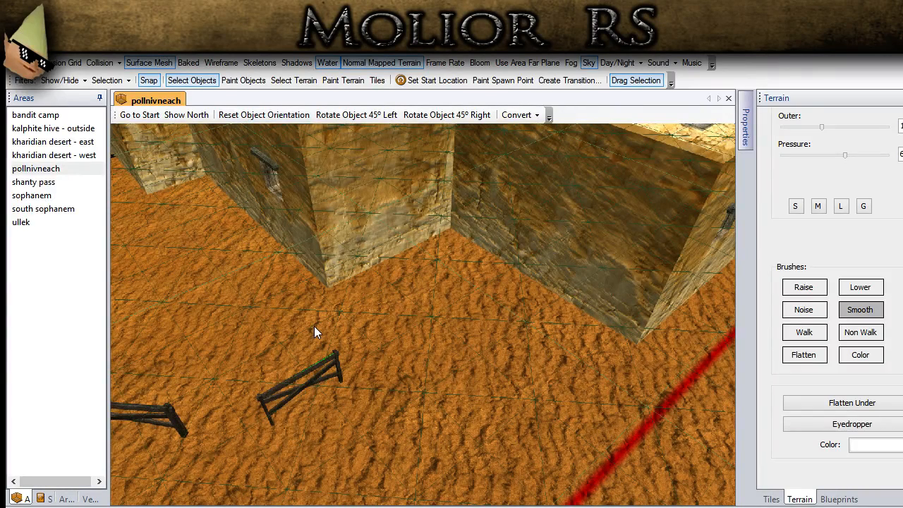
key(Delete)
scroll(342, 323, down, 3)
middle_drag(341, 323, 376, 316)
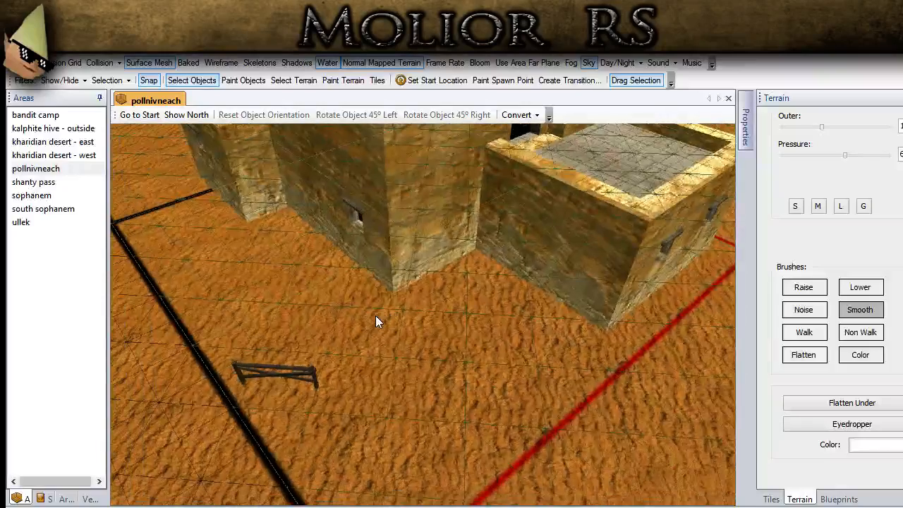
- Place two fence segments end to end in front of the tall house's corner
scroll(386, 323, up, 2)
scroll(386, 323, up, 3)
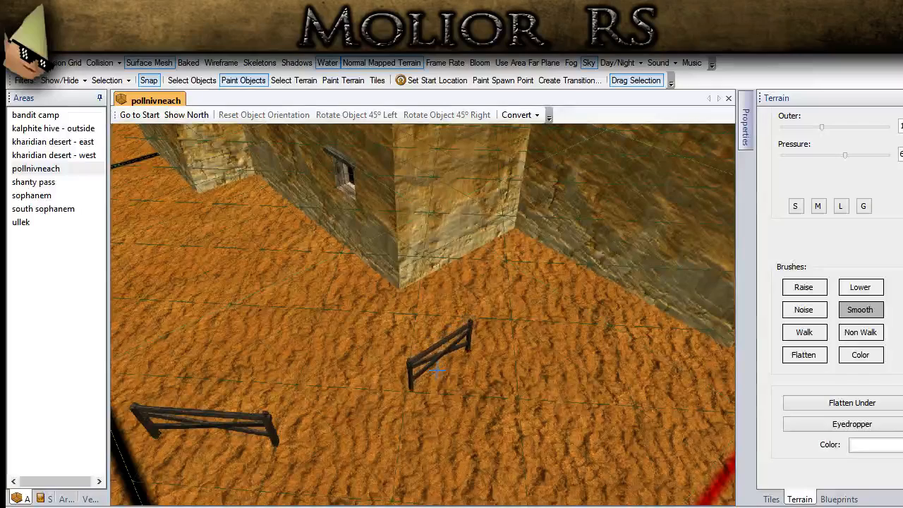
click(431, 373)
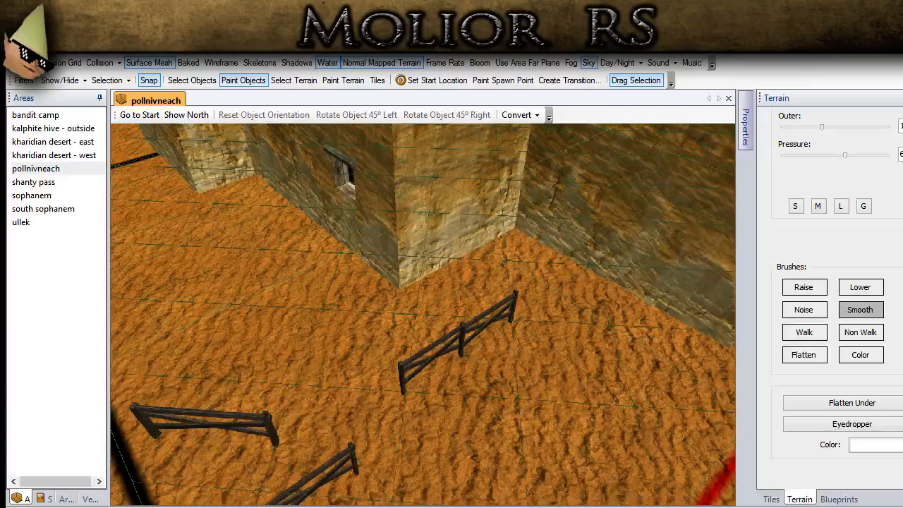
scroll(288, 388, down, 5)
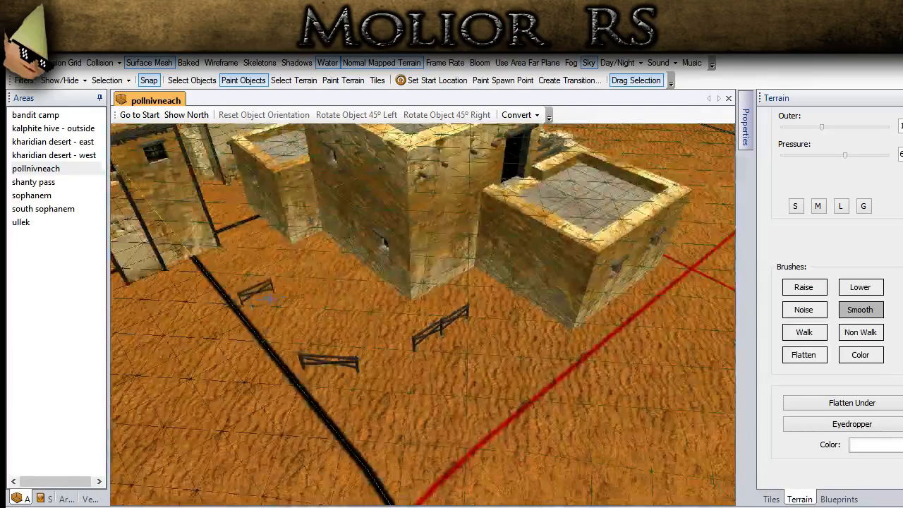
- Copy the separate fence segment near the black grid line and paste it onto the end of the two-segment fence
click(192, 80)
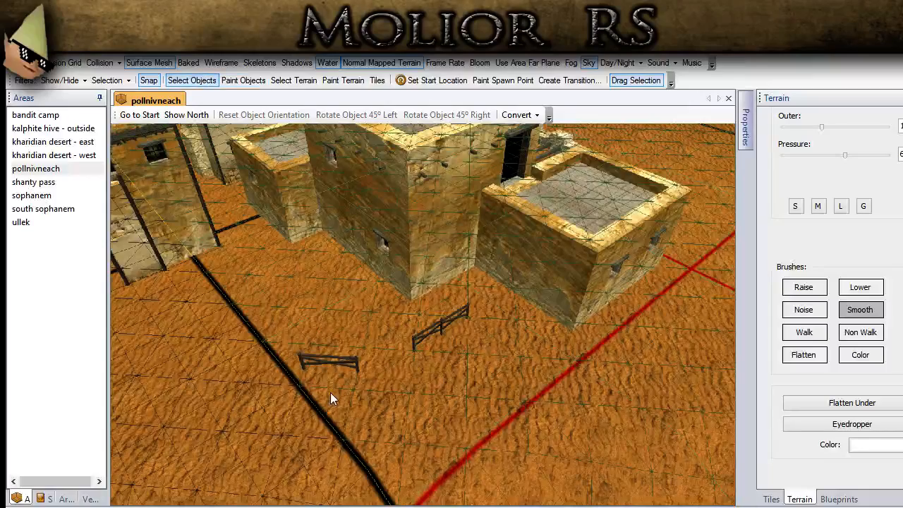
scroll(335, 362, up, 1)
click(316, 376)
scroll(453, 393, up, 4)
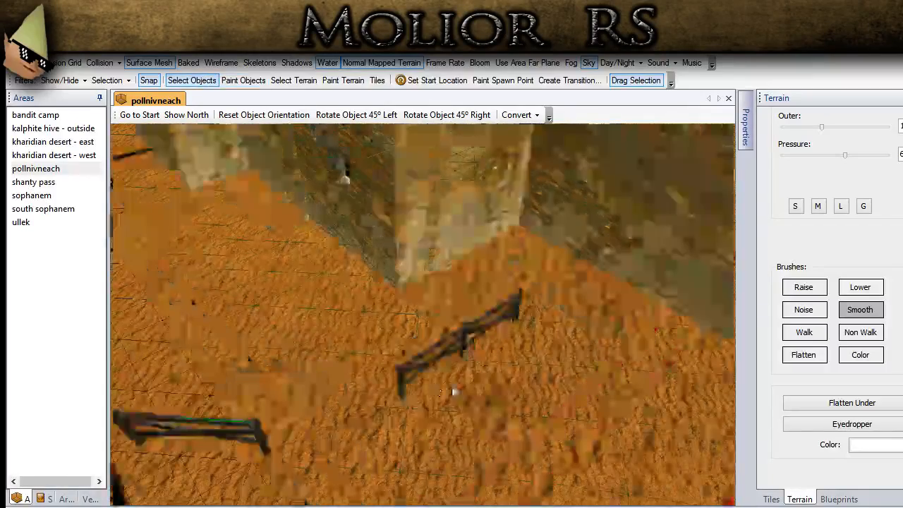
middle_drag(453, 393, 392, 344)
key(ctrl+v)
click(325, 269)
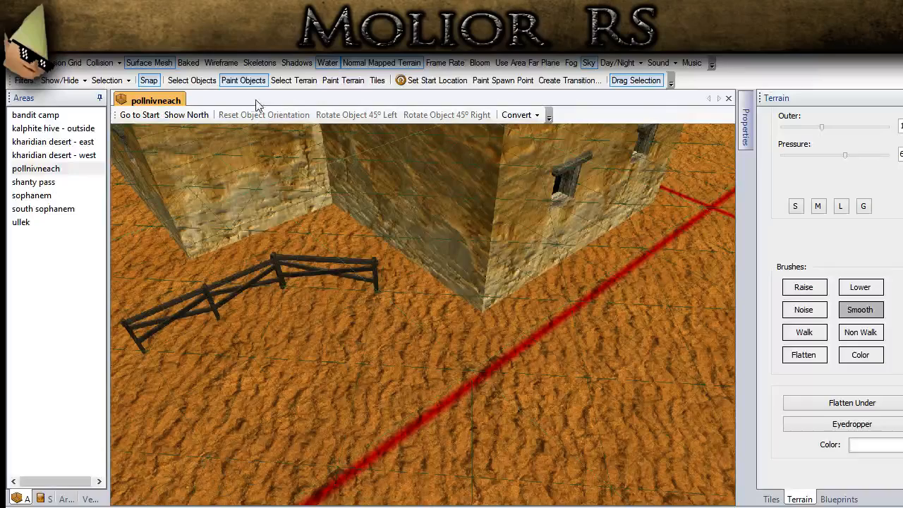
- Paste another fence segment, rotate it 45° right and attach it to the fence's end near the low house
click(192, 80)
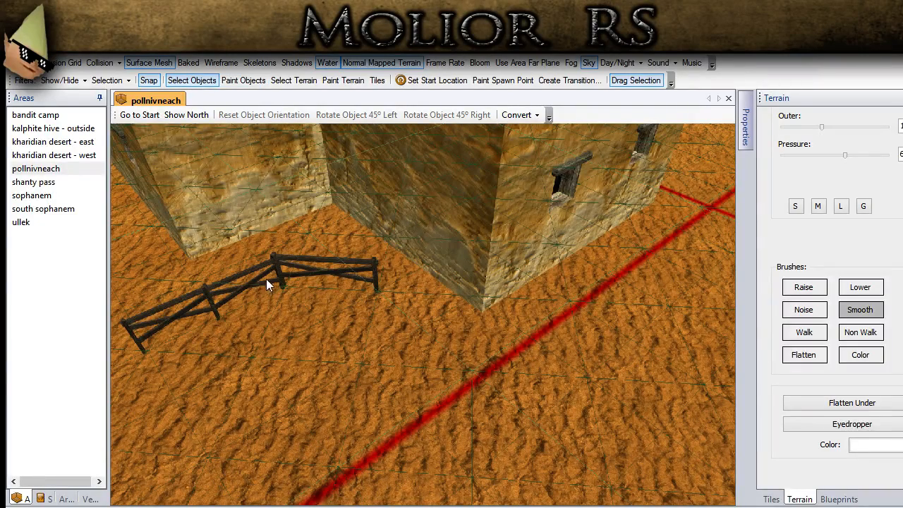
scroll(259, 289, down, 2)
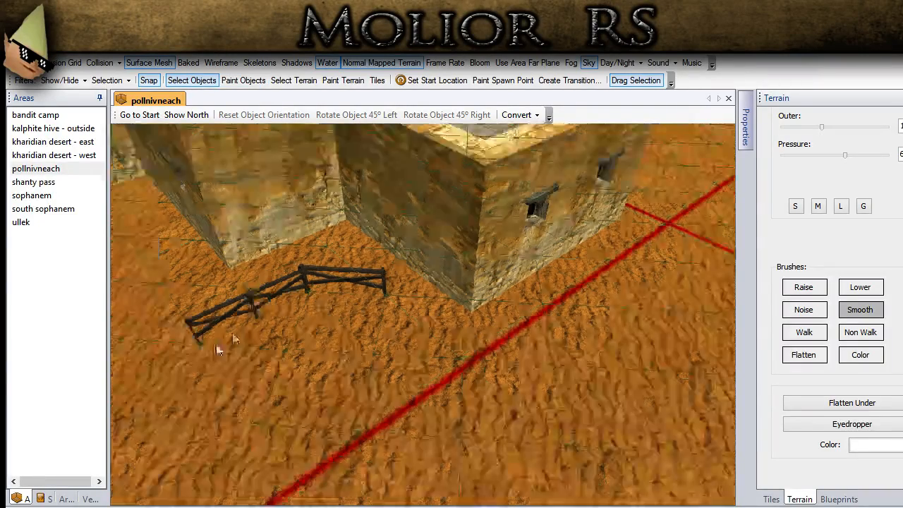
key(ctrl+v)
click(379, 348)
click(192, 80)
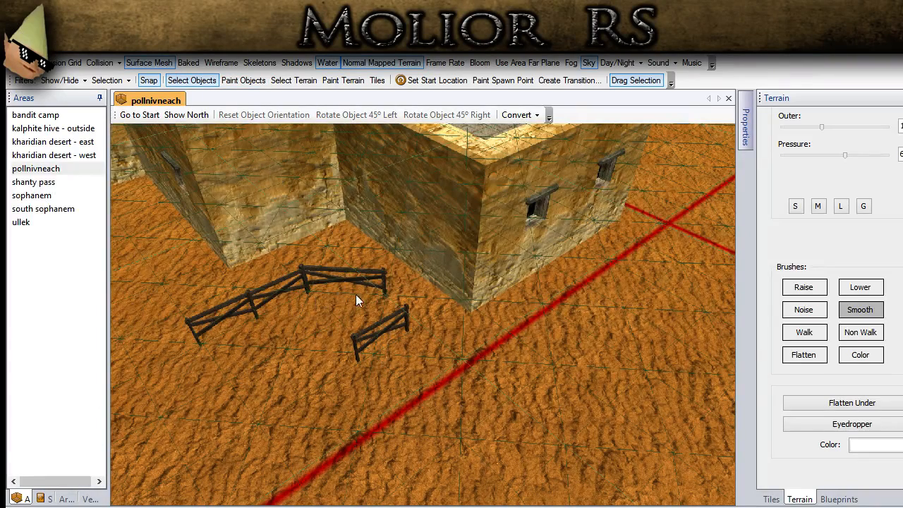
click(394, 321)
click(447, 114)
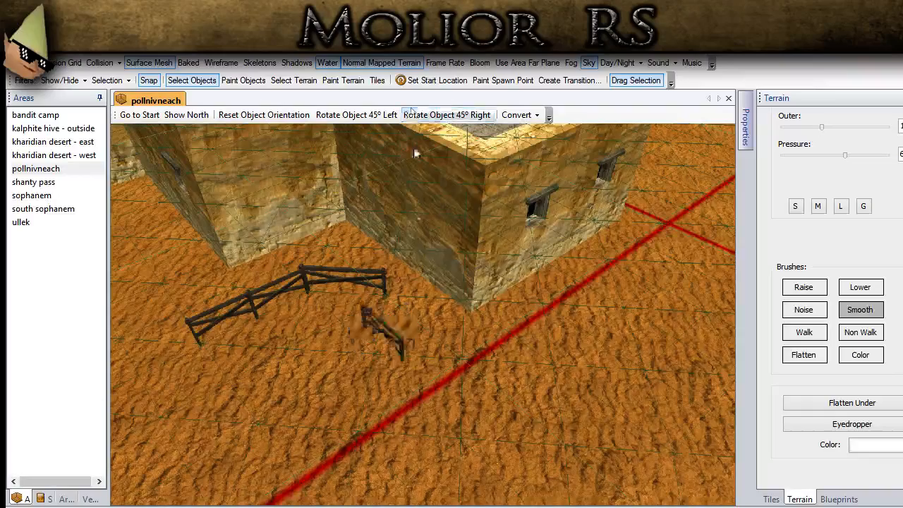
scroll(368, 345, up, 2)
scroll(367, 344, down, 2)
drag(410, 344, 463, 297)
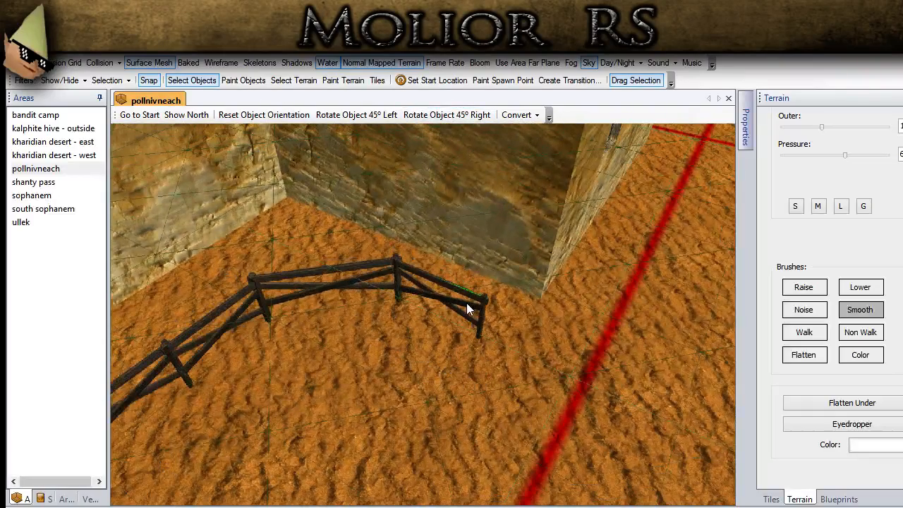
- Paste one more fence segment to continue the fence past the low house's corner to the red grid line
key(ctrl+v)
click(542, 324)
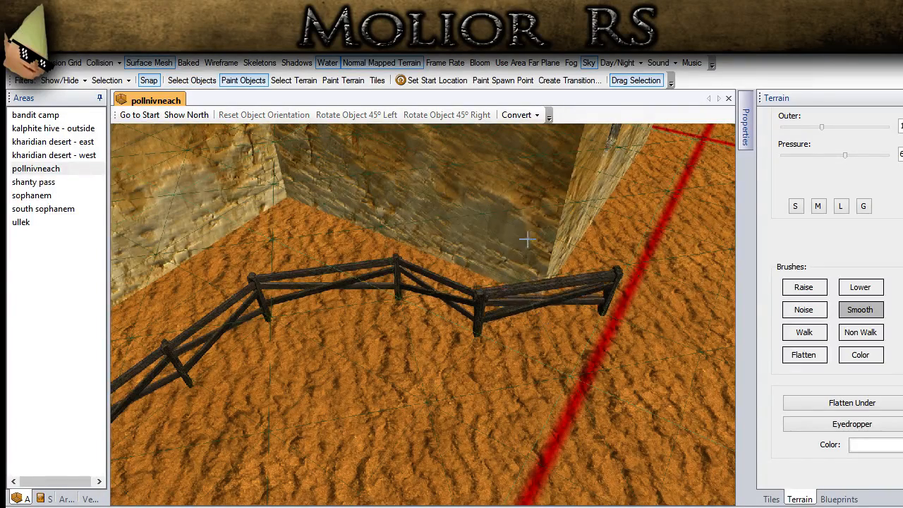
click(213, 84)
scroll(197, 234, down, 4)
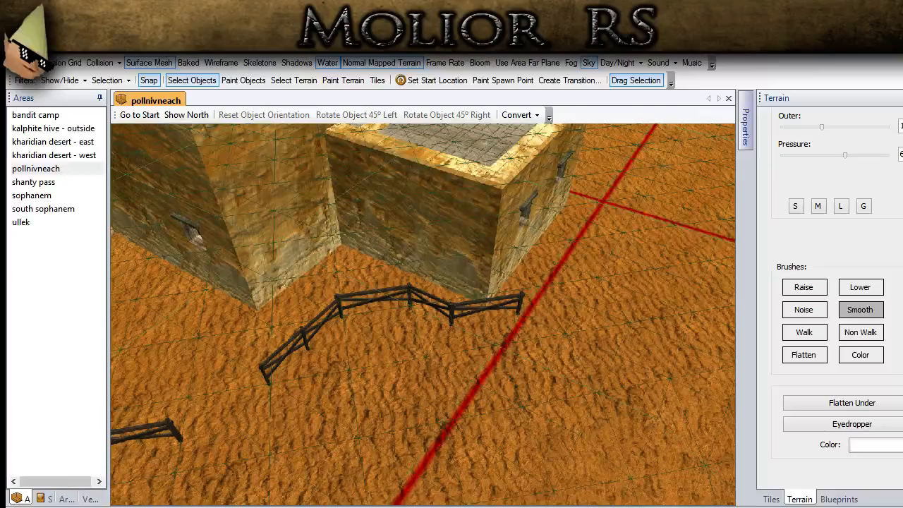
- Copy the angled fence segment in front of the low house and paste it at the fence's end across the red grid line
click(437, 305)
scroll(451, 333, up, 4)
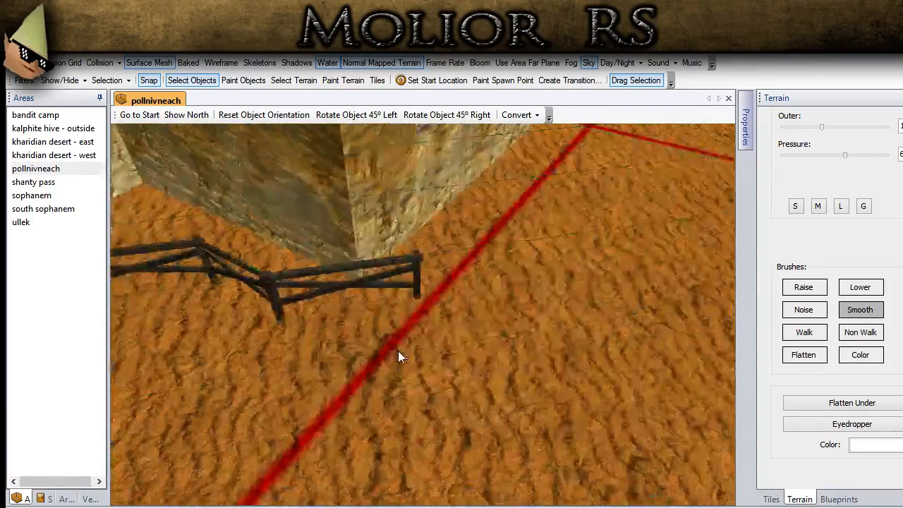
key(ctrl+v)
click(424, 313)
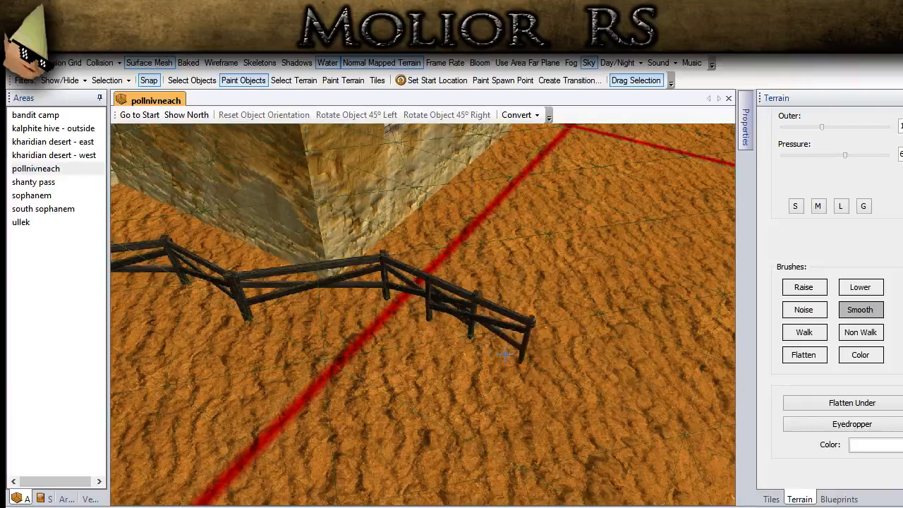
- Place another copy of the fence segment at the fence's end beyond the red grid line and finish painting
click(518, 358)
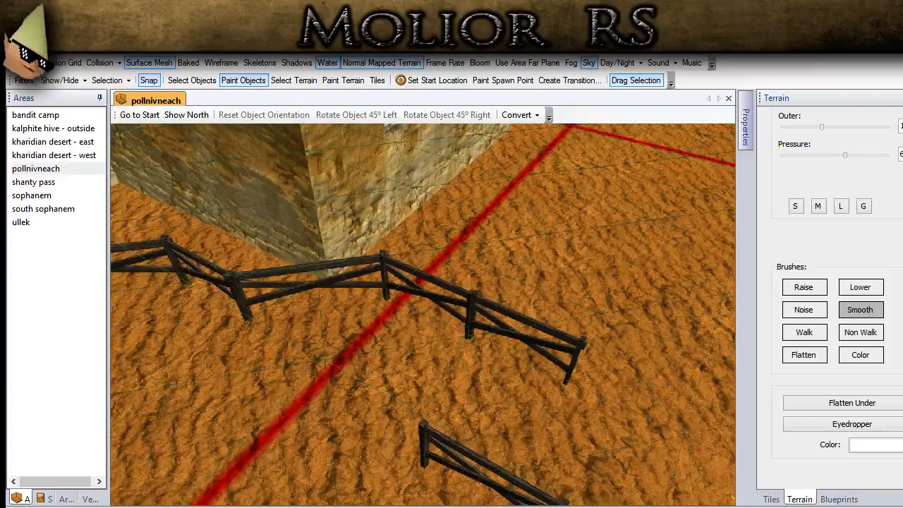
scroll(203, 293, down, 4)
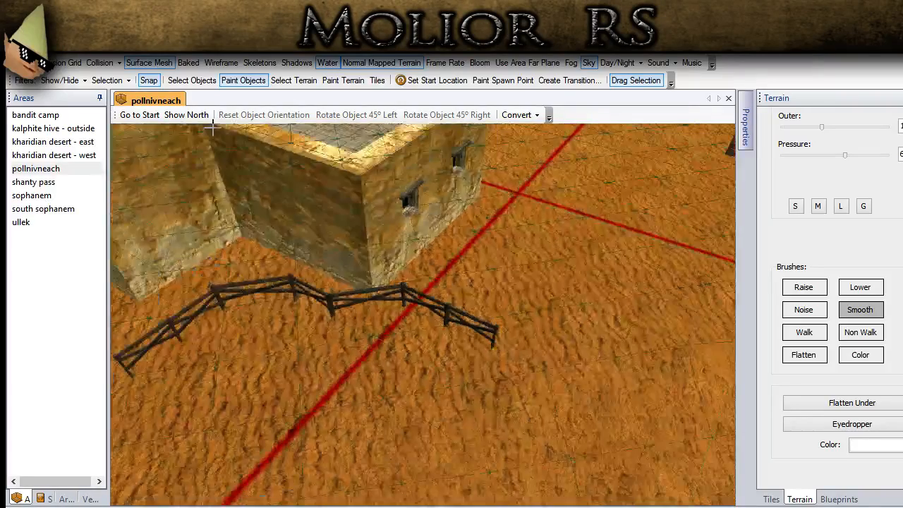
click(198, 86)
- Copy the fence's end segment nearest the black grid line and paste the copy beside that end
scroll(297, 410, down, 4)
scroll(296, 410, down, 2)
middle_drag(297, 409, 394, 336)
scroll(322, 398, up, 4)
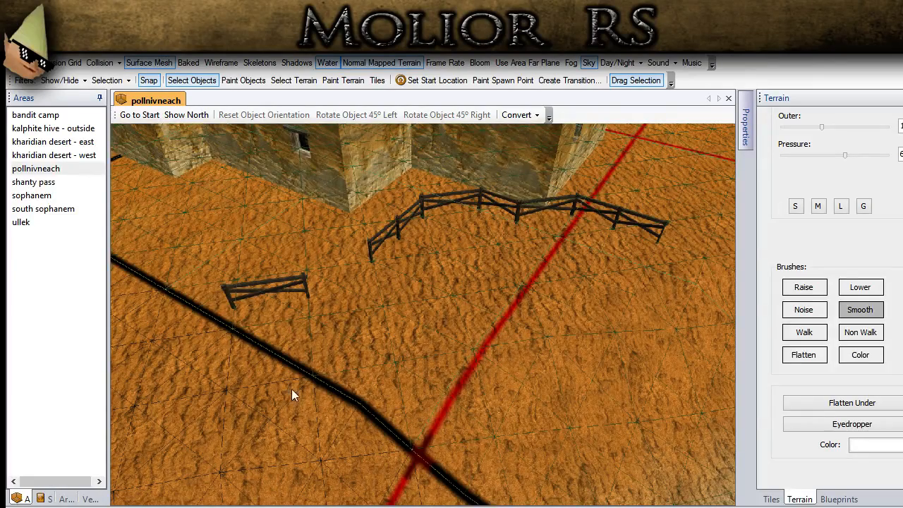
key(w)
scroll(324, 351, down, 2)
scroll(346, 330, up, 4)
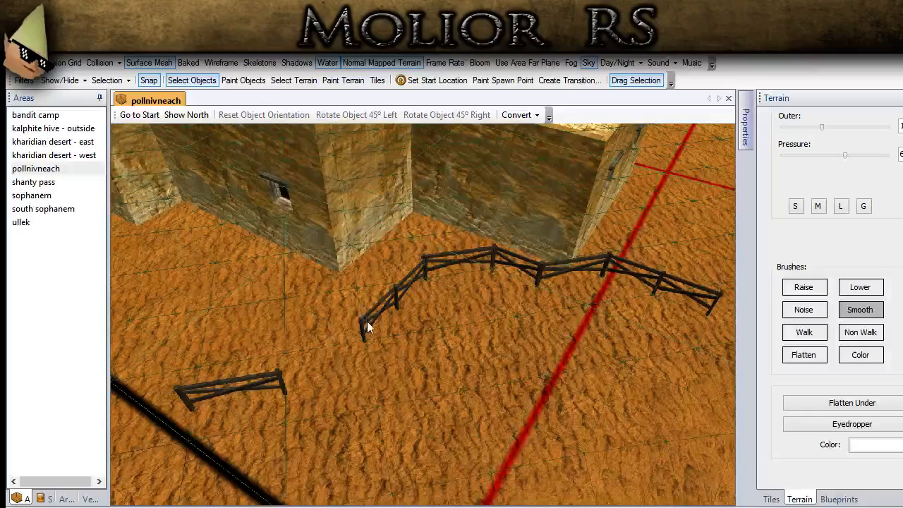
click(367, 321)
scroll(330, 331, up, 4)
key(ctrl+v)
click(306, 330)
- Rotate the pasted segment to the right in 45° steps and attach it to the fence's free end
click(192, 79)
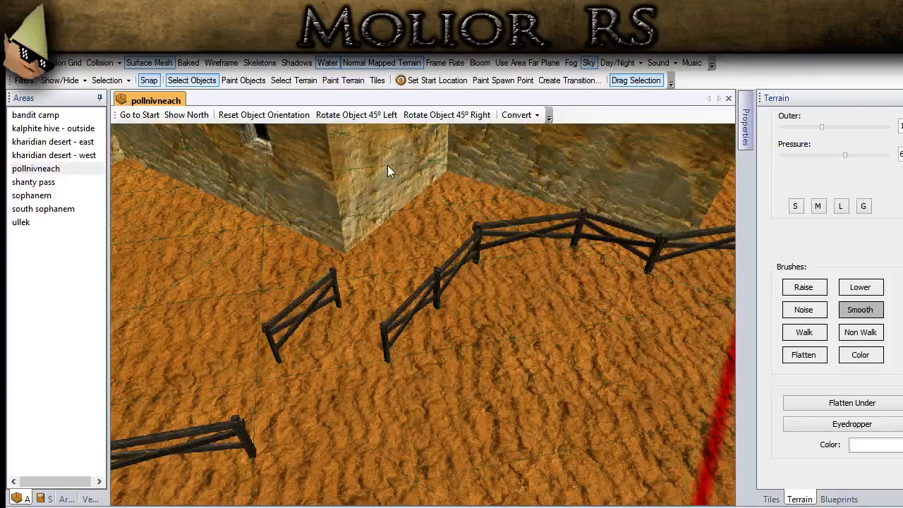
click(409, 114)
scroll(347, 302, up, 4)
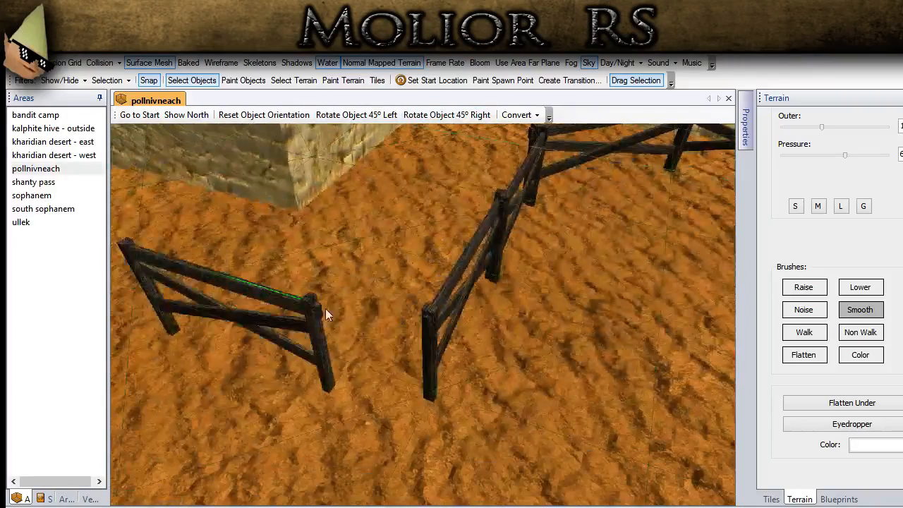
scroll(325, 313, down, 4)
drag(304, 311, 349, 311)
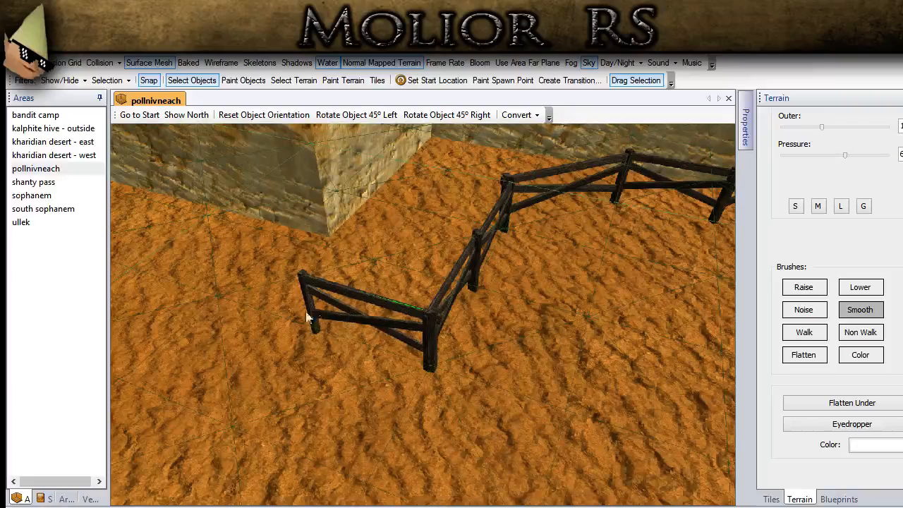
- Paste three more copies of the rotated segment in line to extend the fence along the tall house's wall
key(a)
click(243, 81)
click(325, 317)
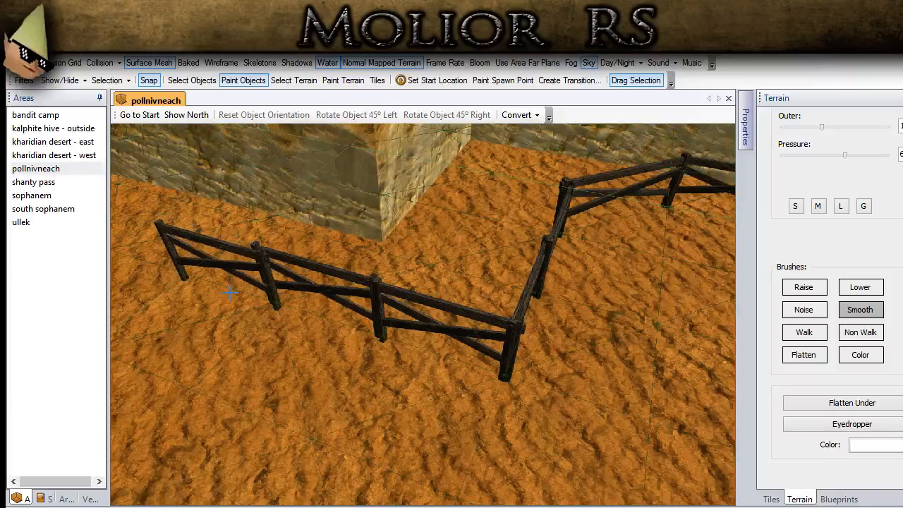
scroll(231, 292, up, 3)
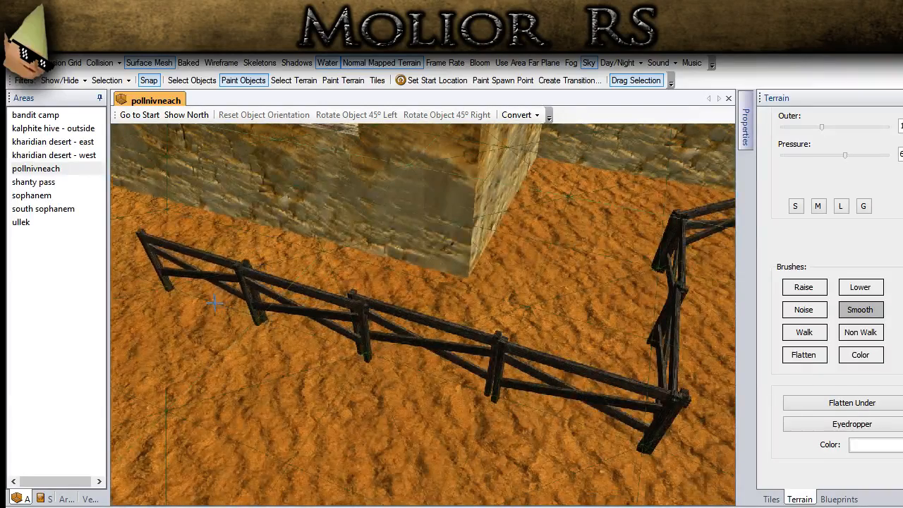
click(180, 80)
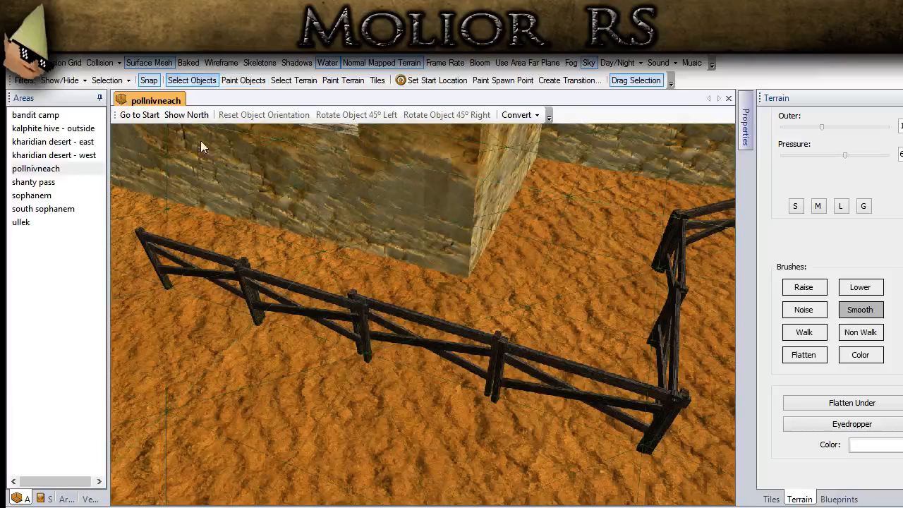
- Nudge the two middle segments of the new straight fence run towards the corner to close up their posts
click(308, 309)
key(Right)
key(Right)
key(Right)
click(418, 347)
key(Right)
key(Right)
- Fine-align all four segments of the straight fence run so their end posts overlap at each joint
key(Right)
click(362, 404)
click(431, 325)
click(529, 376)
key(Right)
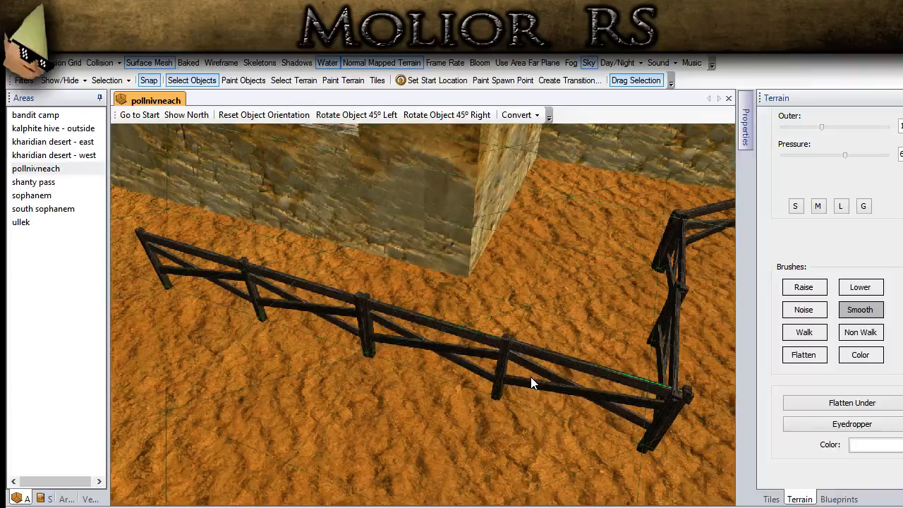
key(Left)
key(Right)
click(437, 360)
drag(438, 358, 422, 358)
click(321, 318)
key(Left)
click(219, 276)
key(Left)
click(218, 318)
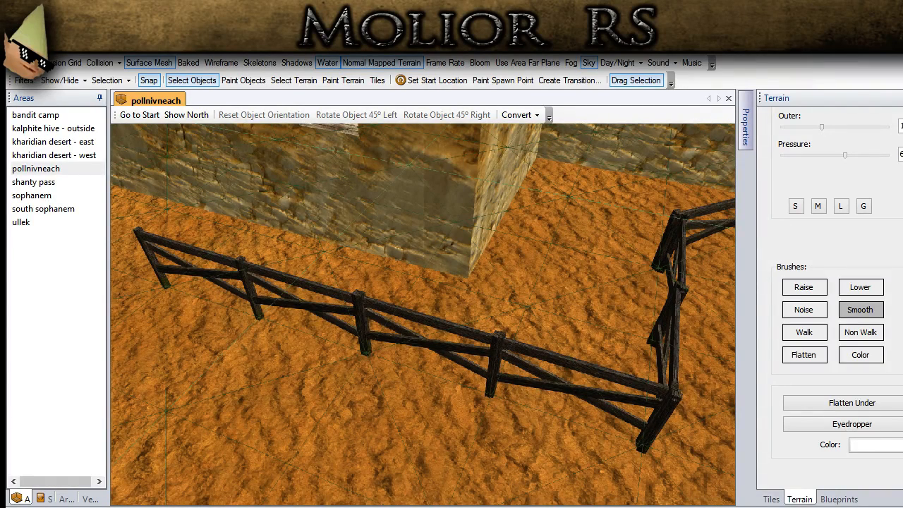
- Copy two adjoining angled fence segments in front of the low house and paste them at the straight run's free end
scroll(338, 381, down, 5)
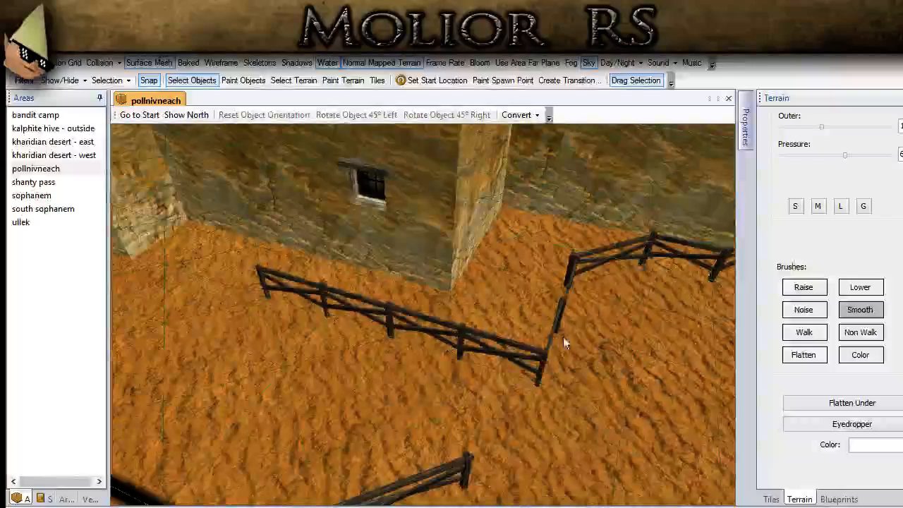
click(593, 263)
middle_drag(593, 264, 563, 277)
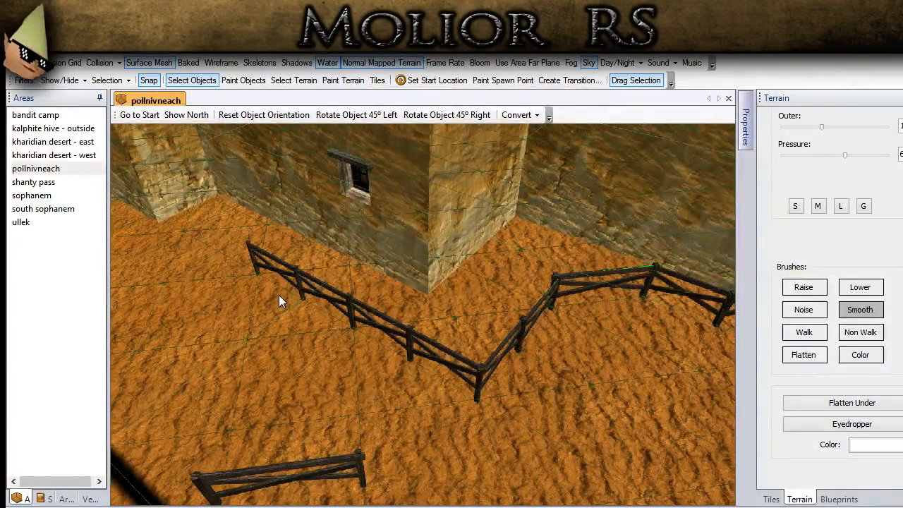
key(Right)
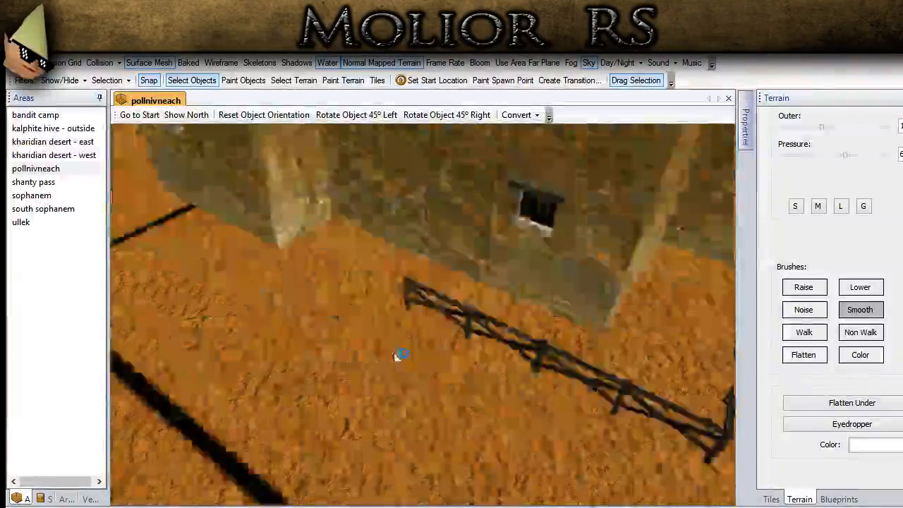
key(Left)
key(ctrl+v)
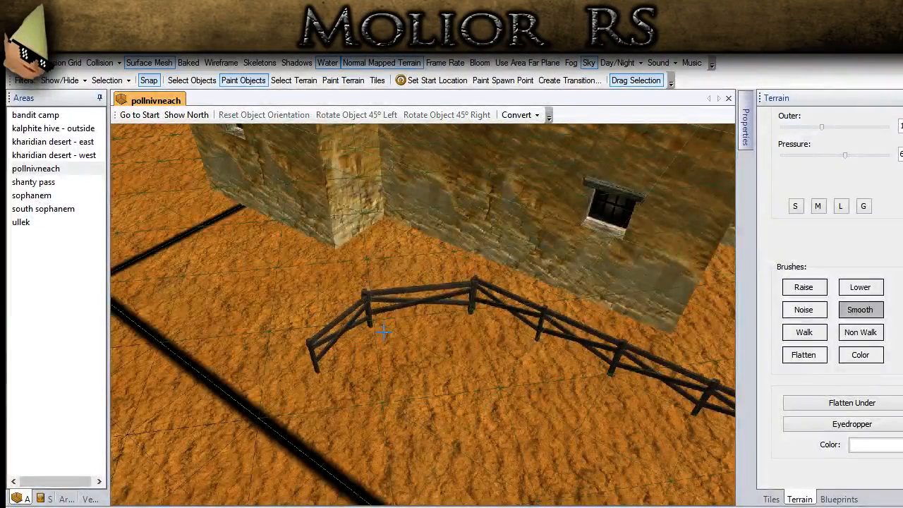
click(206, 83)
- Move the separate fence segment to the fence's free end beside the black grid line
scroll(335, 262, down, 3)
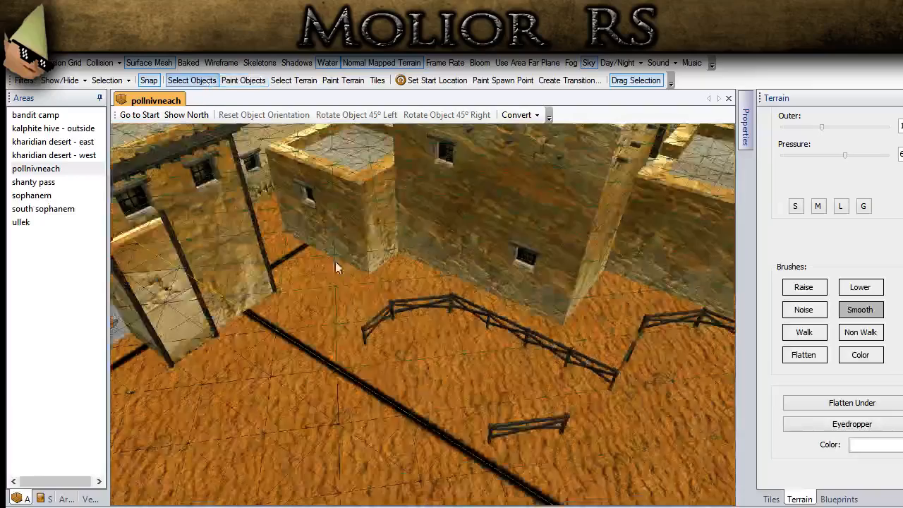
drag(501, 433, 316, 336)
scroll(317, 381, up, 3)
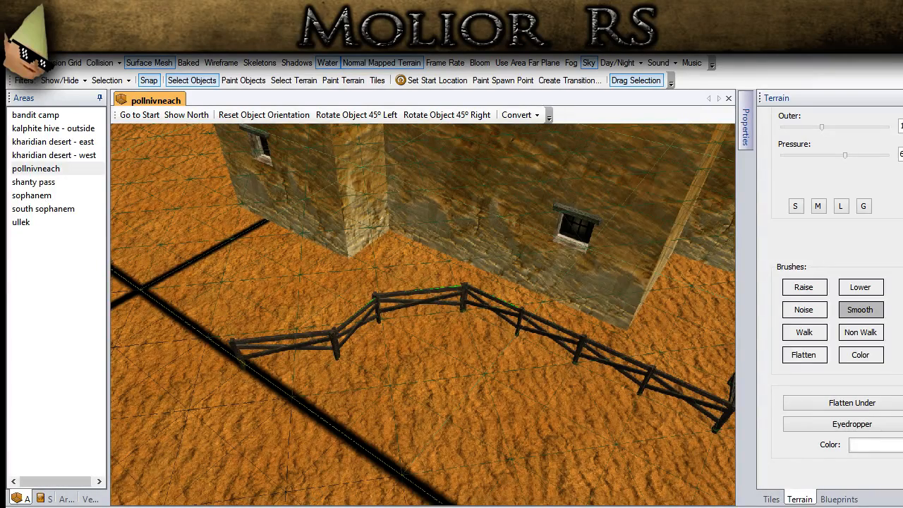
- Paste a copy of three angled fence segments across the black grid line, reaching the corner of the awning house
key(a)
key(ctrl+v)
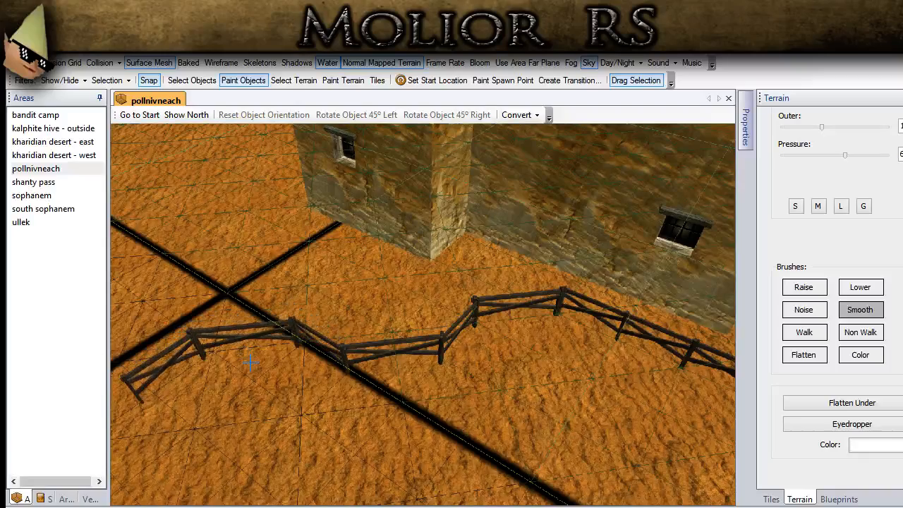
click(256, 361)
scroll(353, 444, down, 2)
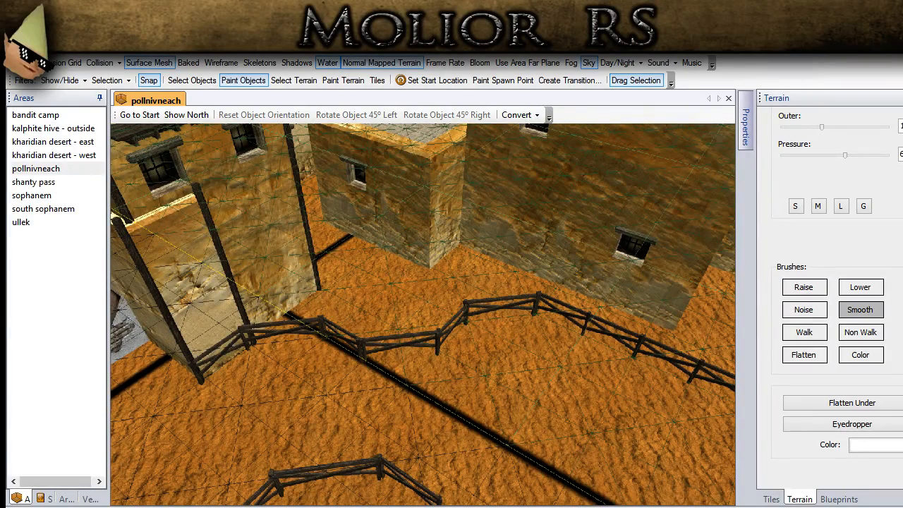
- Copy two adjoining angled fence segments and paste them at the awning house's corner, leading past the wooden cellar doors
click(200, 83)
scroll(273, 357, up, 2)
scroll(337, 325, down, 4)
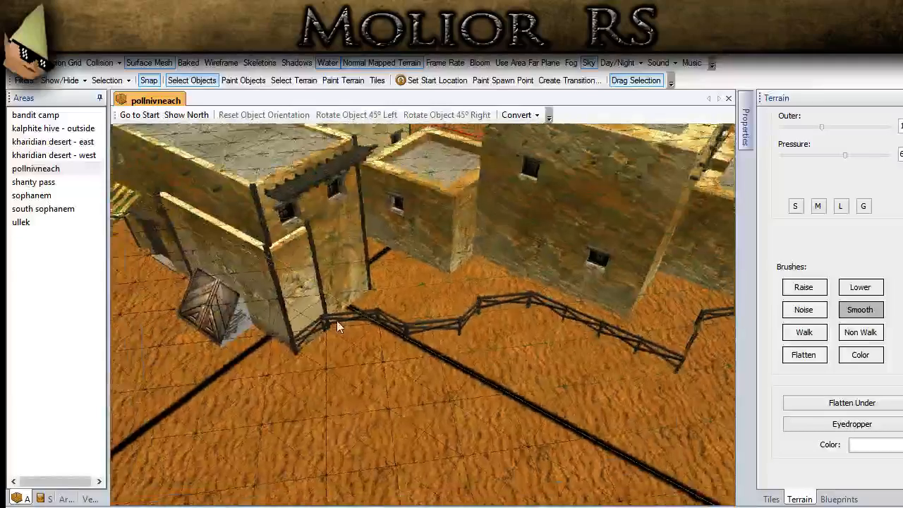
middle_drag(337, 325, 412, 324)
scroll(412, 325, down, 2)
scroll(389, 316, up, 3)
middle_drag(652, 277, 578, 277)
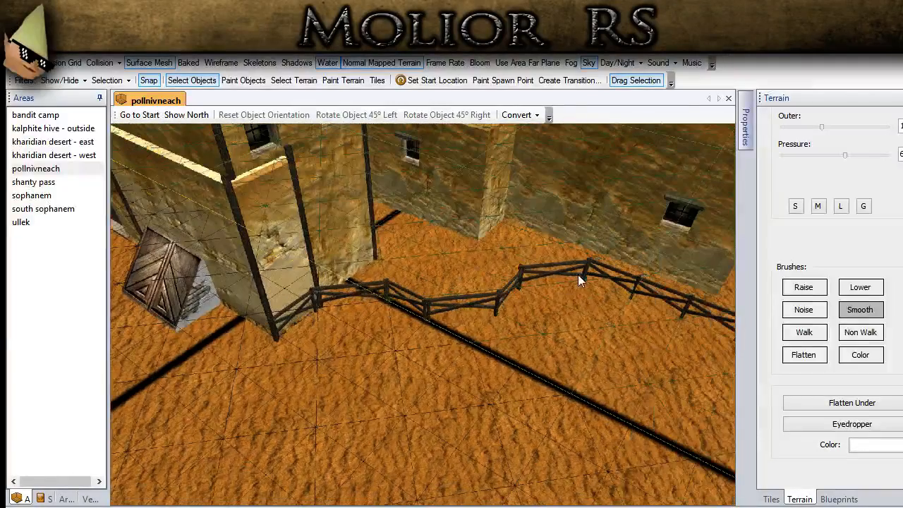
click(516, 299)
middle_drag(232, 358, 345, 365)
scroll(345, 366, up, 1)
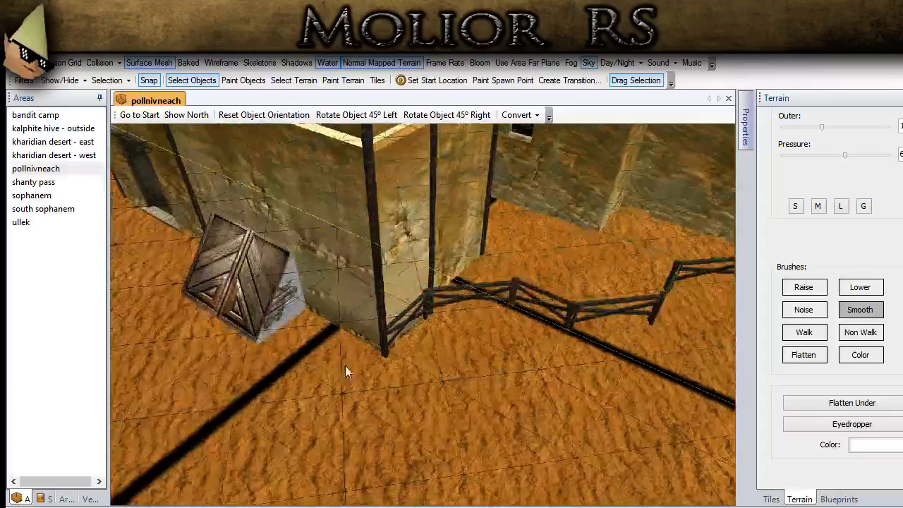
scroll(345, 372, up, 1)
click(243, 81)
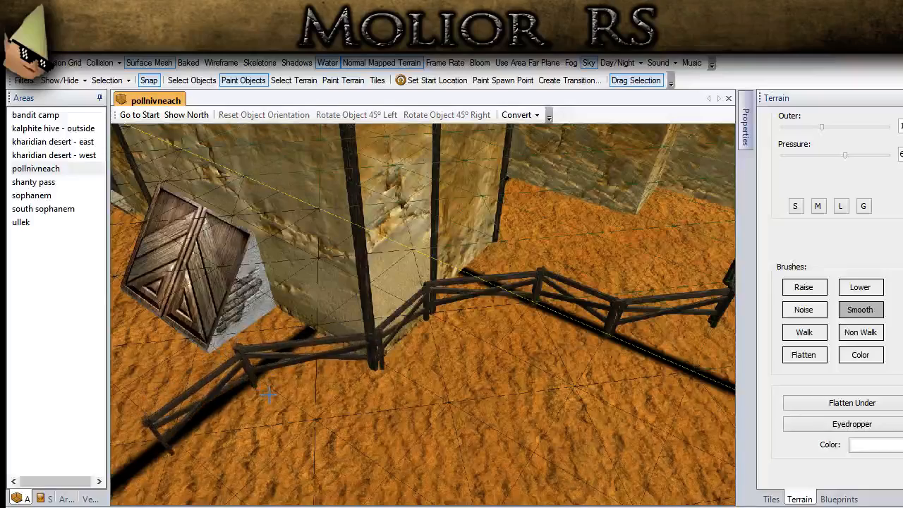
click(174, 81)
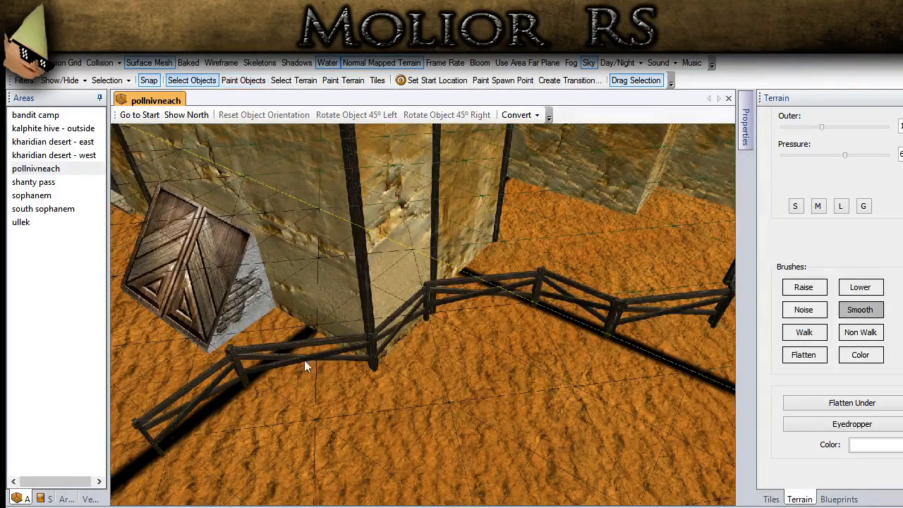
- Copy three straight fence segments from beside the tall house and attach them to the fence's end before the cellar doors
scroll(304, 360, down, 2)
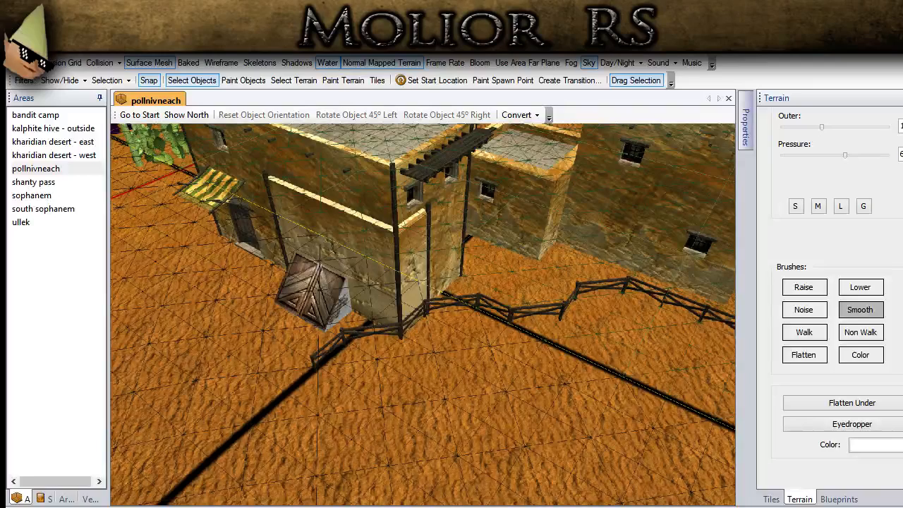
click(668, 293)
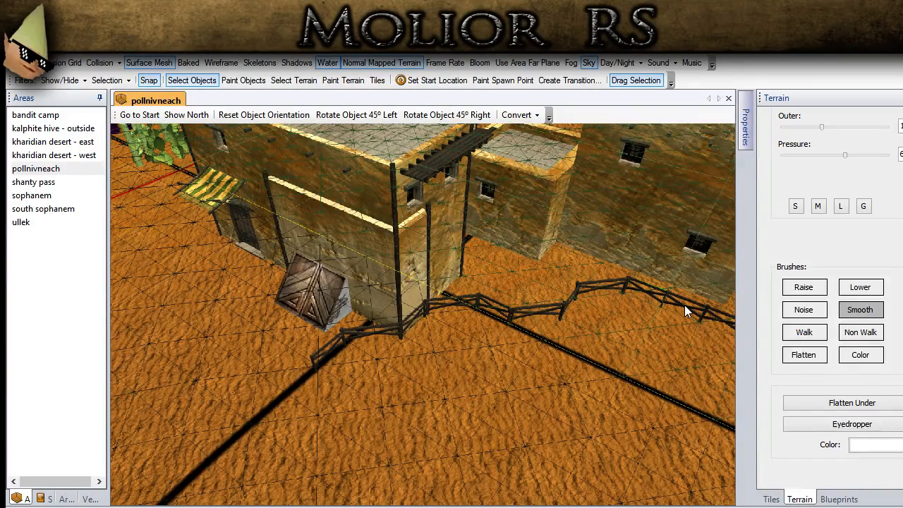
scroll(318, 354, up, 2)
scroll(318, 355, up, 1)
key(ctrl+v)
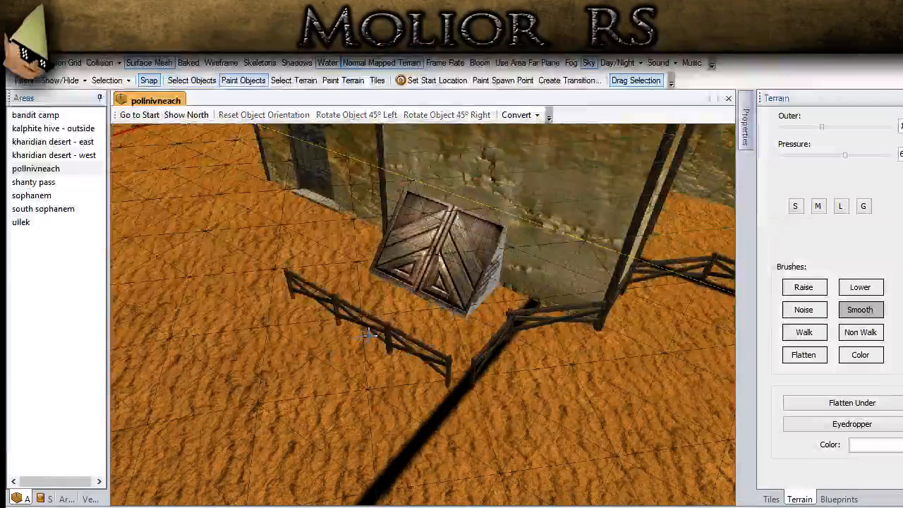
click(387, 340)
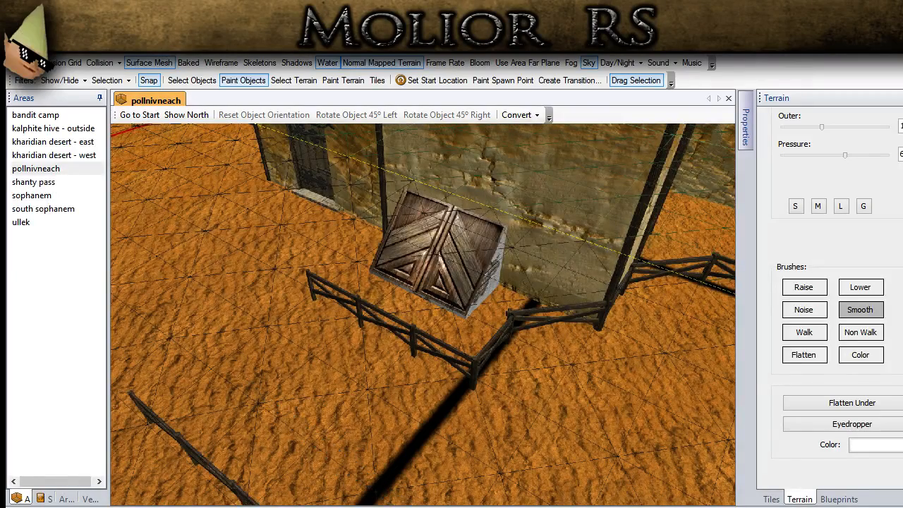
scroll(297, 402, down, 3)
click(195, 81)
- Turn off the surface mesh overlay and look over the fenced houses from the river side
click(149, 63)
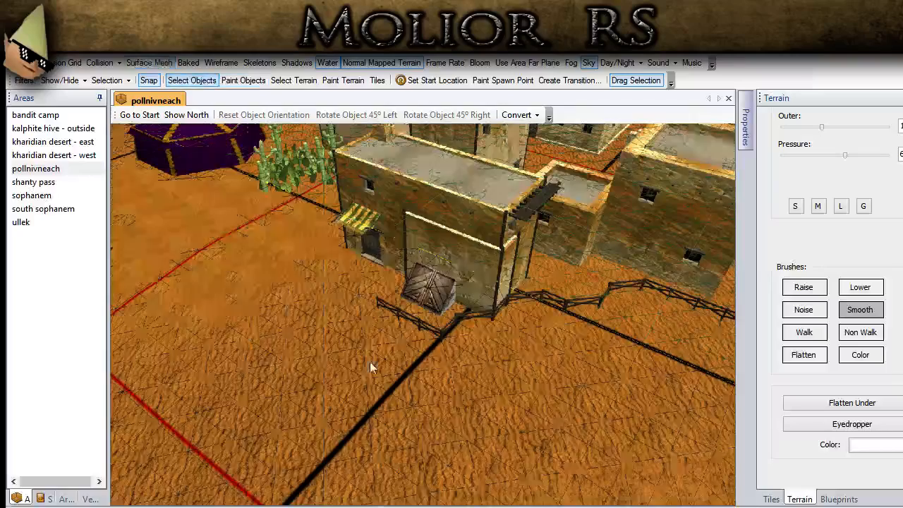
scroll(369, 361, down, 6)
middle_drag(478, 350, 336, 419)
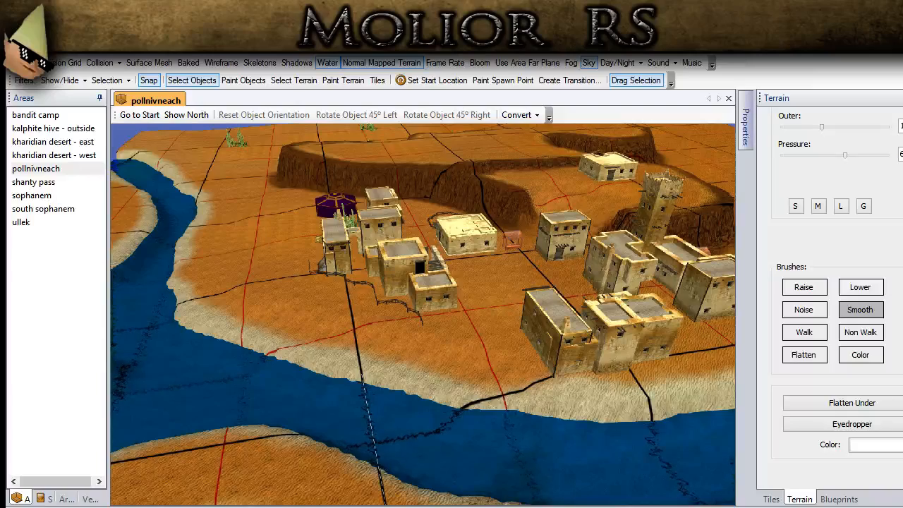
middle_drag(335, 419, 385, 424)
scroll(340, 351, up, 3)
scroll(385, 423, up, 3)
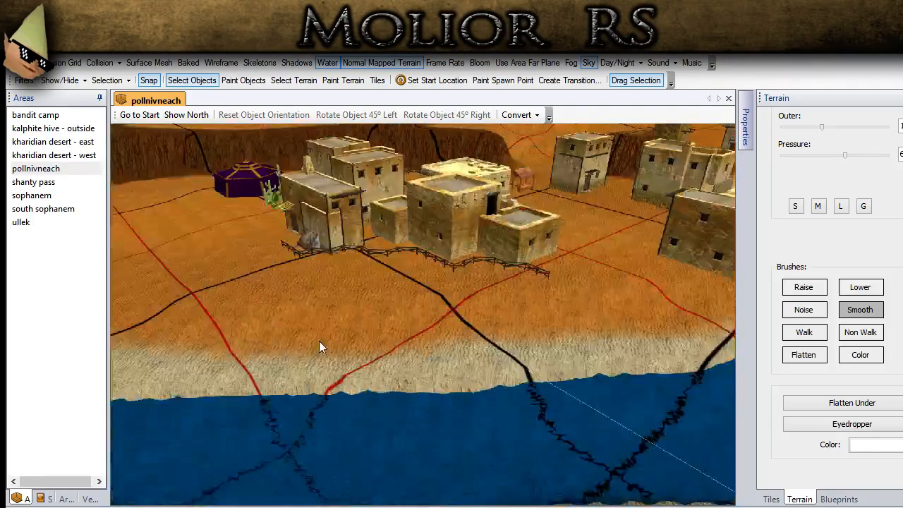
- Try a different orientation for the arched house group behind the fence by rotating it in 45° steps
scroll(319, 341, down, 4)
middle_drag(320, 341, 425, 403)
scroll(416, 320, up, 2)
click(416, 320)
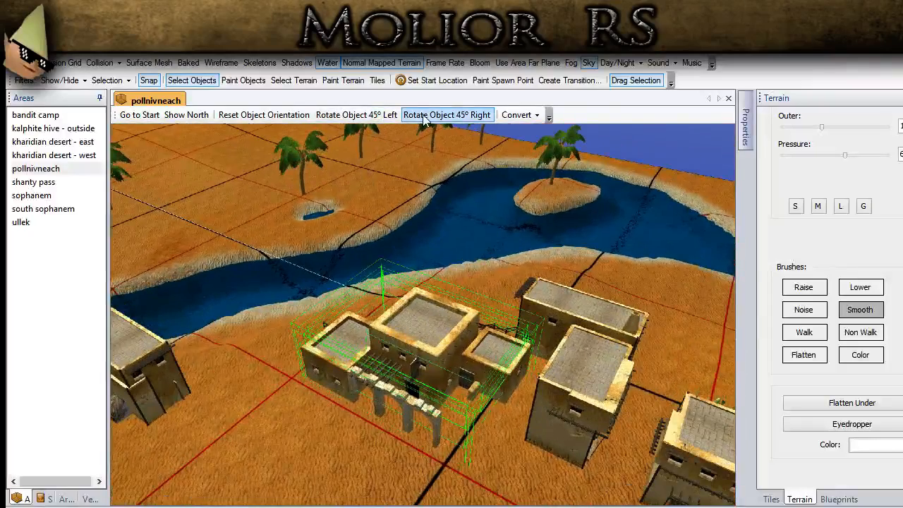
click(364, 115)
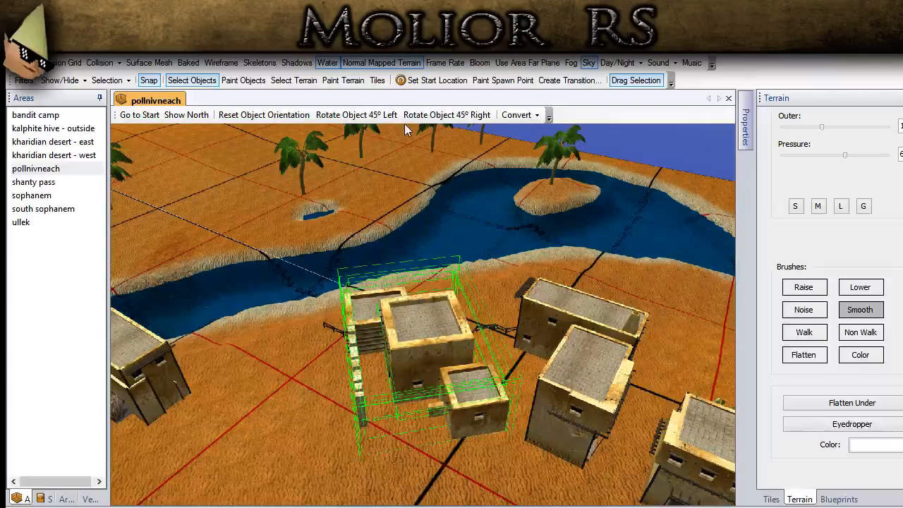
click(356, 115)
click(421, 259)
middle_drag(421, 259, 414, 334)
middle_drag(490, 307, 308, 471)
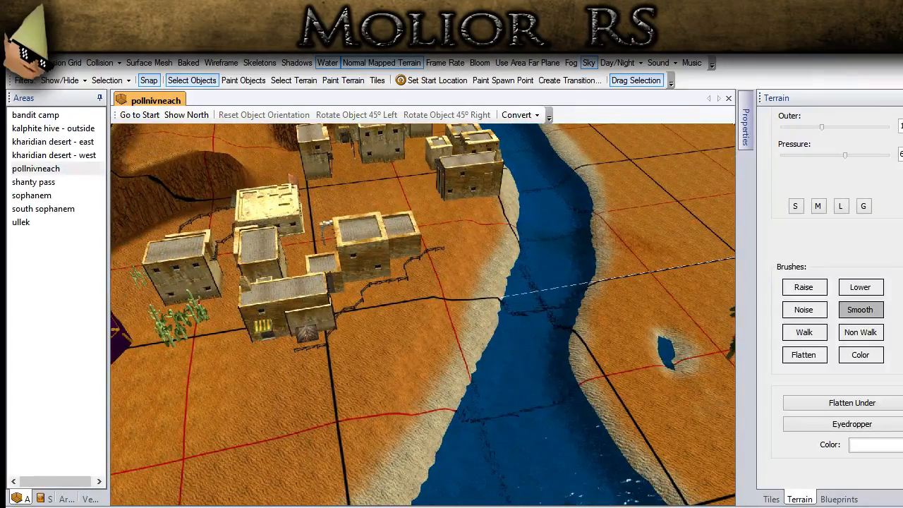